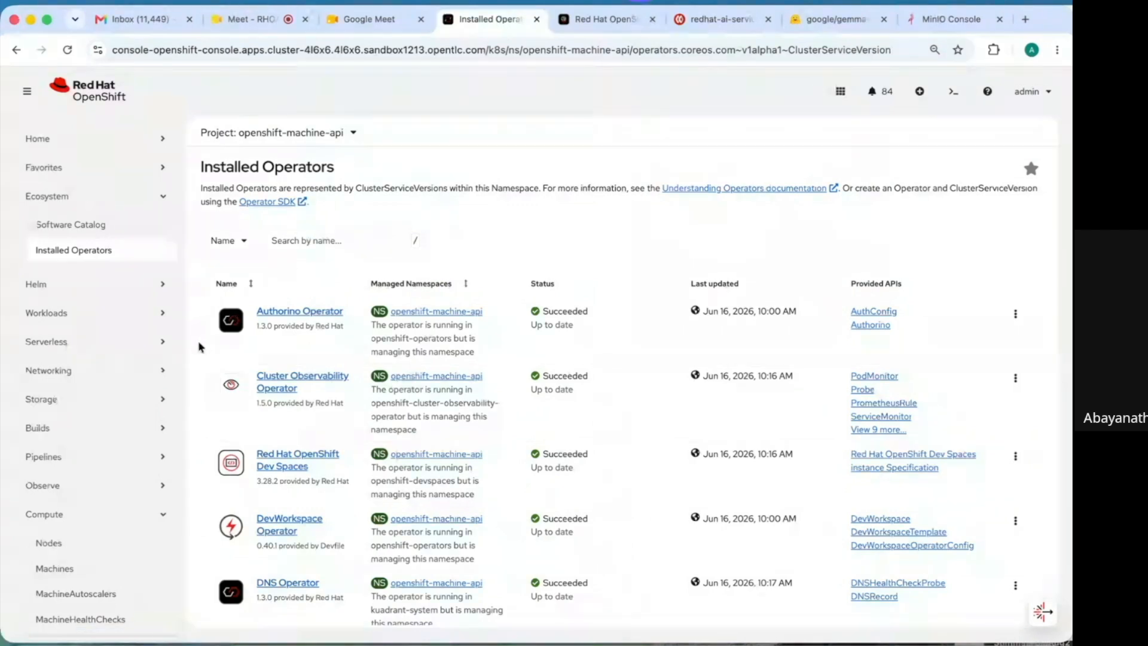
- Scroll down Installed Operators and open the Red Hat OpenShift AI 3.4.1 operator details
scroll(199, 346, down, 5)
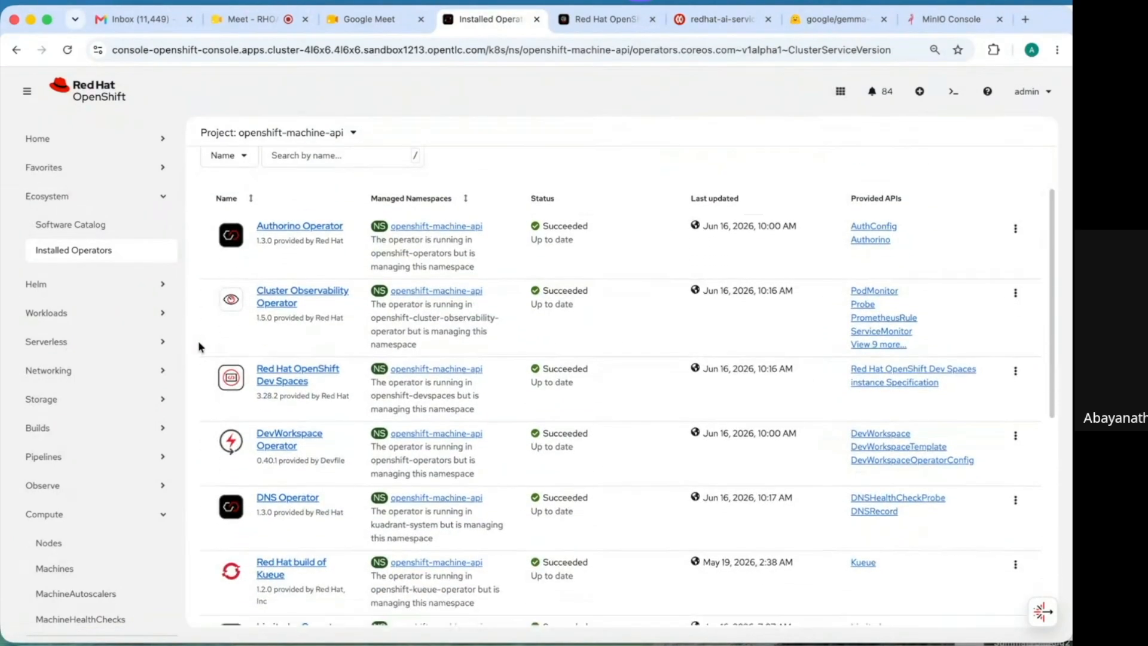
scroll(198, 341, down, 10)
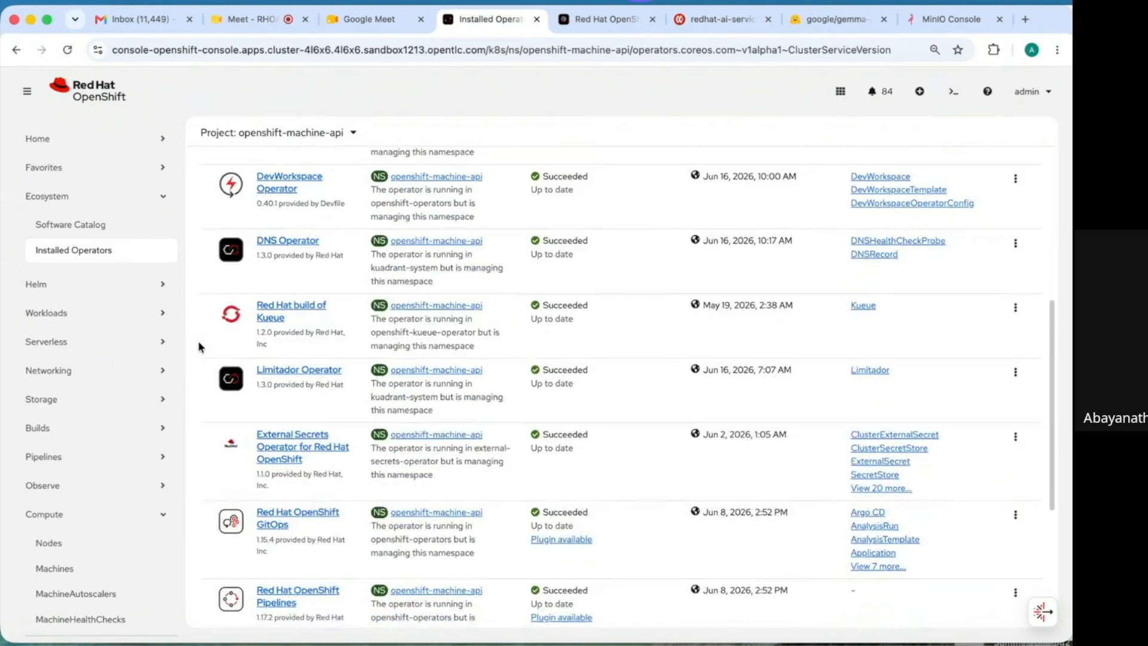
scroll(200, 347, down, 7)
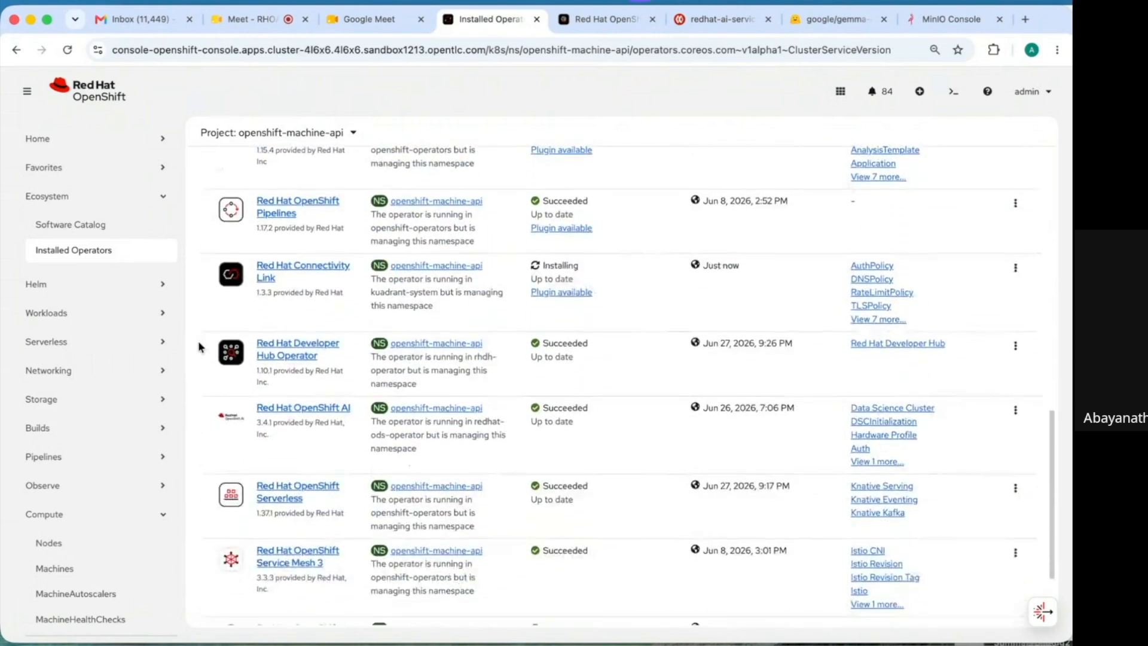
scroll(200, 347, down, 1)
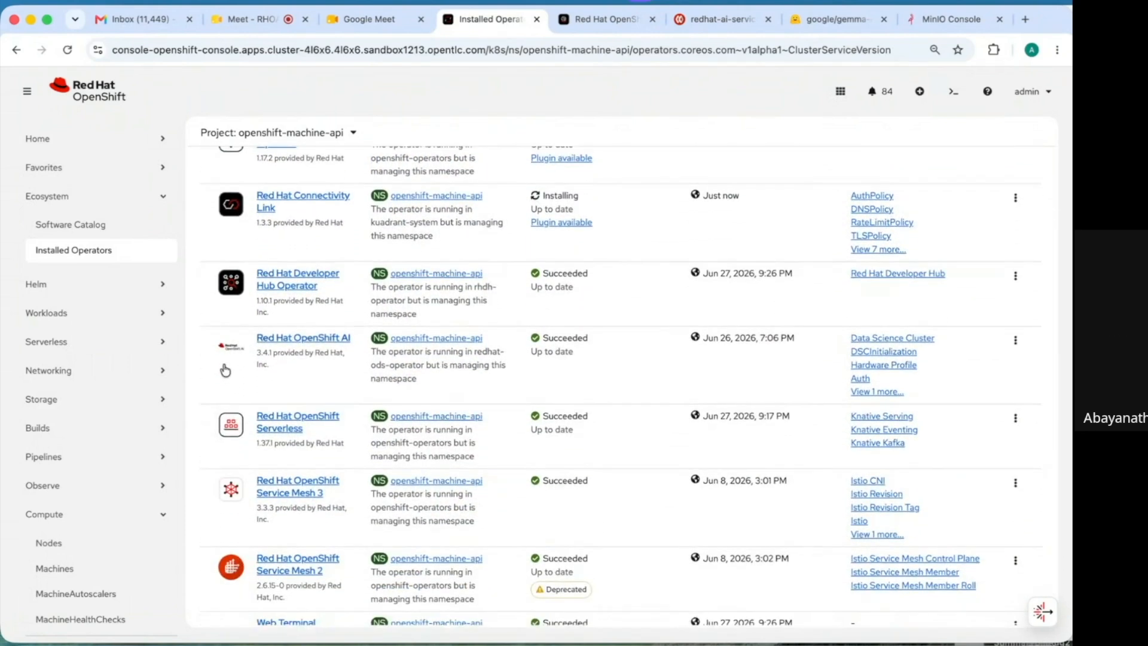
click(327, 340)
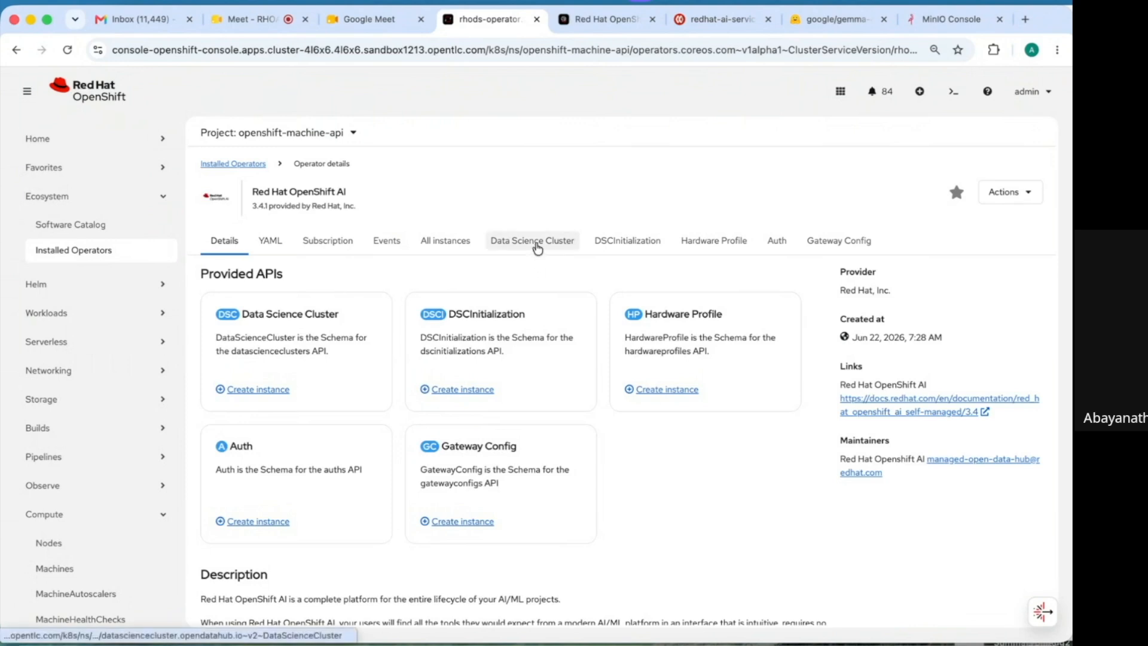
- Open the default-dsc DataScienceCluster's YAML view at 100% page zoom
click(537, 247)
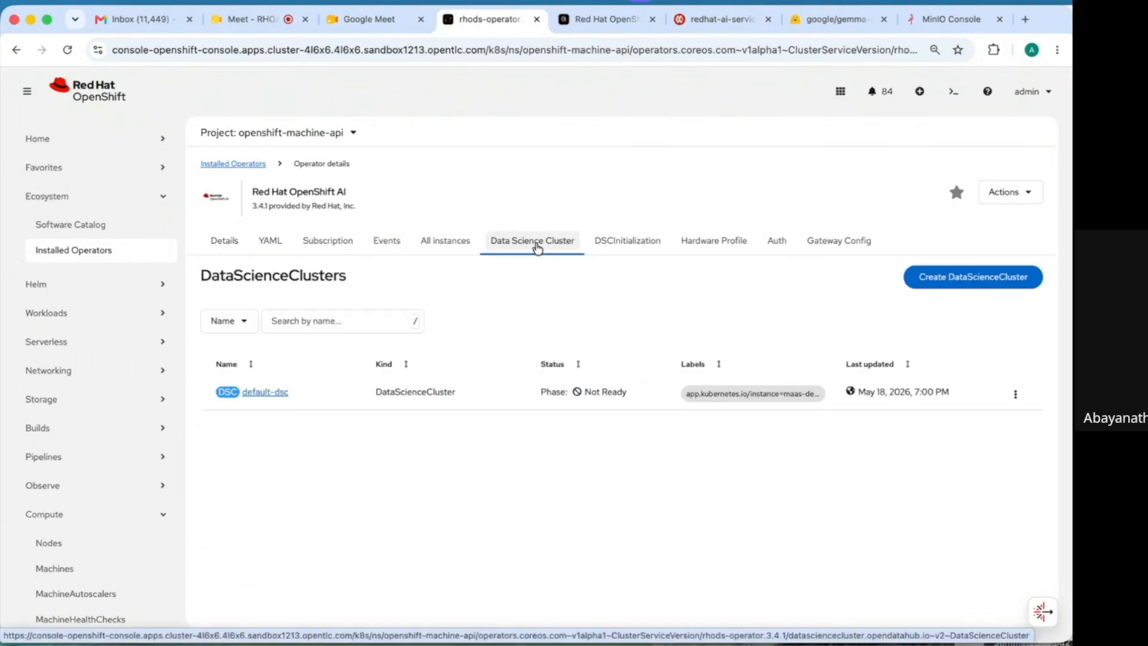
click(266, 392)
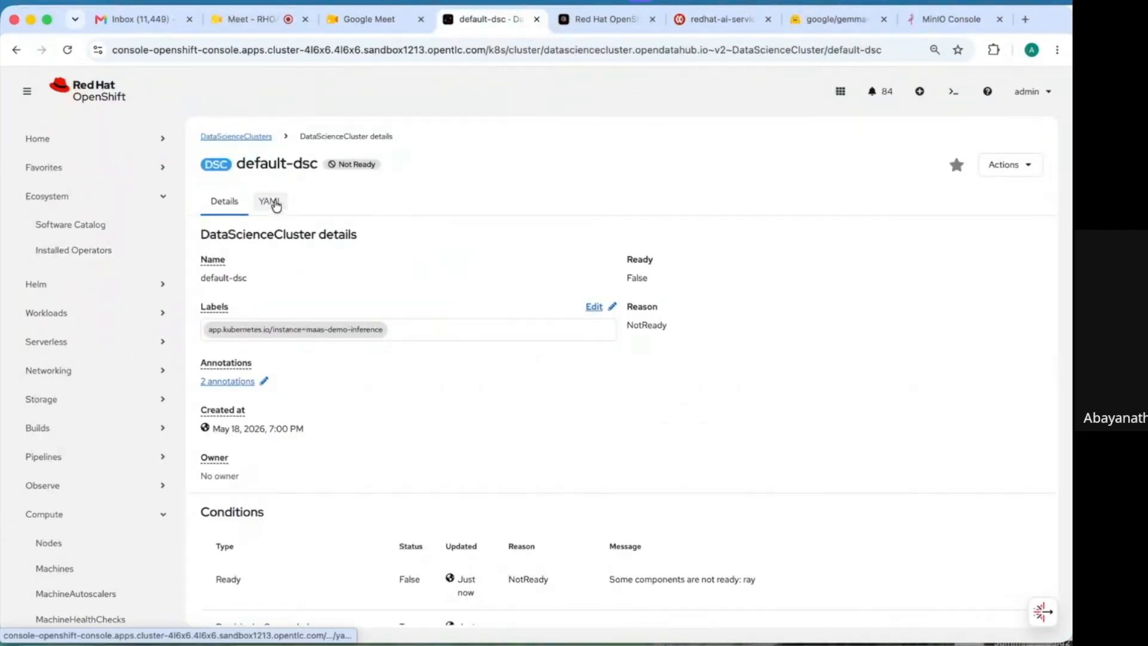
click(276, 205)
key(super+equal)
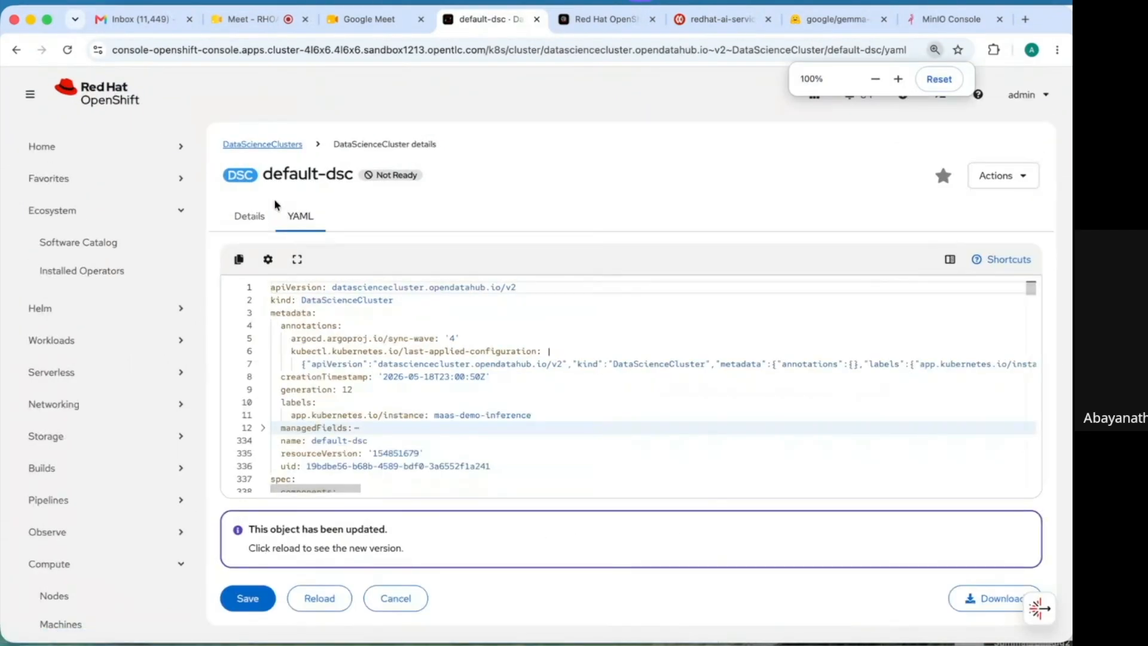
- Step through the kserve settings (nim, airGapped, modelsAsService, rawDeploymentServiceConfig) and modelregistry
click(449, 405)
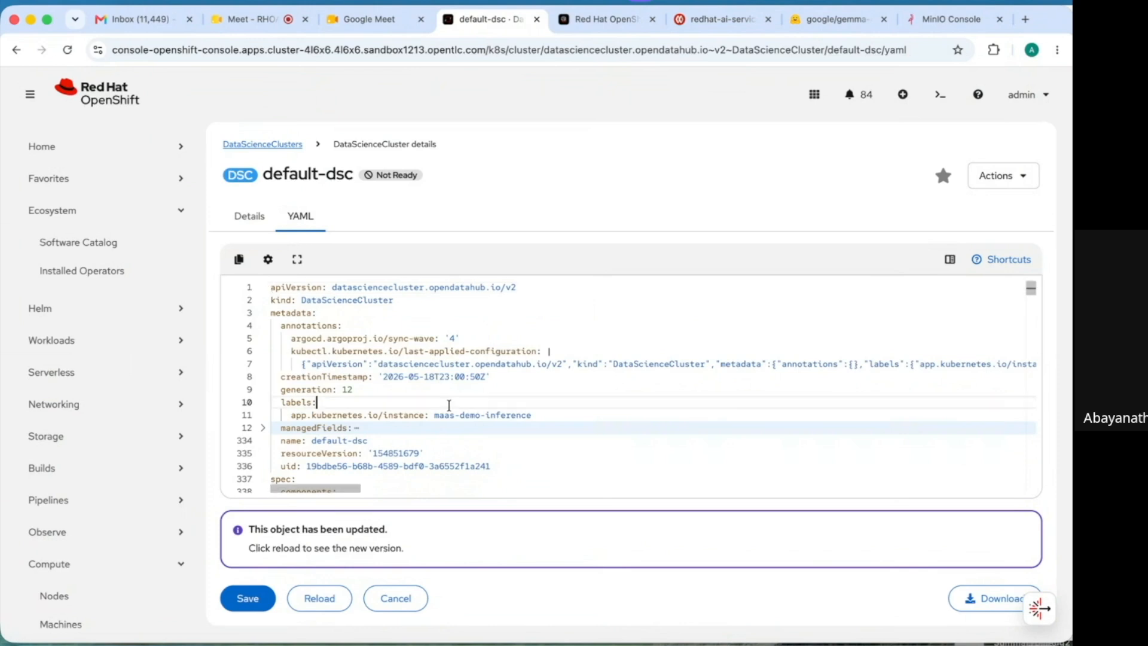
key(Down)
key(Down)
key(Down)
key(Down)
key(Down)
key(Down)
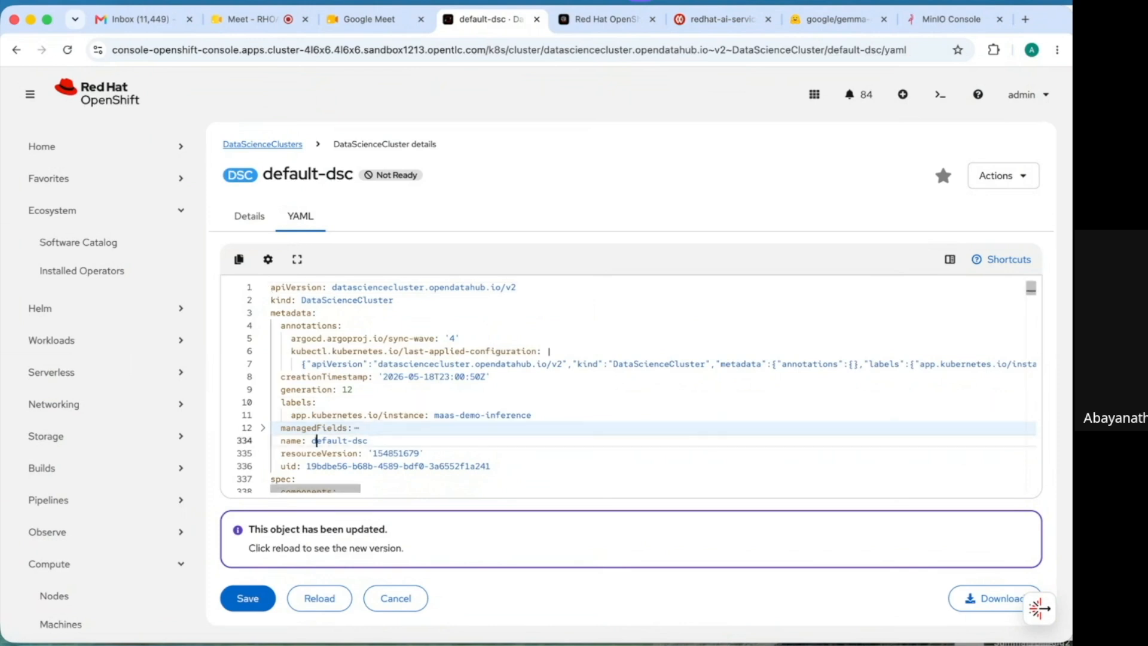
key(Down)
key(Down)
key(Down)
key(Down)
key(Down)
key(Down)
key(Down)
key(Down)
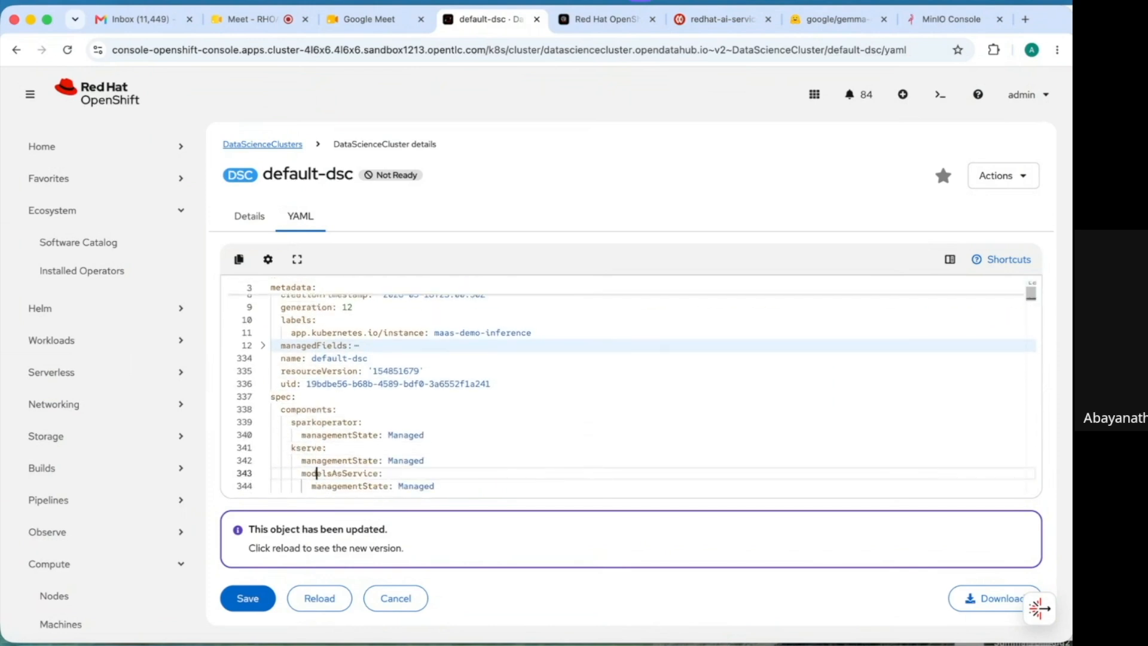
key(Down)
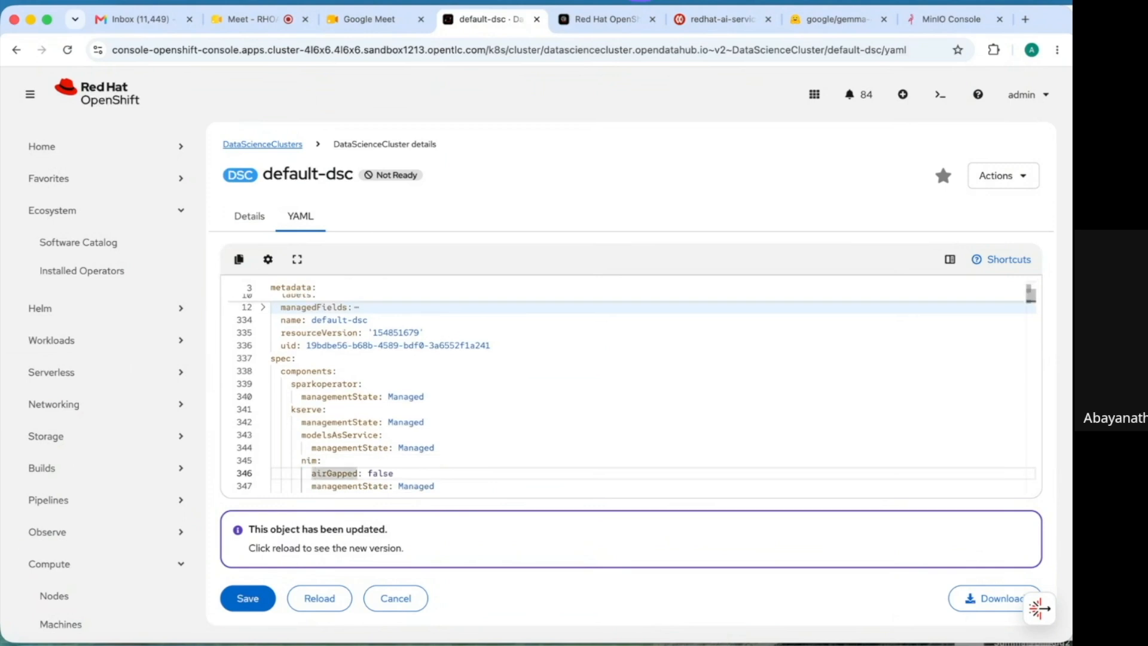
key(Up)
key(Up)
key(Up)
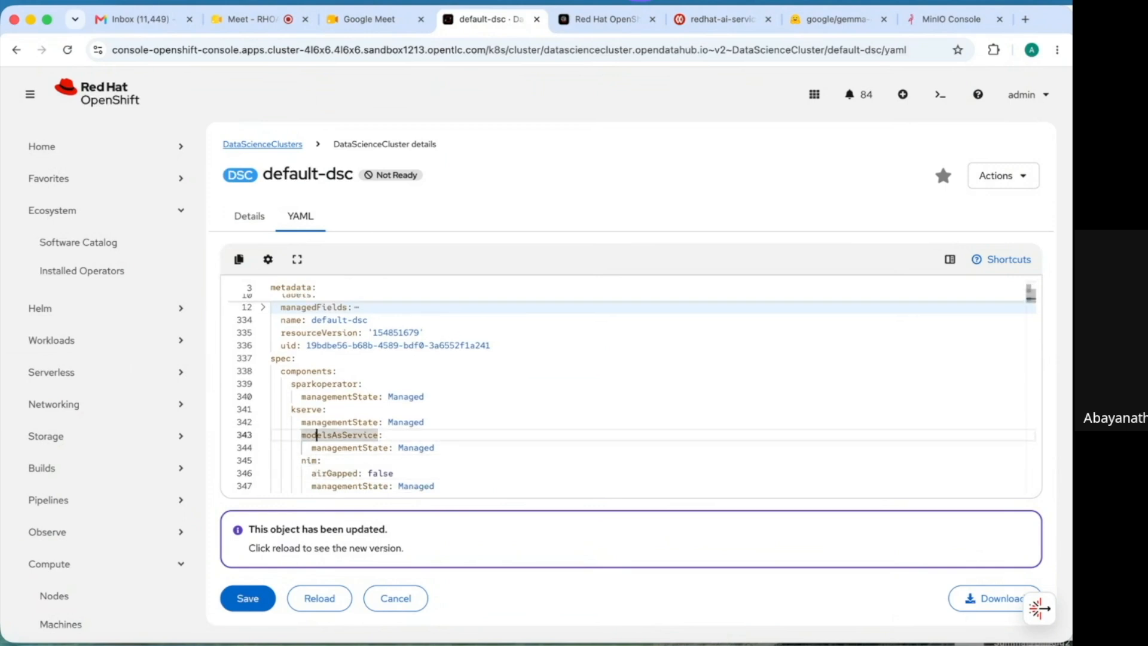
key(Down)
key(Down)
key(Down)
key(Down)
key(Down)
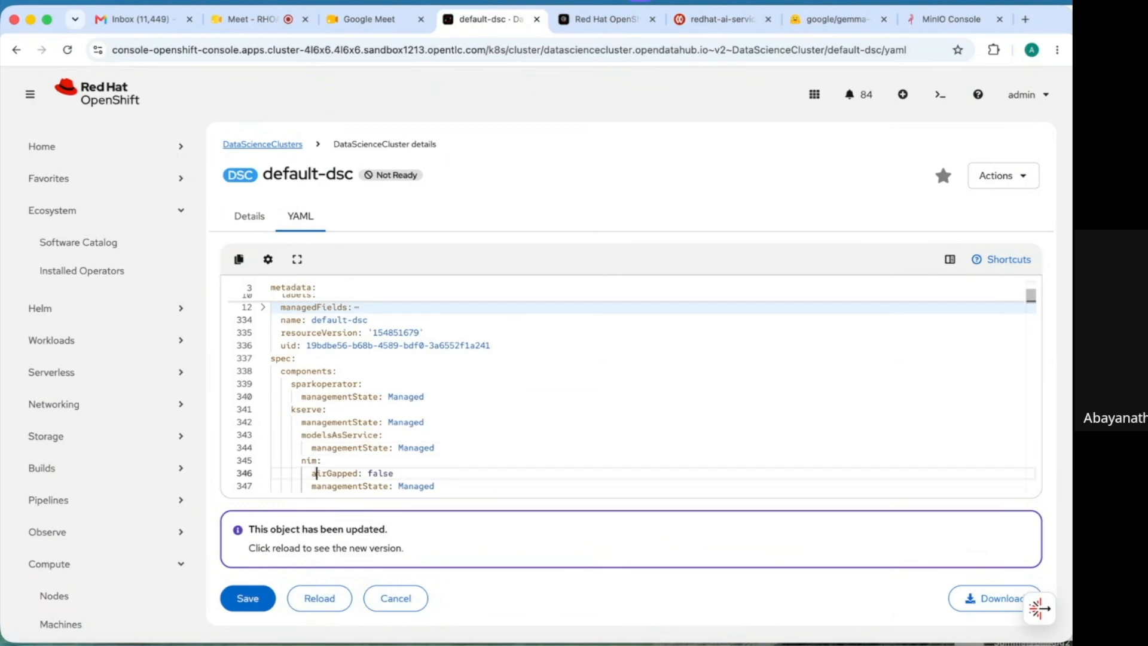
key(Down)
key(Down)
key(Down)
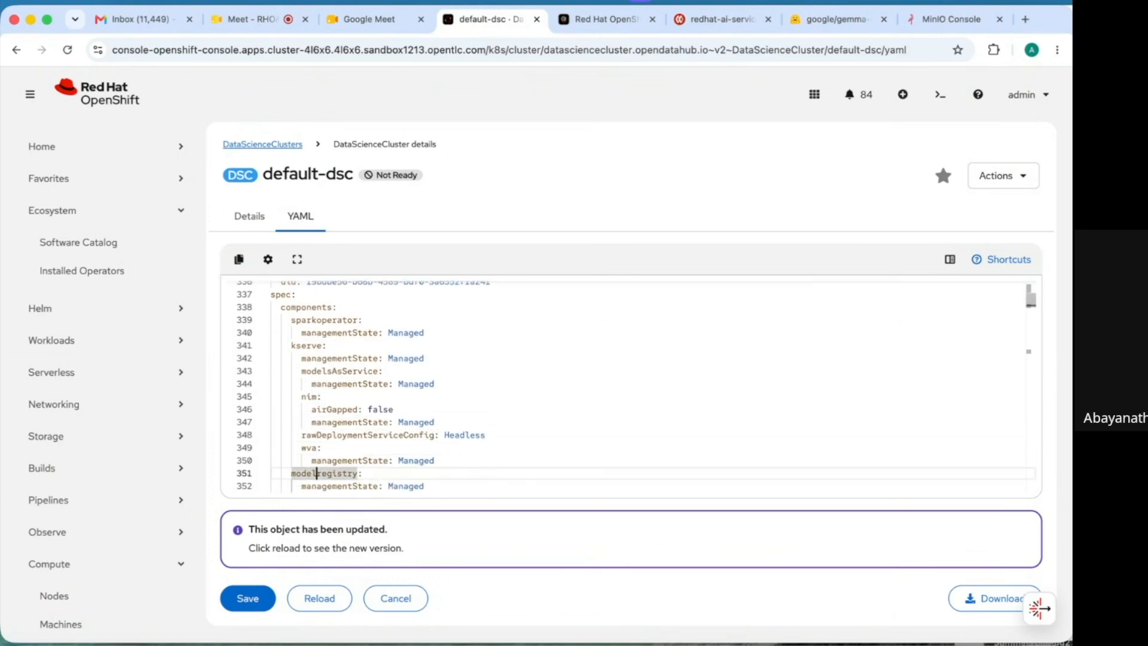
key(Down)
key(Down)
key(Down)
key(Up)
key(Up)
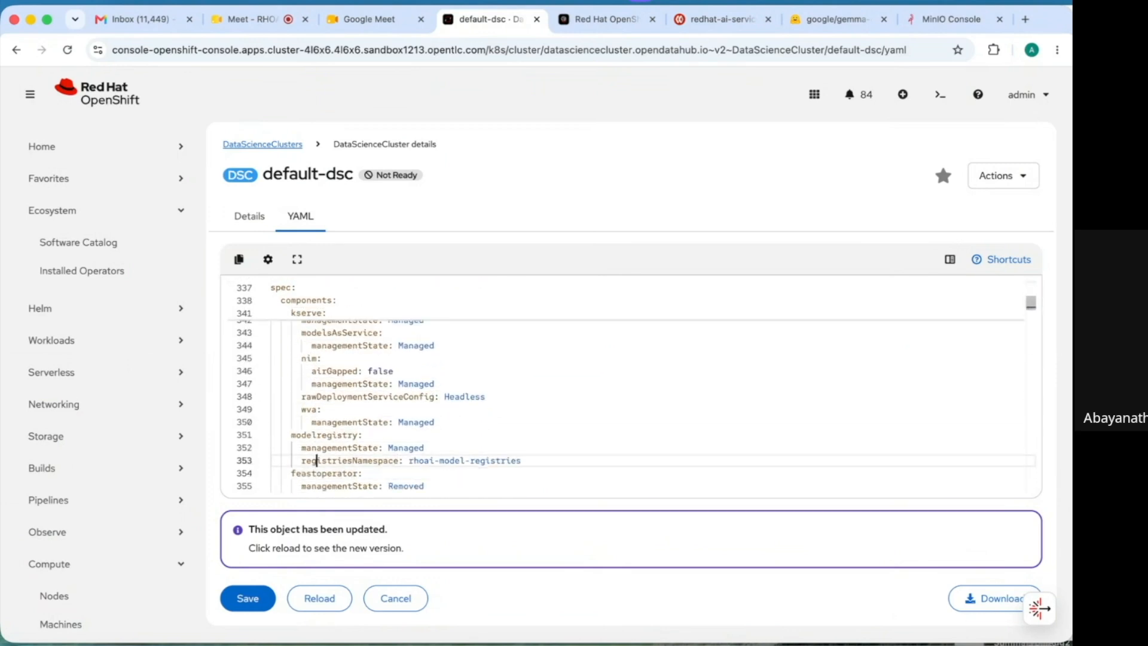
key(Up)
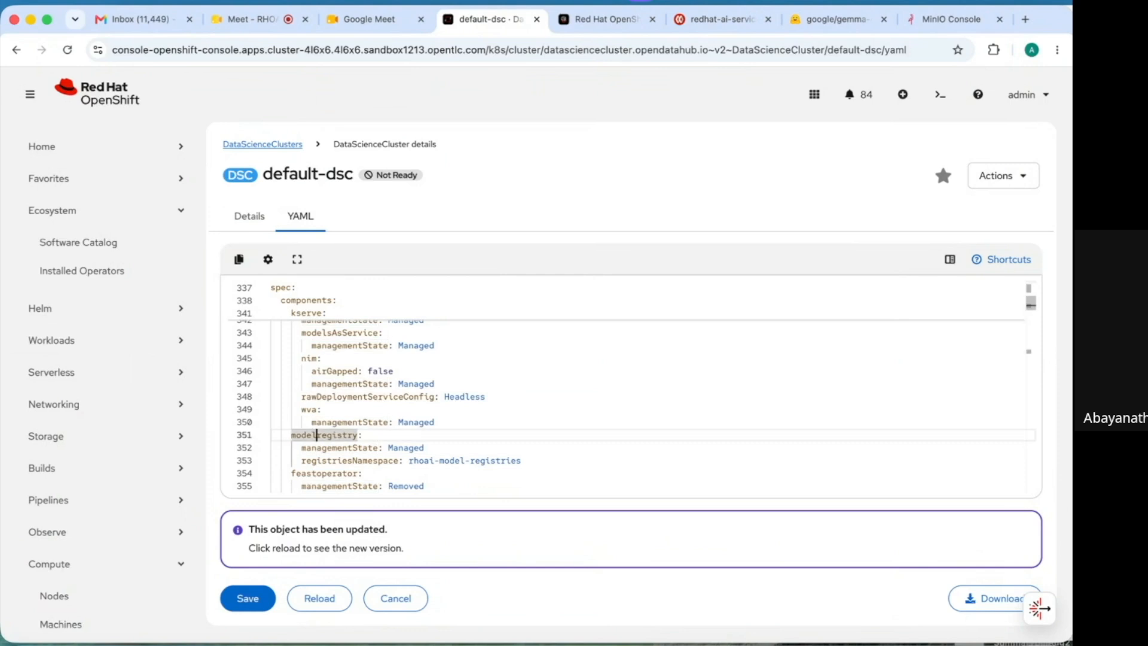
key(Down)
key(Down)
key(Down)
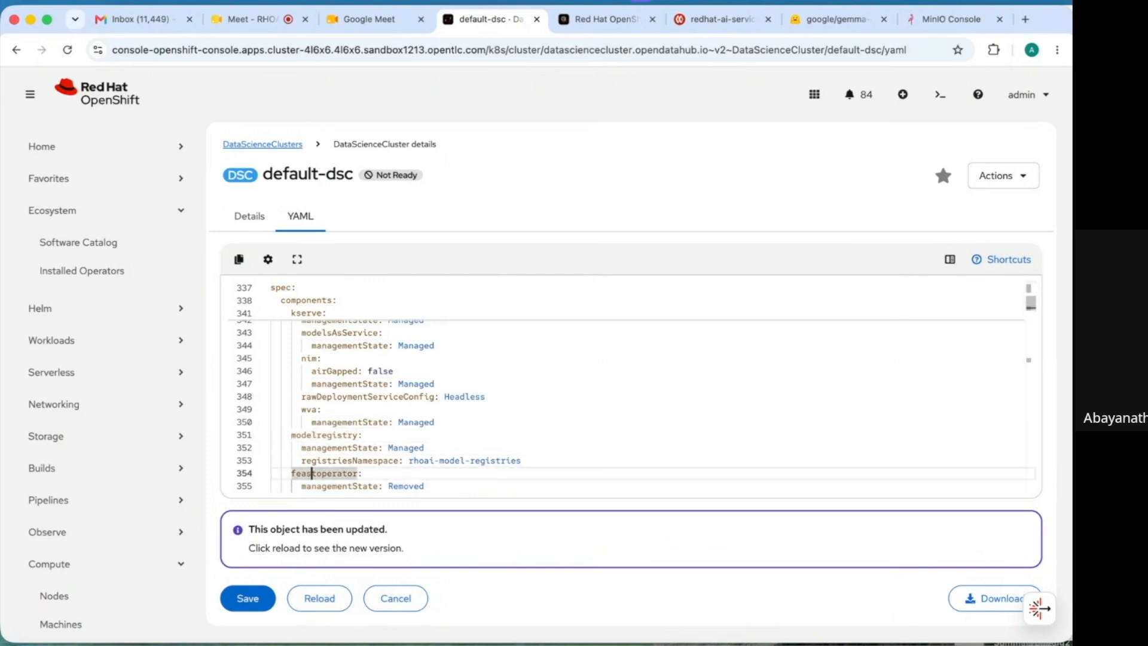
- Review feastoperator, workbenches, mlflowoperator, trainer and trainingoperator states, then cancel without saving
click(531, 461)
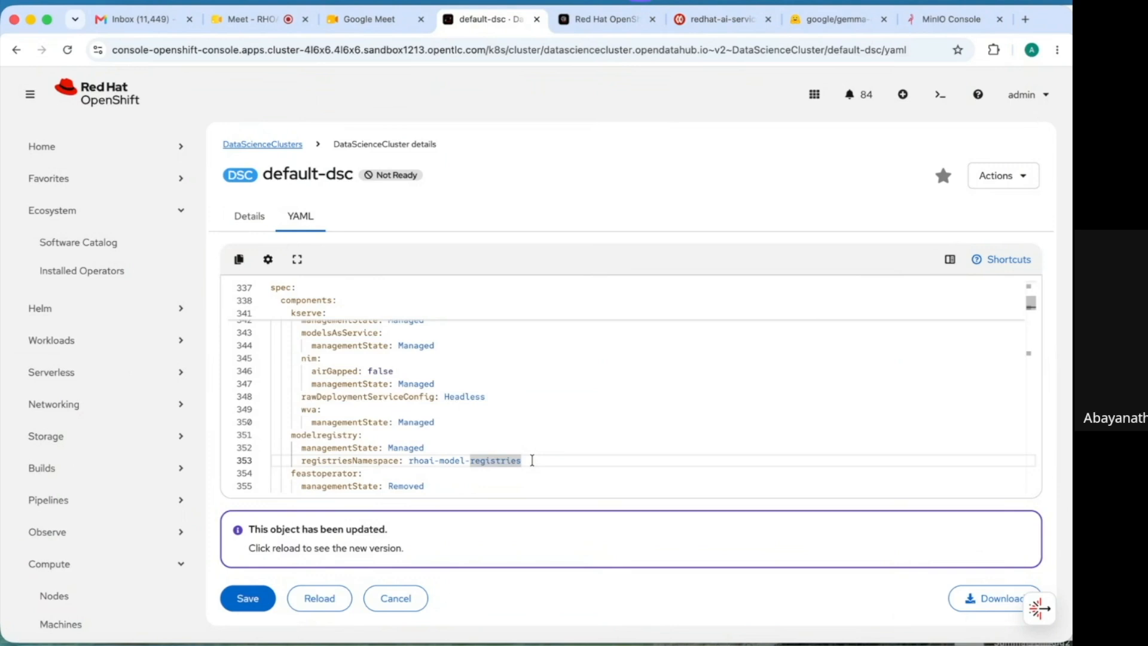
key(Down)
key(Down)
key(Down)
key(Down)
key(Down)
key(Down)
key(Down)
key(Down)
key(Down)
key(Down)
key(Down)
key(Down)
key(Down)
key(Down)
key(Down)
key(Down)
key(Down)
key(Down)
key(Down)
key(Down)
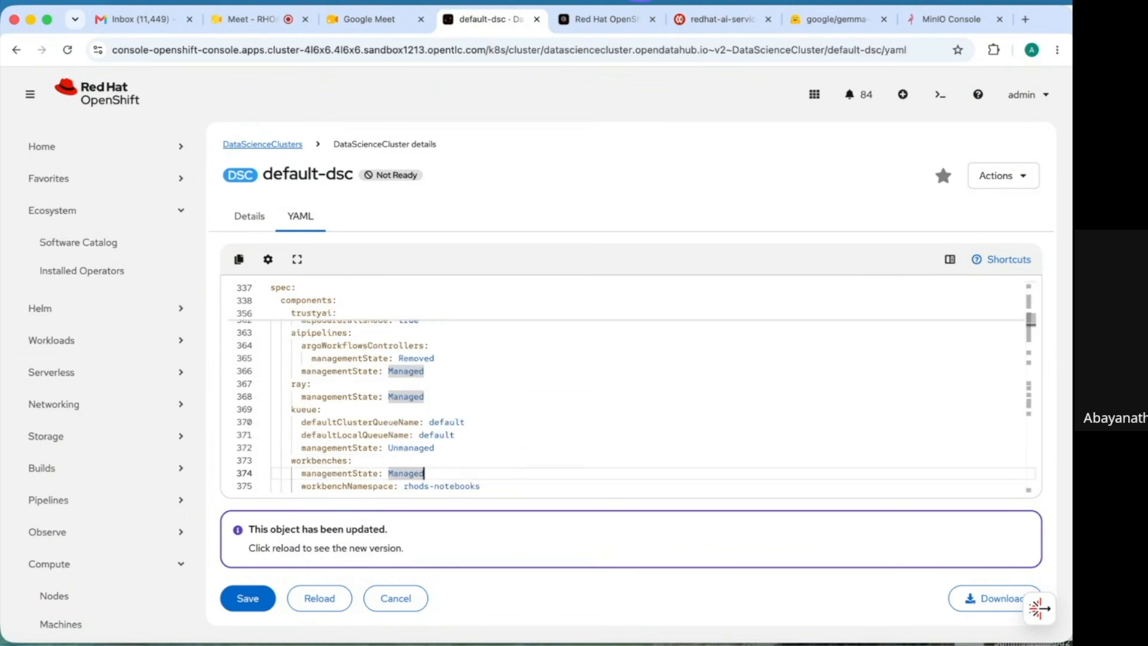
key(Down)
key(Down)
key(Down)
key(Down)
key(Down)
key(Down)
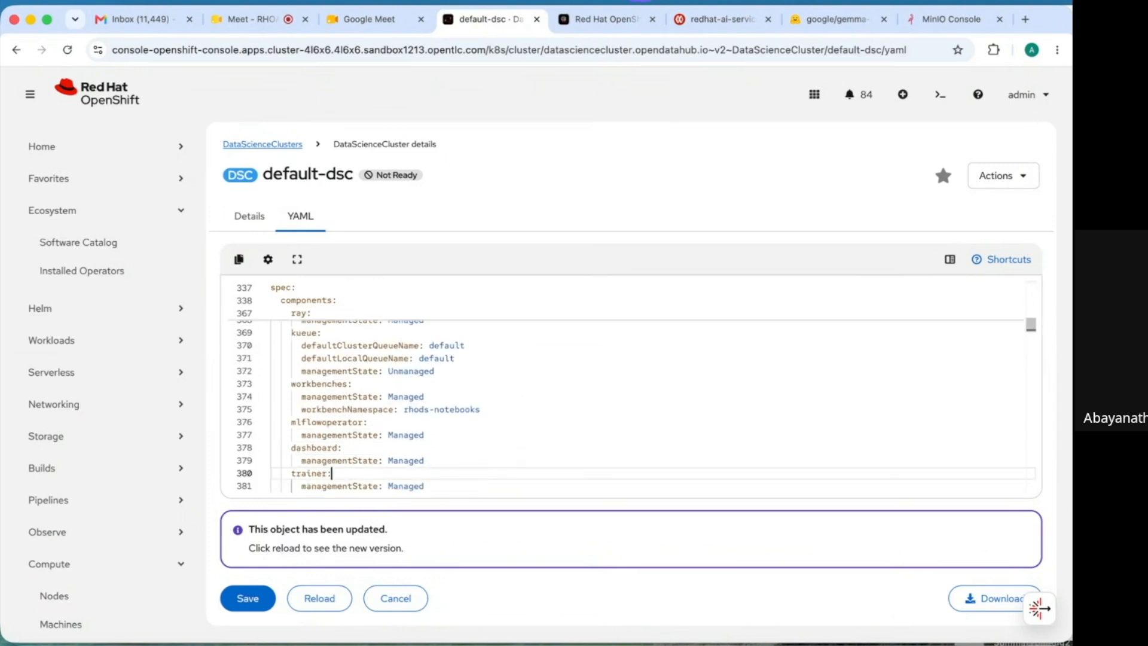
key(Down)
key(Down)
key(Down)
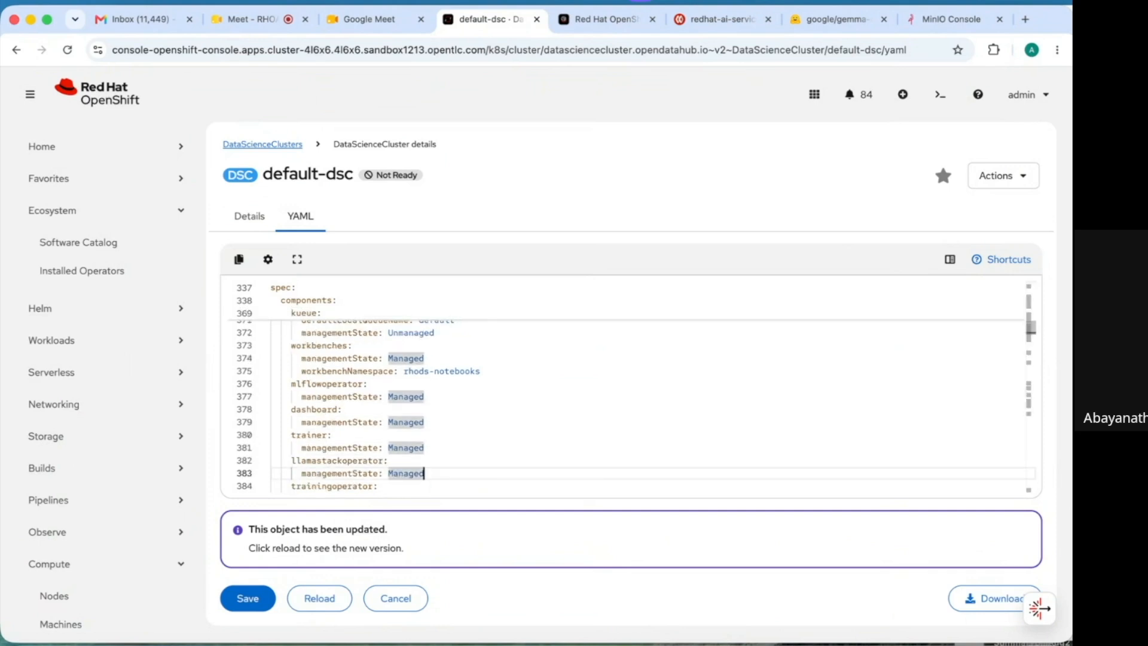
key(Down)
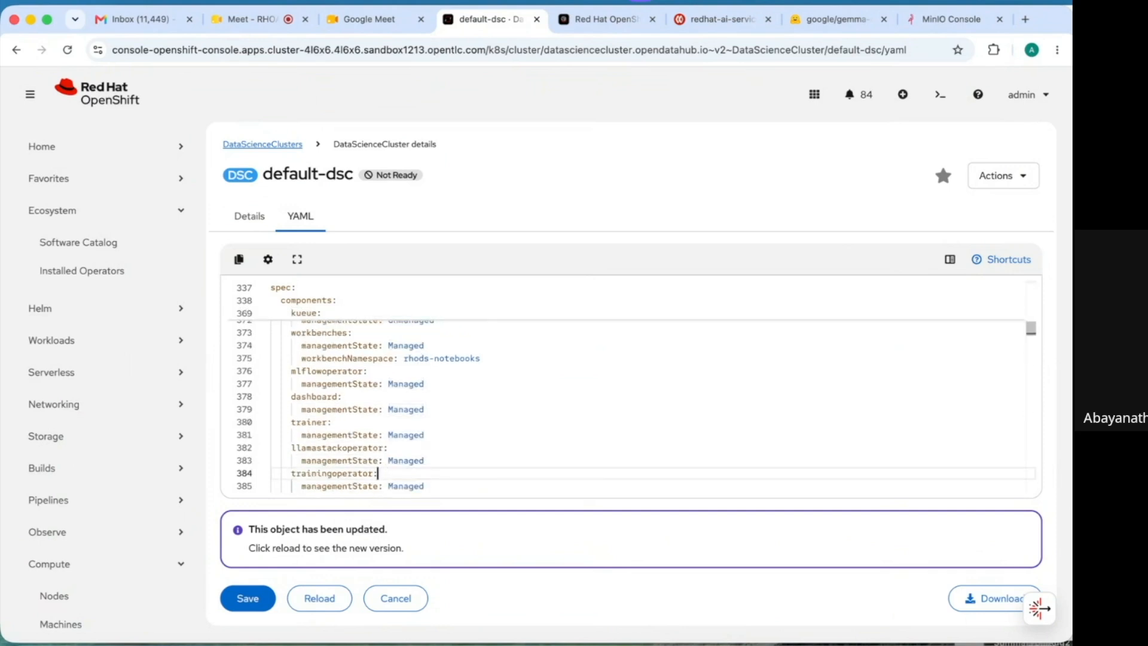
key(Down)
key(Up)
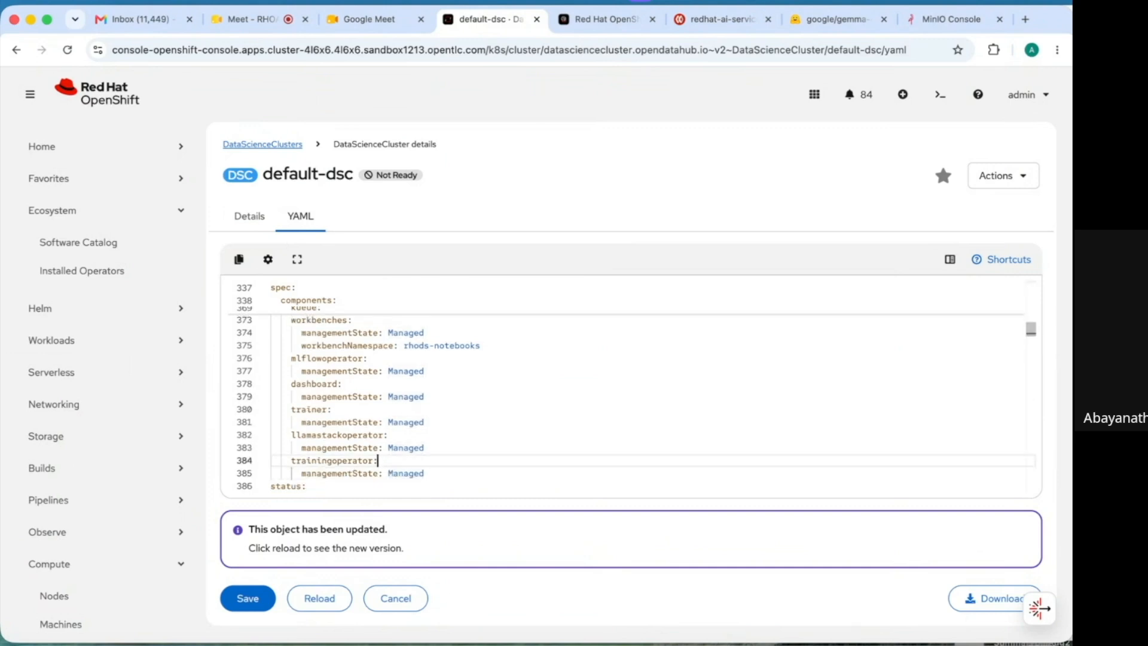
click(397, 598)
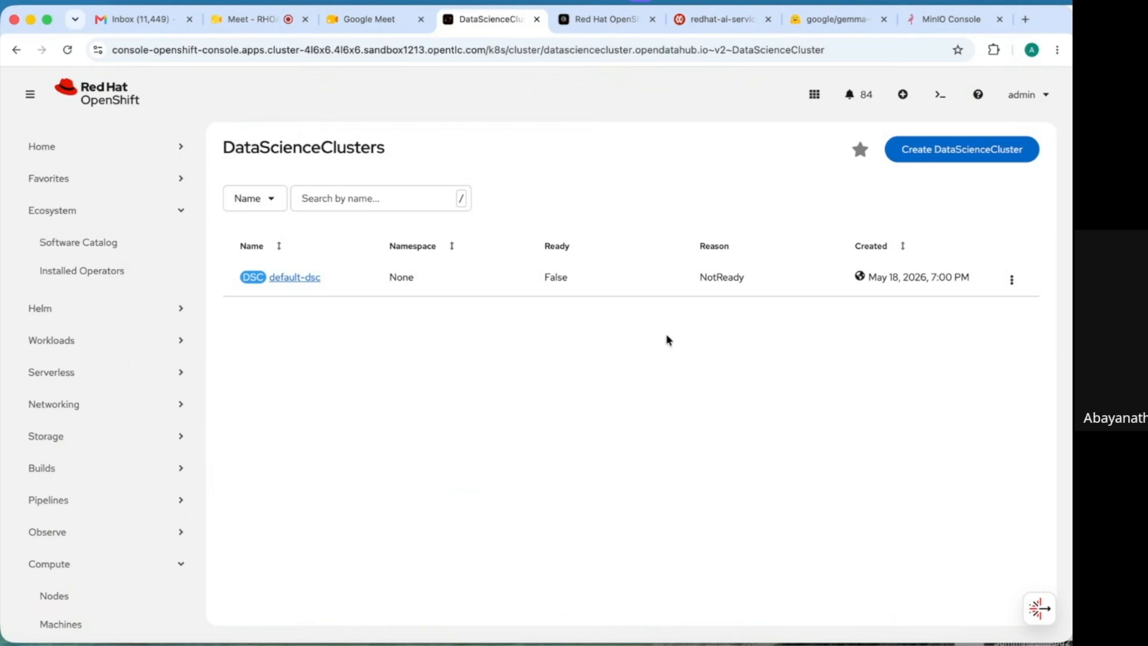
- Launch Red Hat OpenShift AI from the application launcher's OpenShift Self Managed Services list
click(815, 100)
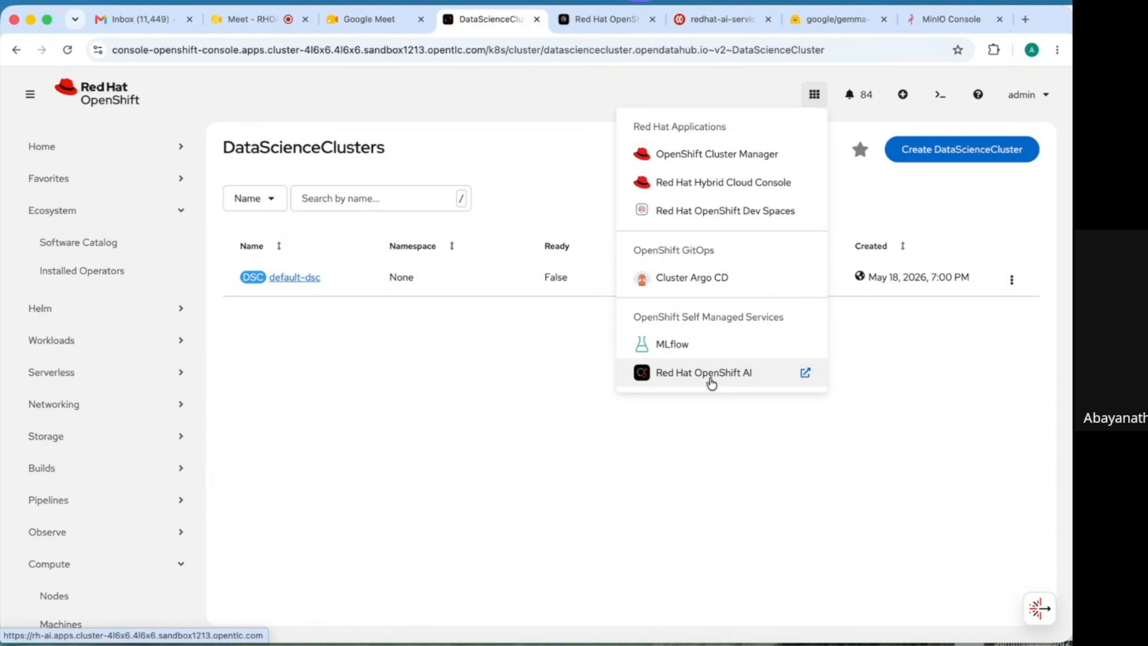
click(704, 372)
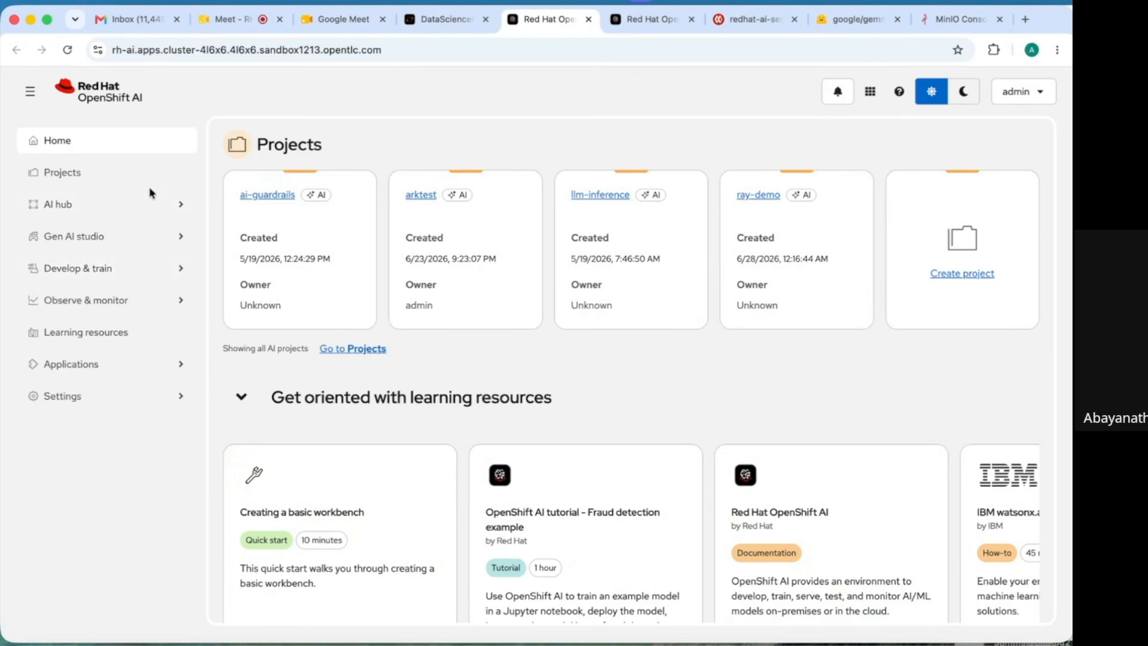
- Browse Projects and Hardware profiles, then view the enabled Connection types (OCI, S3, URI)
click(95, 175)
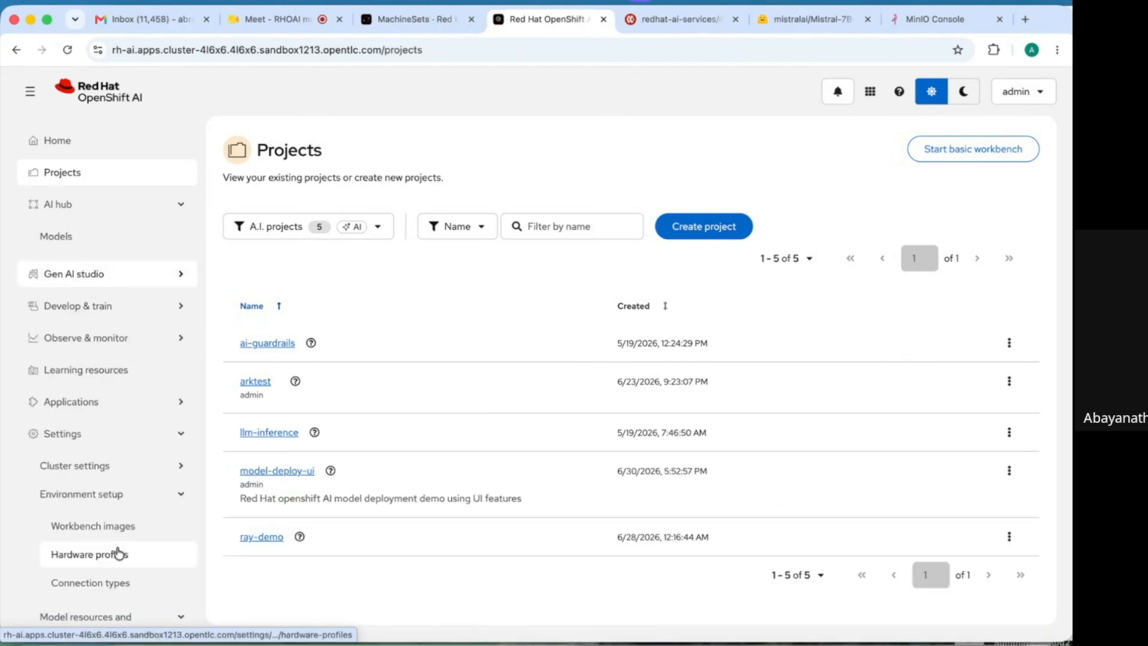
click(119, 558)
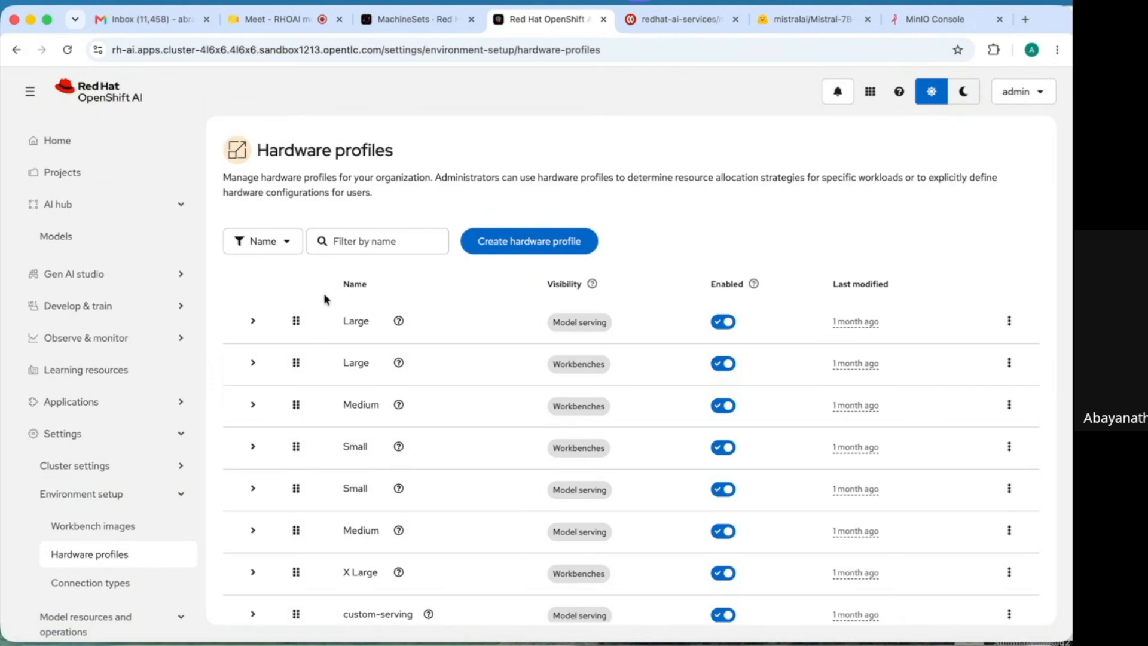
click(123, 585)
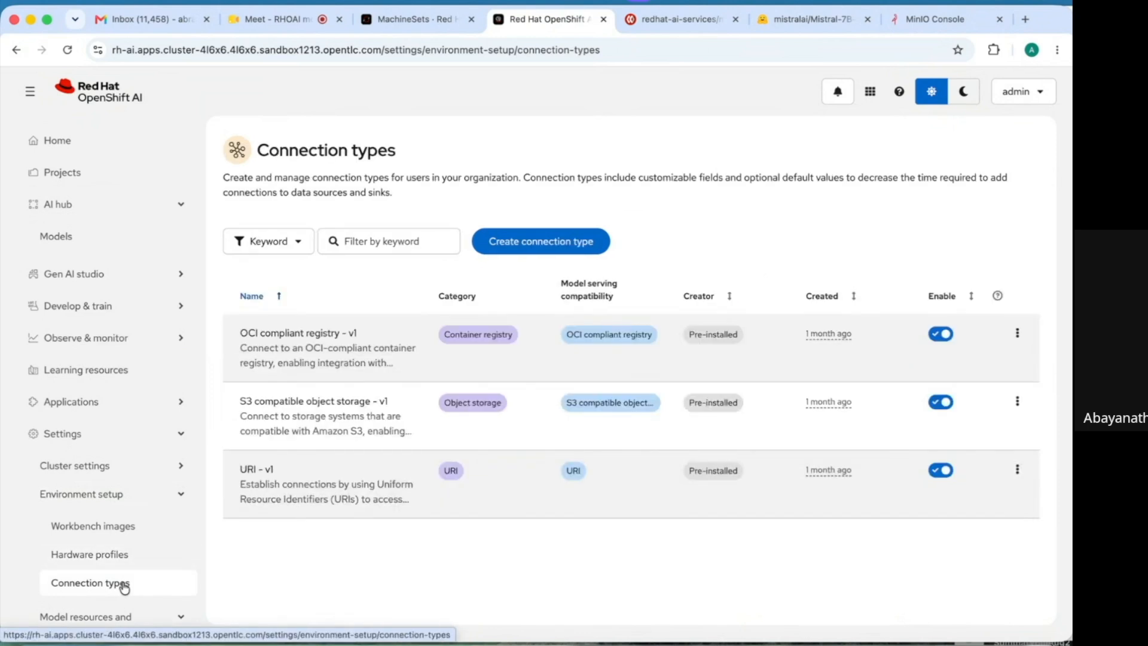
click(107, 616)
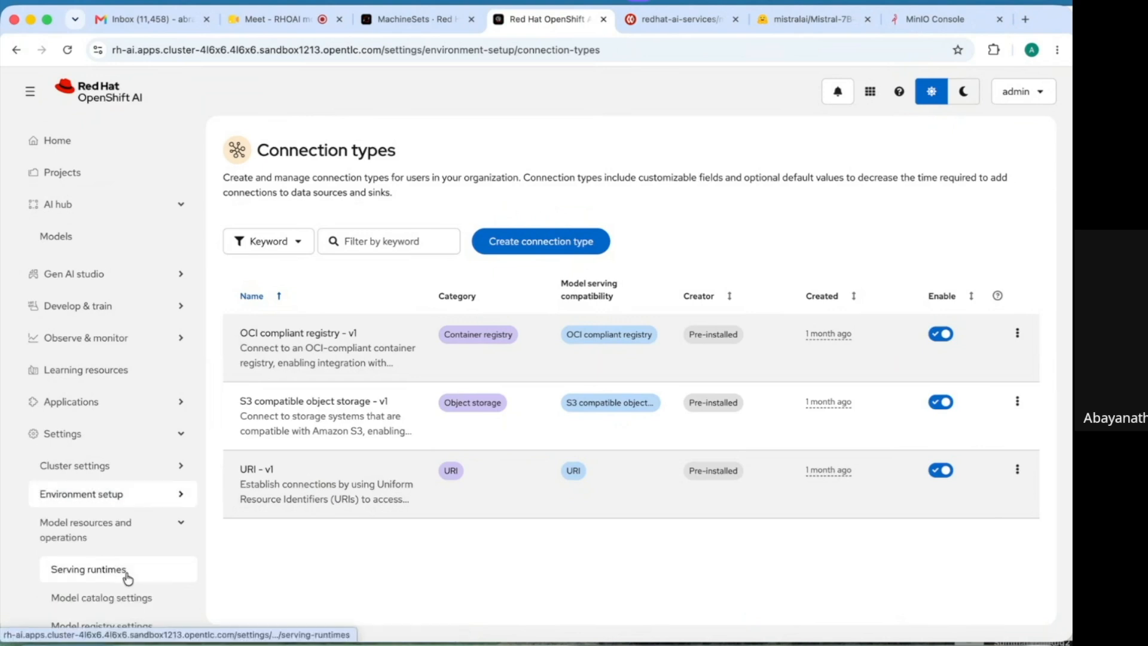
- Scroll through the installed Serving runtimes list, then move on to the model catalog settings
click(128, 576)
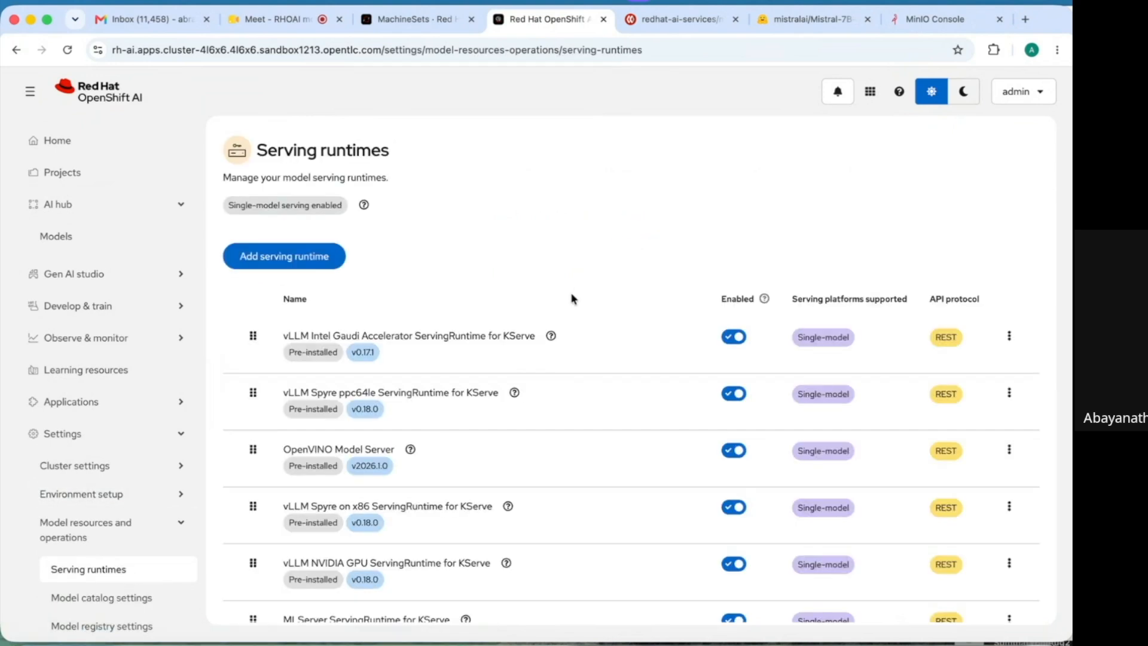
scroll(571, 298, down, 5)
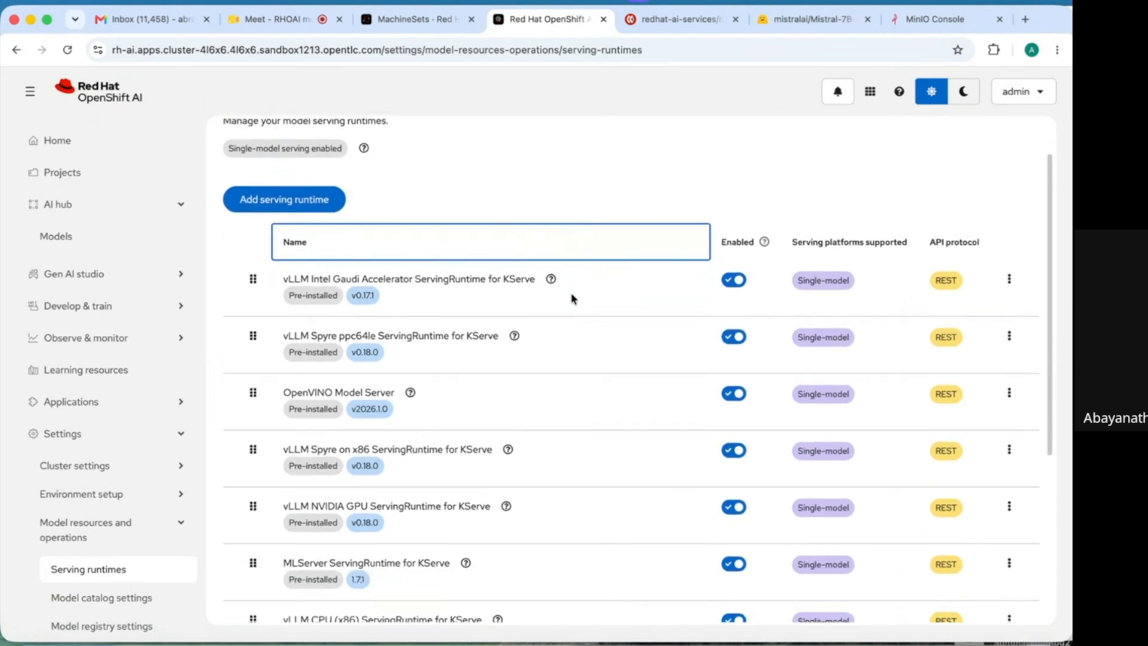
scroll(571, 298, up, 2)
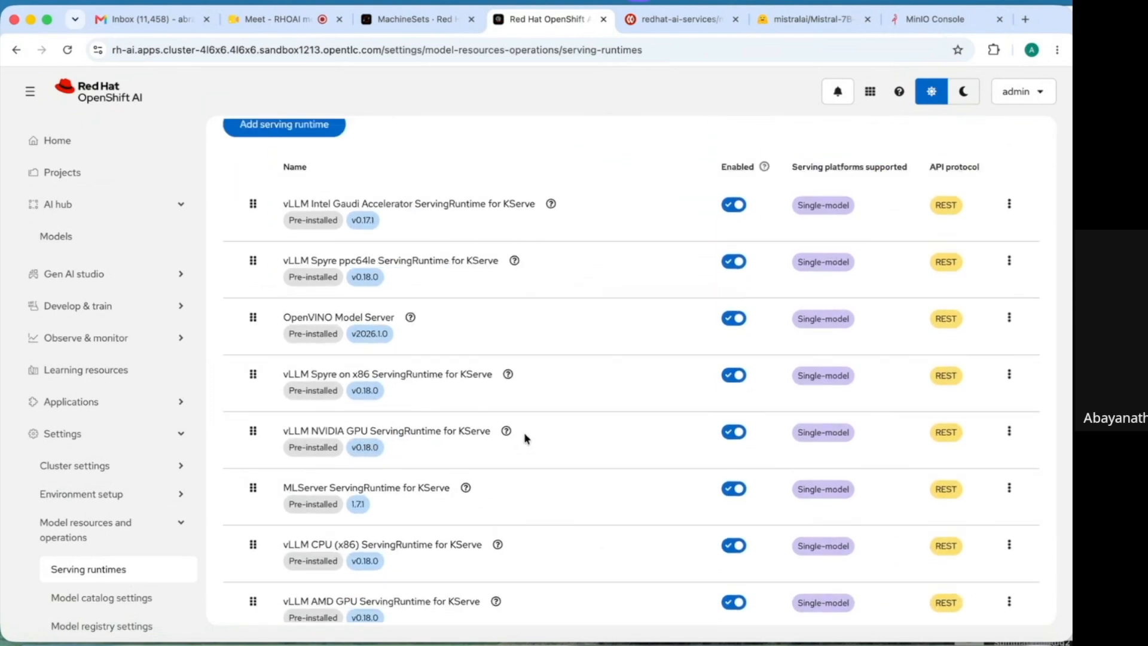
mouse_move(520, 428)
mouse_down()
mouse_move(500, 429)
mouse_move(519, 428)
mouse_up()
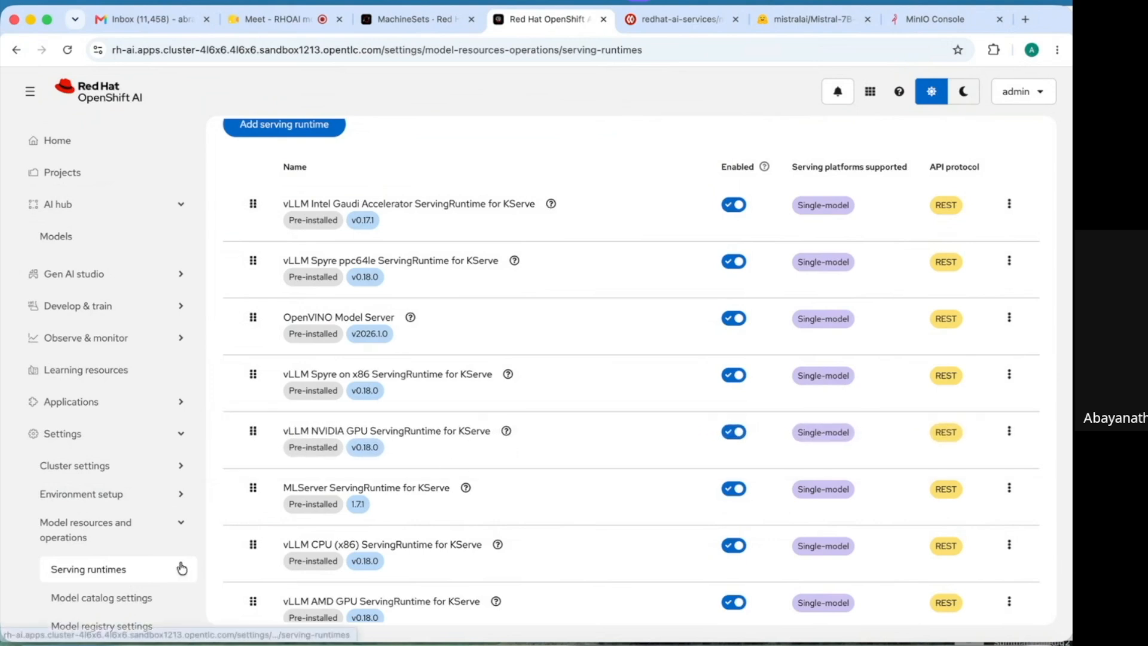
click(122, 605)
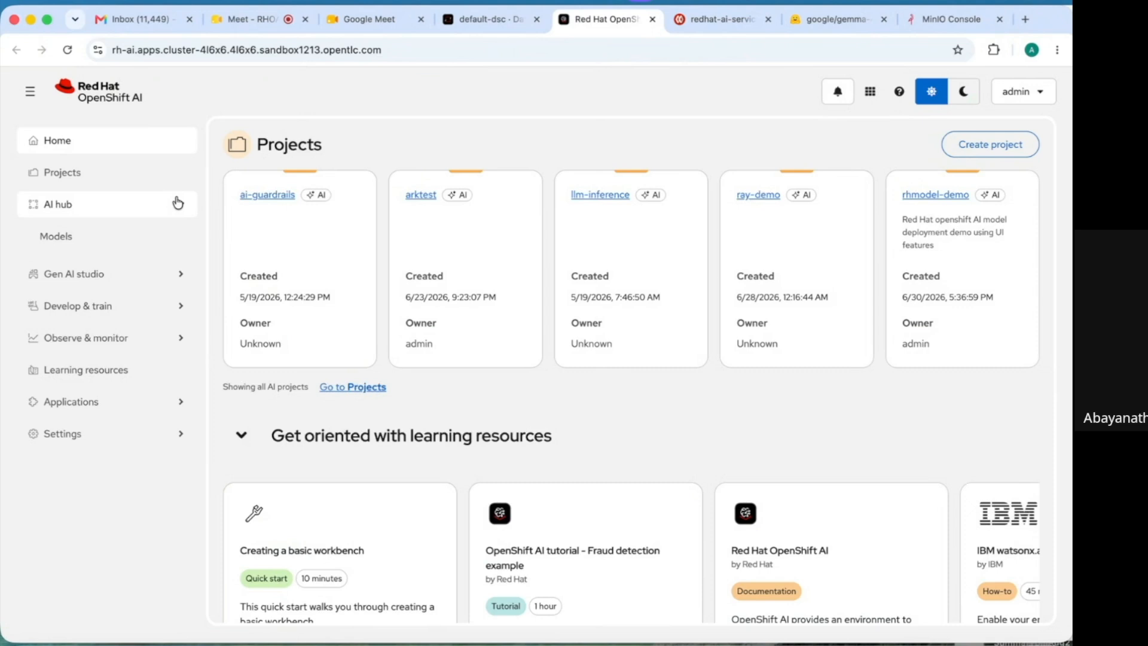
- Open the Models catalog, filter to Red Hat AI validated models, and scroll the cards
click(157, 242)
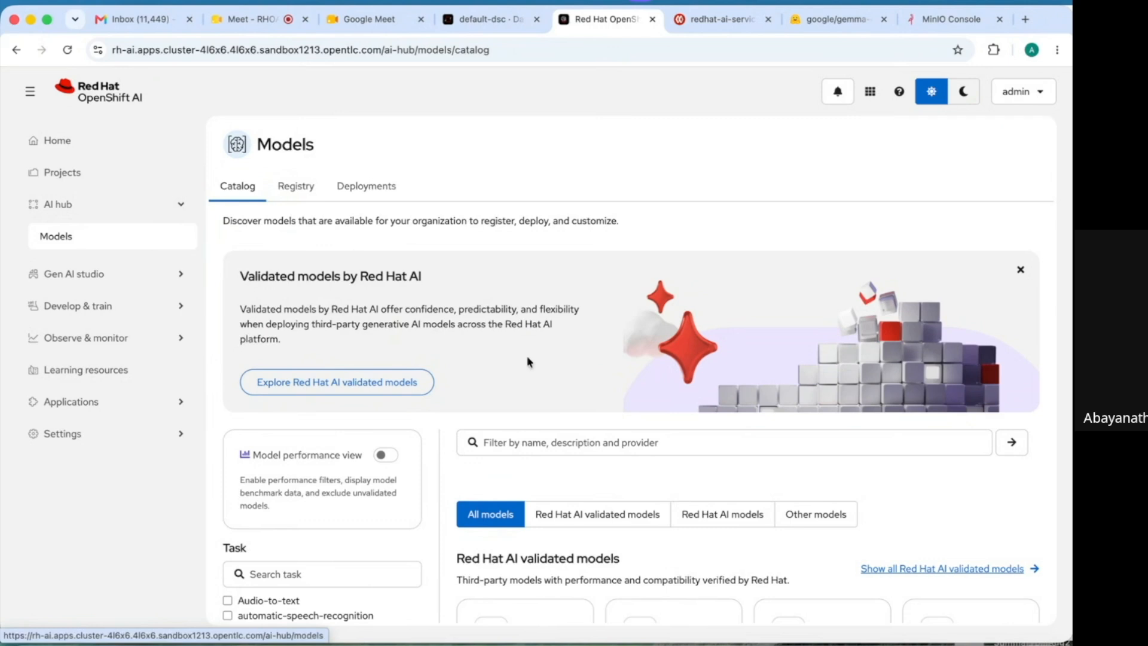
scroll(934, 508, down, 1)
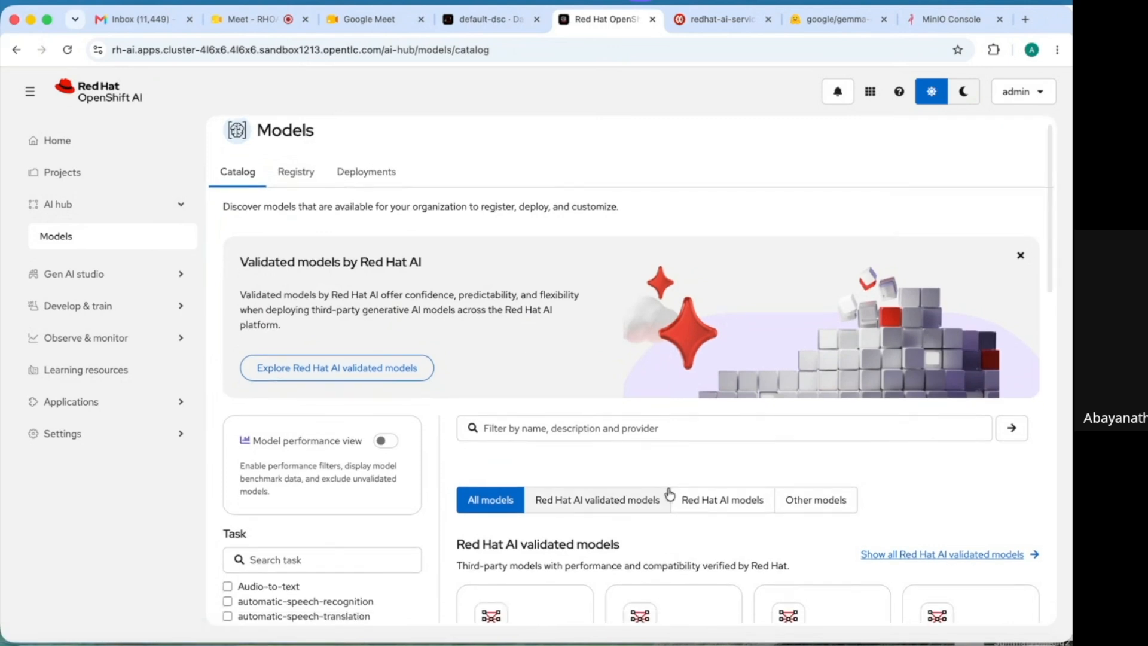
click(646, 500)
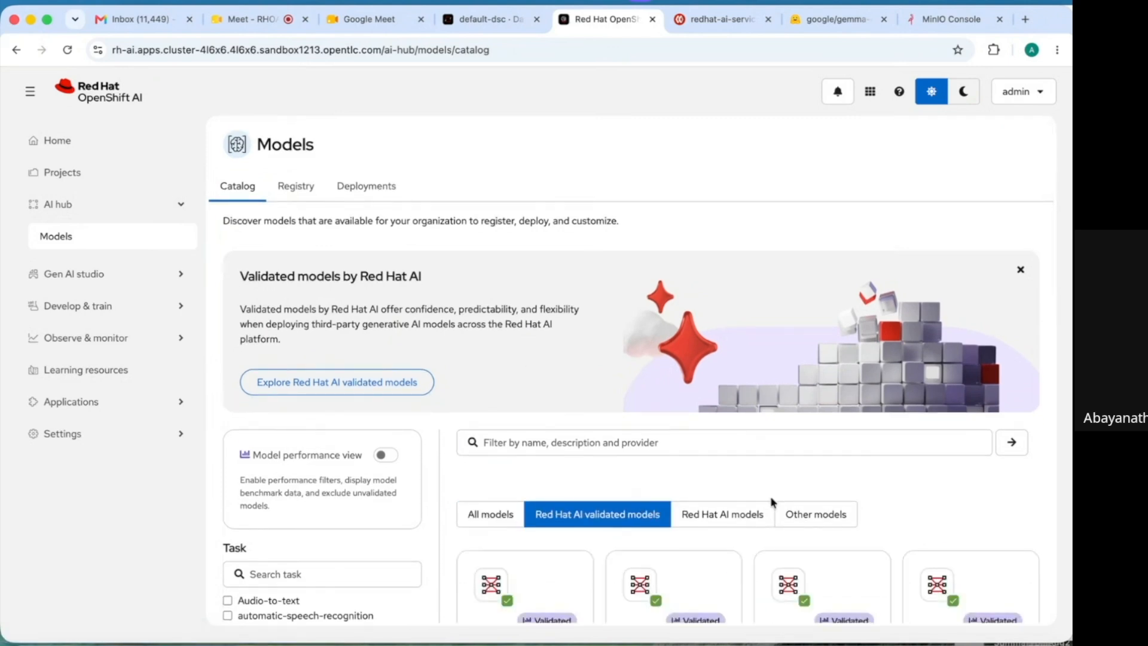
scroll(917, 508, down, 3)
scroll(918, 514, down, 4)
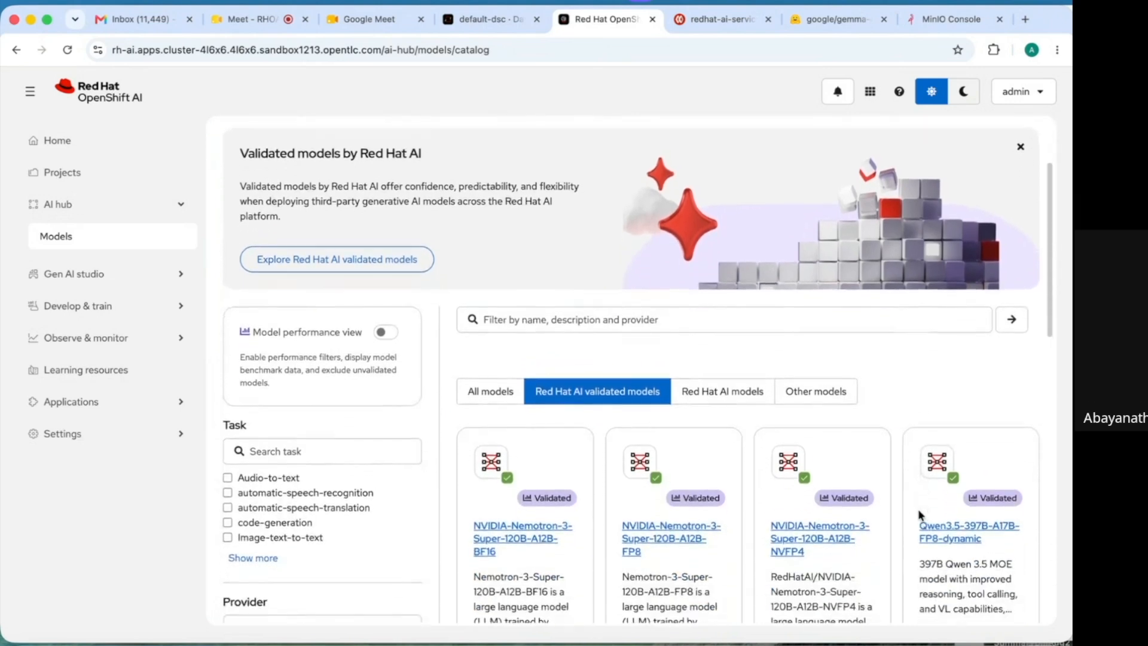
scroll(919, 514, down, 3)
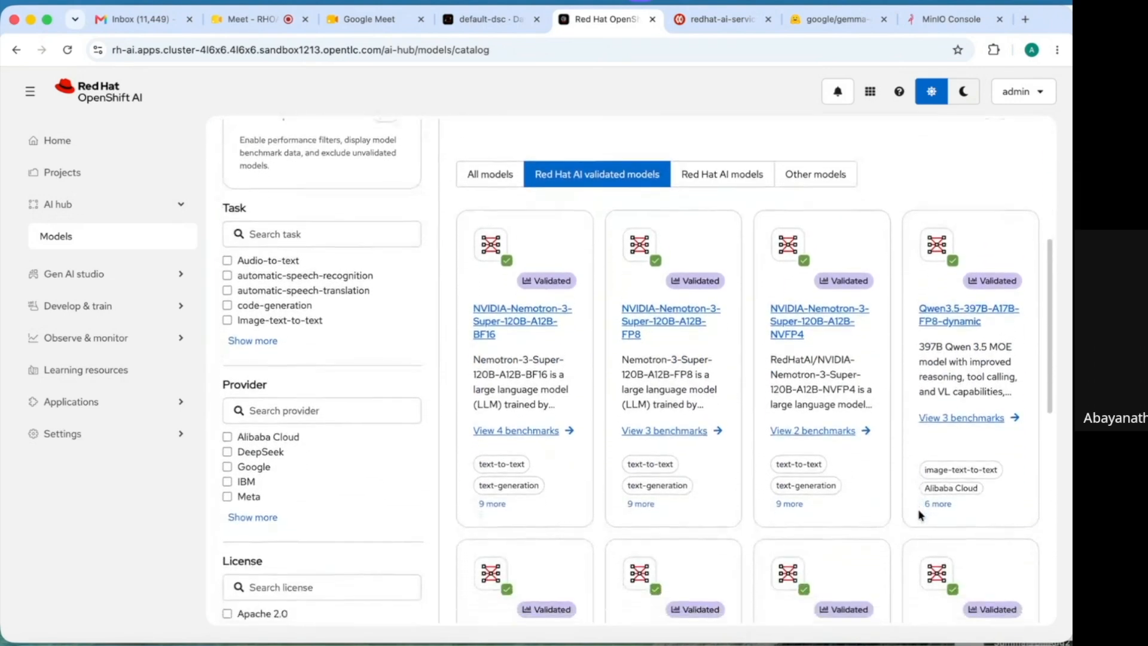
scroll(919, 514, down, 3)
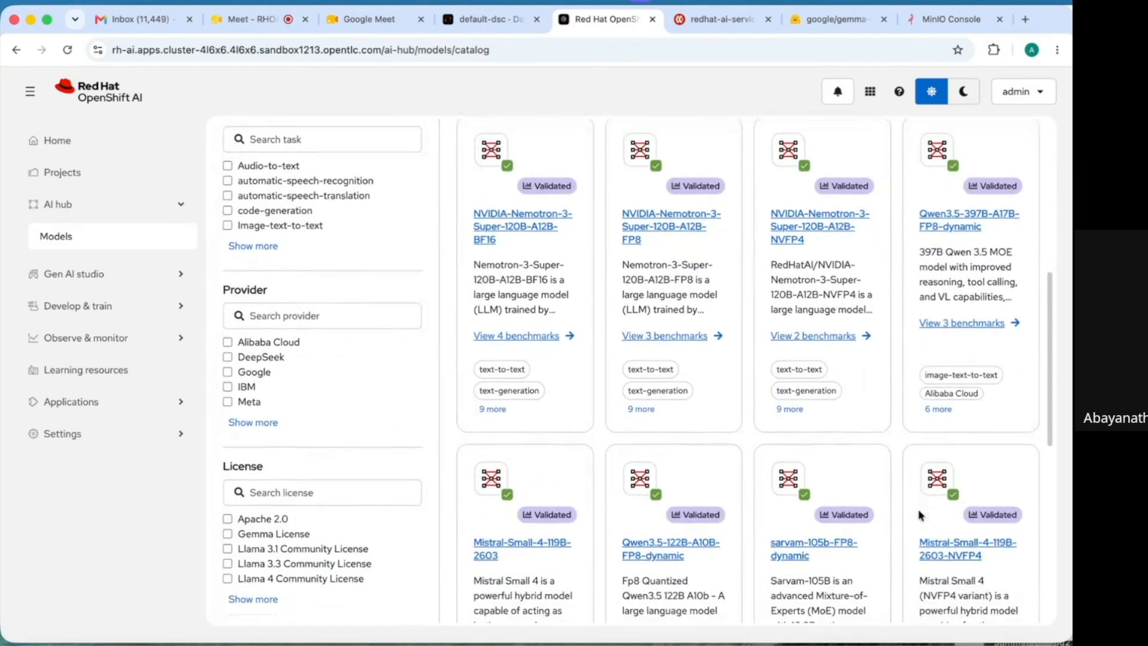
scroll(919, 514, down, 2)
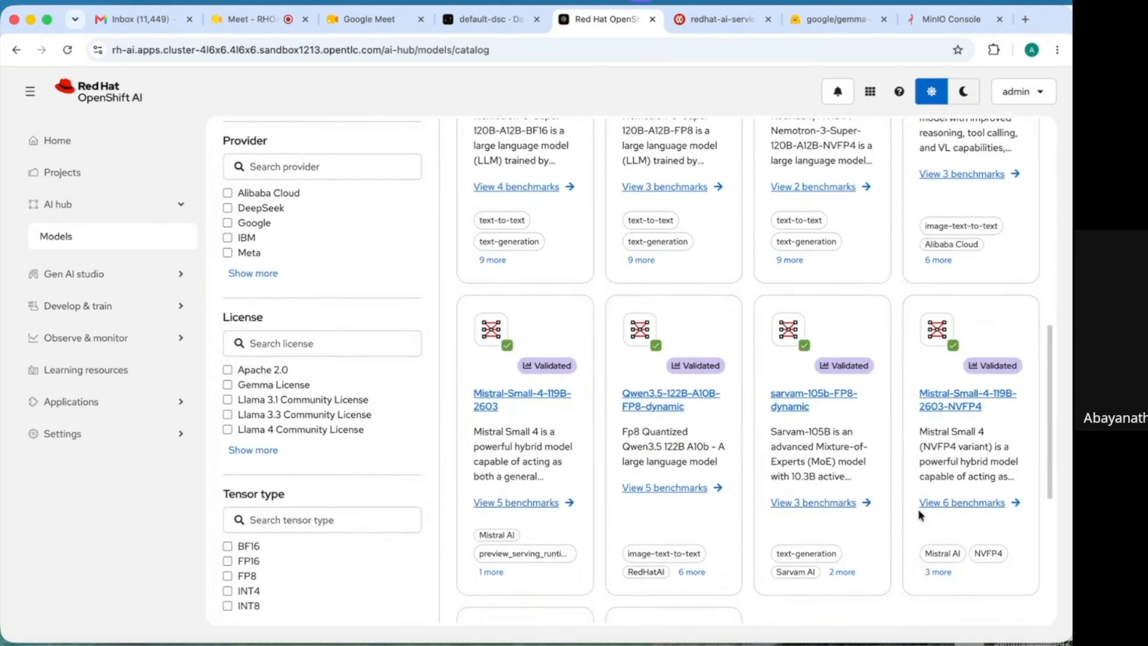
scroll(919, 514, down, 1)
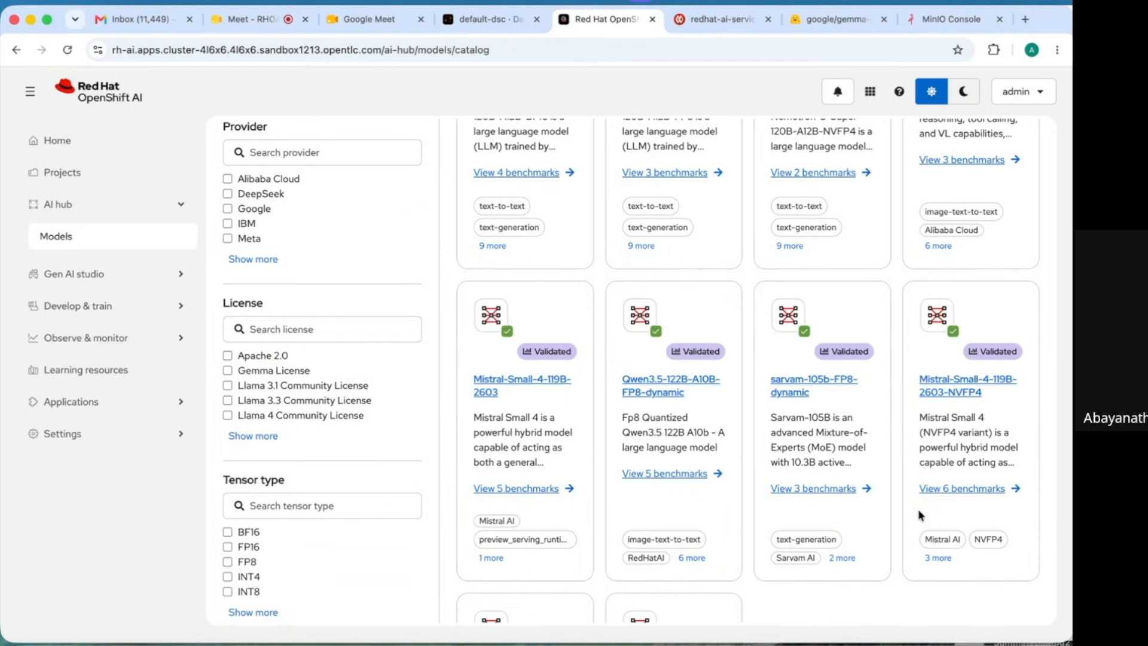
- View Mistral-Small-4-119B-2603's 5 performance benchmarks, then return to the catalog
click(541, 491)
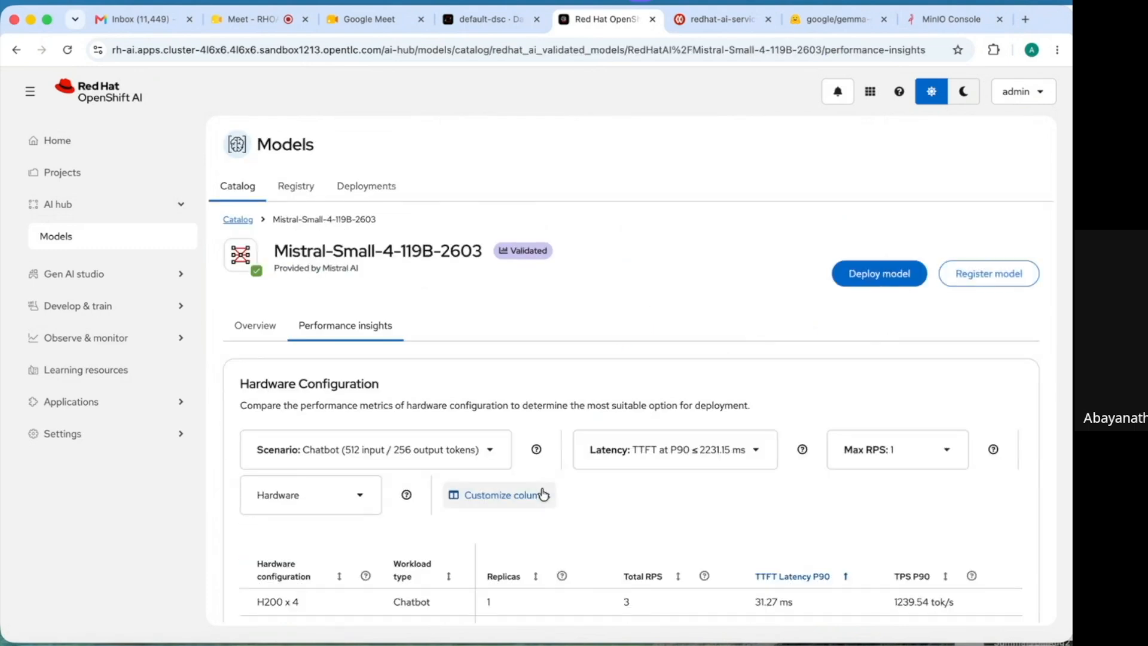
scroll(543, 495, down, 5)
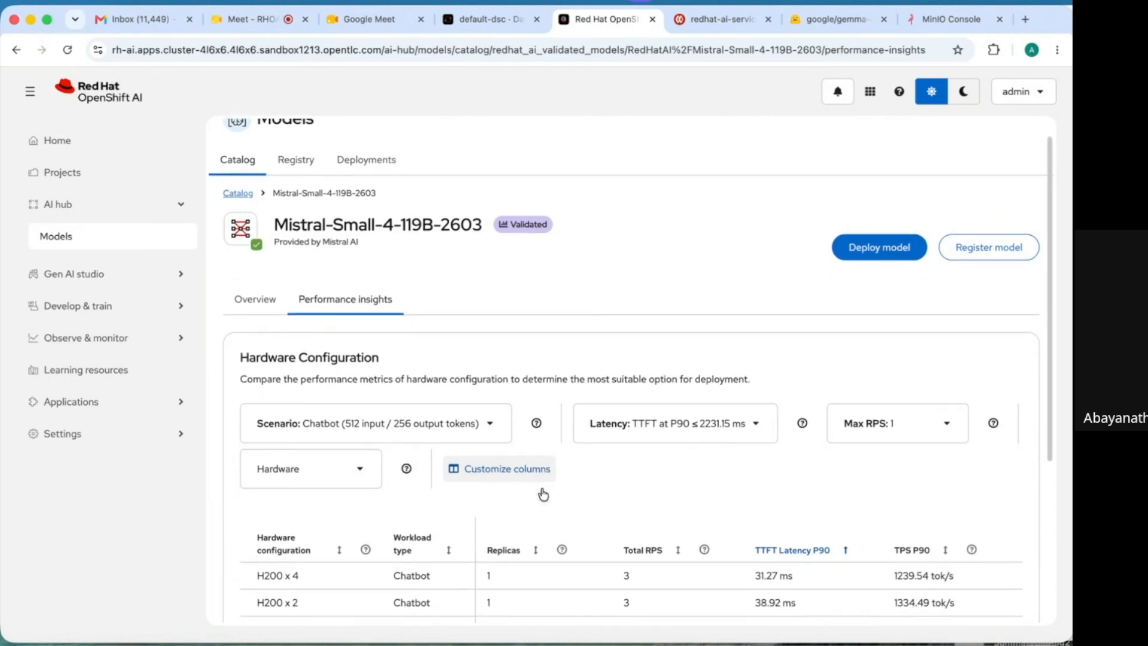
scroll(543, 495, down, 4)
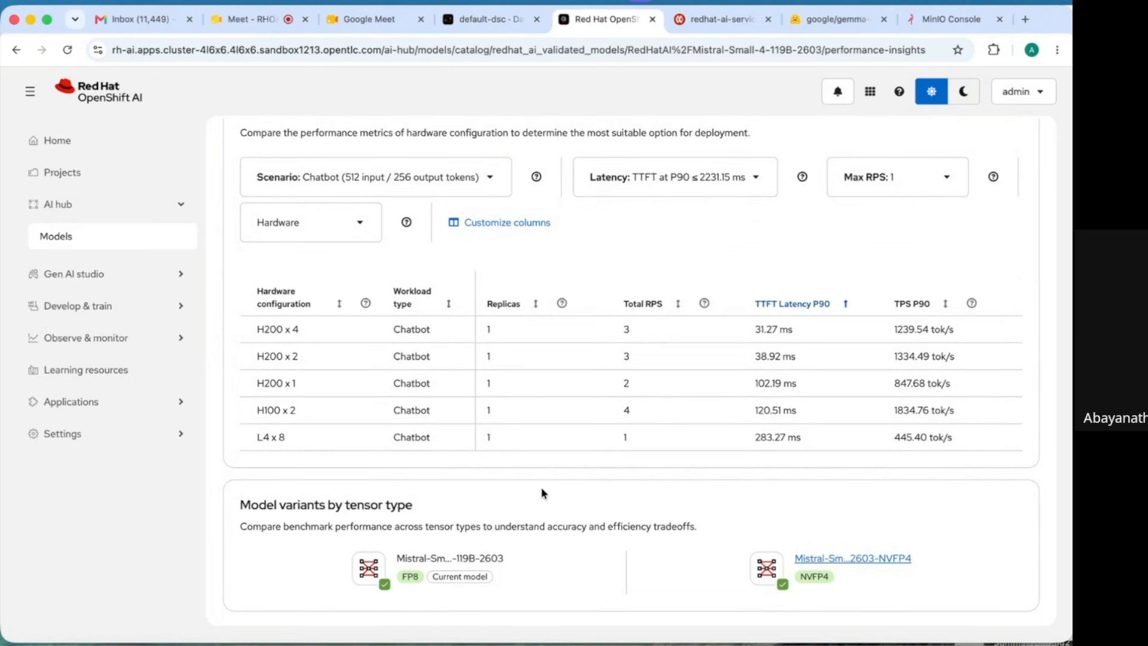
scroll(543, 494, up, 8)
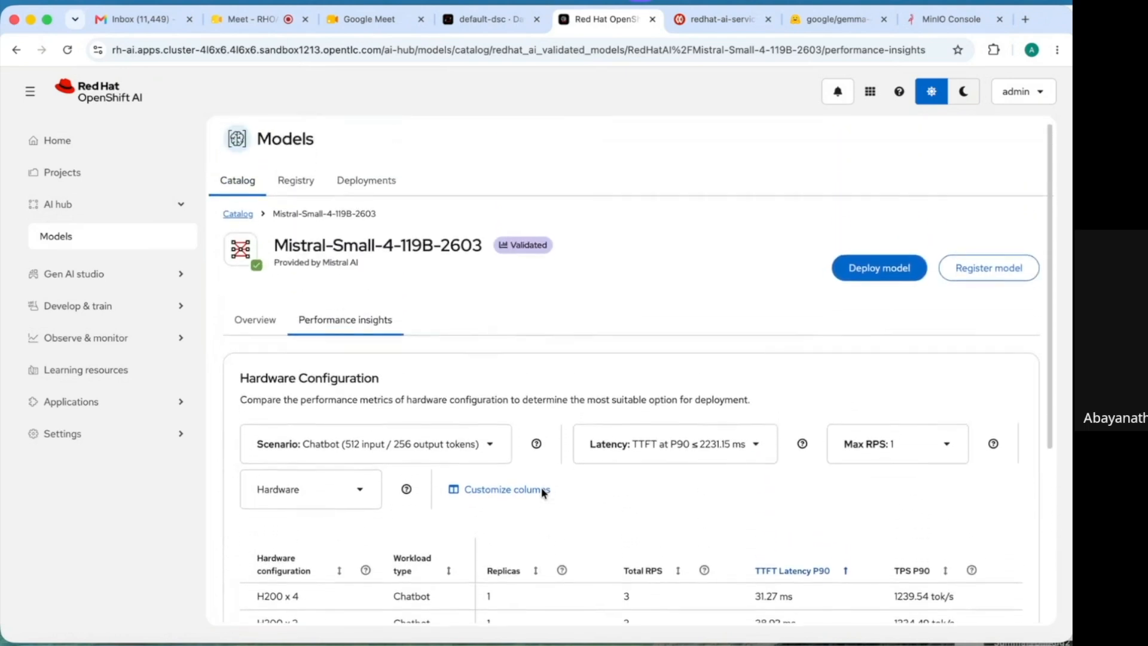
click(16, 51)
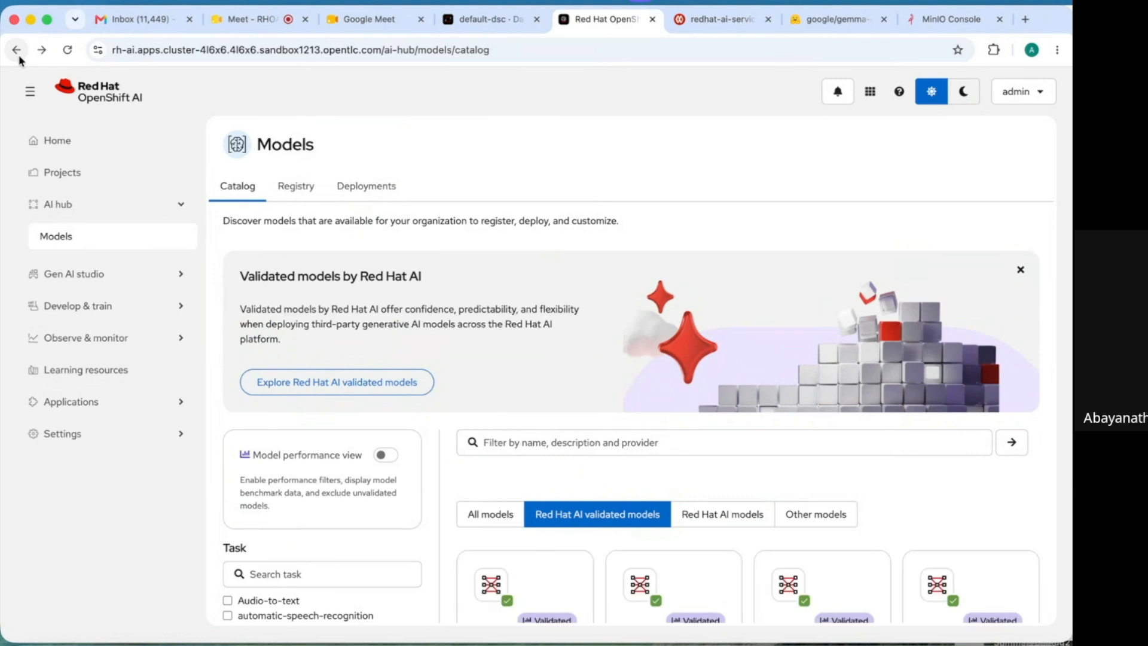
- Filter the catalog to Red Hat AI models like granite-4.0-h-small, then go to Projects
click(731, 526)
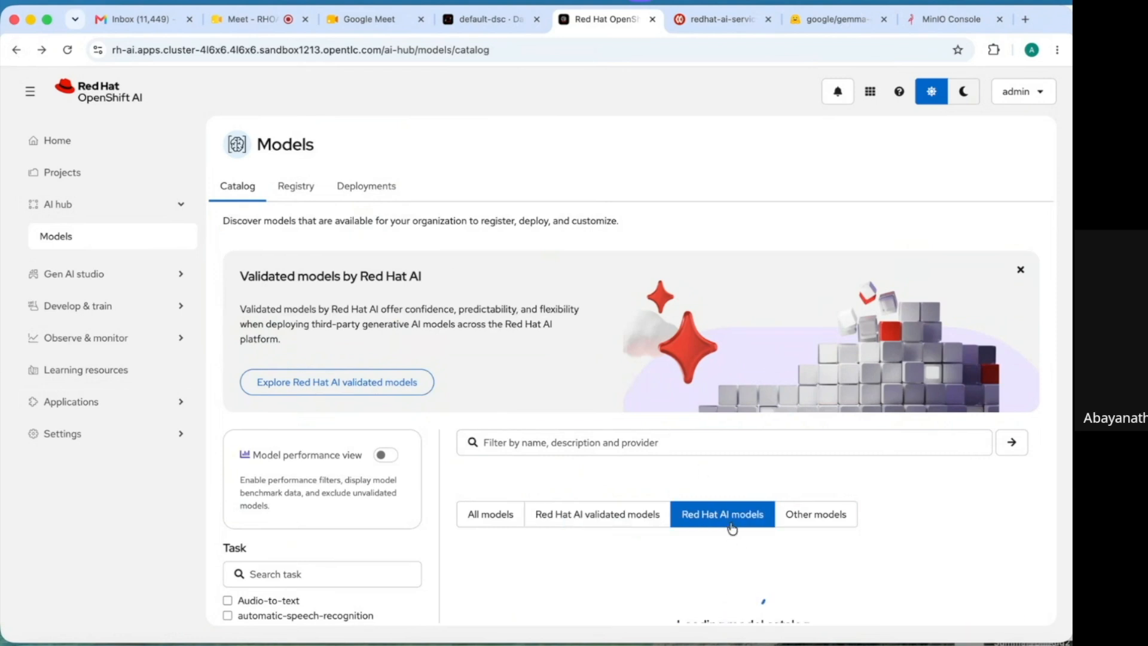
scroll(732, 529, down, 5)
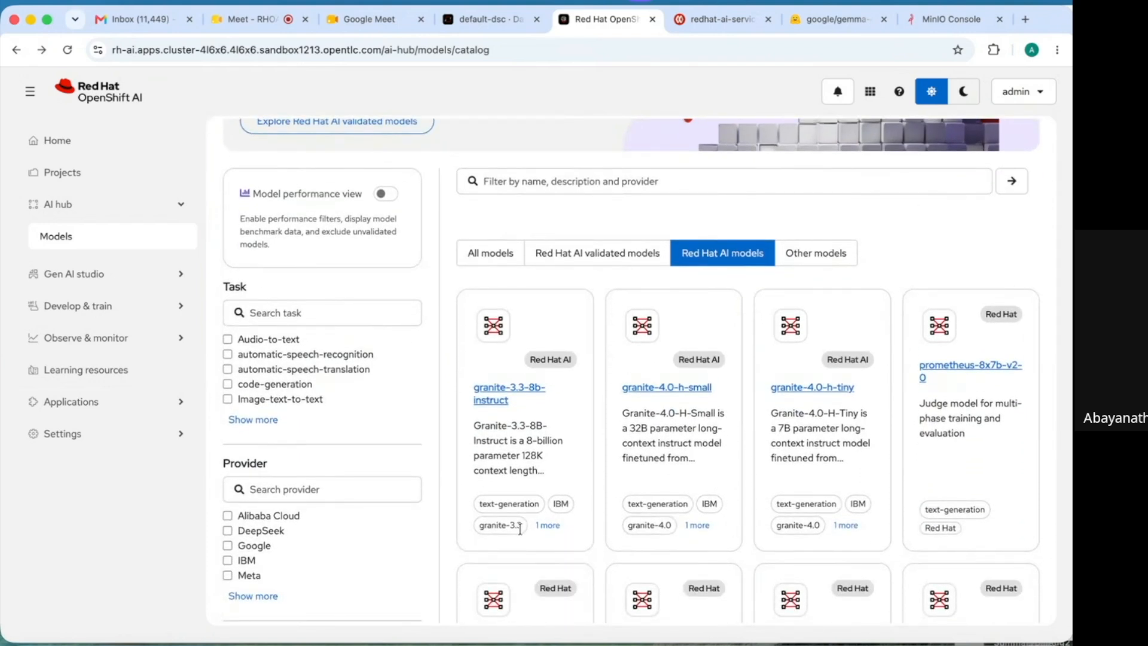
click(82, 178)
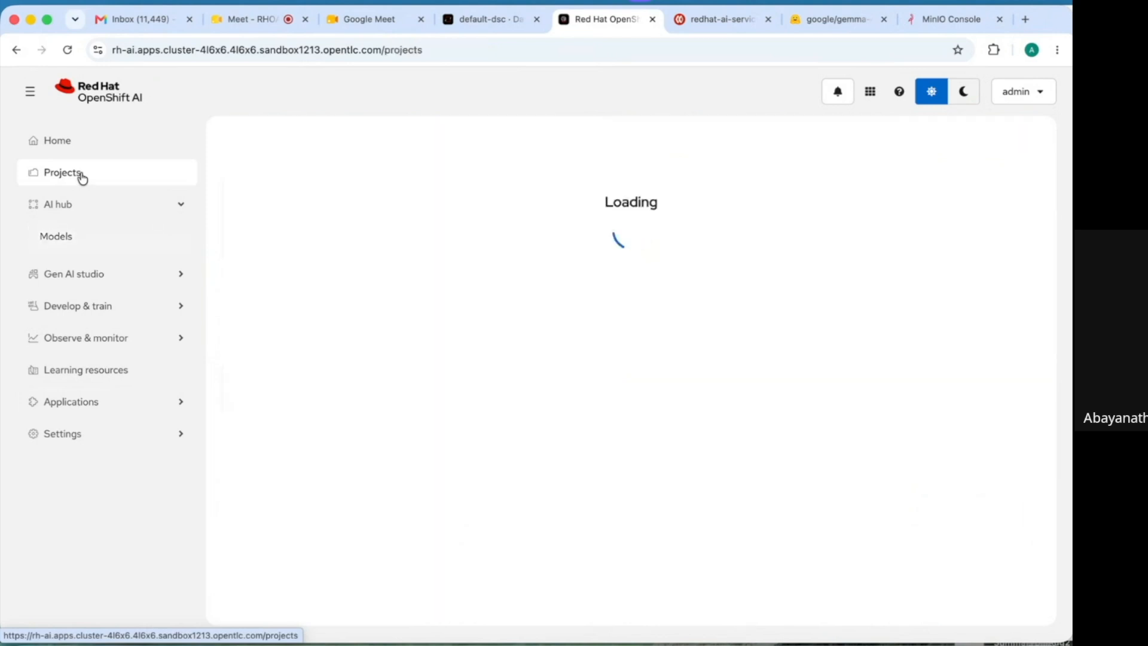
- Create project 'model-deploy-ui' with the pasted UI model deployment demo description
click(706, 230)
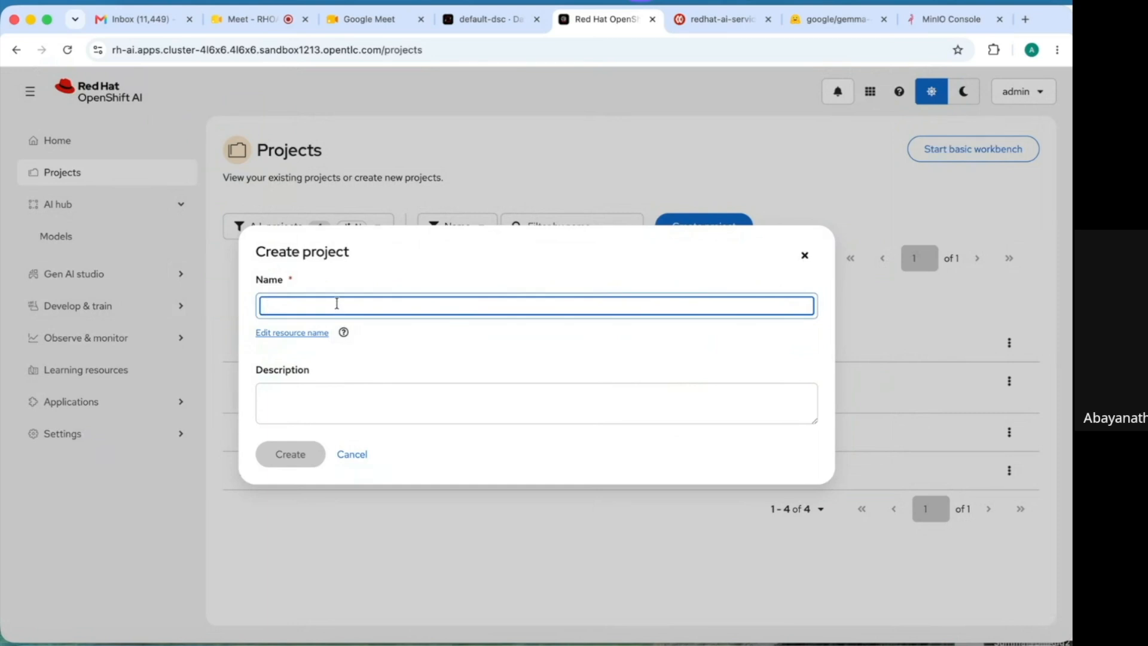
text(m)
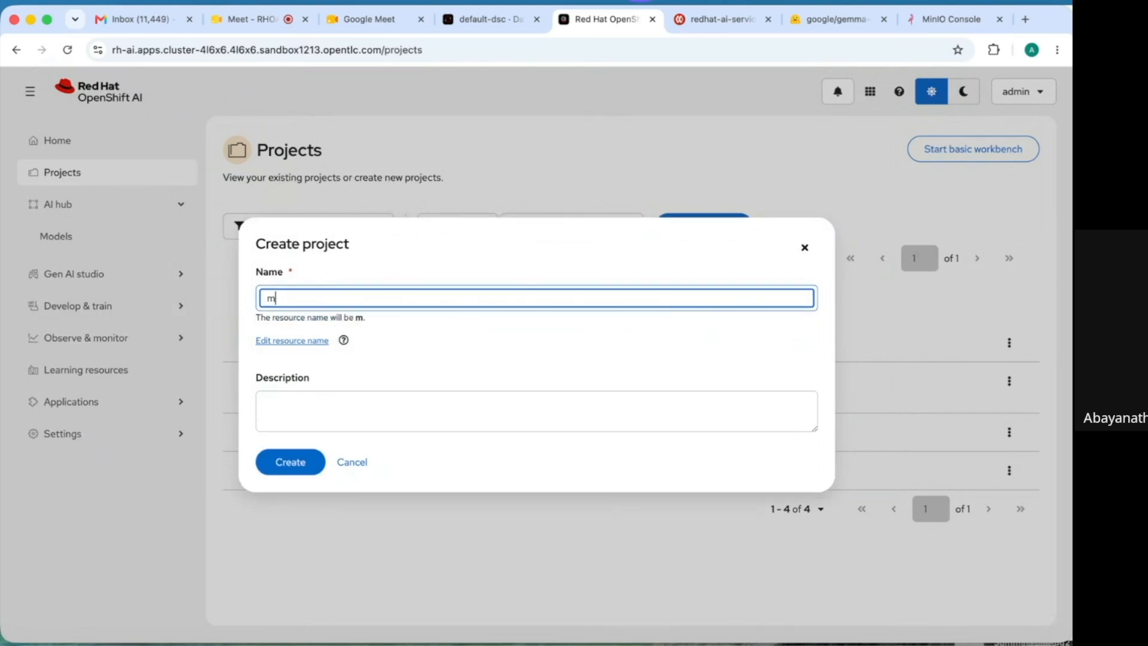
text(odel-deploy)
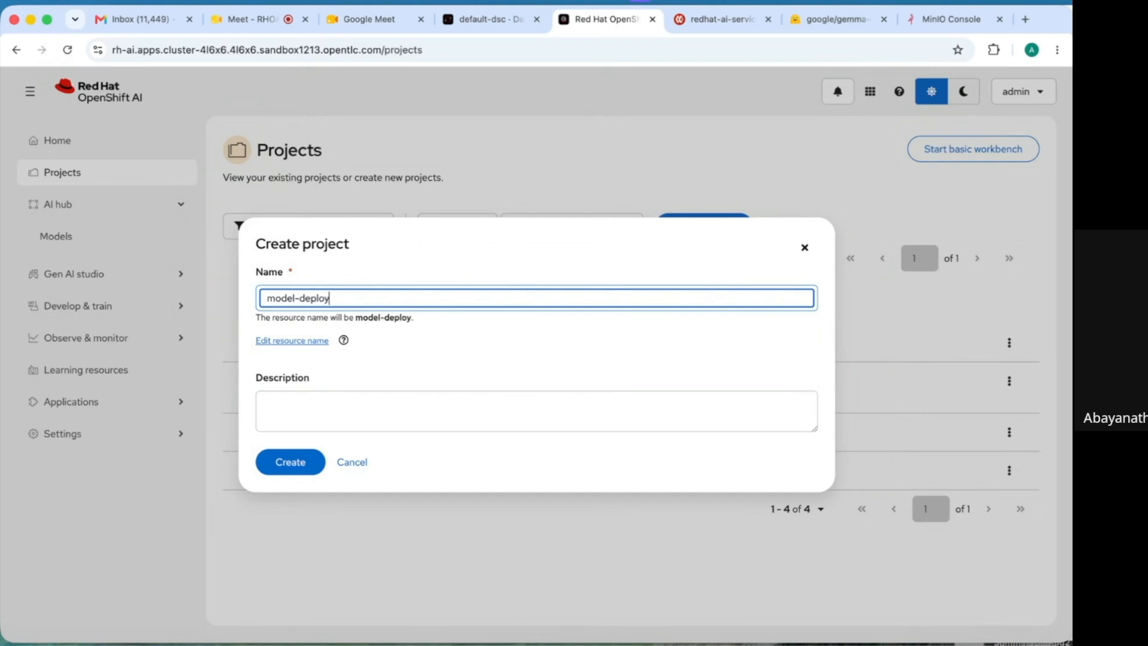
text(-ui)
click(275, 421)
text(Red Hat openshift AI model deployment demo using UI features)
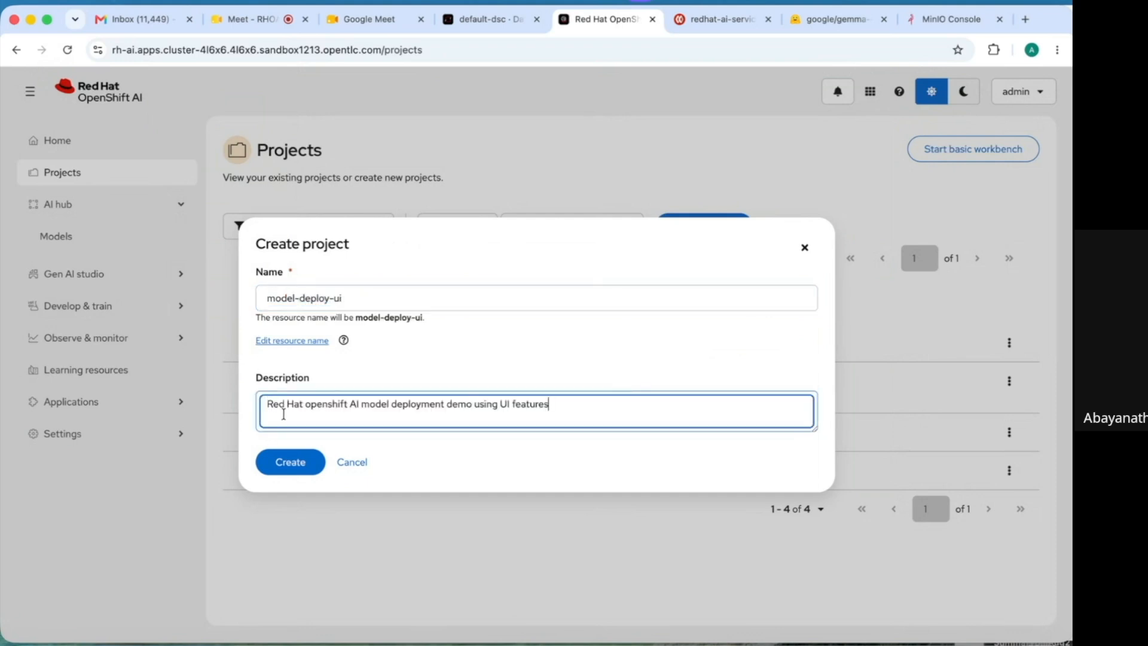
click(303, 465)
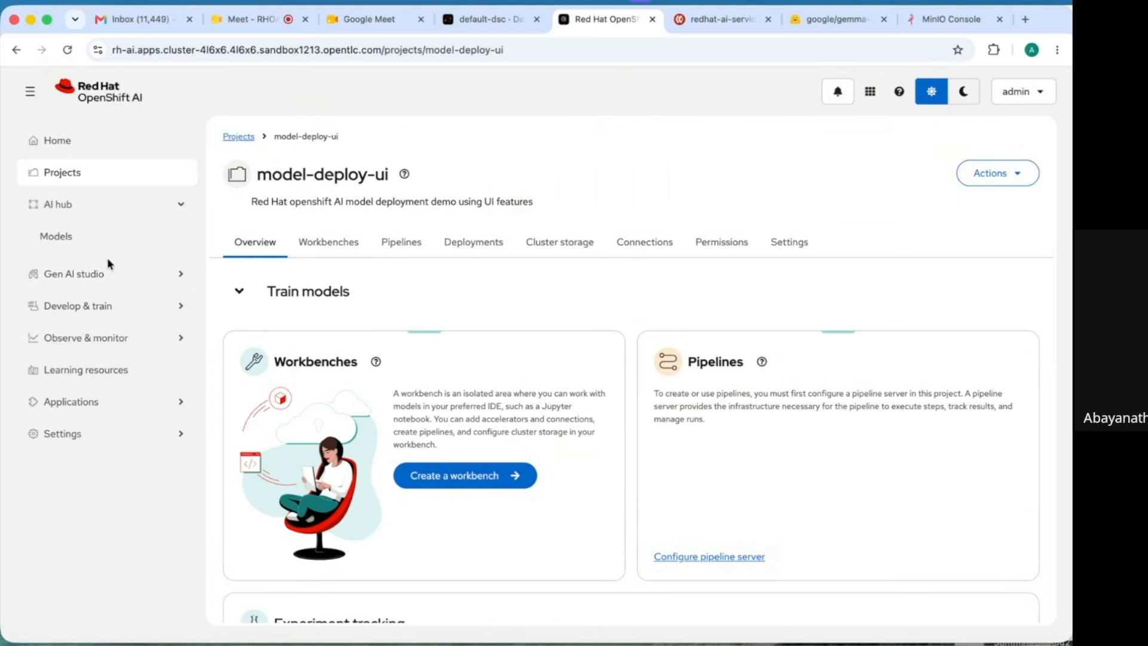
- Filter the Models catalog to Red Hat AI models and open the granite-3.3-8b-instruct card
click(146, 213)
click(147, 213)
click(725, 515)
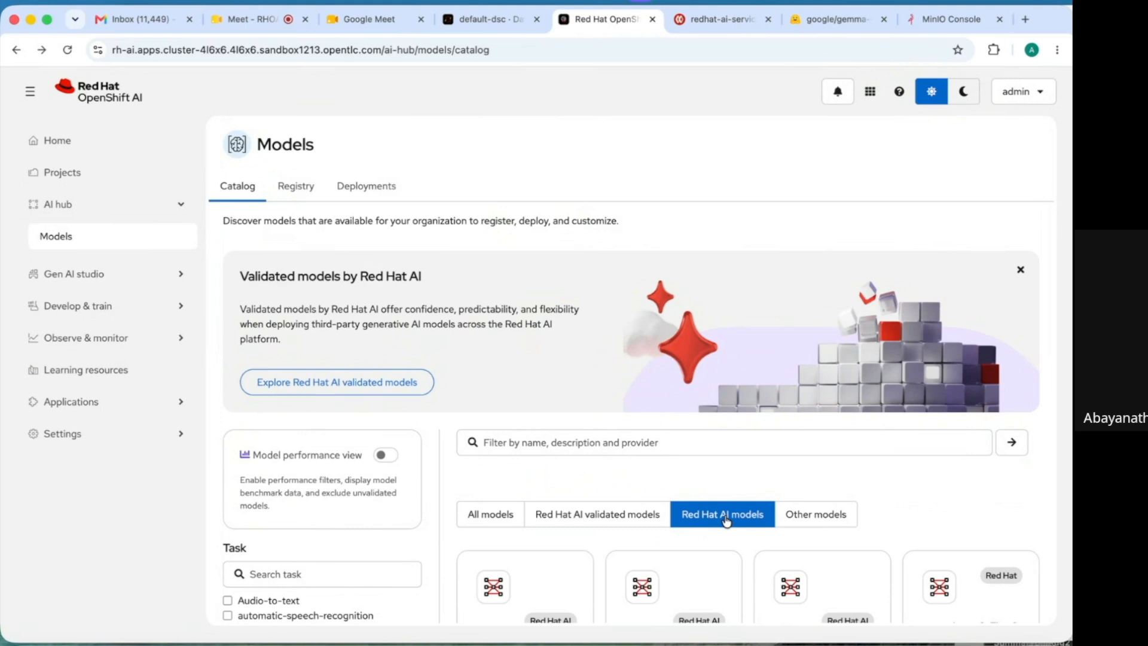
scroll(726, 520, down, 3)
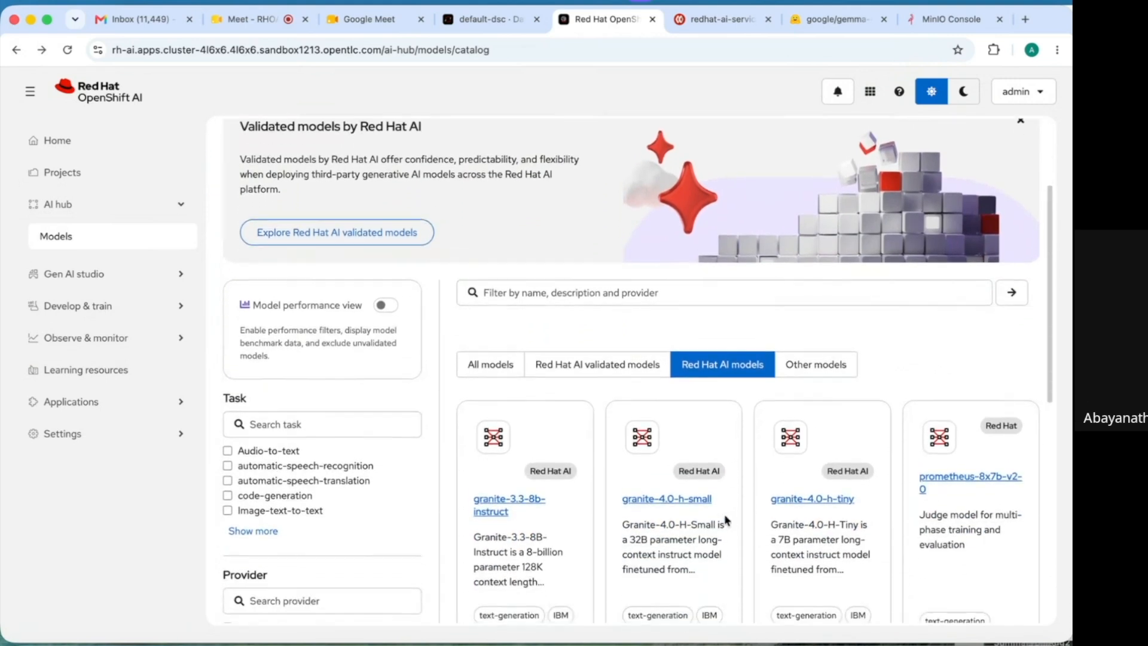
scroll(727, 520, down, 3)
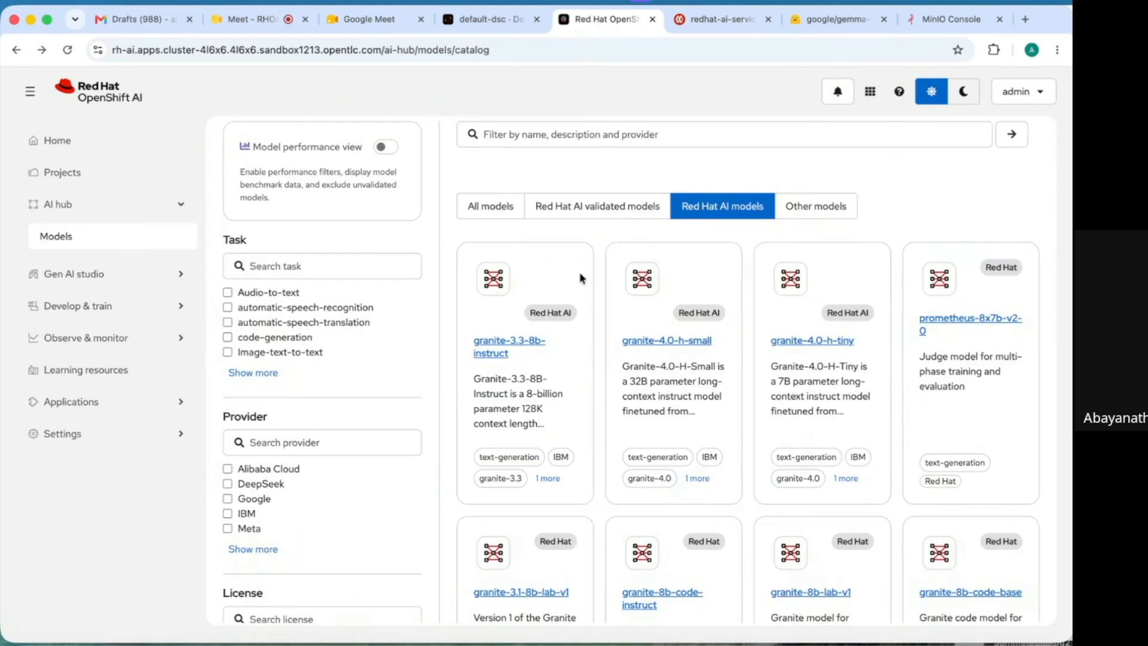
click(499, 346)
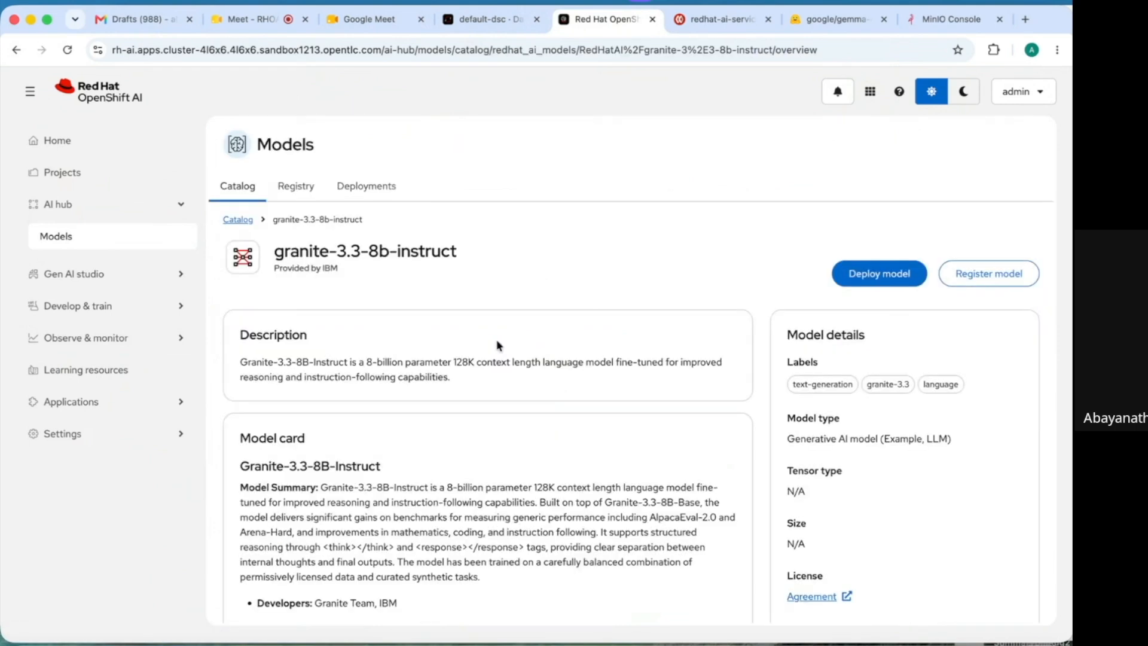
- Start deploying granite-3.3-8b-instruct as a Generative AI model and continue to deployment settings
click(865, 276)
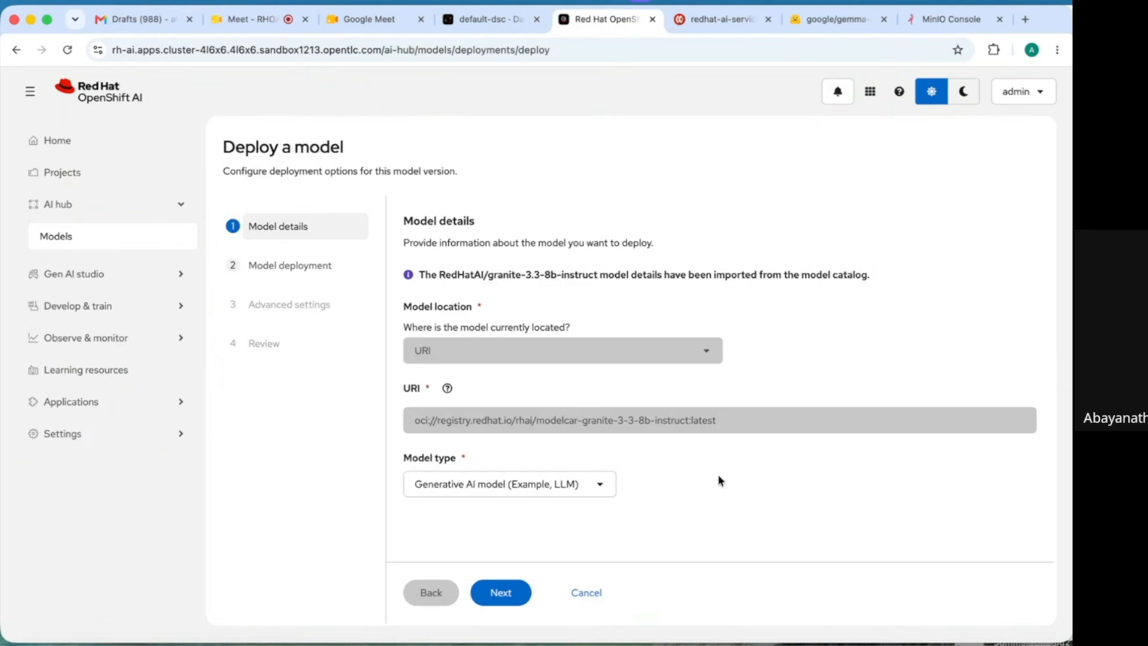
click(603, 491)
click(665, 490)
click(503, 593)
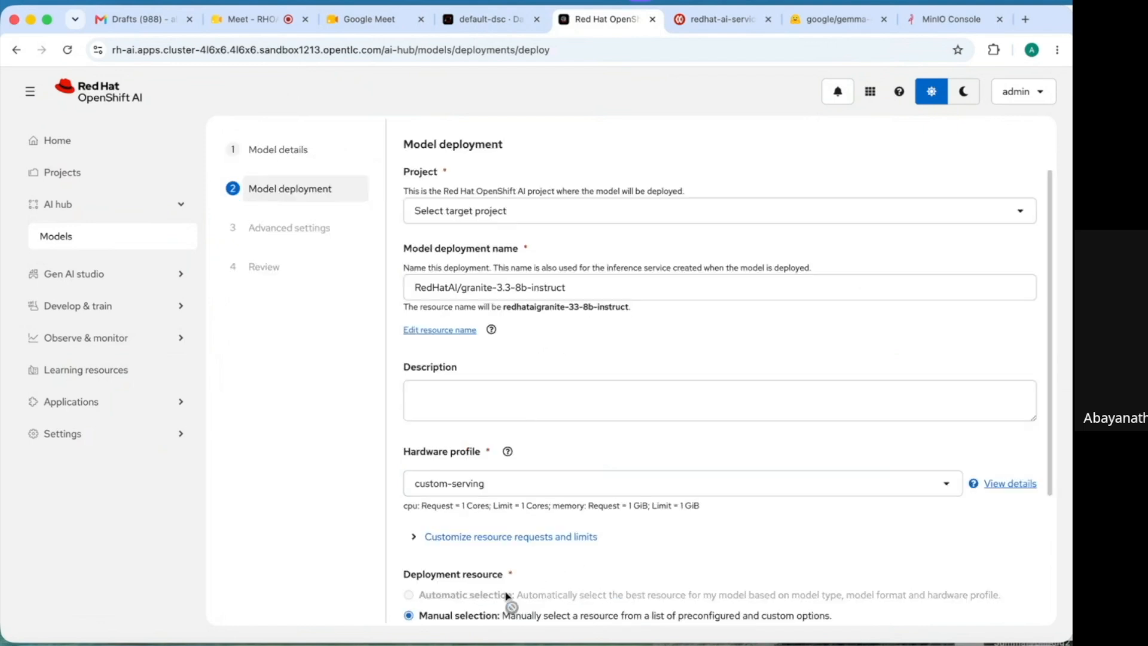
- Target the model-deploy-ui project and rename the deployment to granite-3.3-8b-instruct, dropping the RedHatAI/ prefix
click(802, 217)
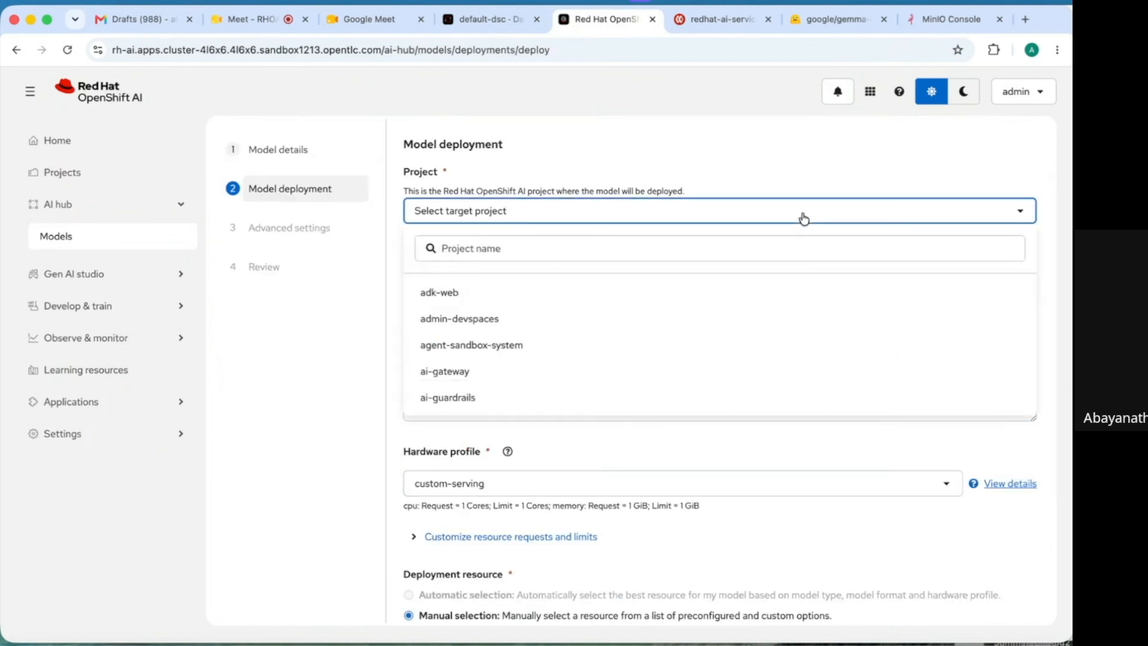
click(622, 251)
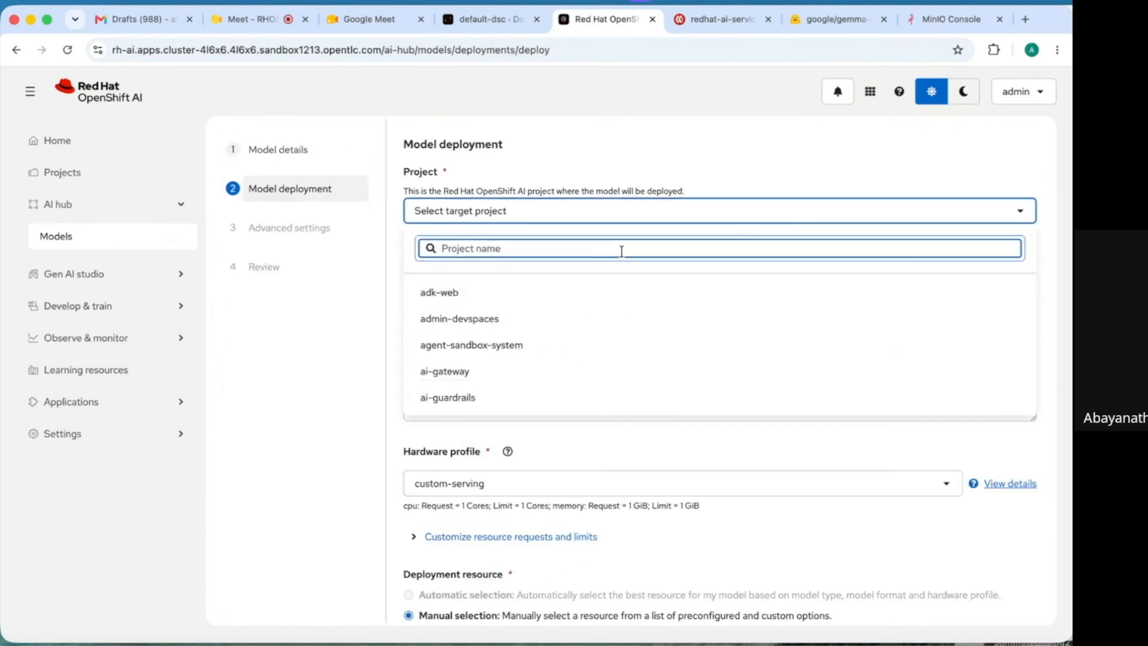
text(mod)
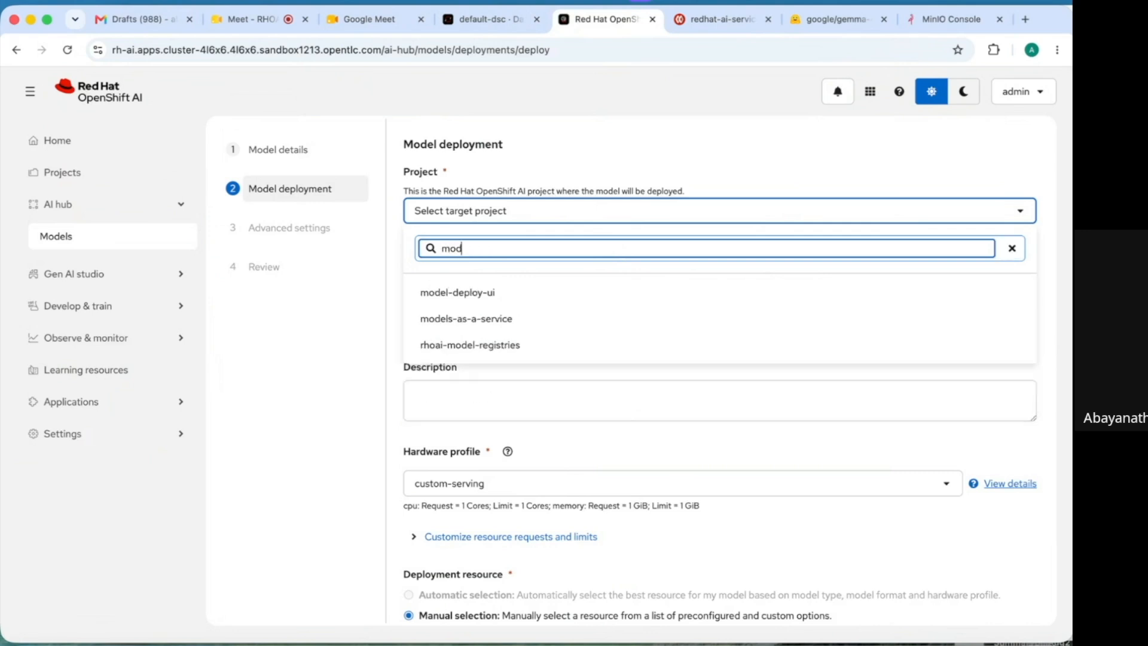
click(457, 293)
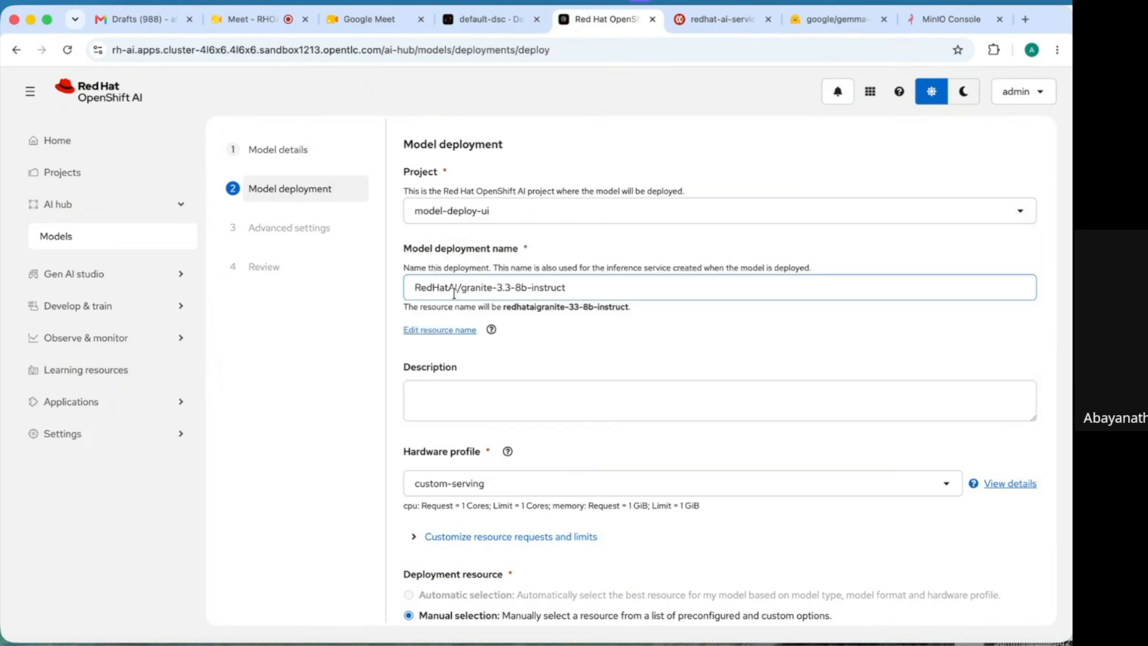
click(462, 291)
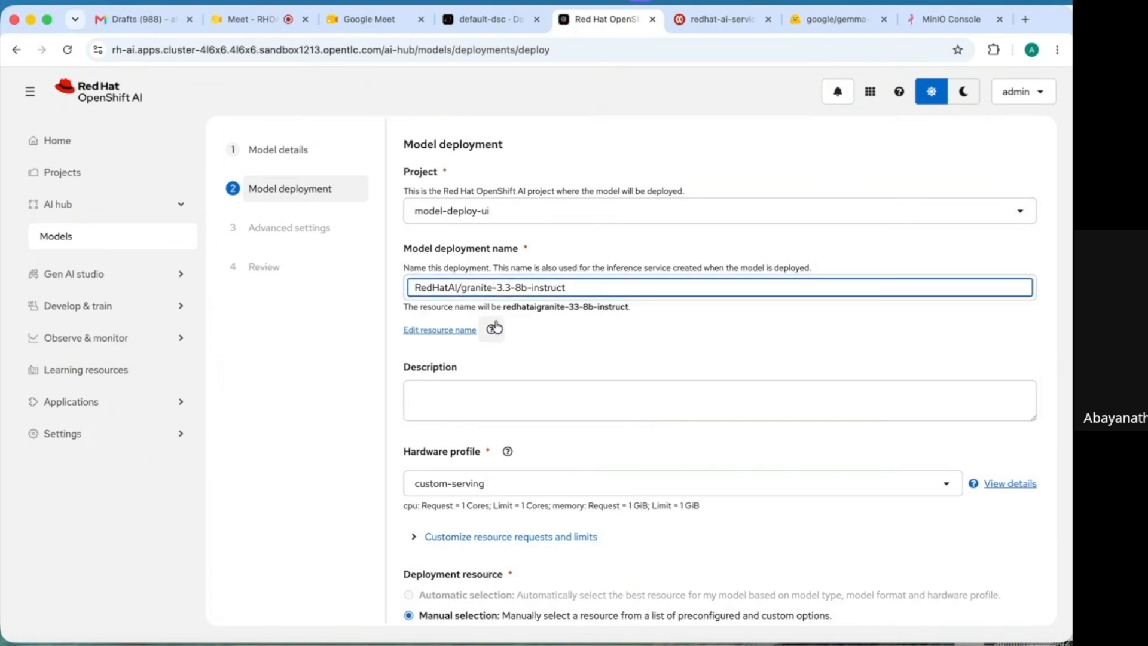
key(BackSpace)
key(BackSpace)
key(BackSpace)
key(BackSpace)
key(BackSpace)
key(BackSpace)
key(BackSpace)
key(BackSpace)
key(BackSpace)
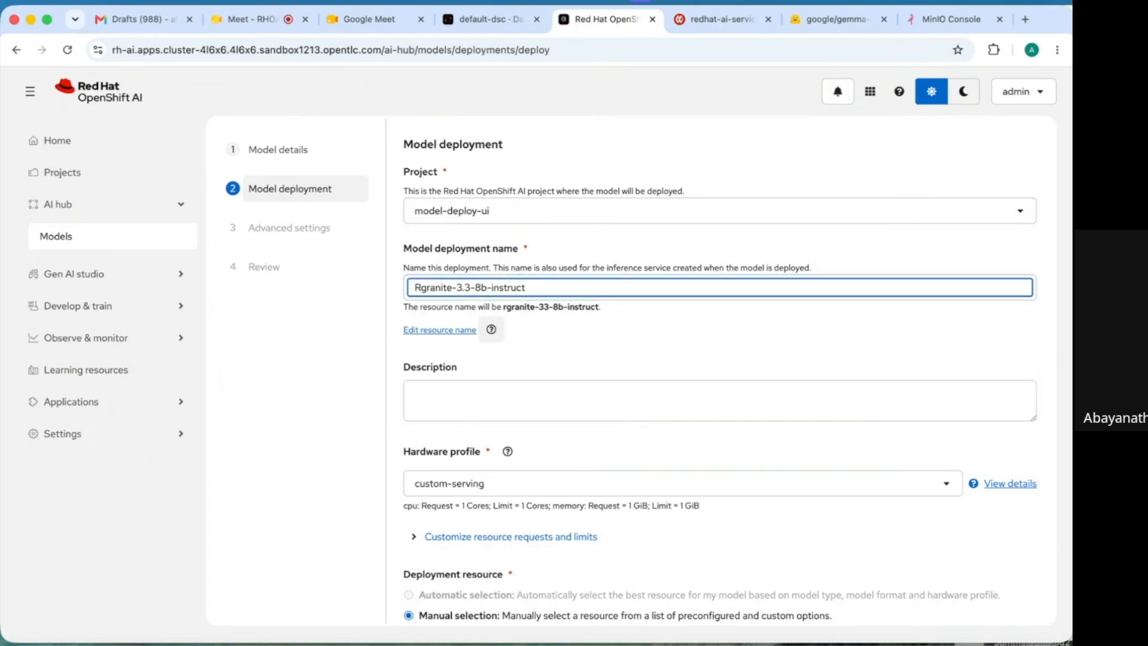
- Describe it as 'Granite 3.3 8b deploy using Catalog feature' and choose the Demo-gpu hardware profile
click(441, 402)
text(Gra)
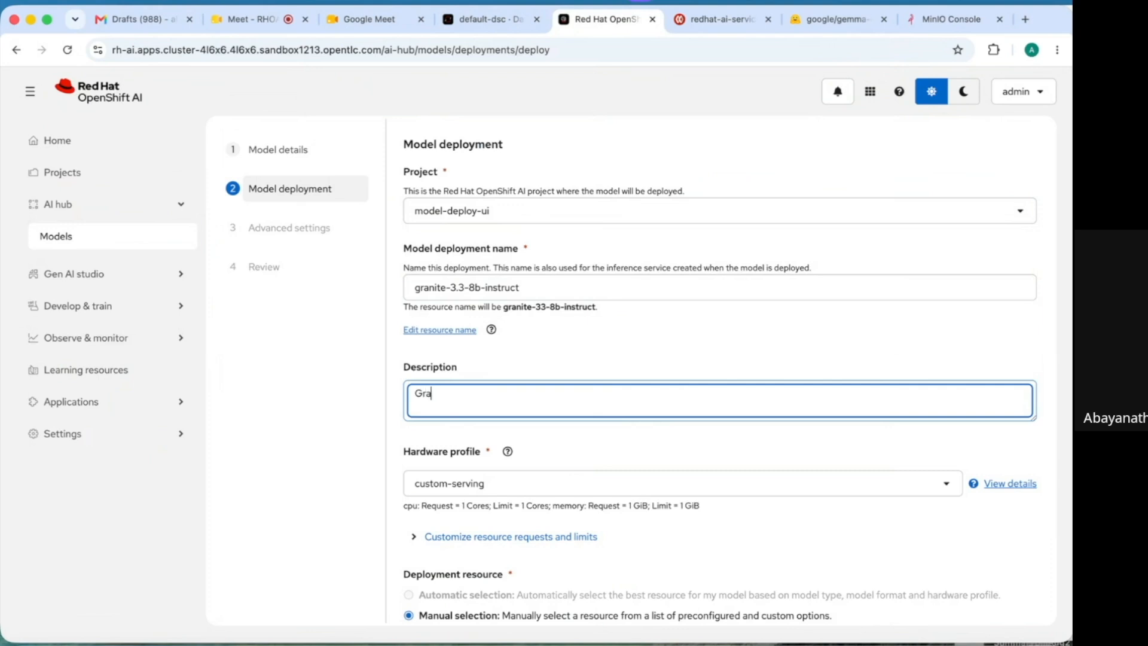
text(nite 3.3 8b deploy using Catalog )
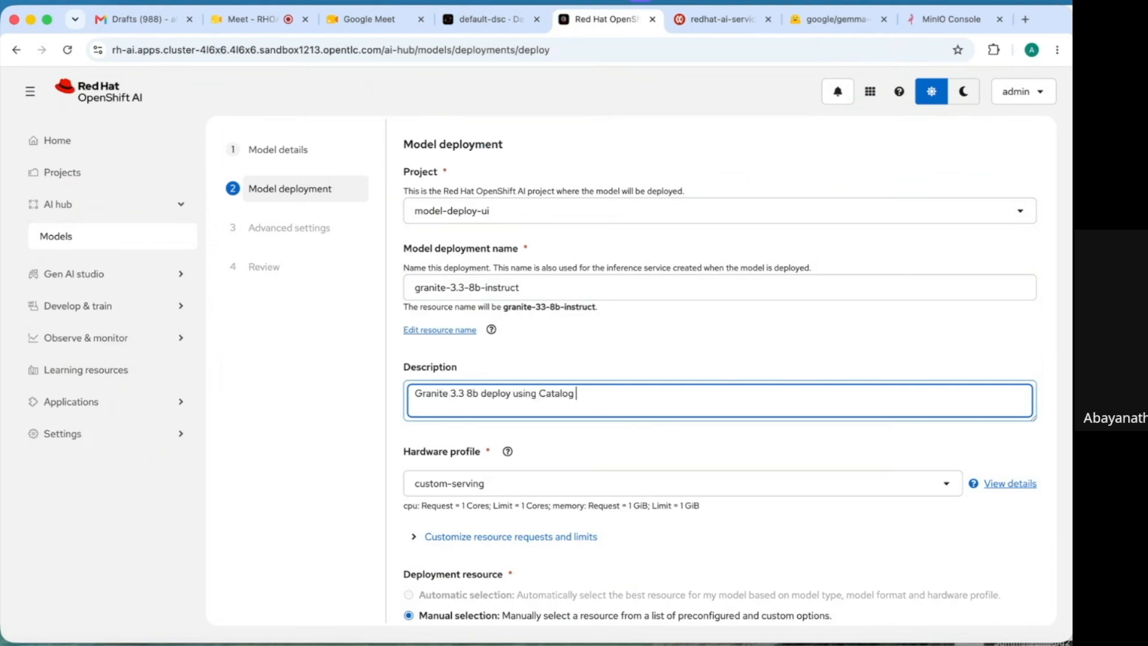
text(feature)
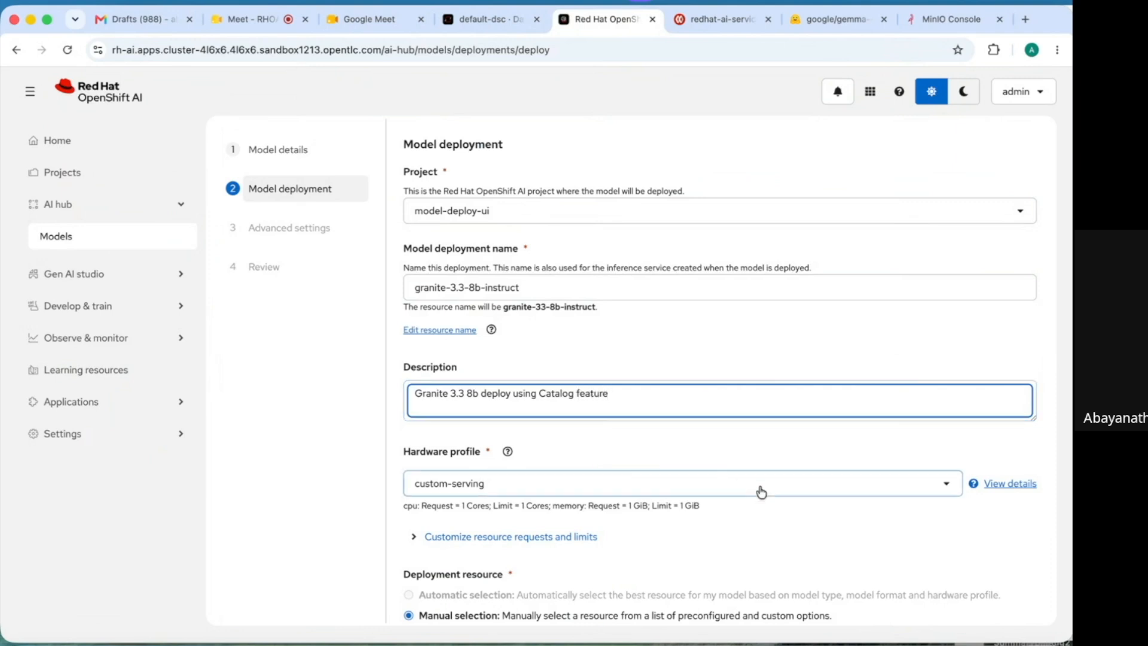
click(945, 484)
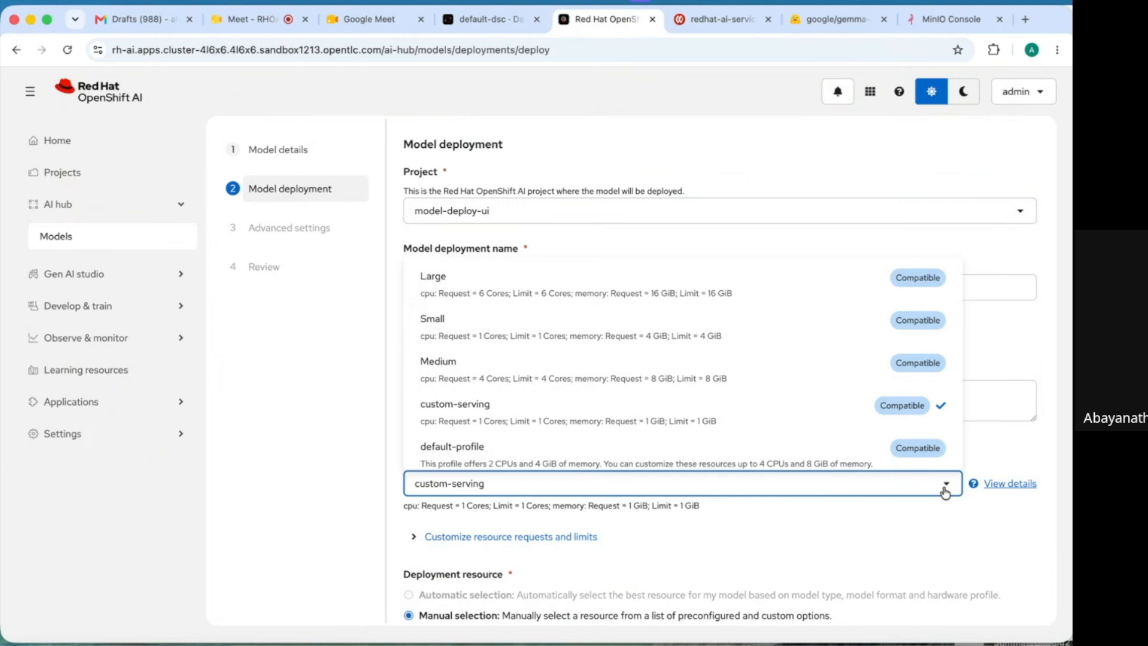
key(Down)
key(Down)
key(Down)
key(Down)
key(Down)
key(Down)
key(Down)
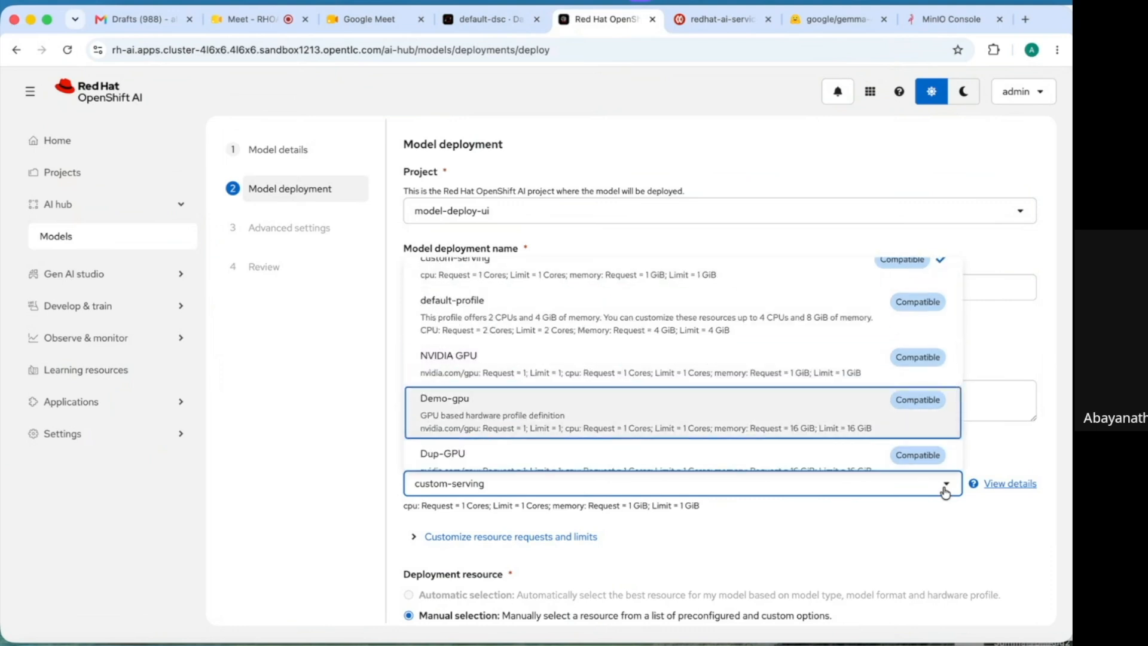
click(562, 434)
click(923, 541)
scroll(923, 541, down, 5)
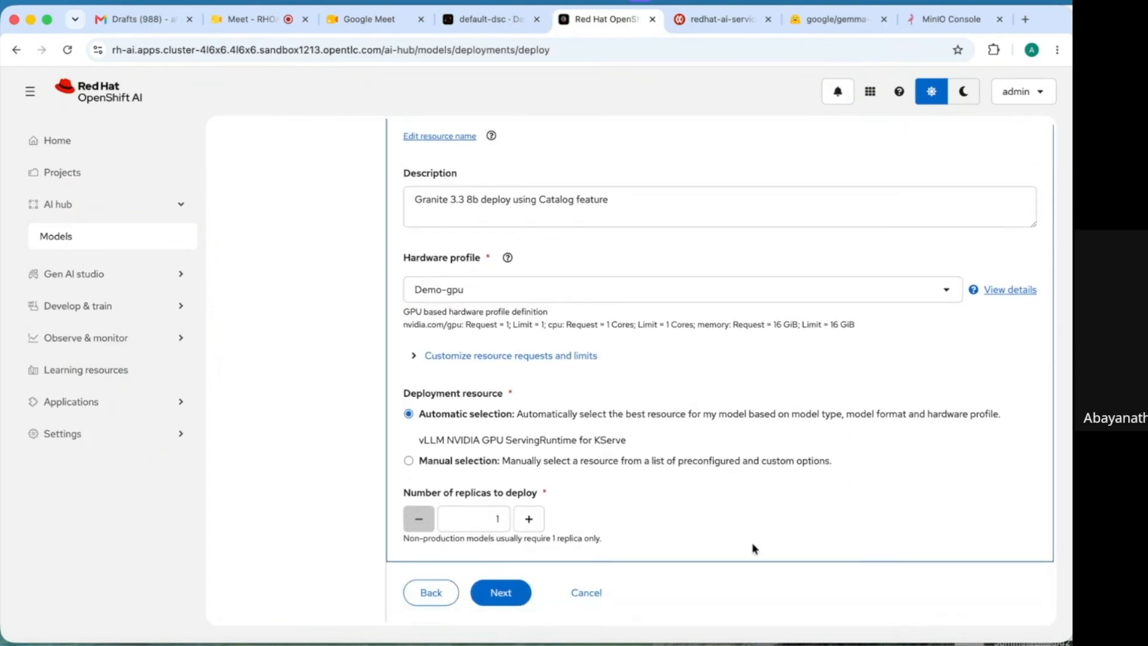
- Publish the model as an AI asset endpoint with use case chat and an external route
click(505, 592)
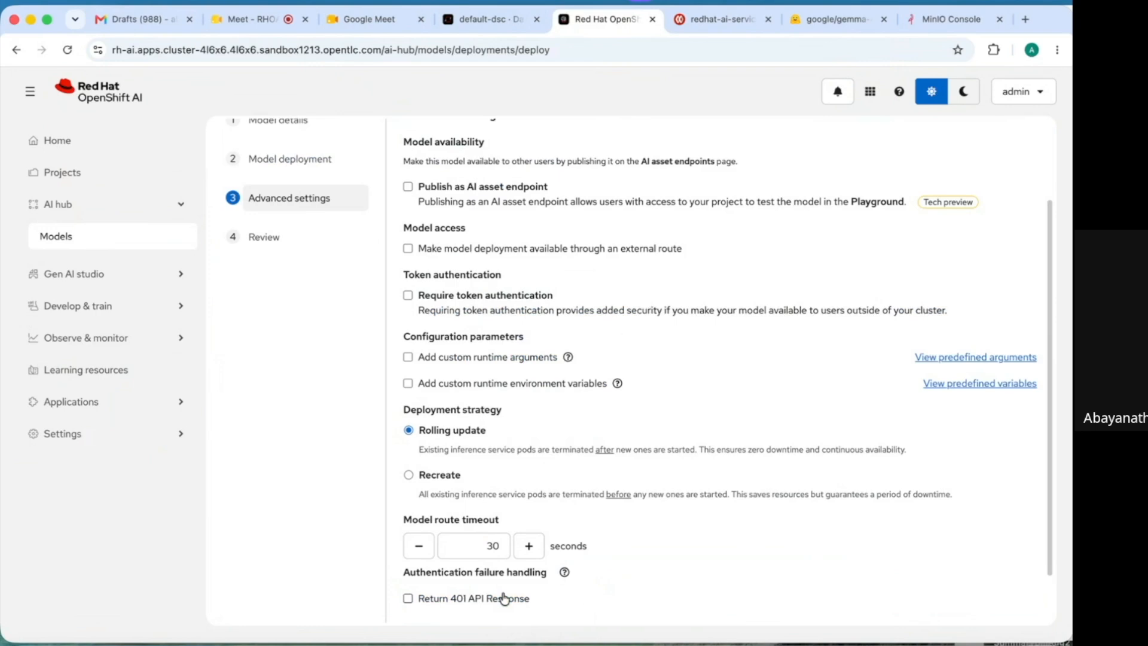
click(409, 188)
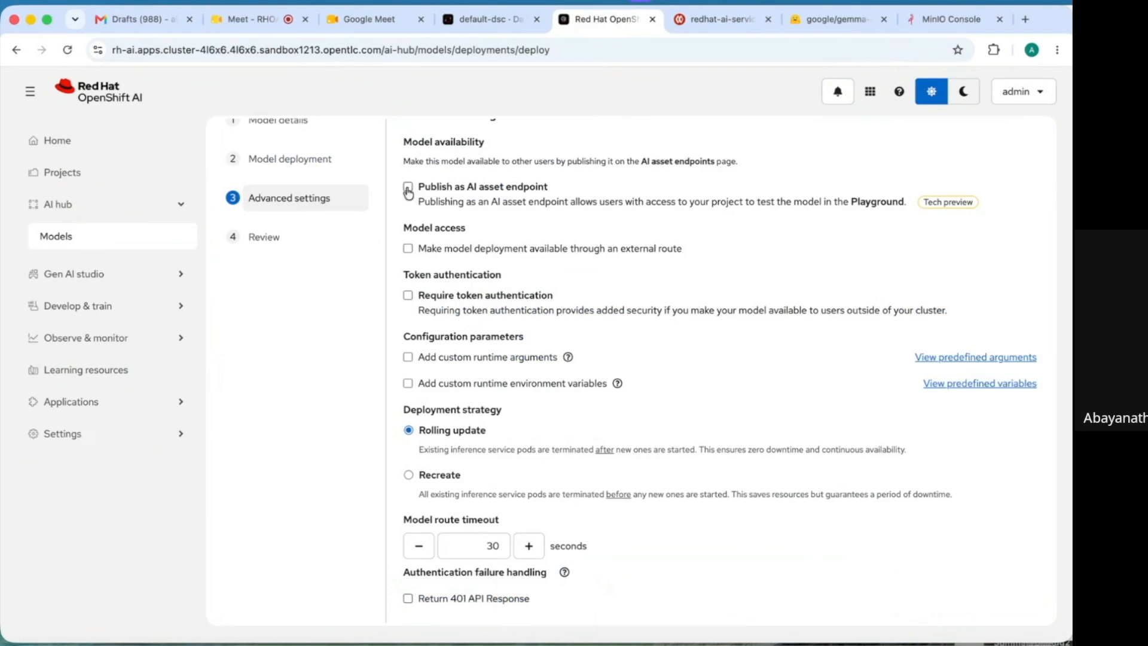
click(482, 263)
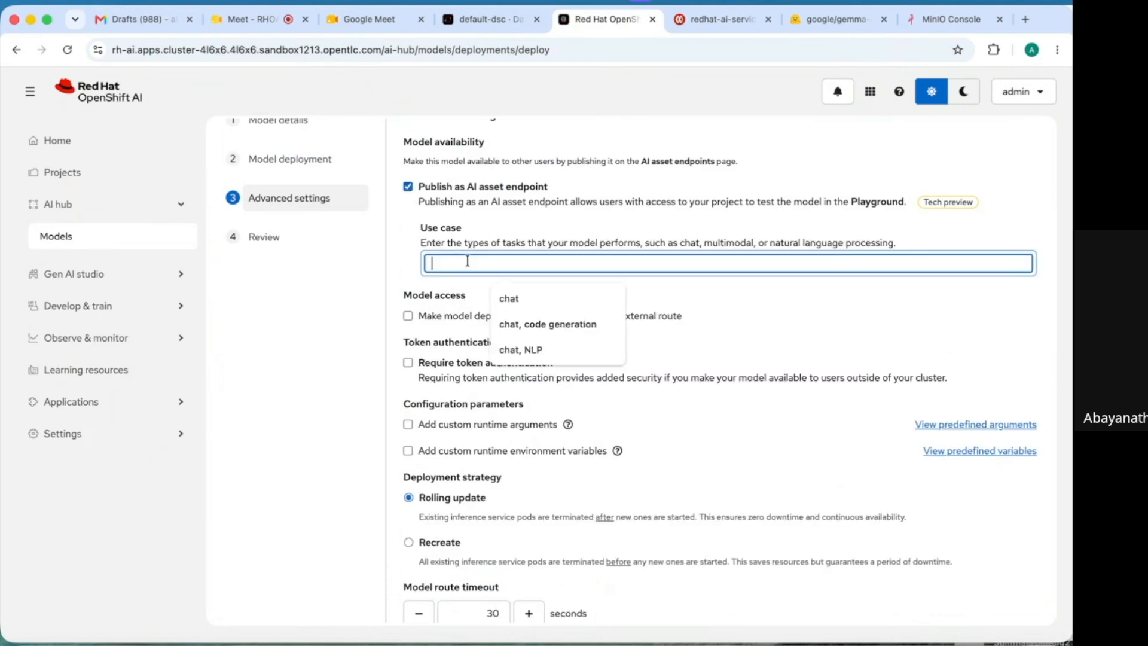
text(chat)
click(531, 300)
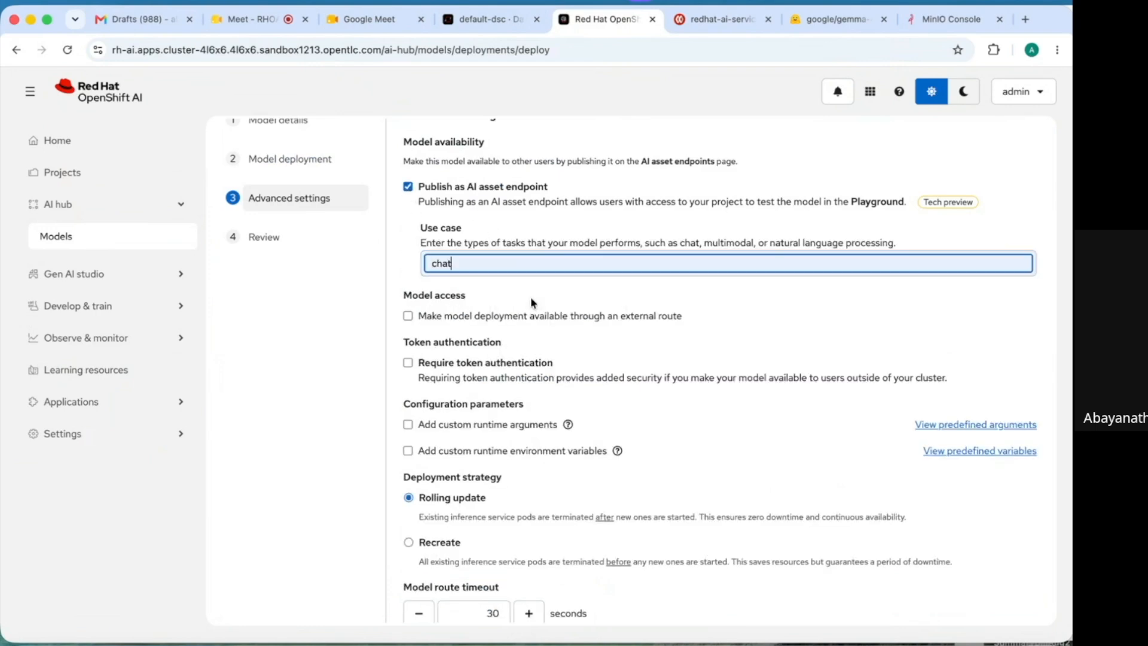
click(409, 316)
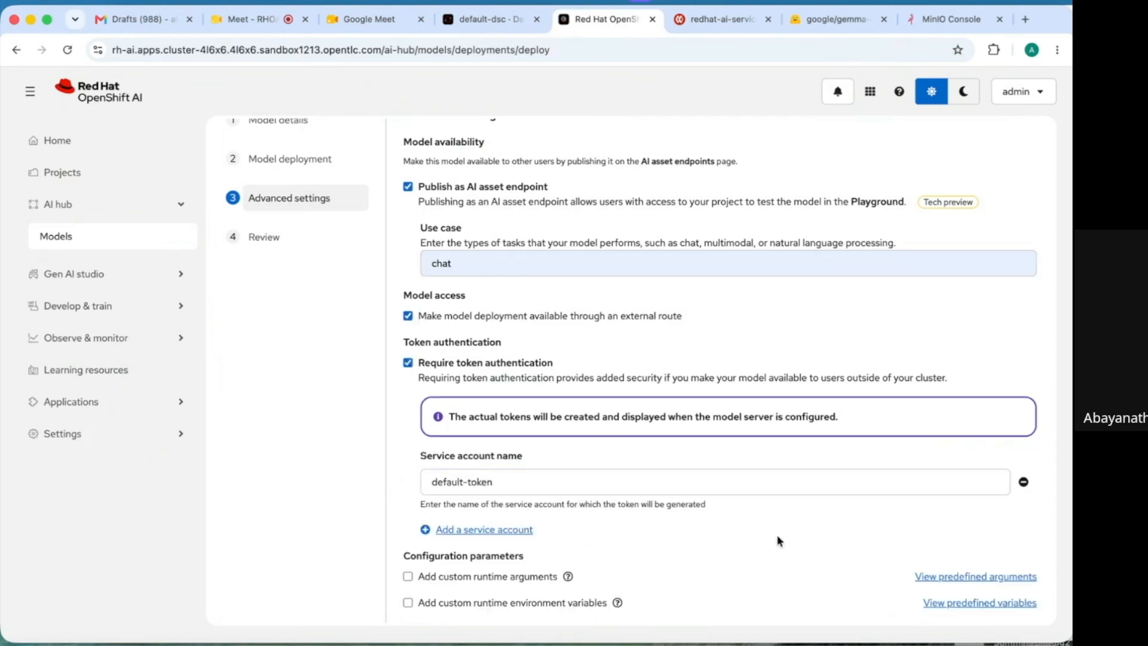
- Add the two tool-calling custom runtime arguments and continue to the review summary
scroll(778, 535, down, 3)
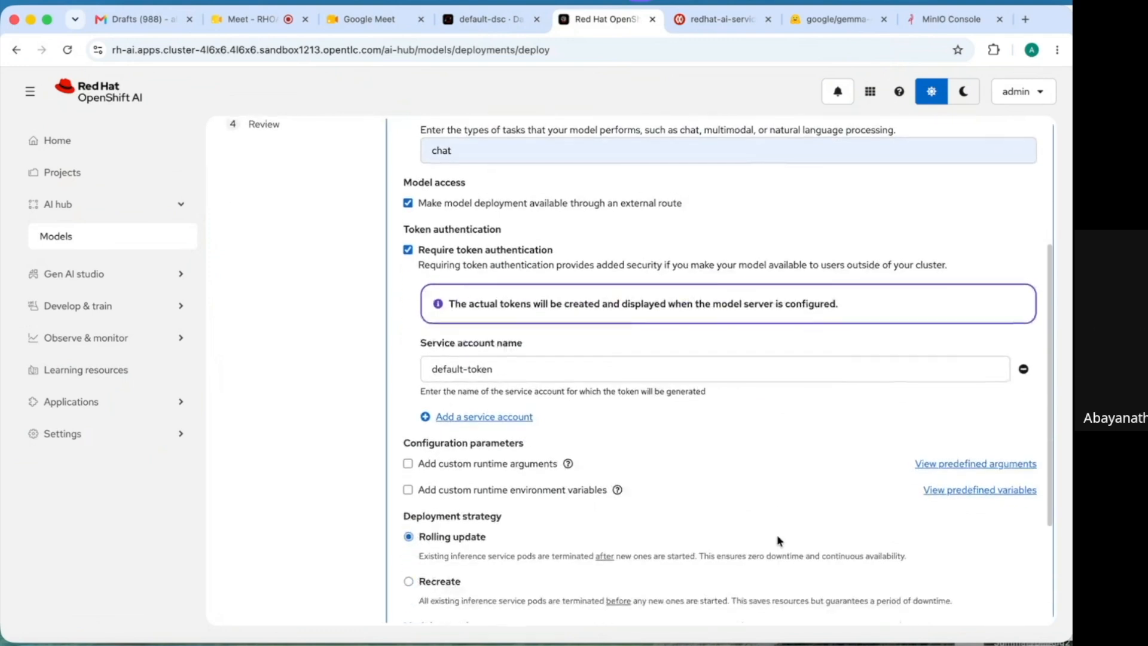
scroll(779, 540, down, 2)
scroll(779, 540, down, 1)
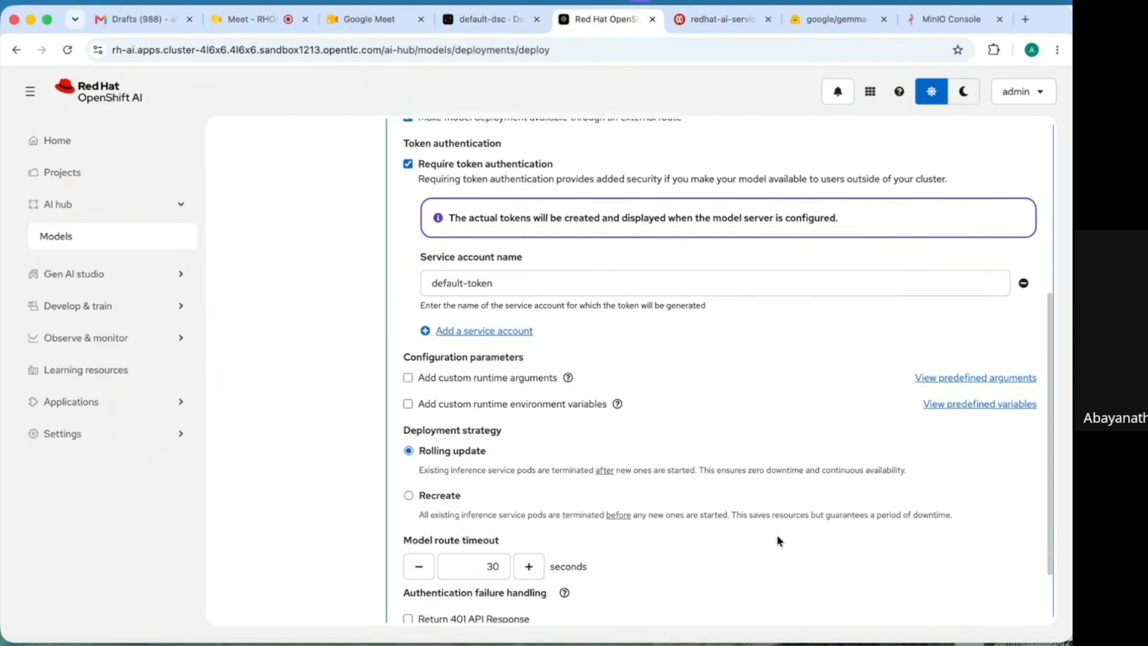
click(407, 378)
click(460, 409)
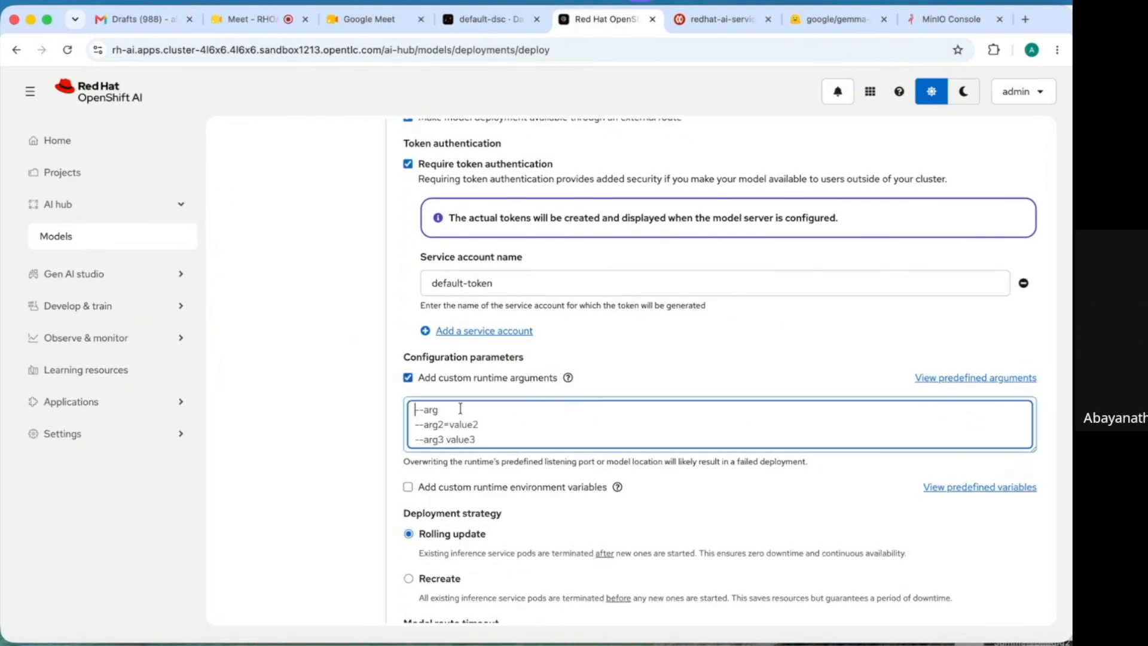
text(--enable-auto-tool-choice --tool-call-parser=granite)
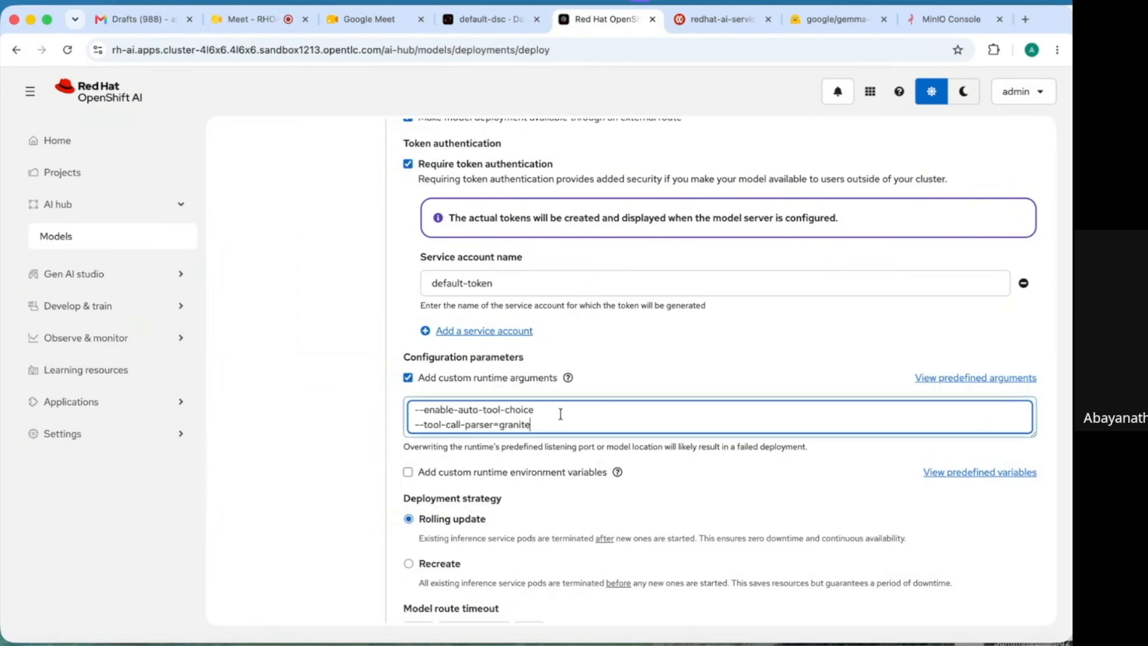
click(677, 506)
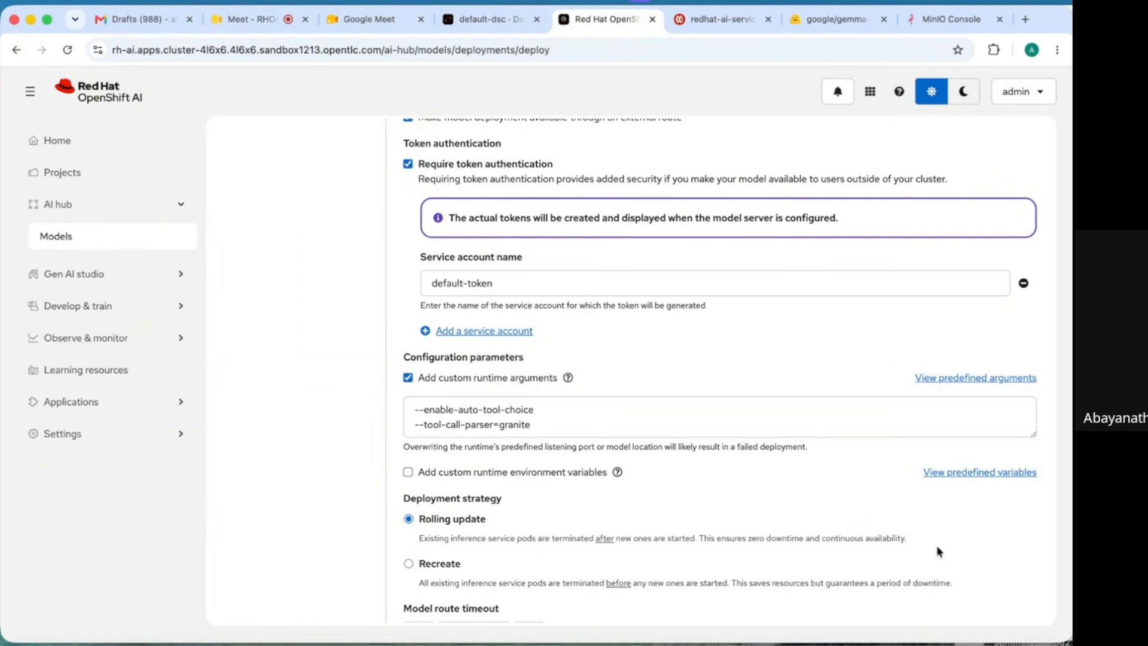
scroll(937, 551, down, 5)
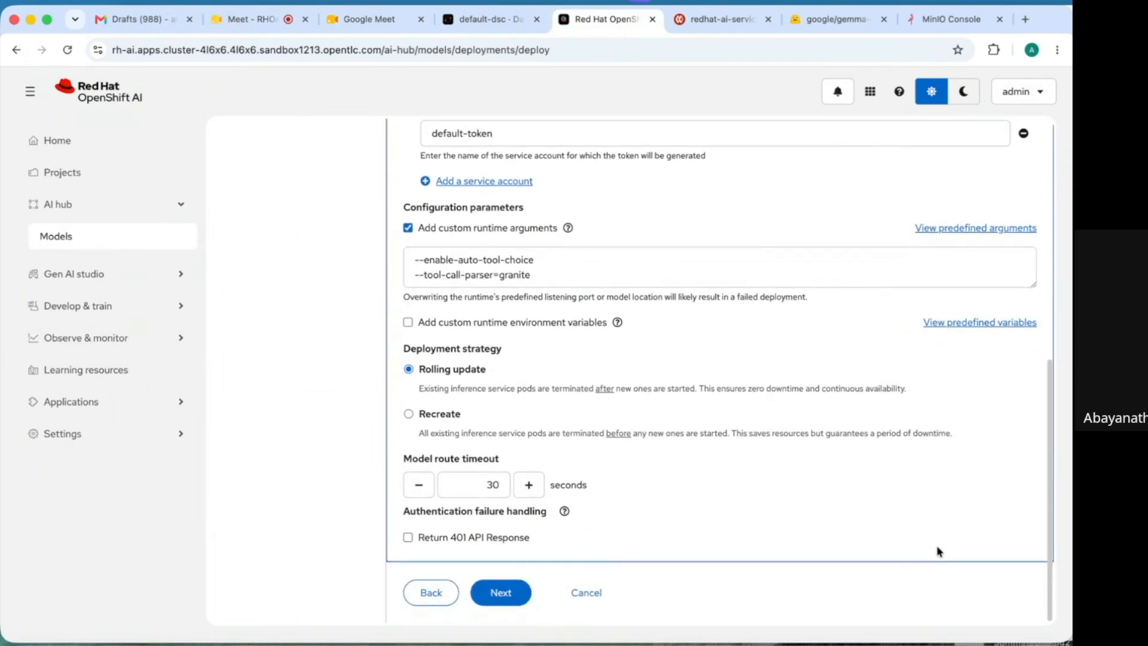
click(502, 593)
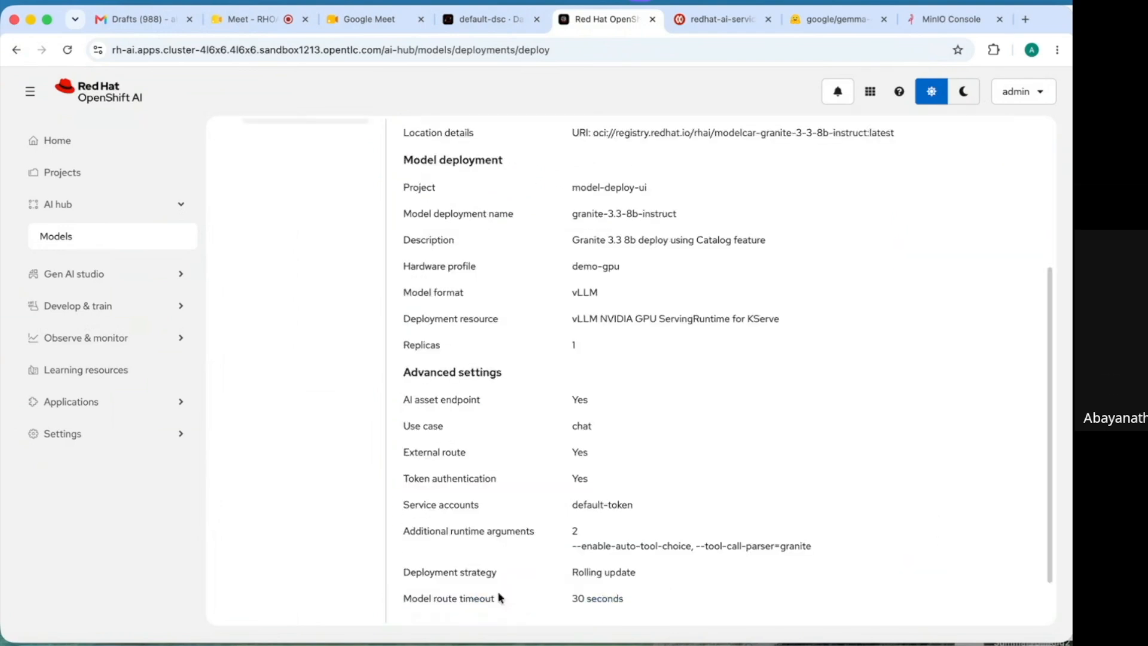
- Check the model URI in the review summary and deploy granite-3.3-8b-instruct
scroll(767, 471, down, 1)
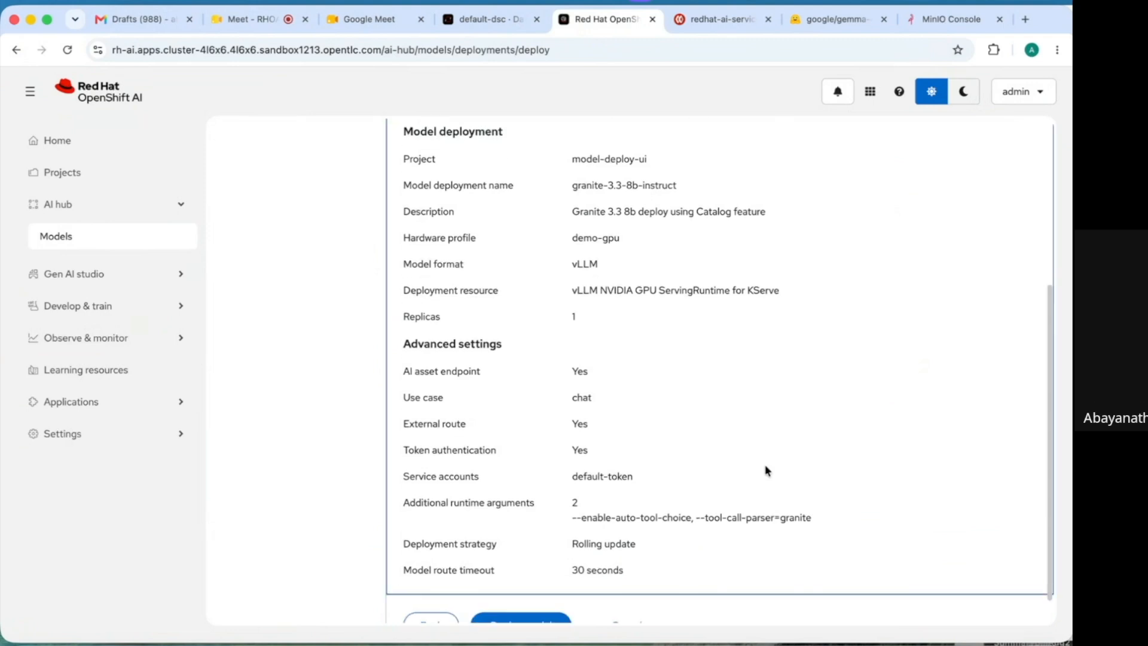
scroll(767, 471, up, 3)
scroll(767, 471, up, 2)
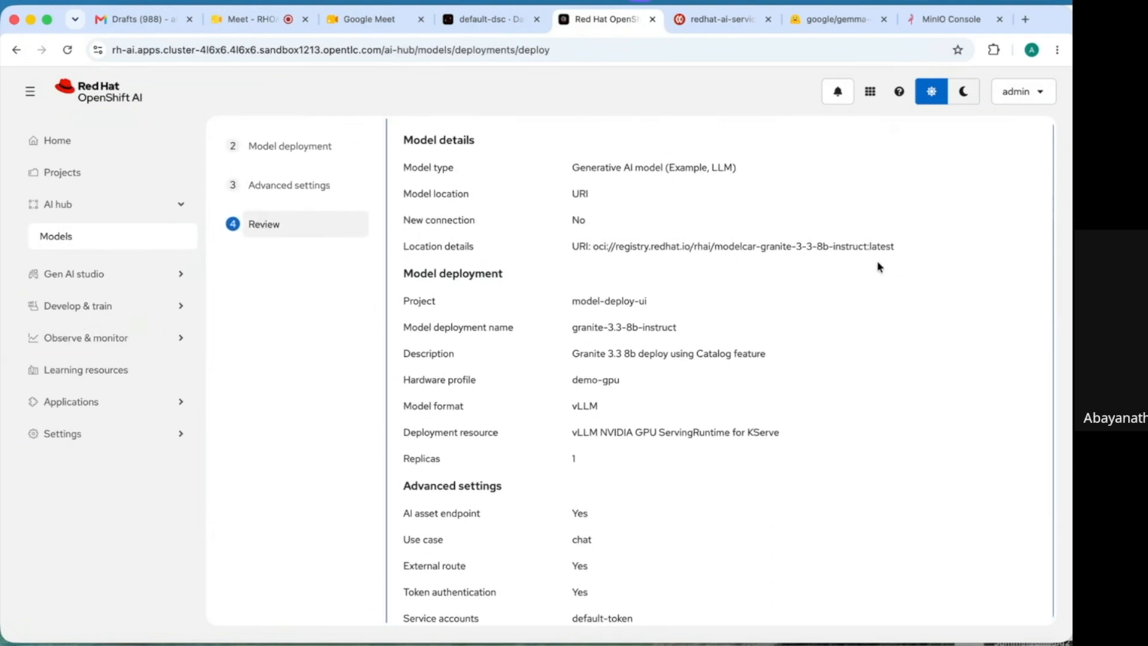
drag(898, 247, 558, 256)
click(736, 279)
scroll(736, 279, down, 5)
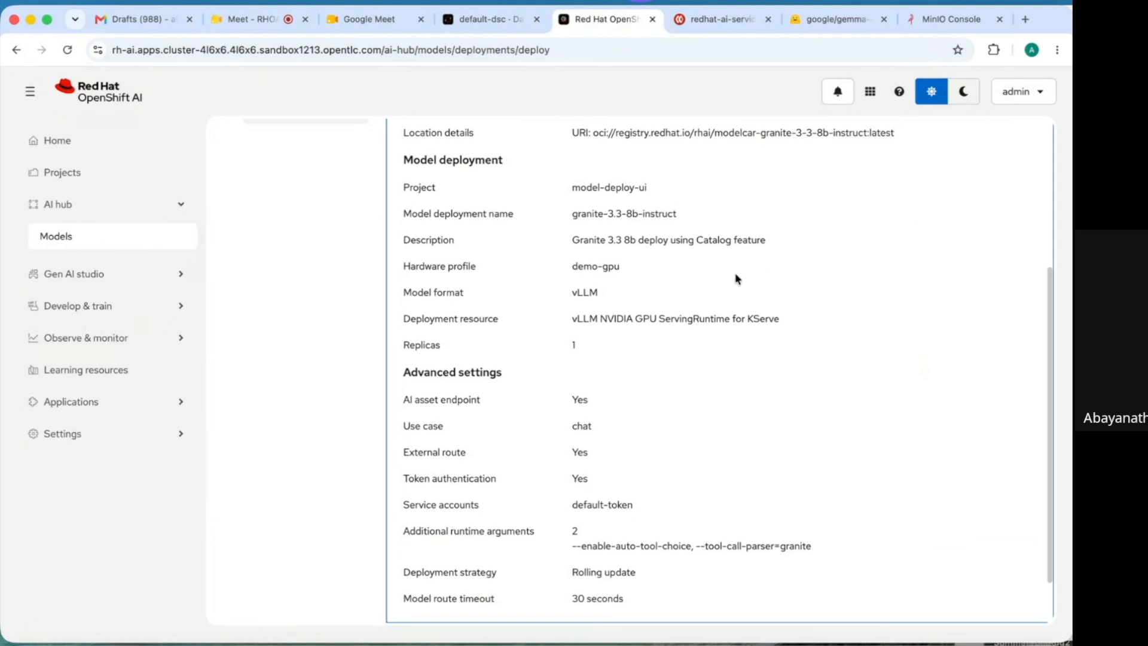
click(520, 594)
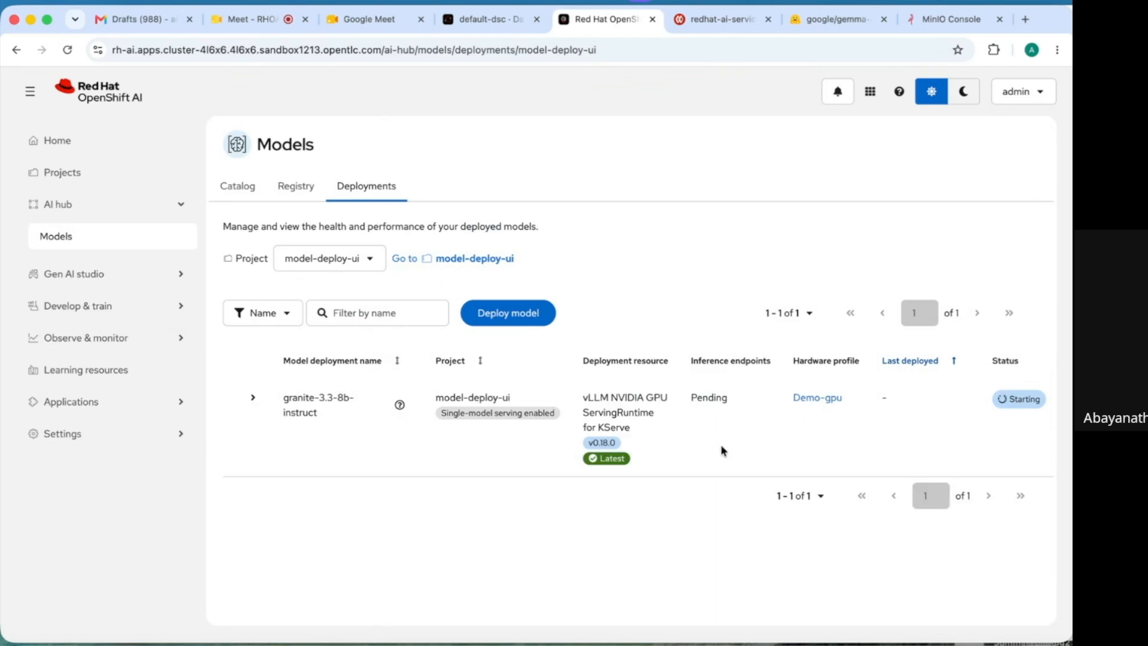
- Show deployments from All projects, zoomed out, and reveal the Llama deployment's endpoint URLs
click(374, 264)
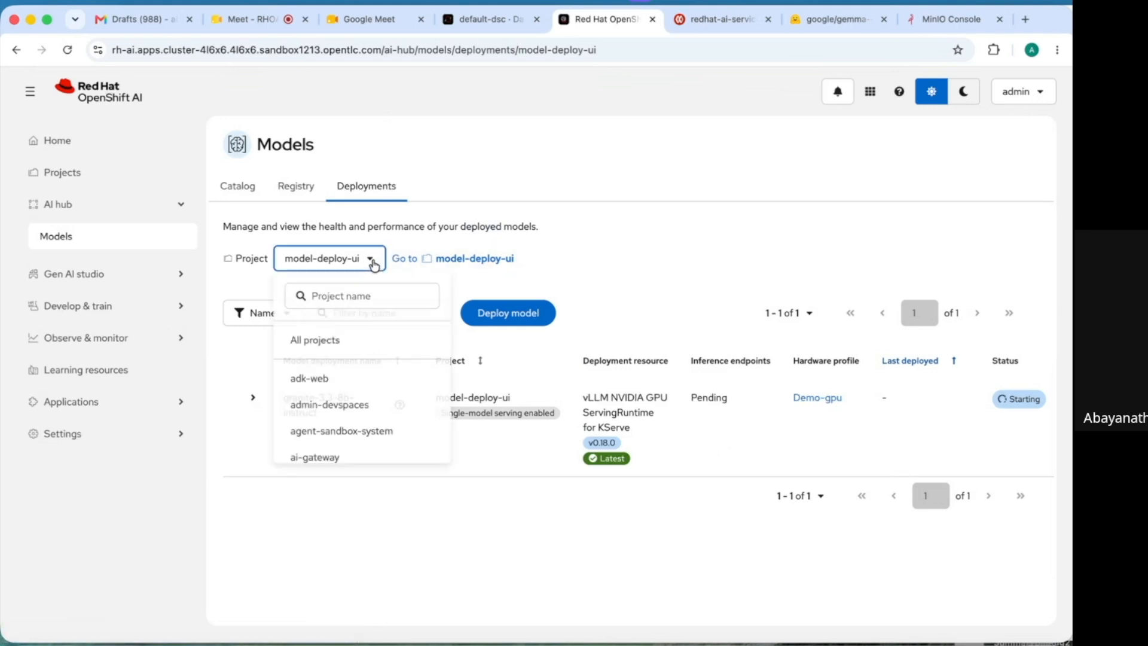
click(320, 344)
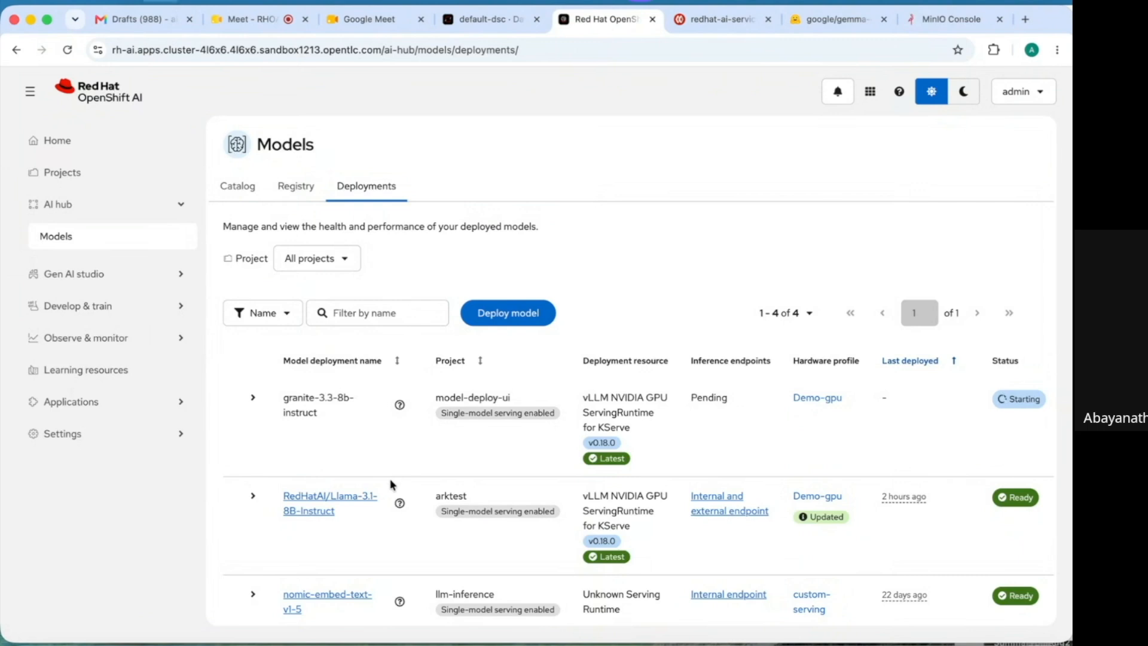
key(super+minus)
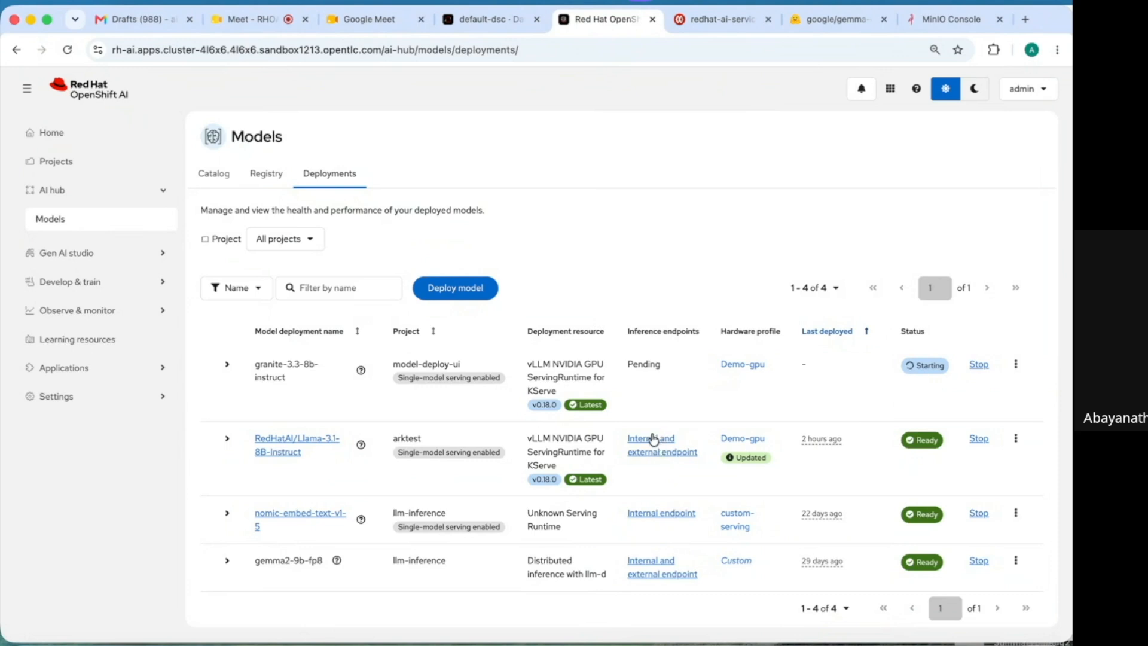
click(647, 446)
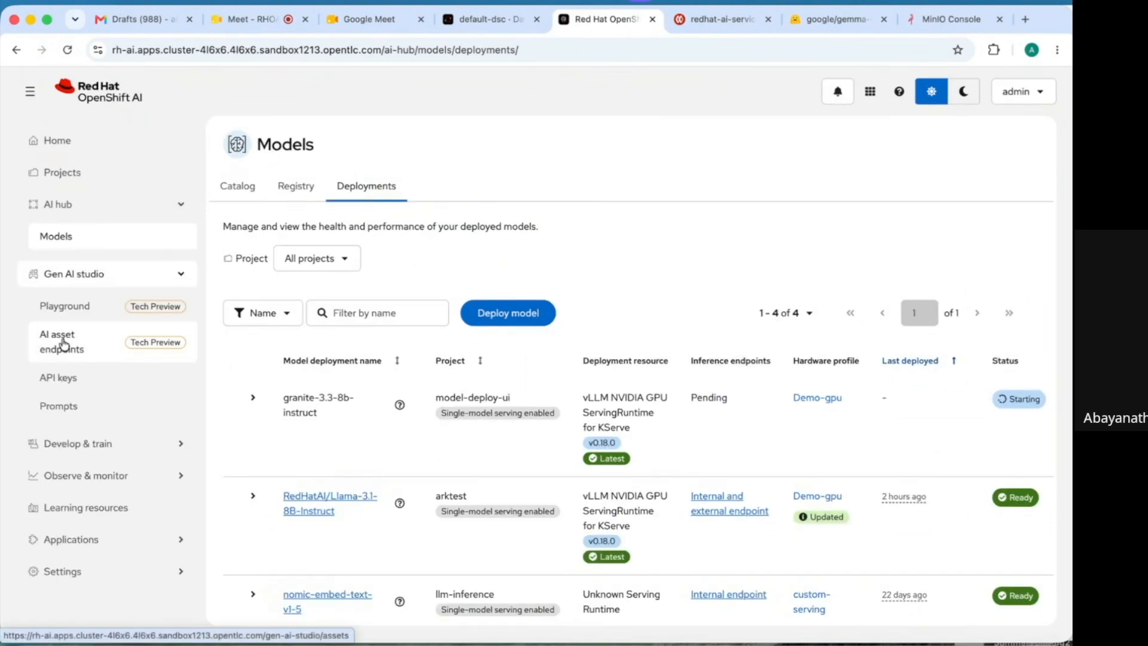
- Open Llama-3.1-8B-Instruct in the playground and write 'provide highlights of RH openshift in 6 lines'
click(64, 345)
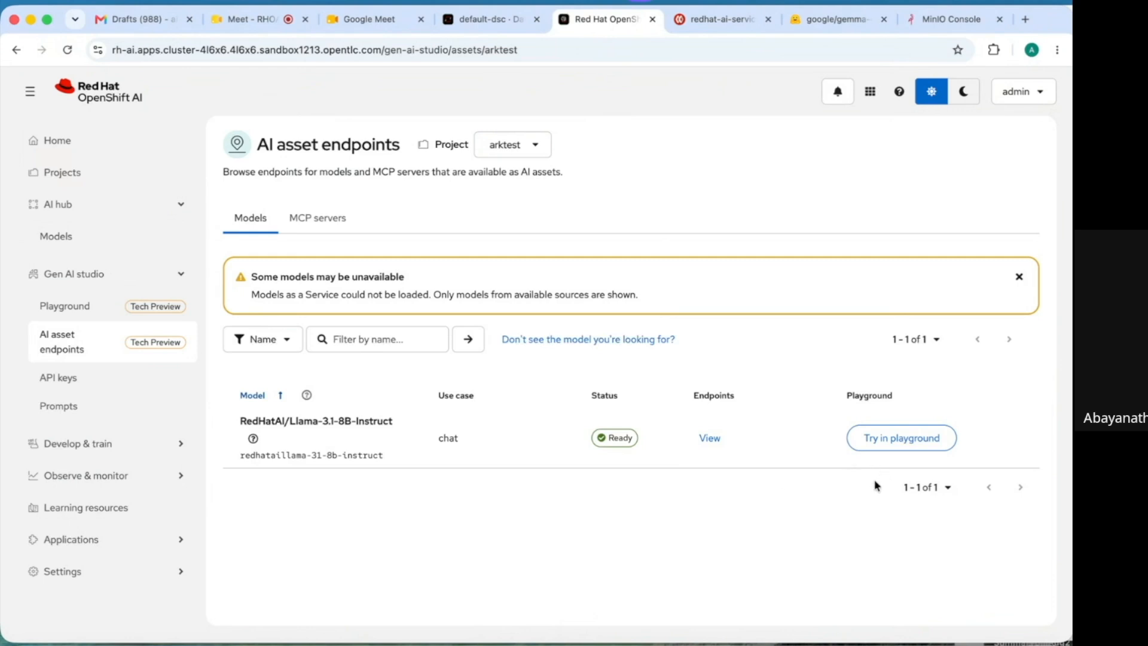
click(908, 443)
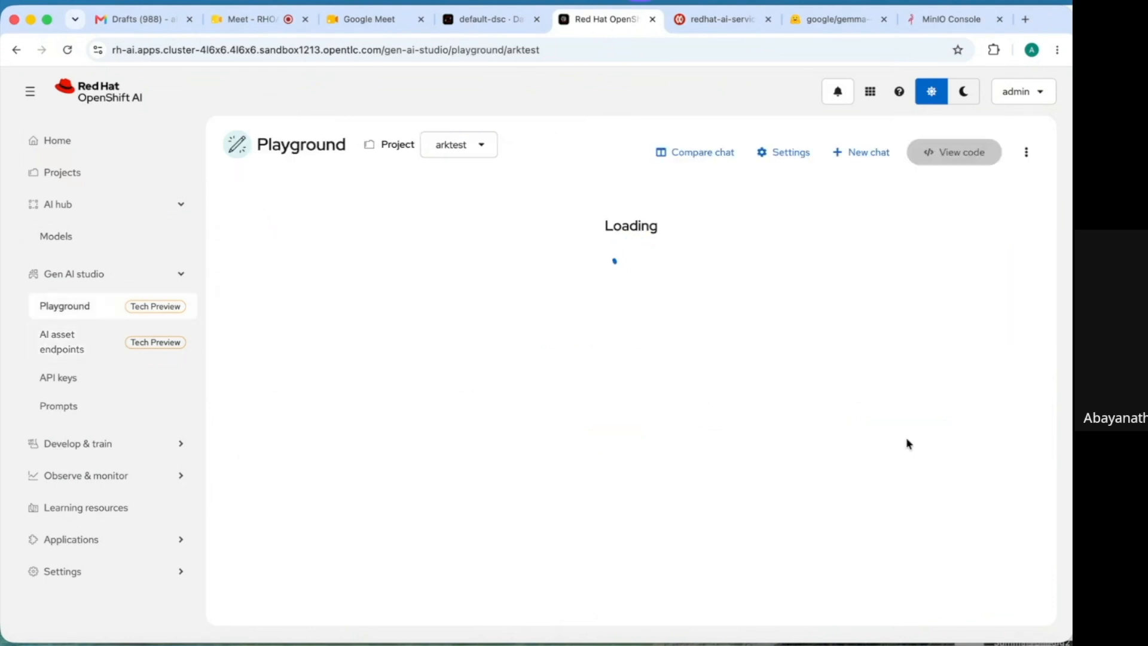
click(591, 565)
text(provide highlights of RH openshift in)
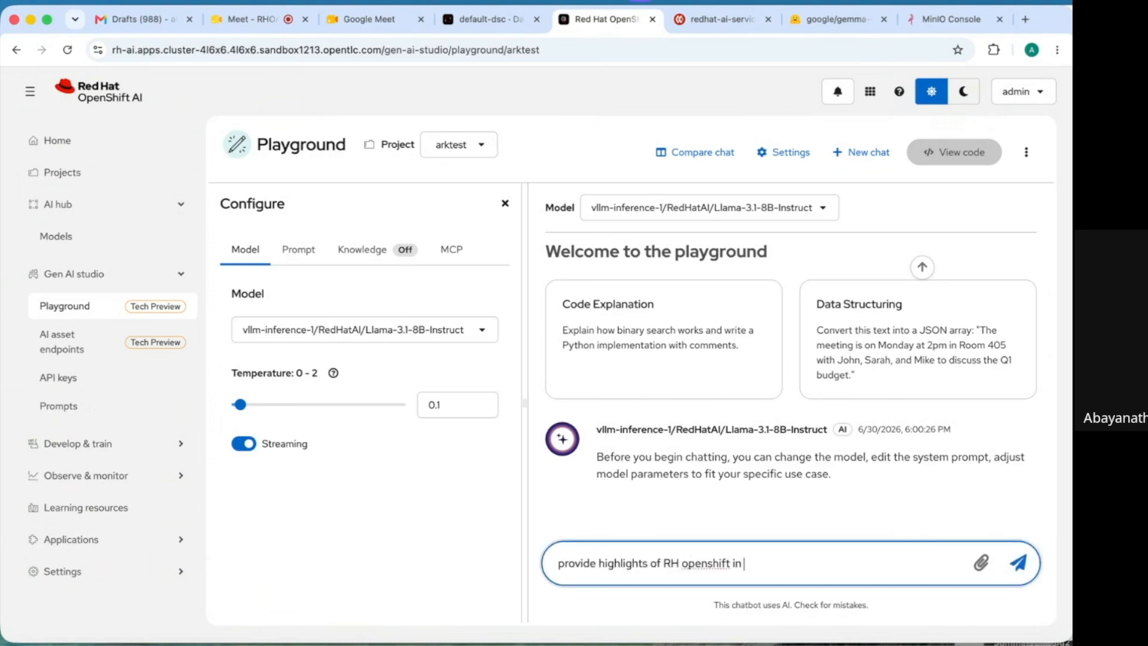
text( 6 lines)
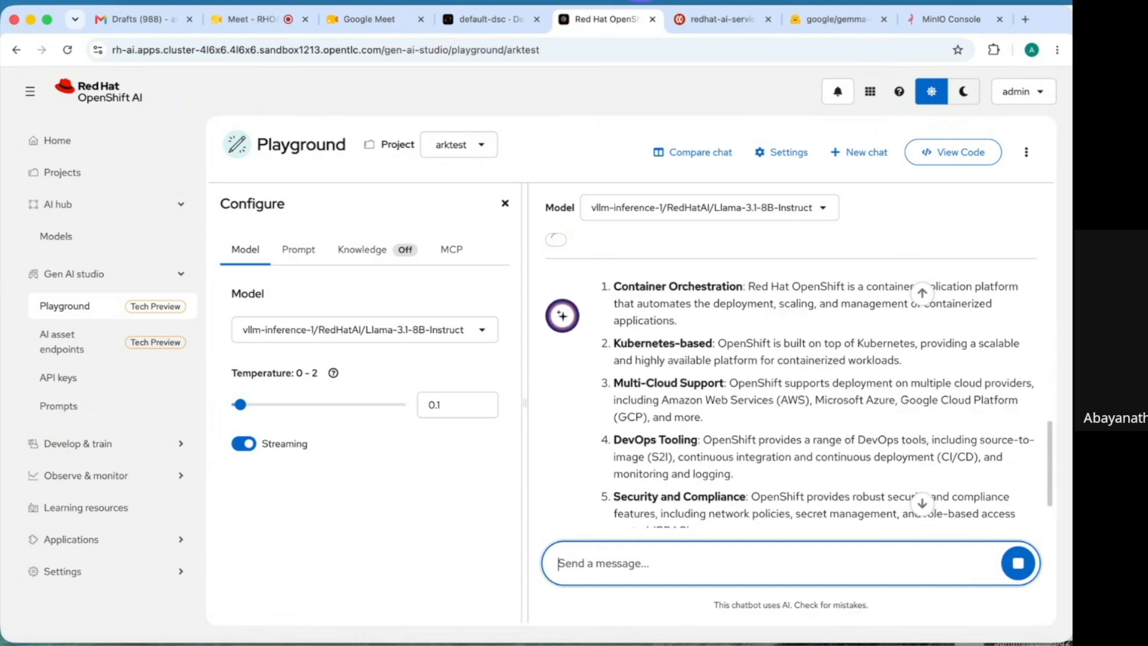
- Ask the FIFA 2026 group schedule question, saying to state if details aren't available, then view Knowledge
text(can you provide the group matches schedule of FIFA 2026)
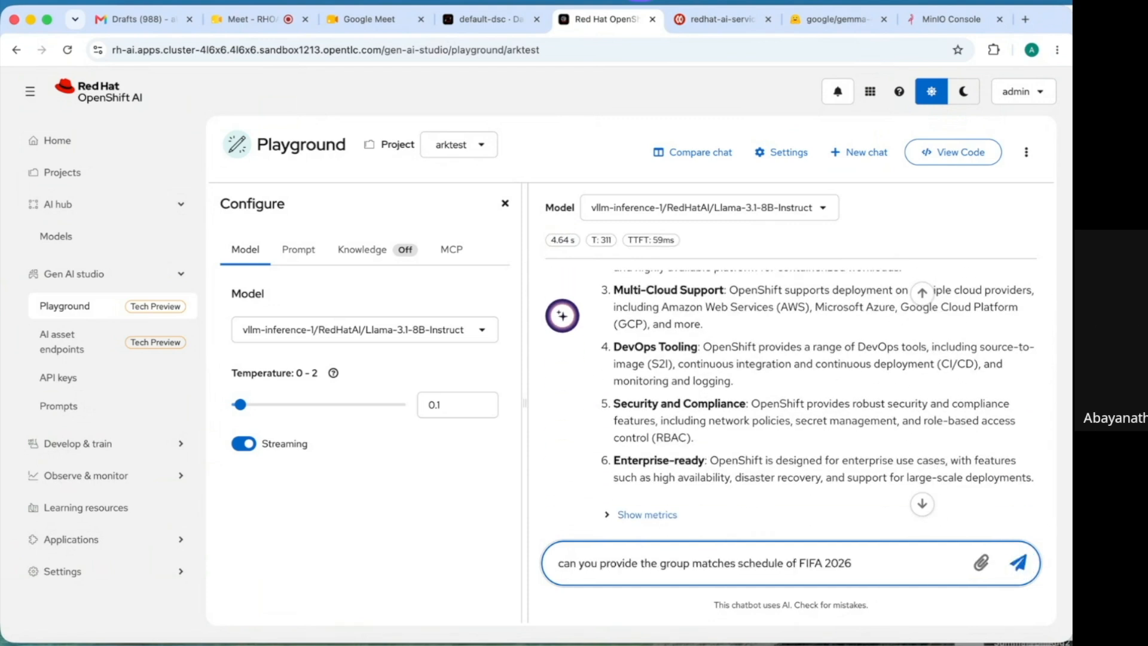
text(? if details not availab)
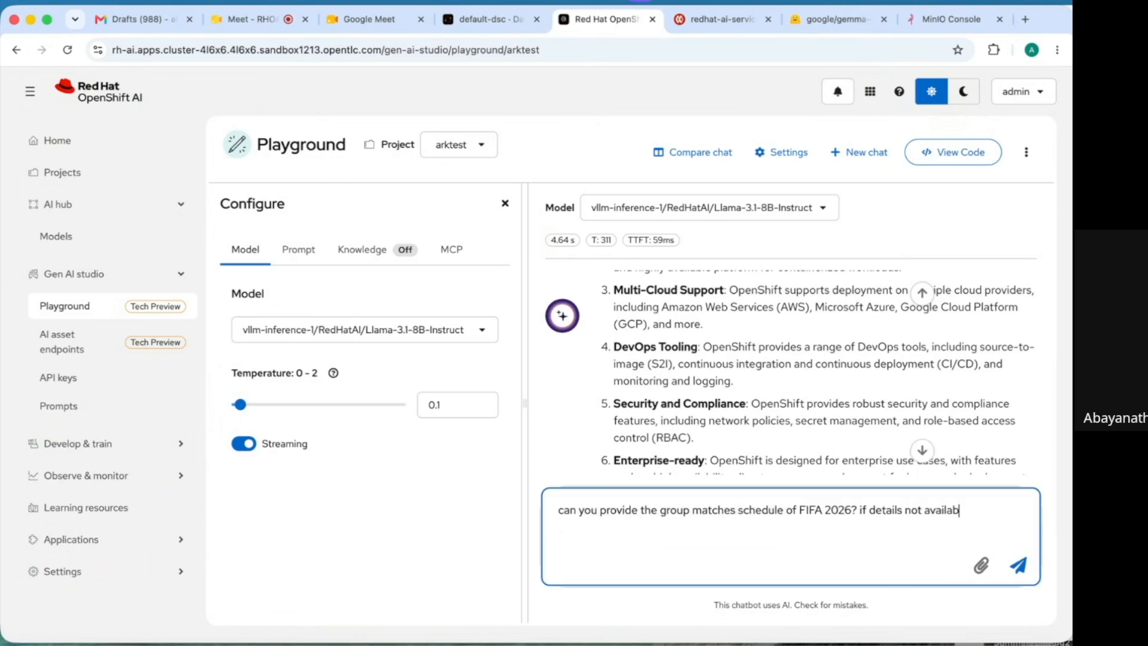
text(le simp)
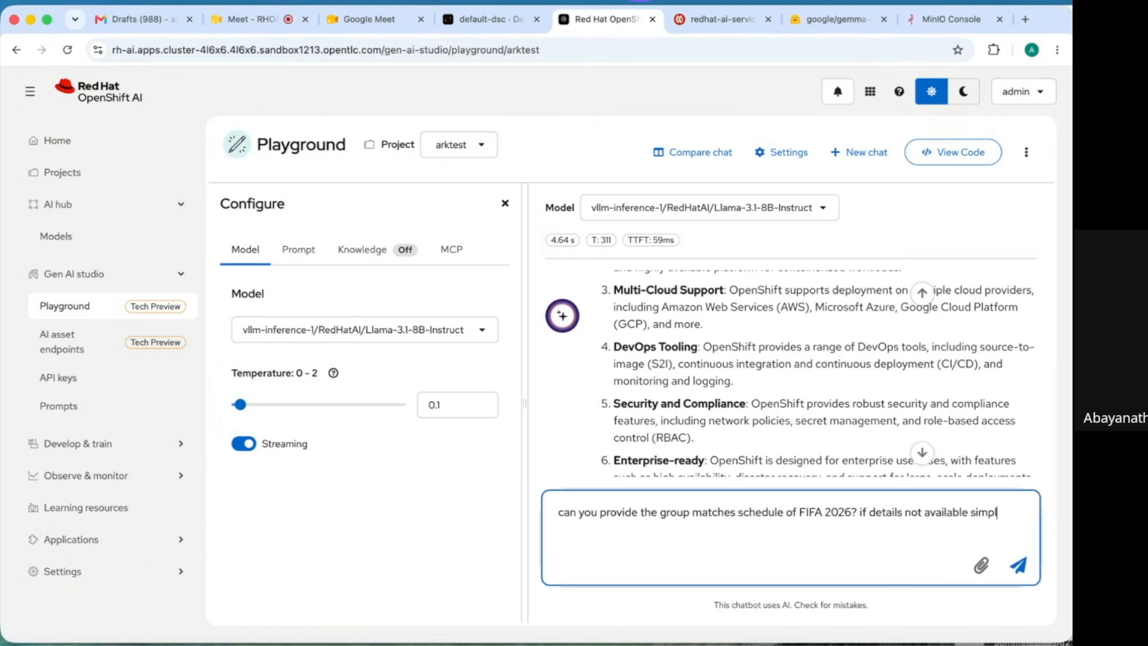
text(ly state it)
key(Return)
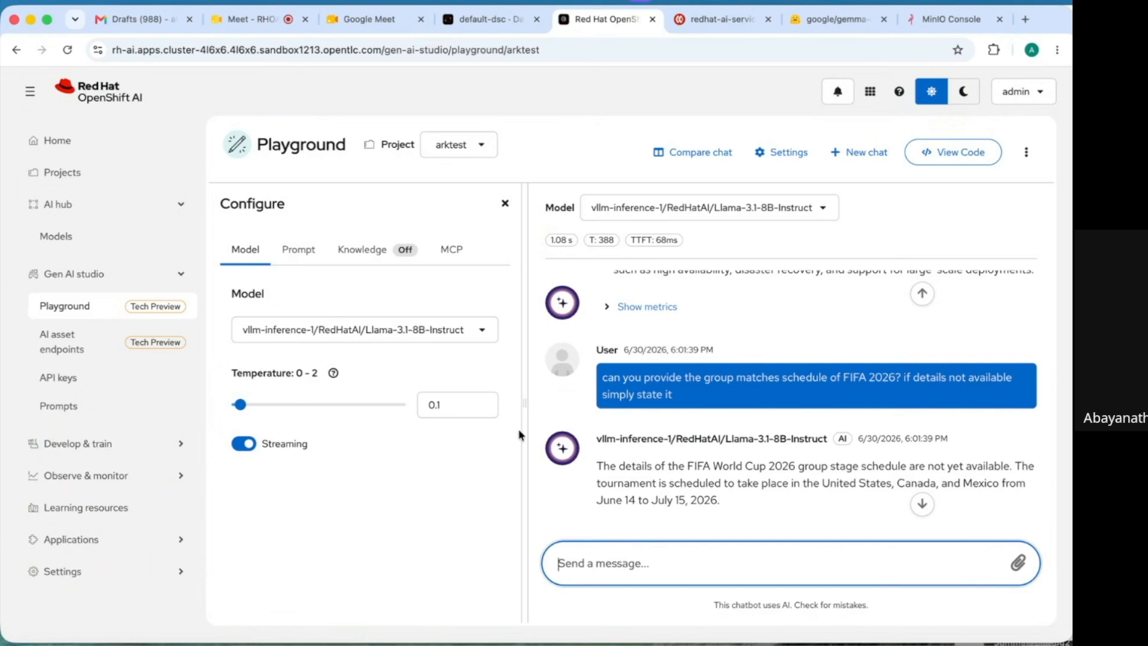
click(375, 251)
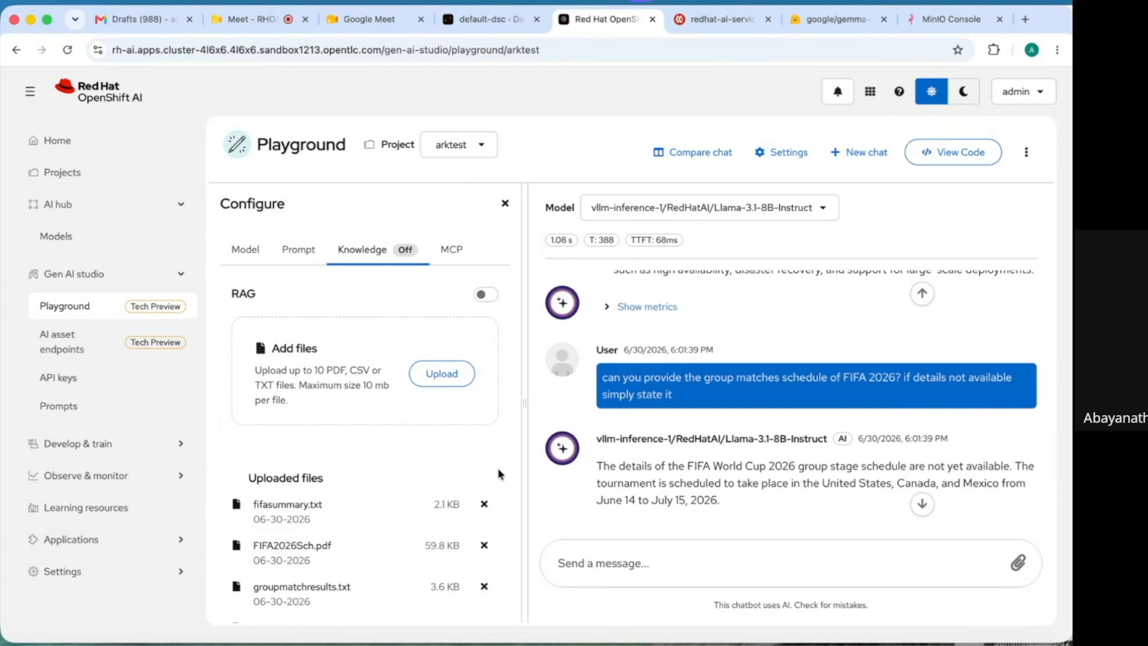
- Turn on RAG over the uploaded FIFA files and re-send the group schedule question
scroll(498, 475, down, 2)
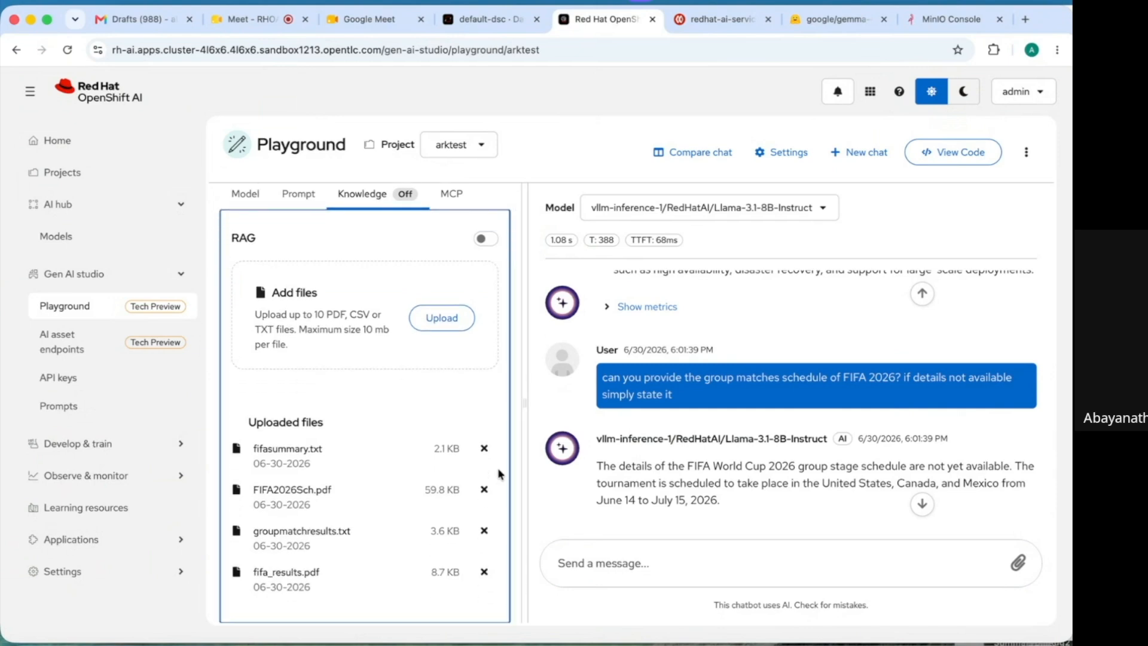
scroll(499, 474, up, 2)
click(598, 566)
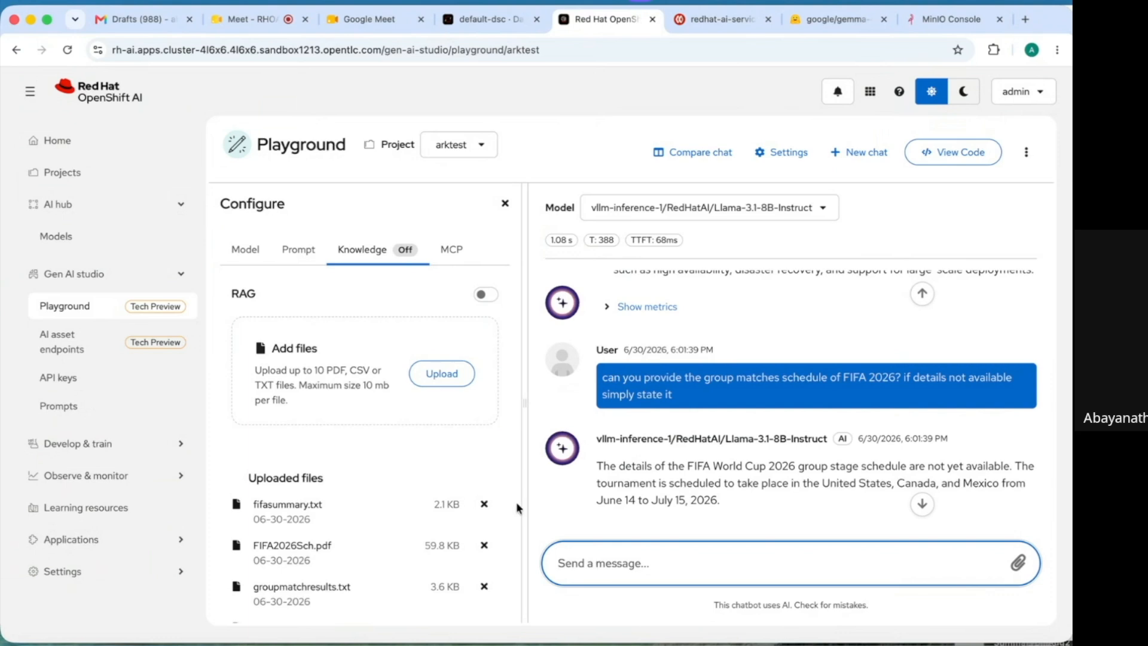
click(487, 298)
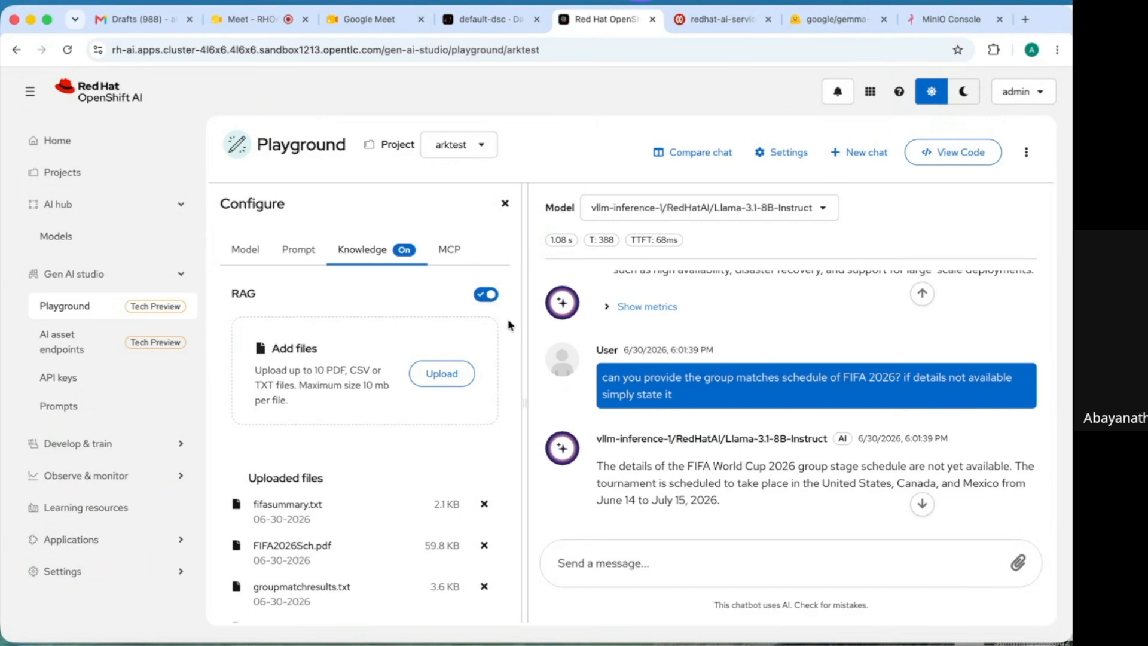
click(581, 568)
text(can you provide the group matches schedule of FIFA 2026? if details not available simply state it)
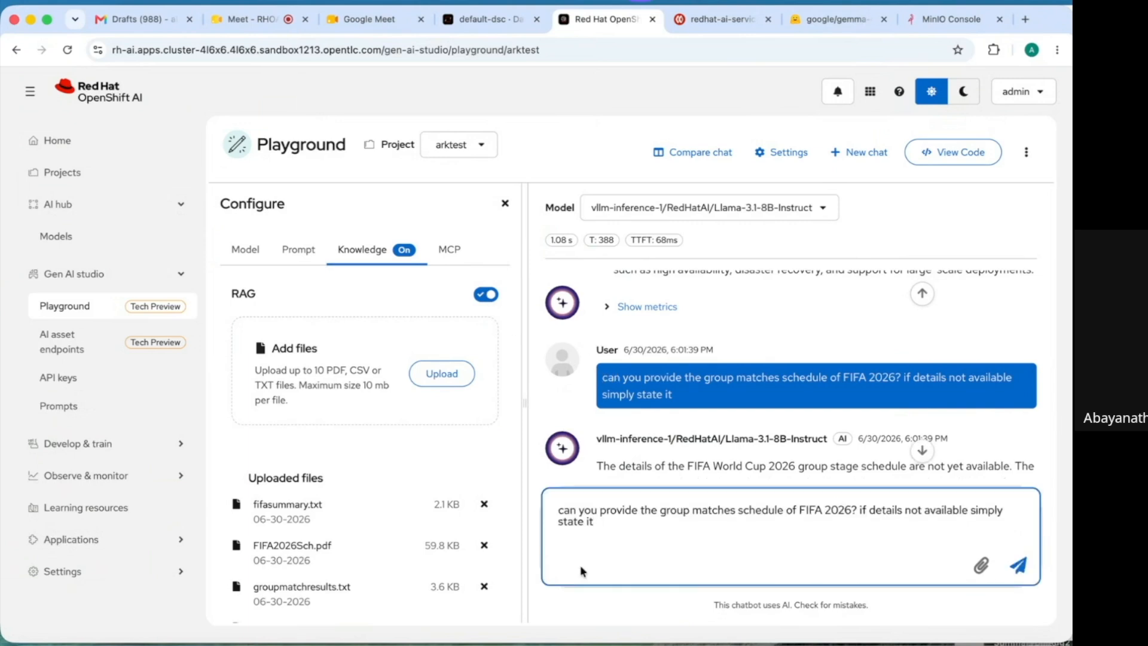
key(Return)
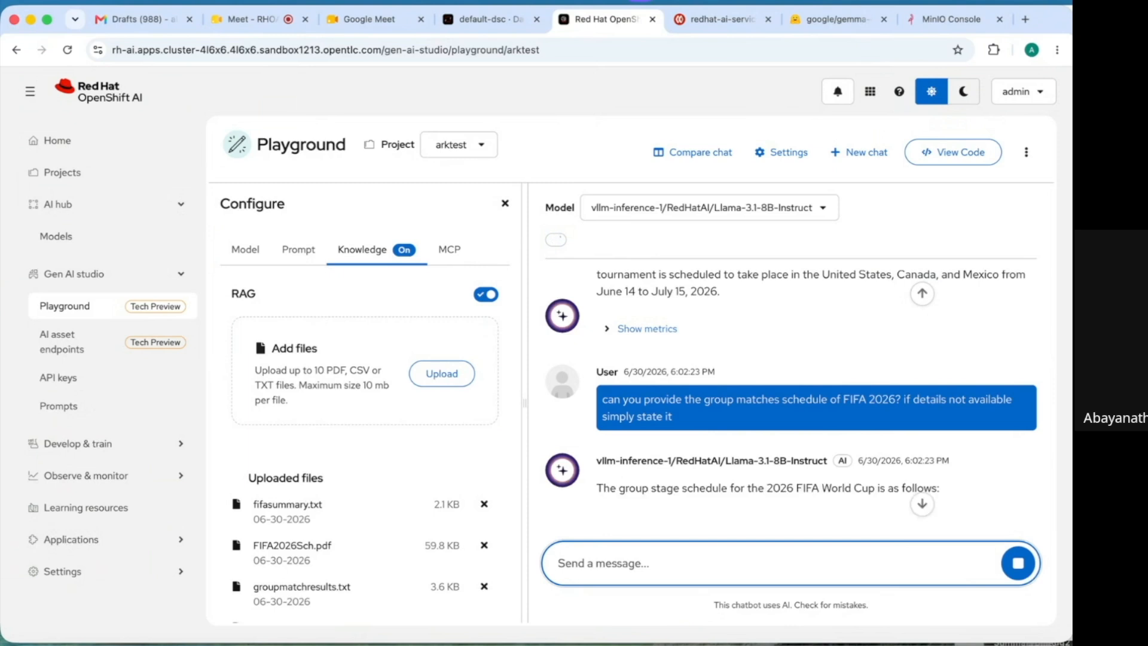
- Read through the streamed answer covering groups A–L and the knockout rounds
click(921, 506)
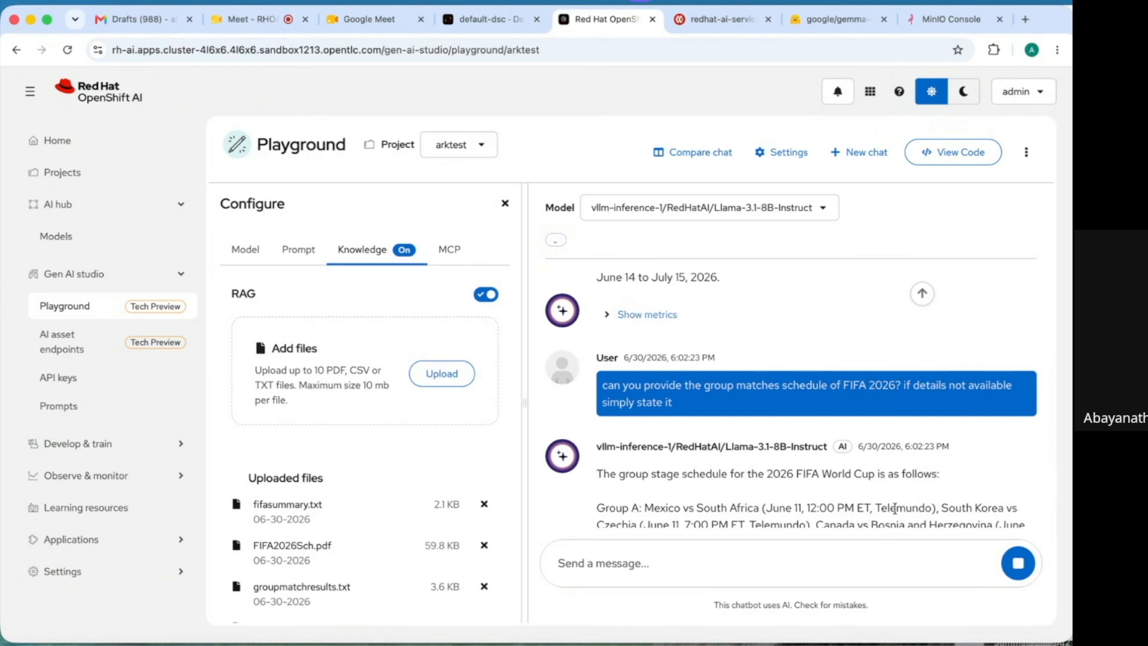
scroll(894, 508, down, 3)
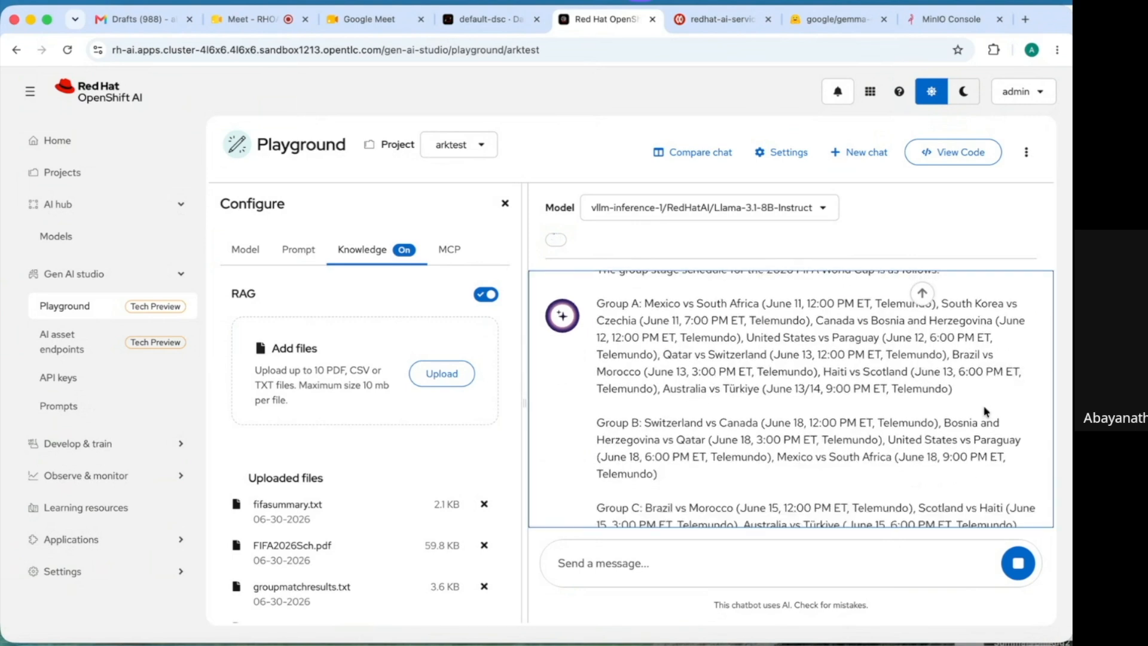
scroll(980, 335, down, 1)
scroll(918, 447, down, 1)
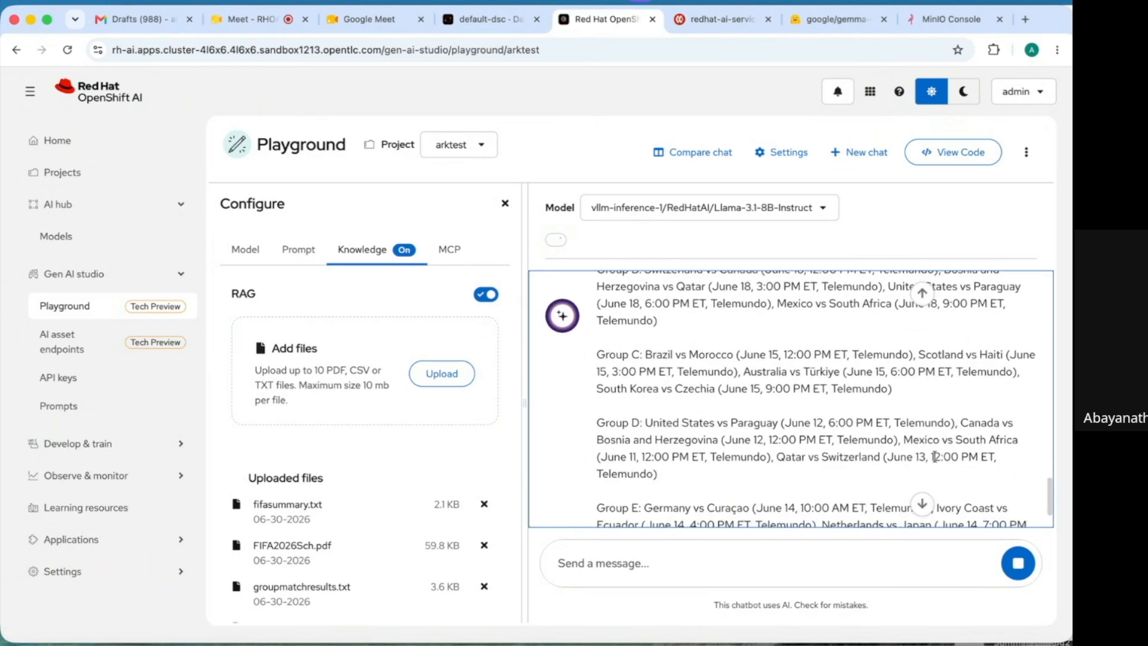
scroll(959, 457, down, 2)
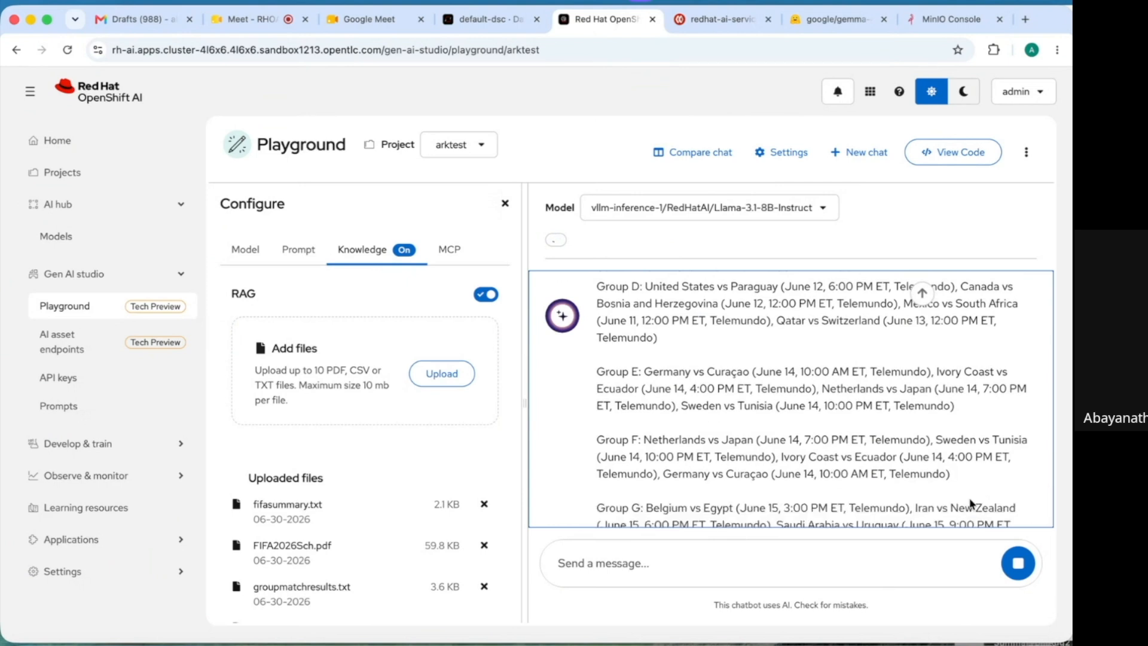
scroll(956, 478, down, 1)
scroll(938, 458, down, 2)
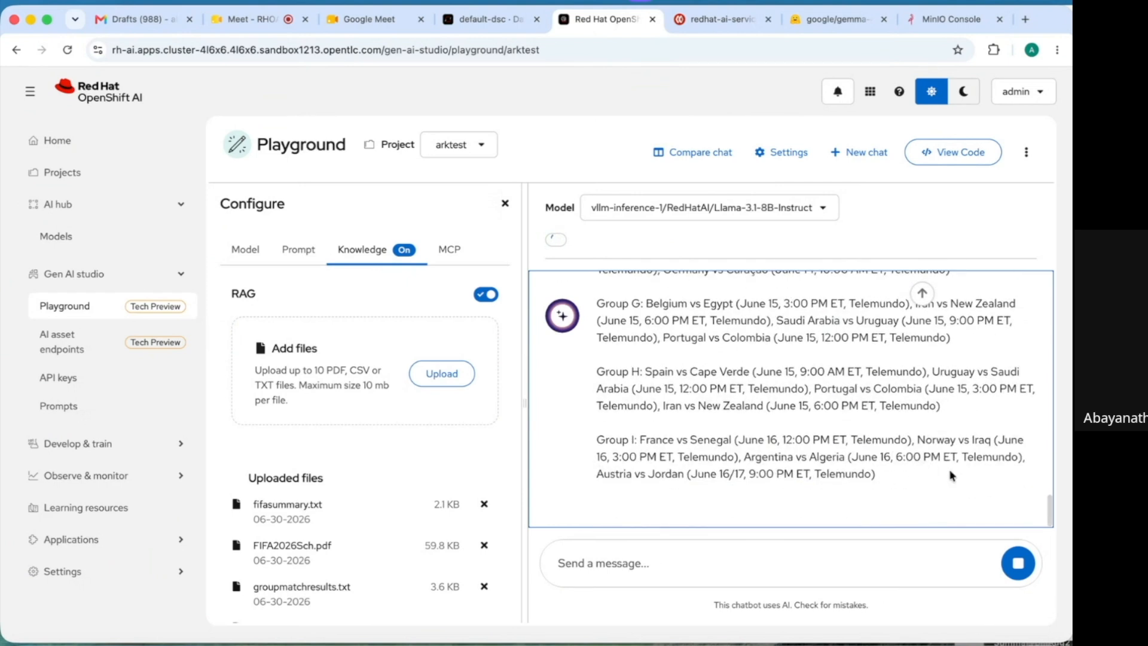
drag(948, 479, 932, 524)
click(804, 562)
click(800, 507)
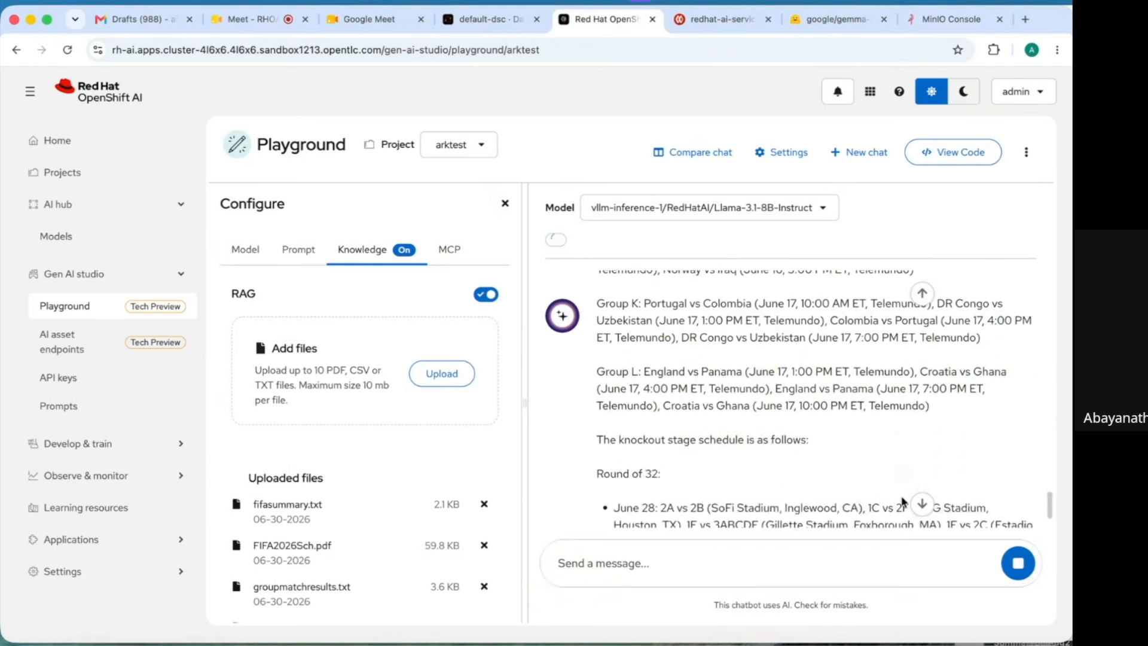
scroll(903, 502, down, 2)
scroll(812, 522, down, 5)
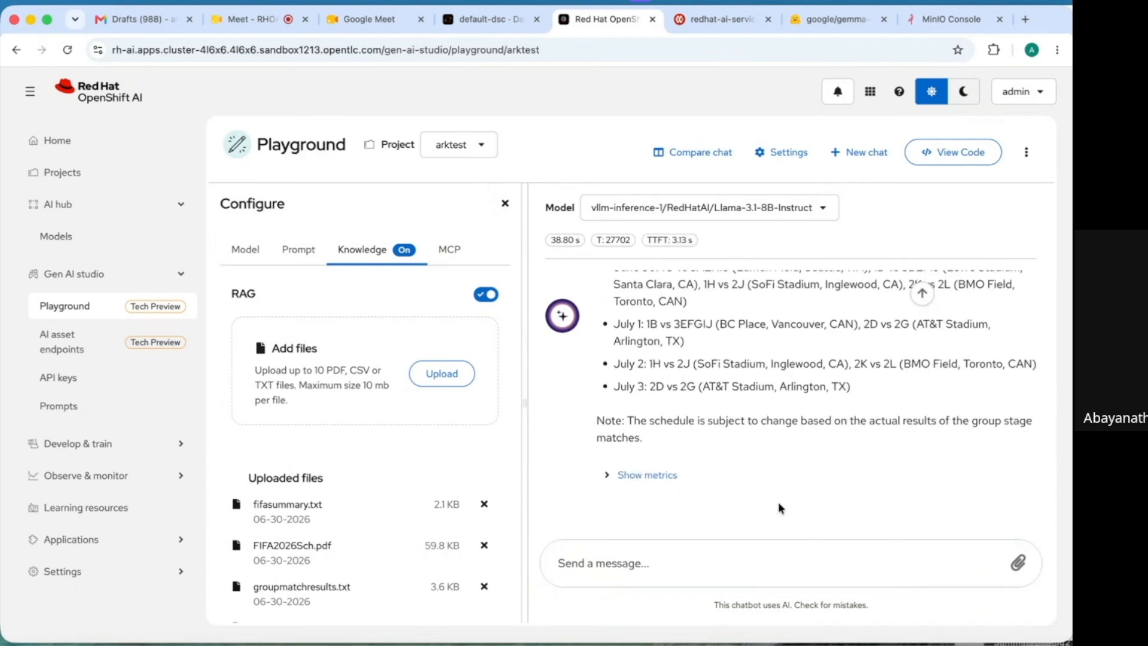
- Ask the model for a Group A winners table, read the reply, and switch to the OpenShift web console
text(For the 2026 FIFA World Cup, list only the Group A matches and the winner of each match. Provide the answer only in a Markdown table with the columns: Matchup, Date, and Winner. provide summary of results at the top. Do not include any introductory or concluding text.")
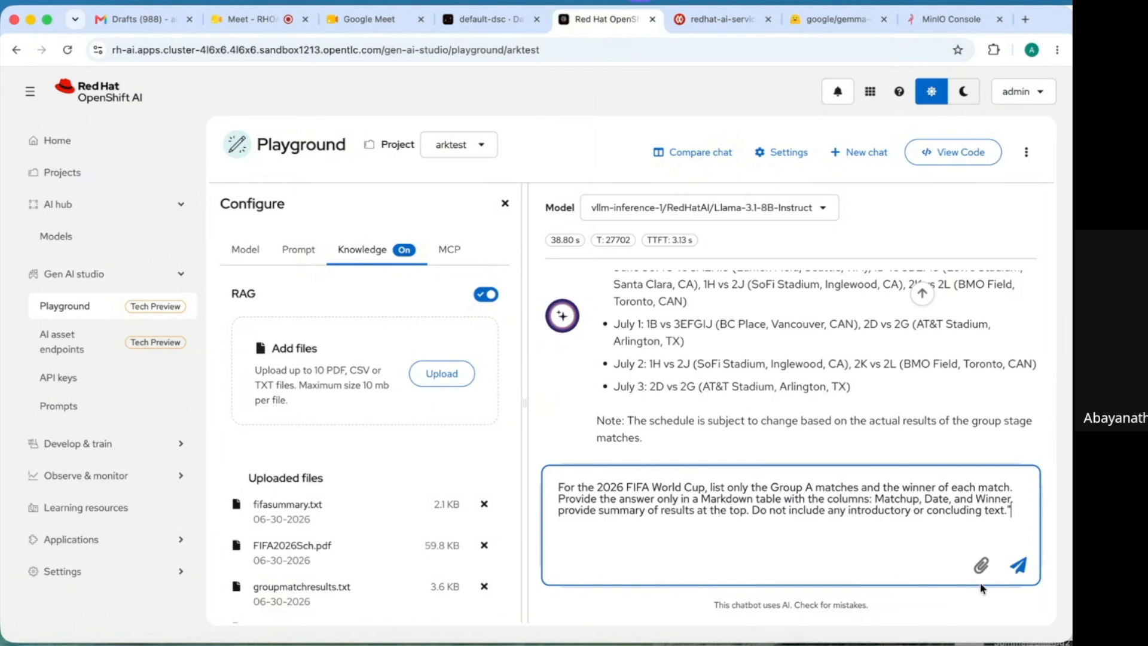
click(1017, 567)
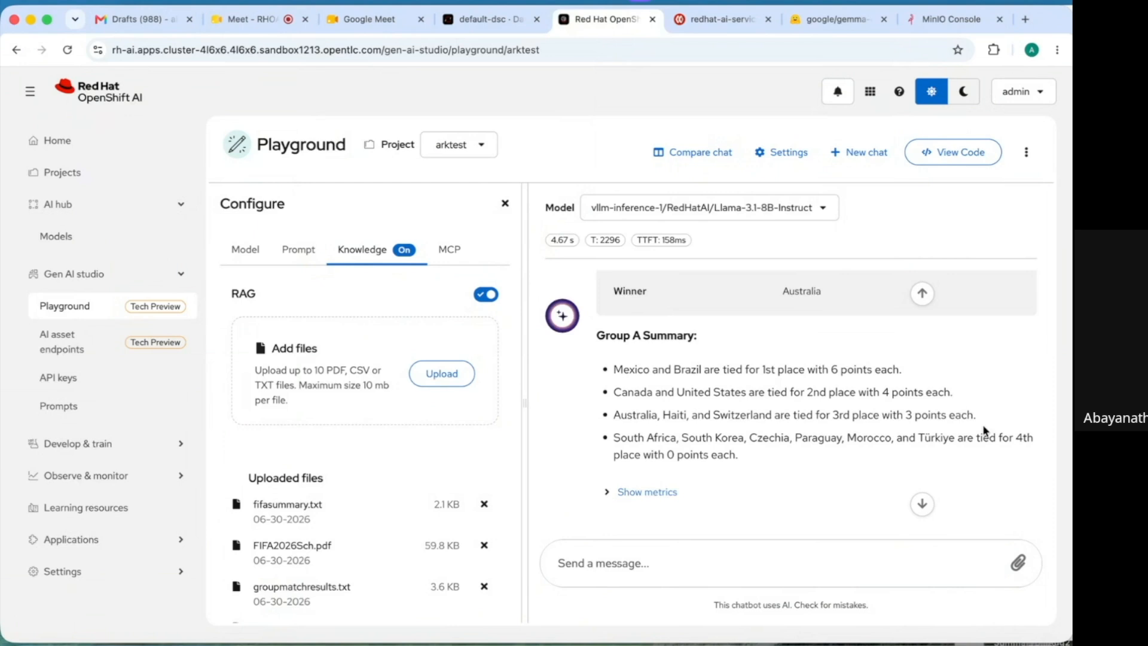
drag(981, 423, 945, 389)
scroll(961, 343, up, 20)
scroll(962, 342, down, 1)
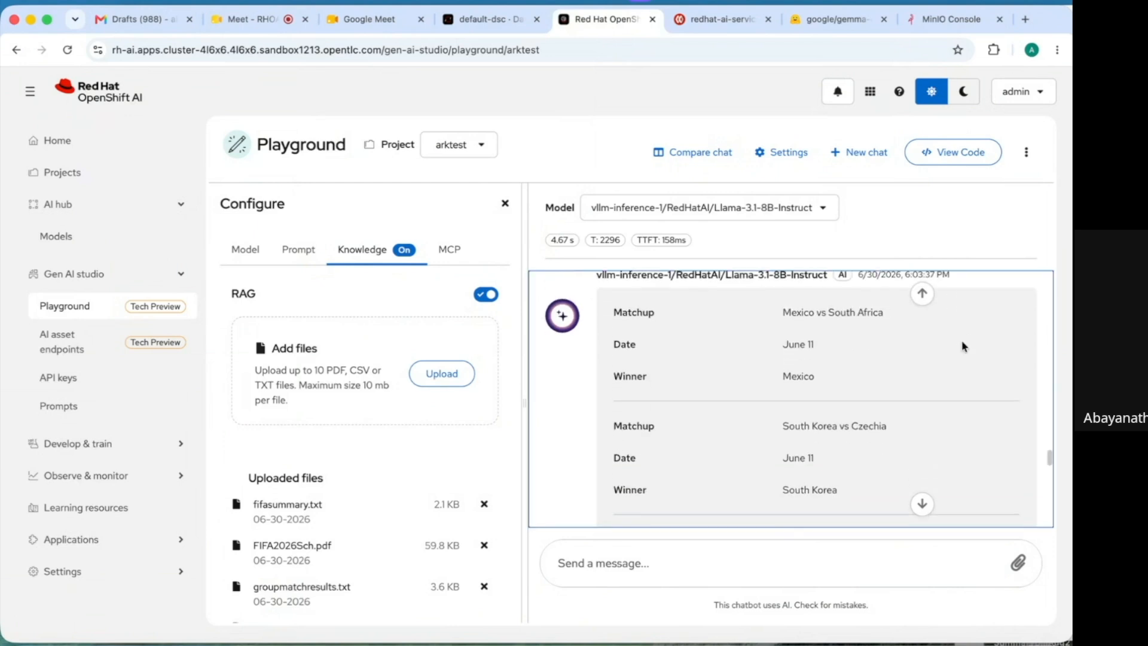
scroll(962, 346, down, 8)
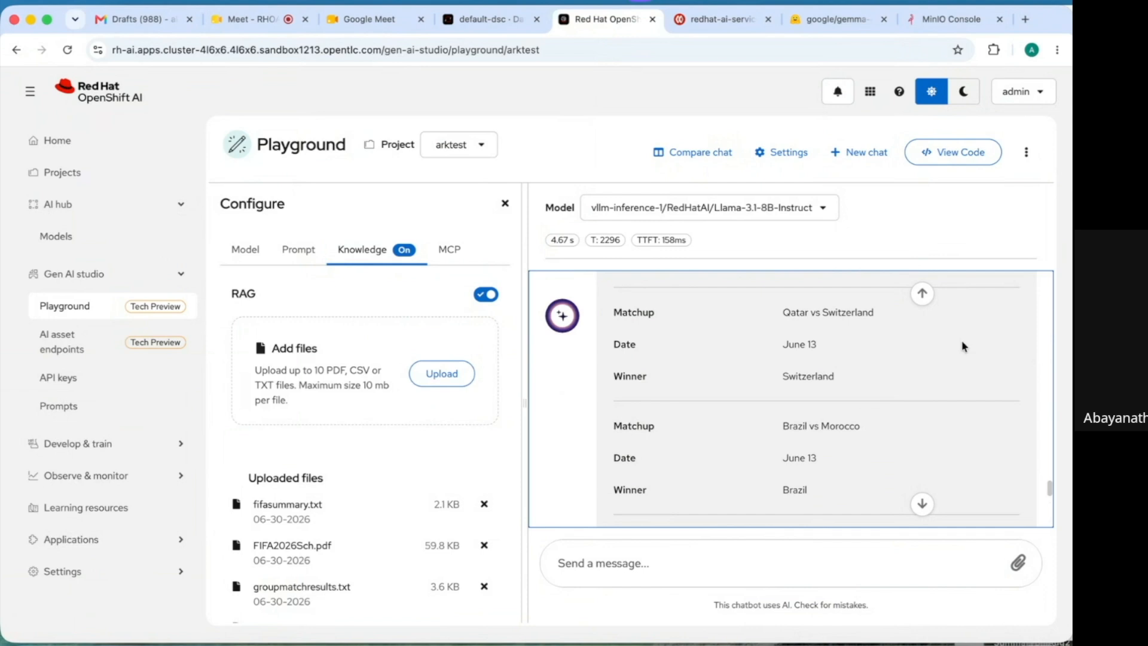
scroll(962, 346, down, 8)
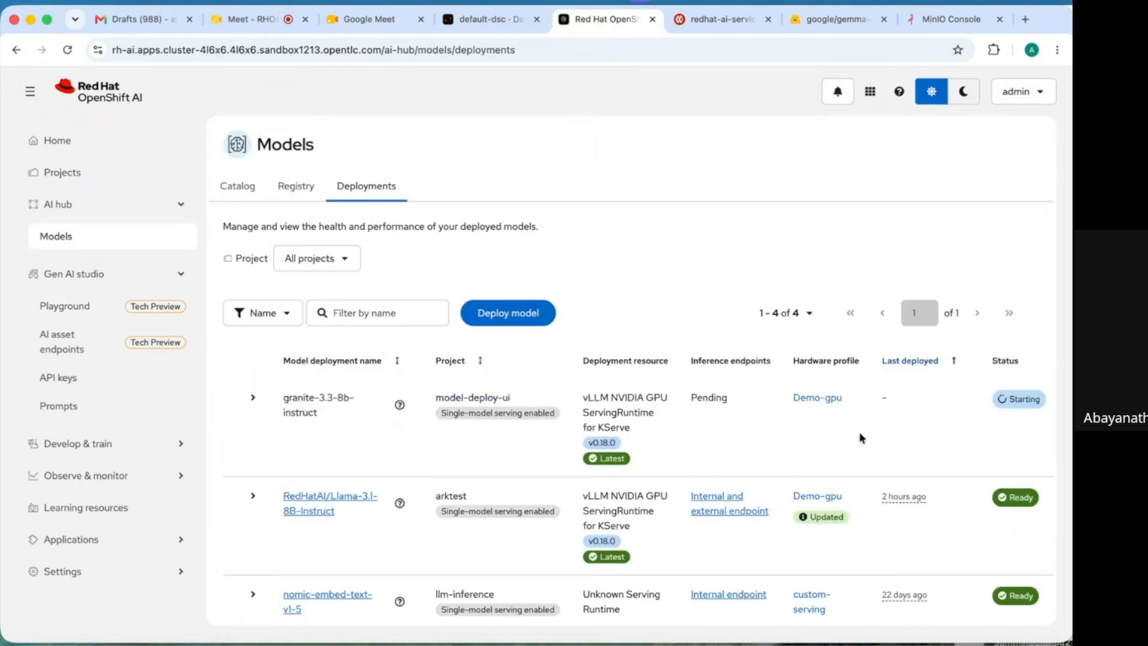
click(481, 18)
- View the granite-33-8b-instruct-predictor pod's container logs in model-deploy-ui, then return to OpenShift AI
click(321, 311)
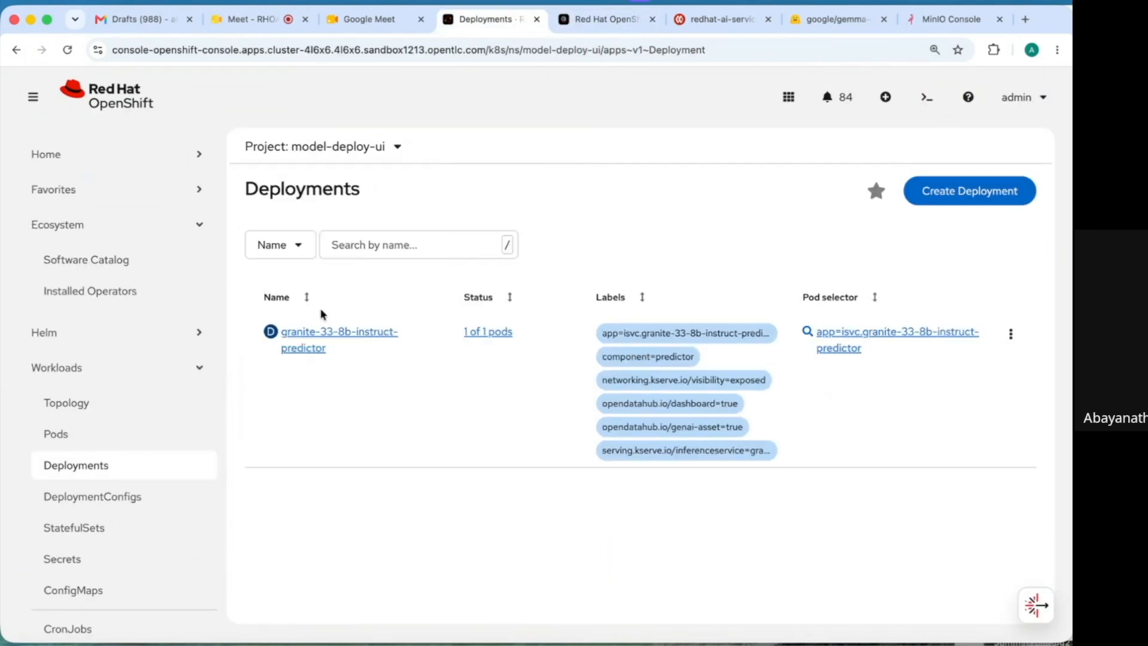
click(314, 339)
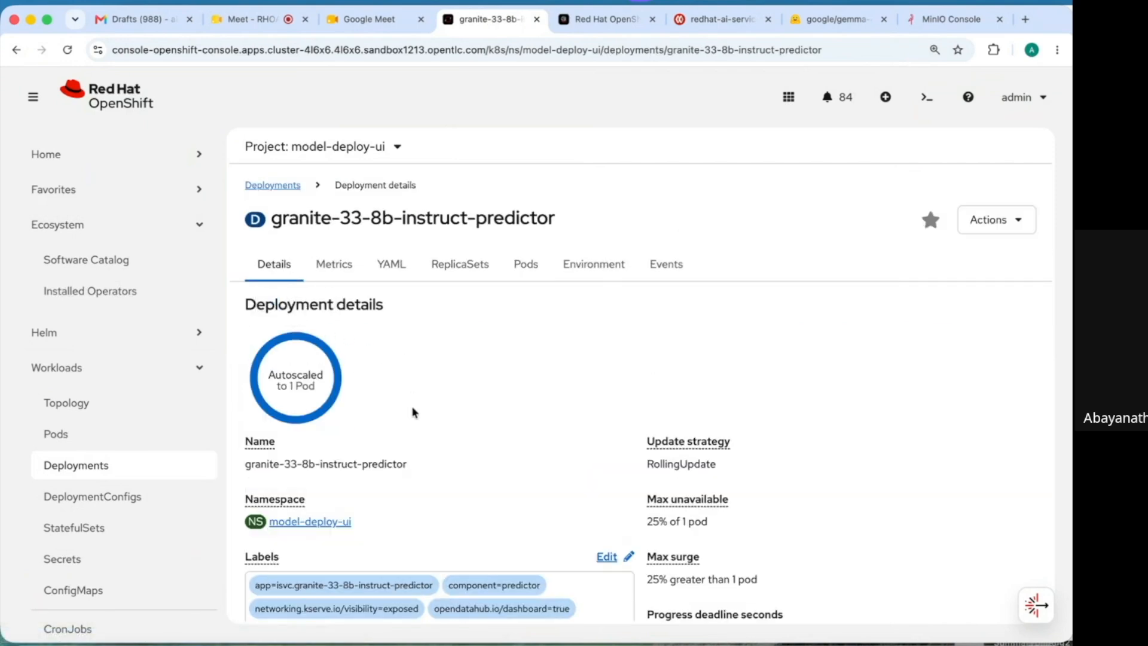
click(531, 269)
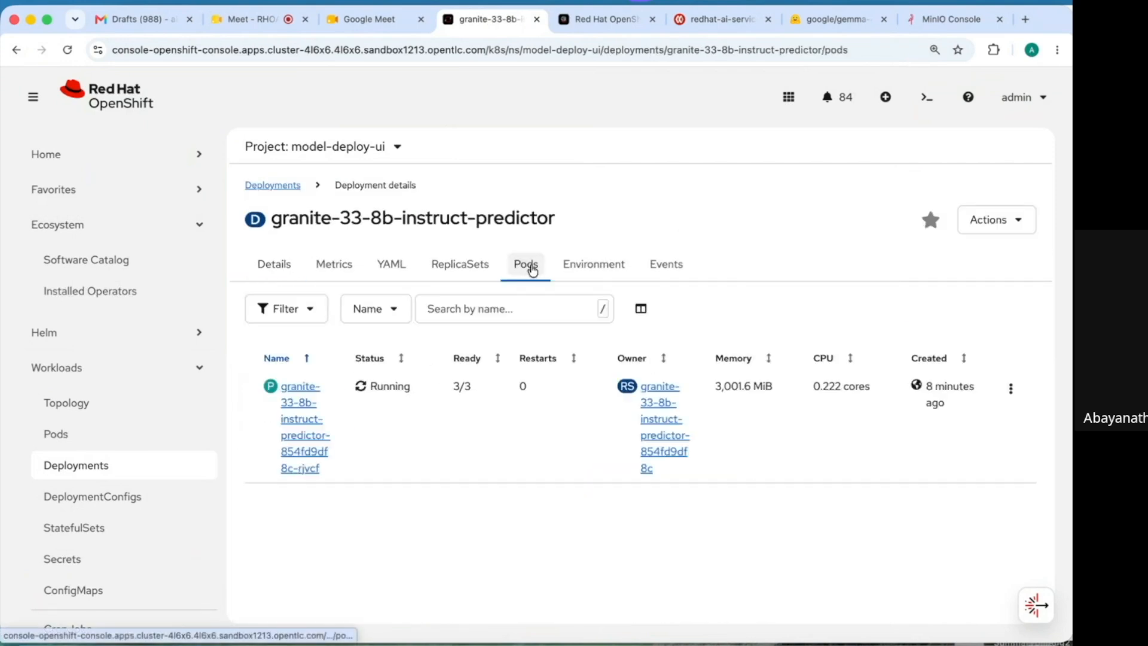
click(294, 417)
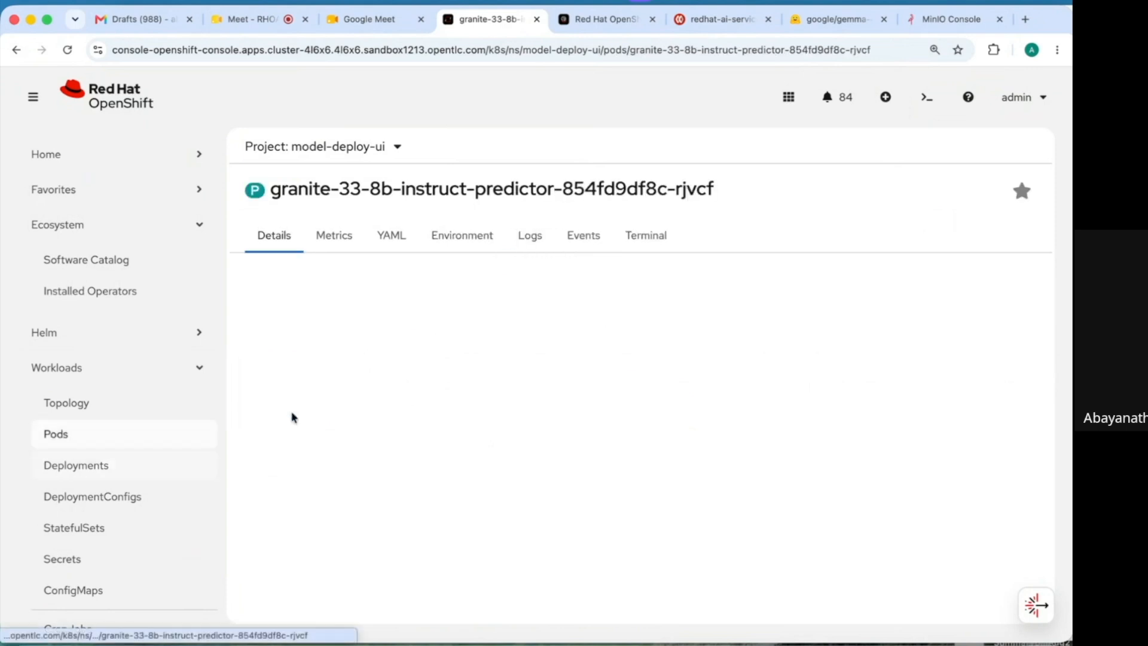
click(527, 271)
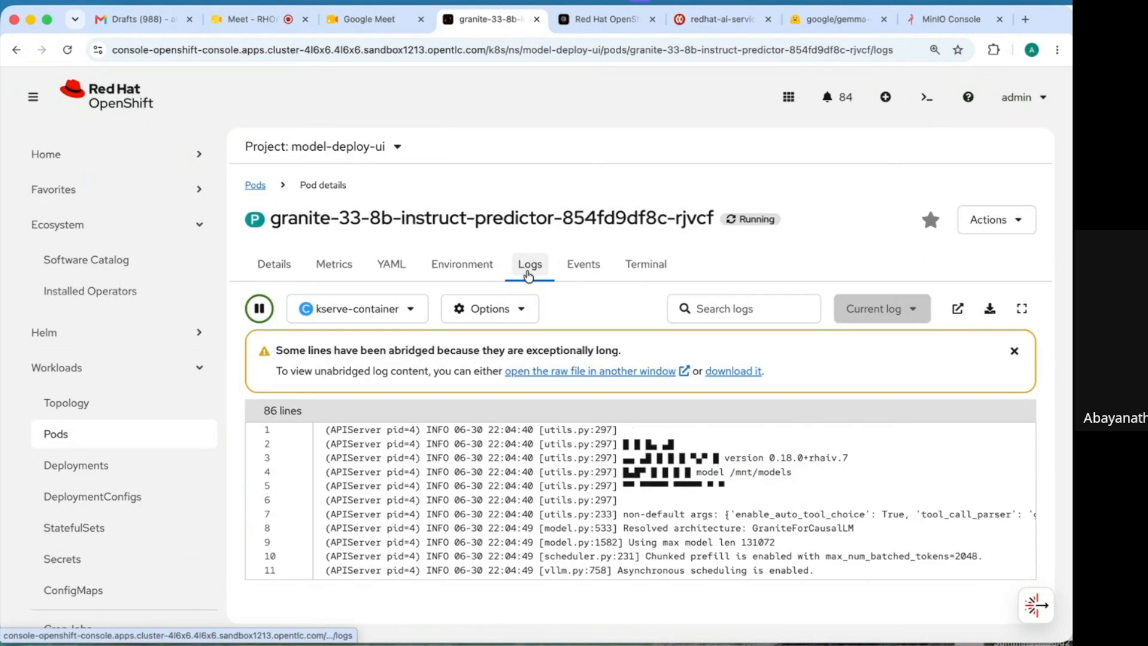
click(602, 18)
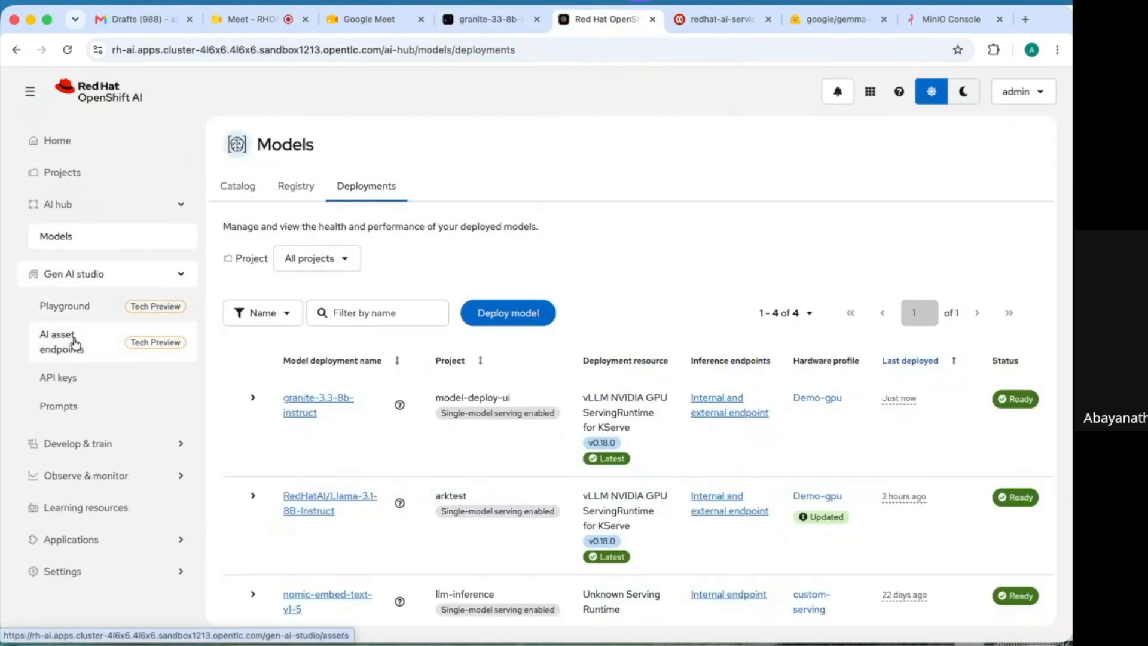
- Create a playground with granite-3.3-8b-instruct from the AI asset endpoints and go to it
click(69, 344)
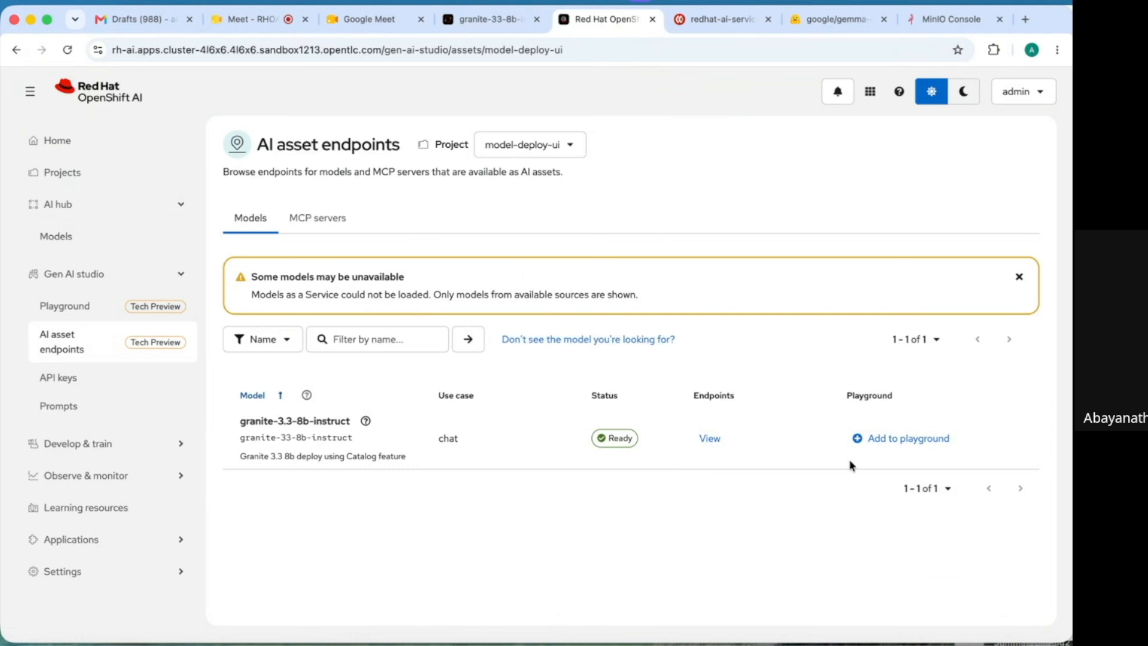
click(917, 441)
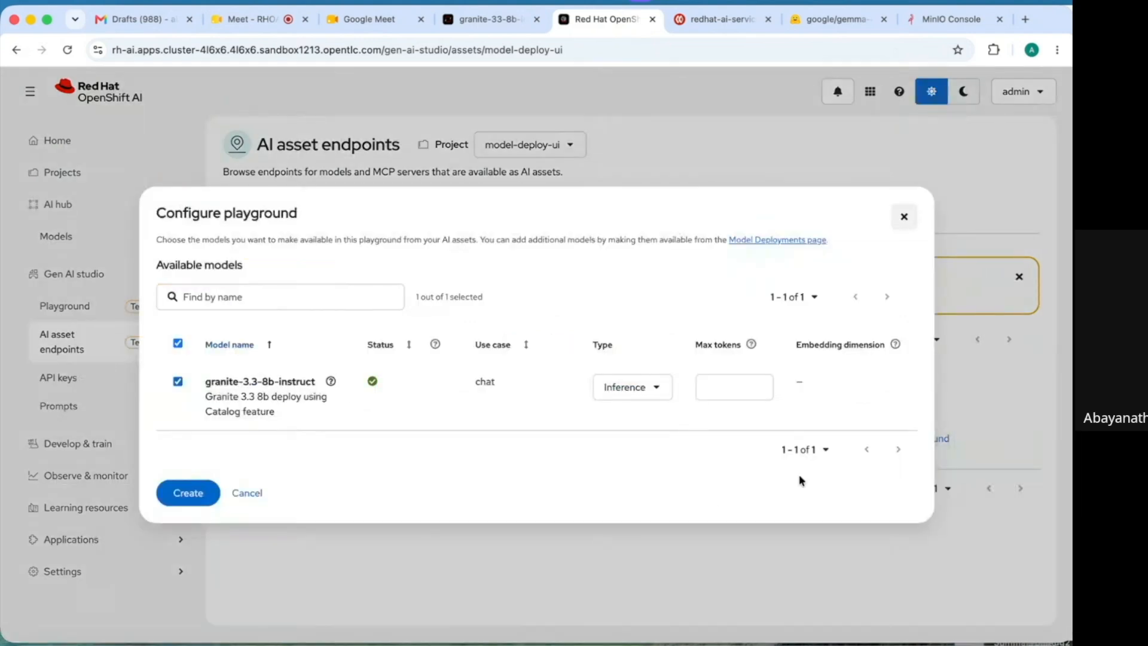
click(186, 493)
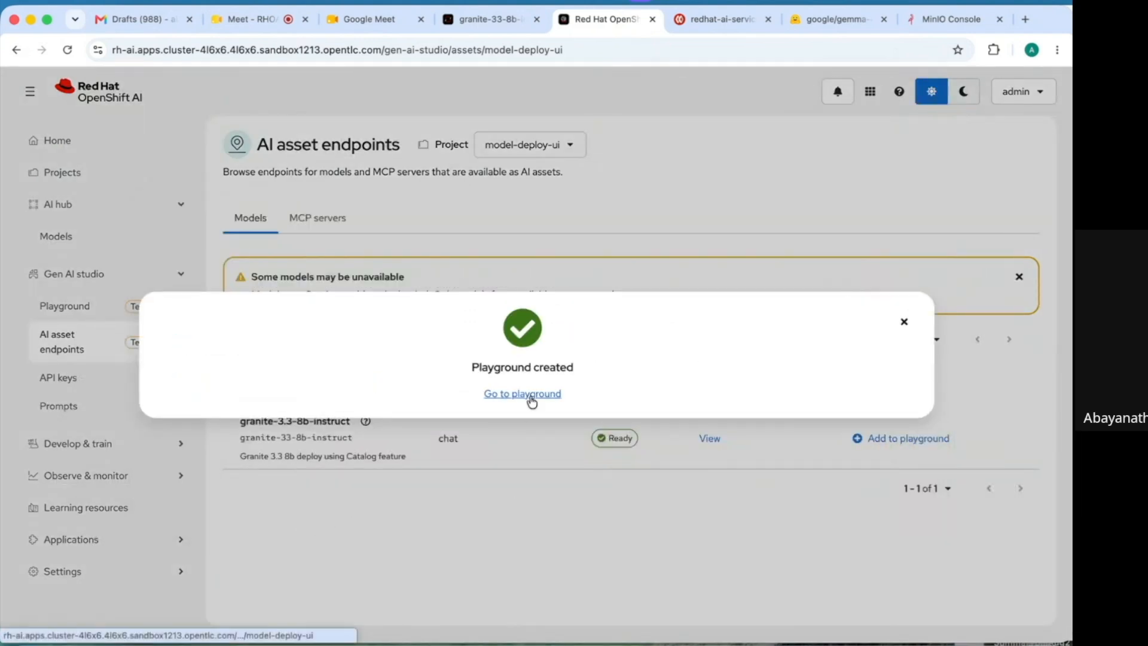
click(531, 395)
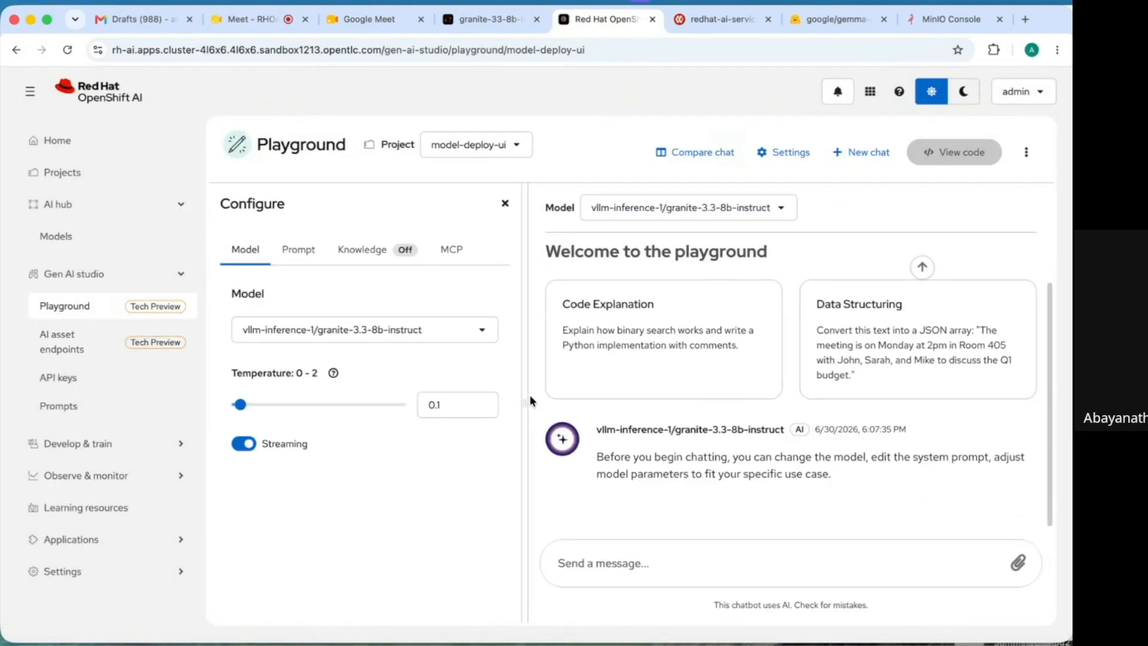
- Ask the granite model for highlights of Red Hat OpenShift
click(619, 570)
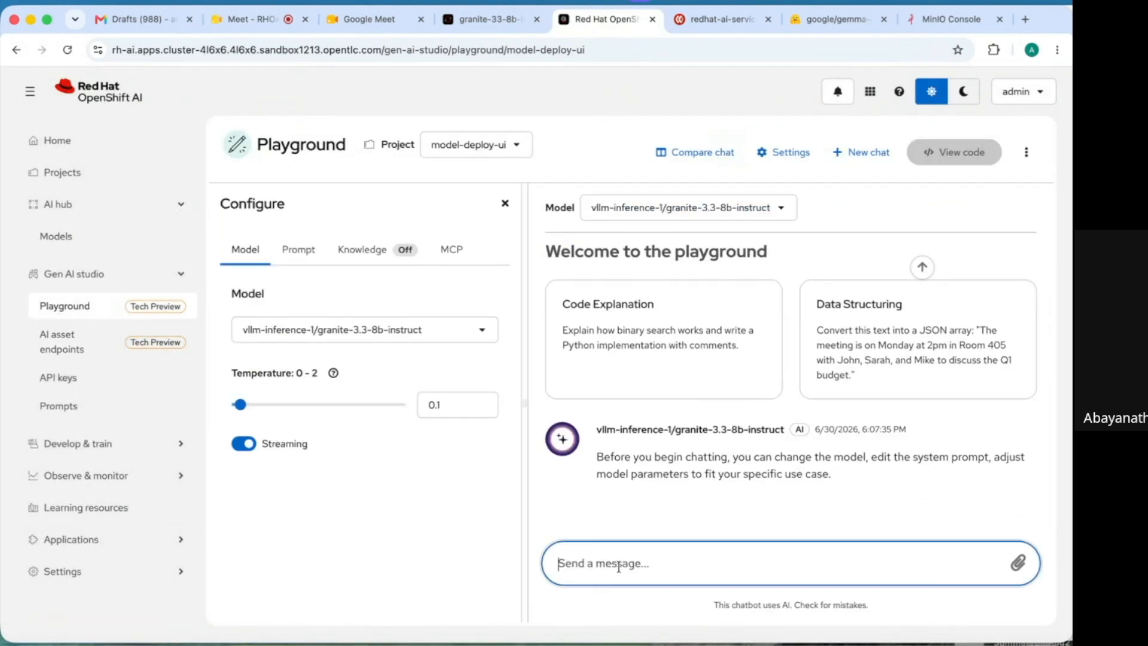
text(provide highlights of RH openshift)
key(Return)
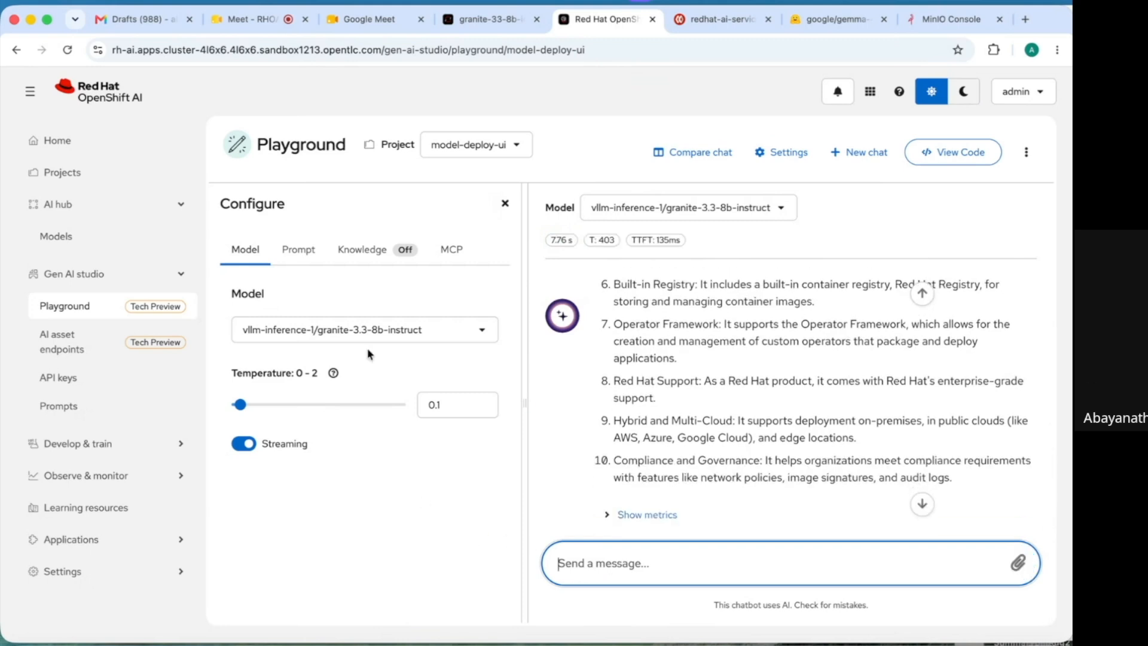
- Upload FIFA2026Sch.pdf and fifa results.pdf as knowledge files for RAG
click(364, 256)
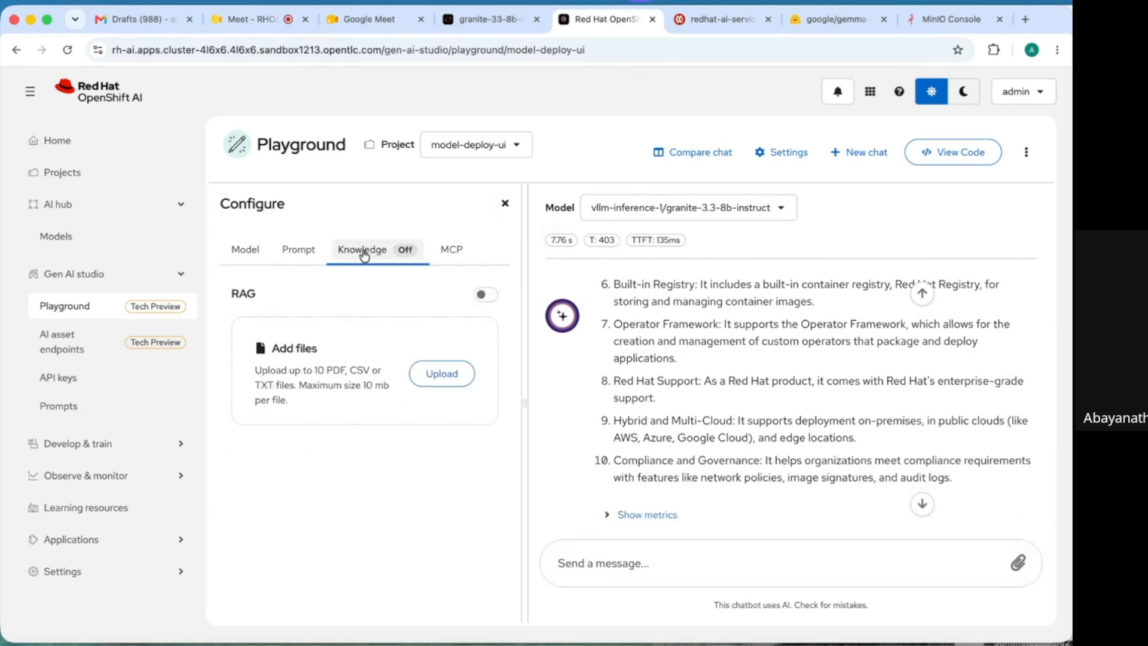
click(440, 374)
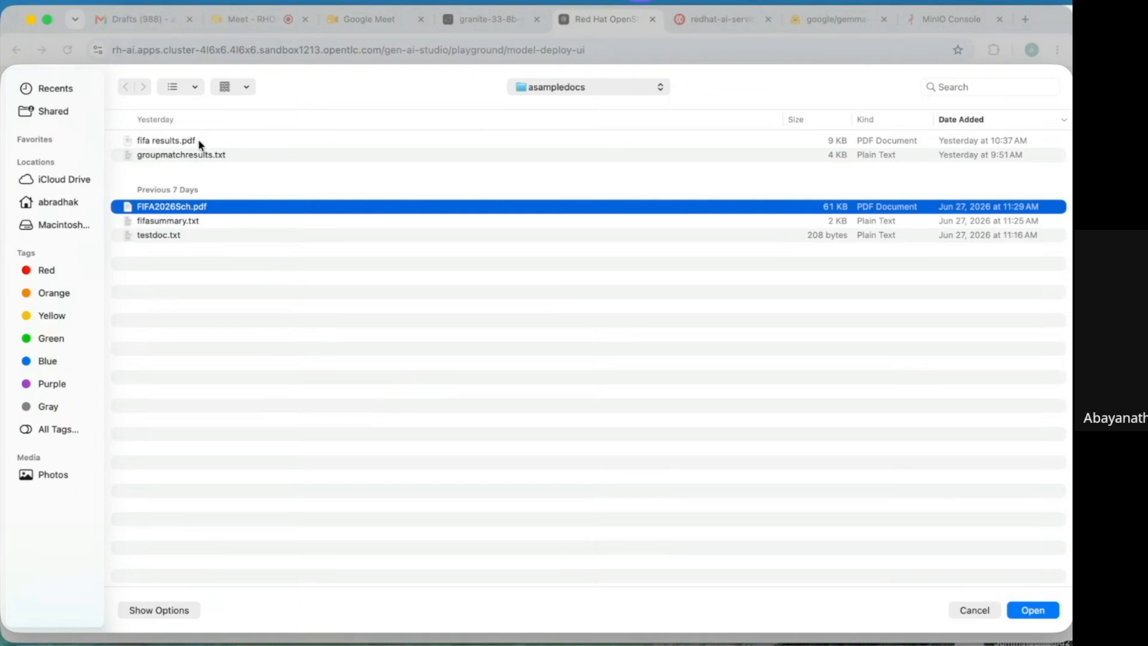
super+click(200, 143)
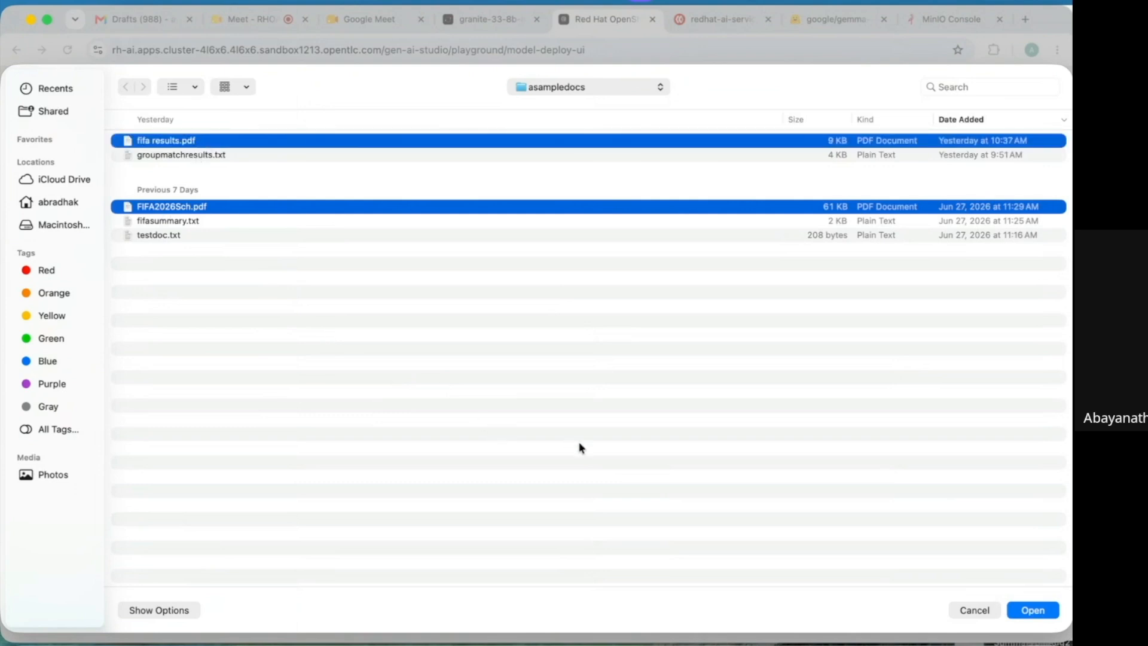
click(1030, 610)
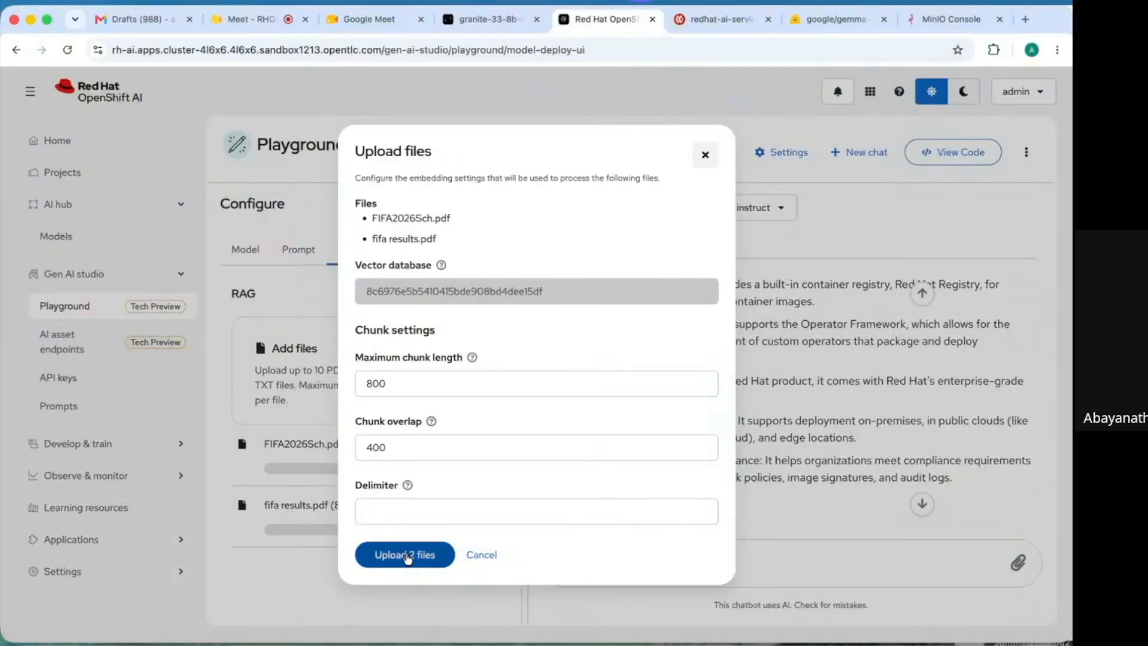
click(406, 556)
click(608, 564)
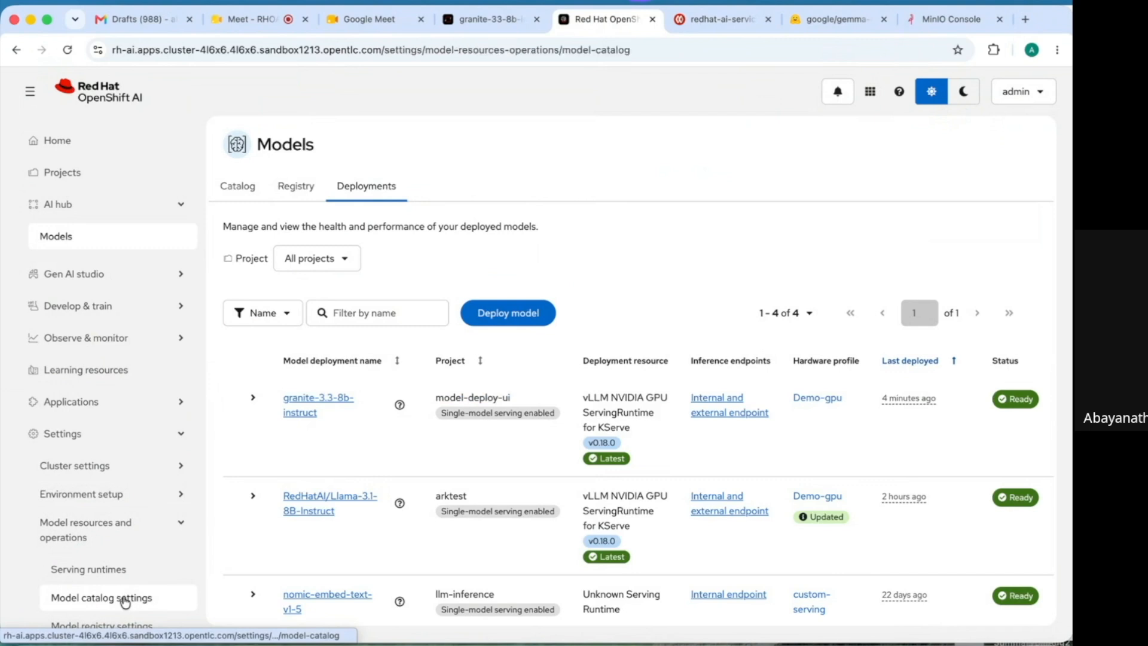
- Start a new model catalog source named 'granite3.2 models' that allows the ibm-granite organization
click(121, 596)
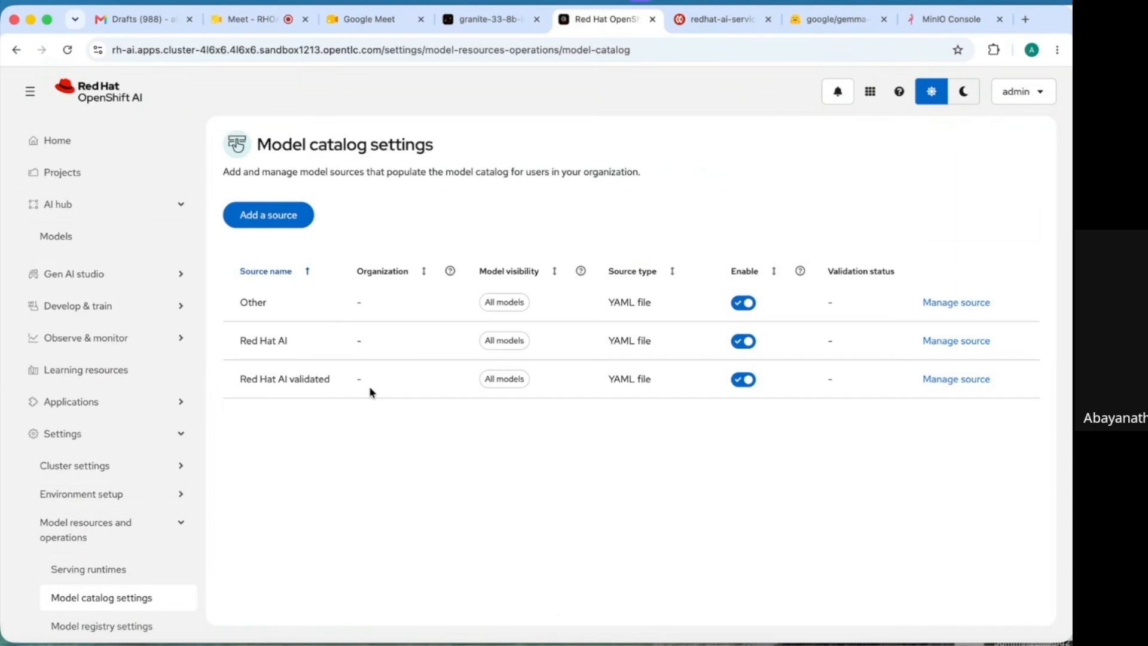
click(286, 219)
click(286, 254)
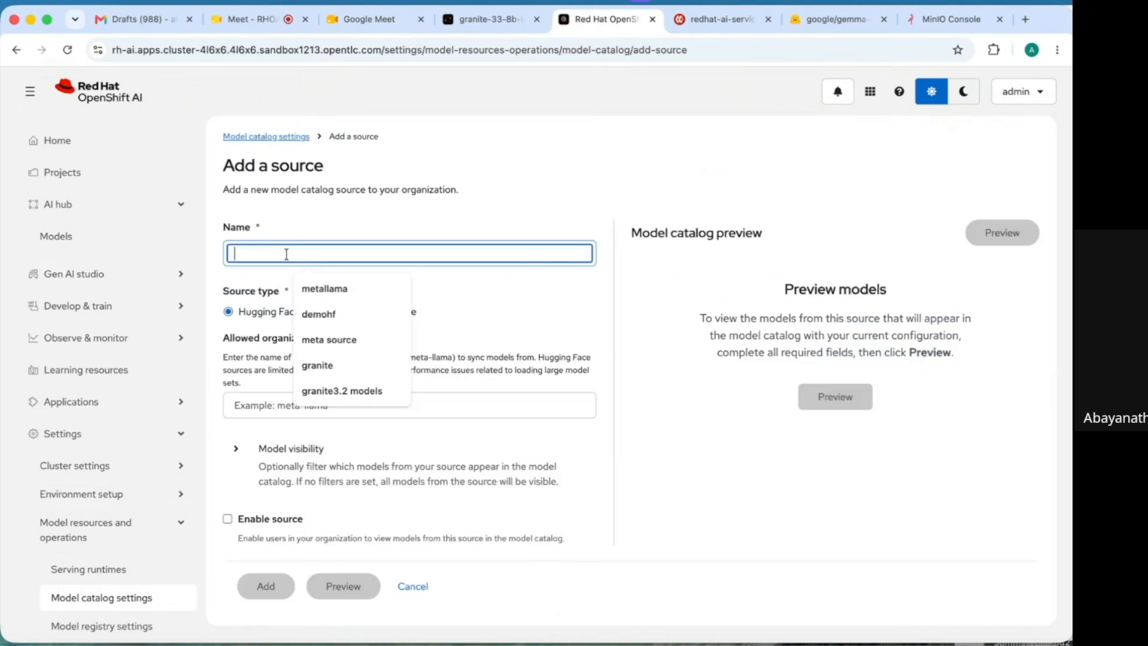
click(330, 388)
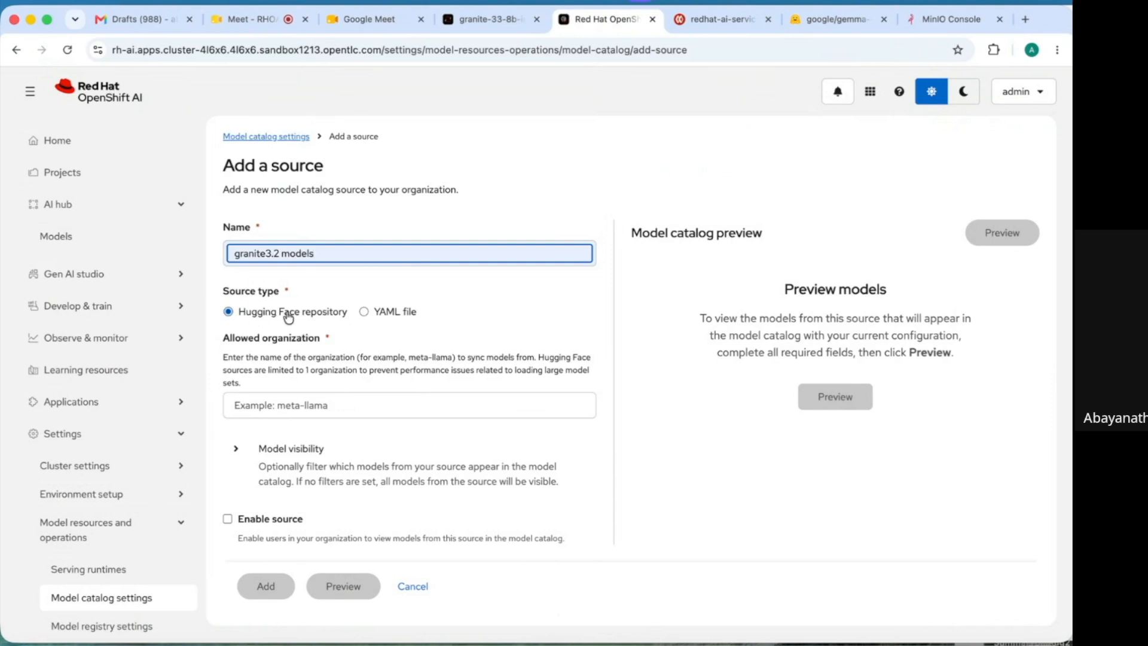
click(297, 406)
click(331, 467)
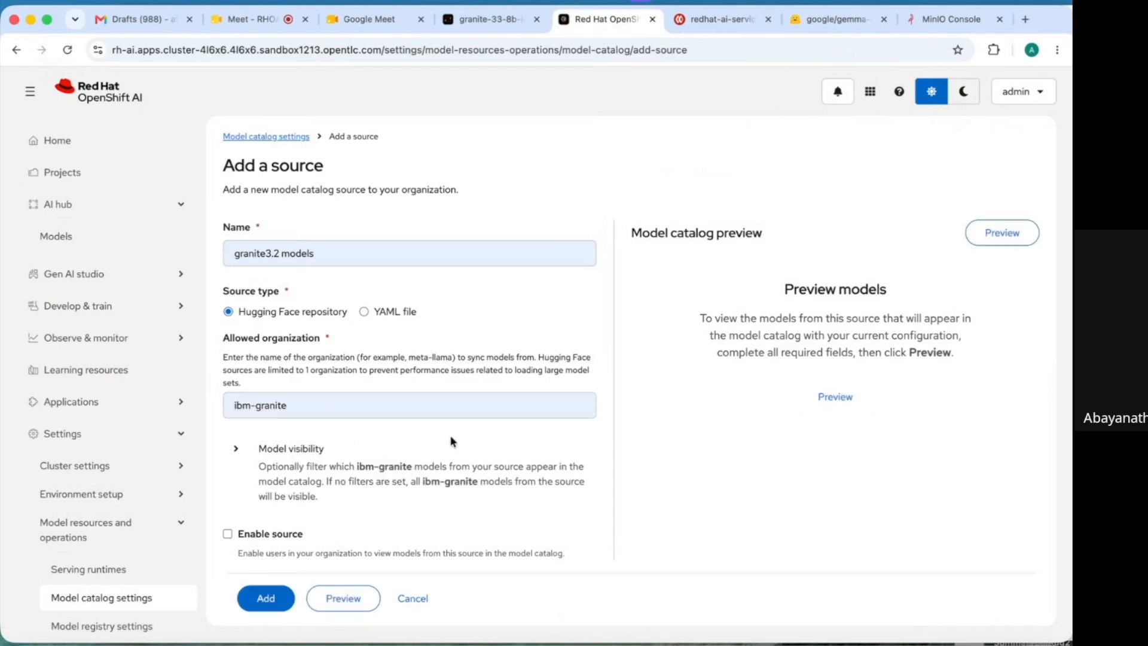
- Limit the source's model visibility to granite-3.2* and preview the 9 matching models
click(236, 449)
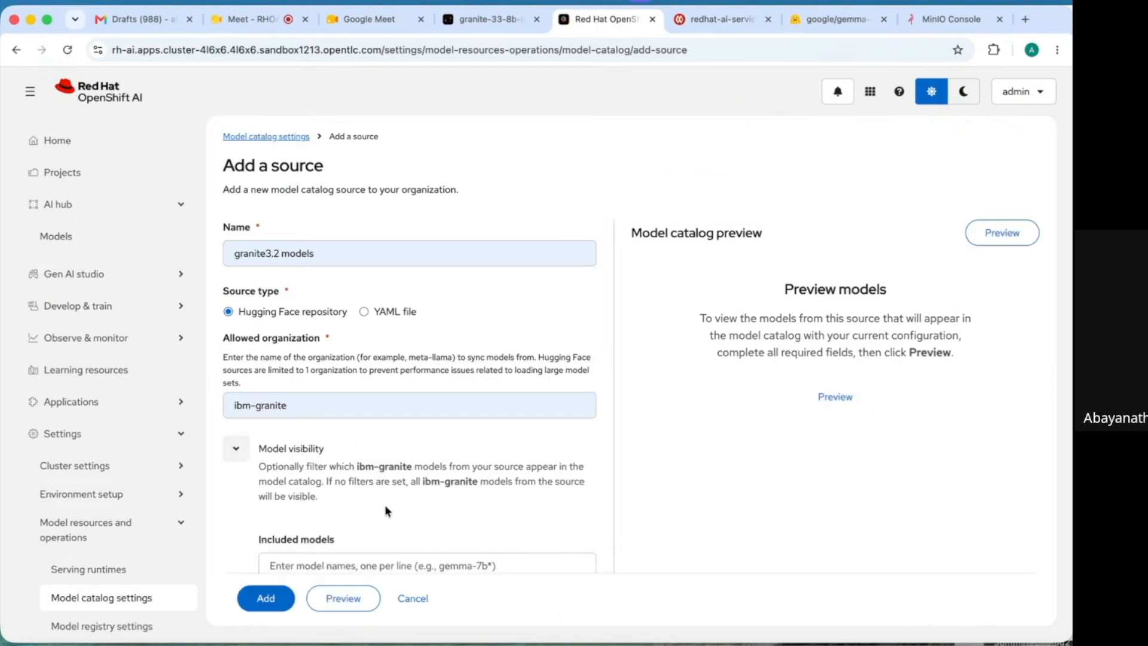
click(425, 568)
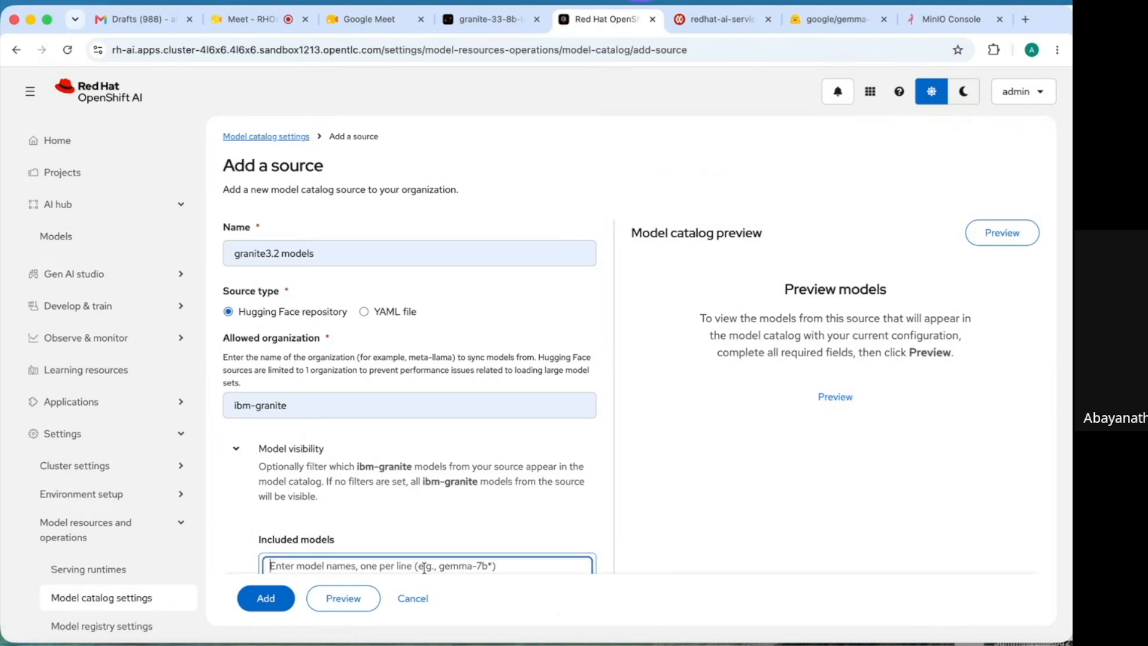
text(grani)
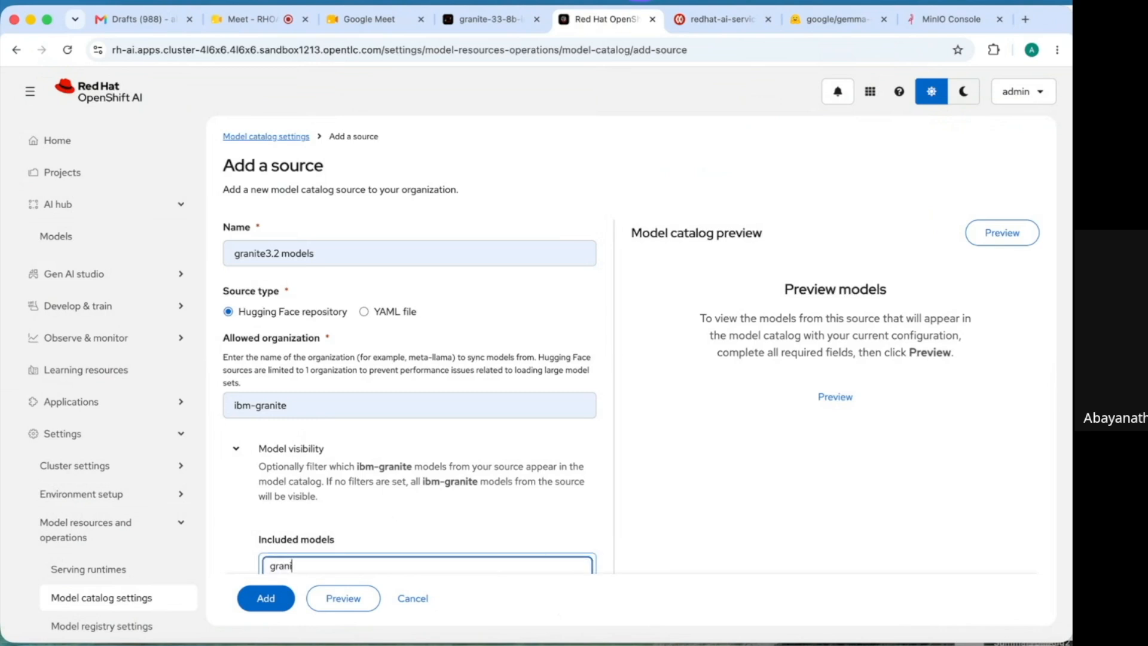
text(te-3.2*)
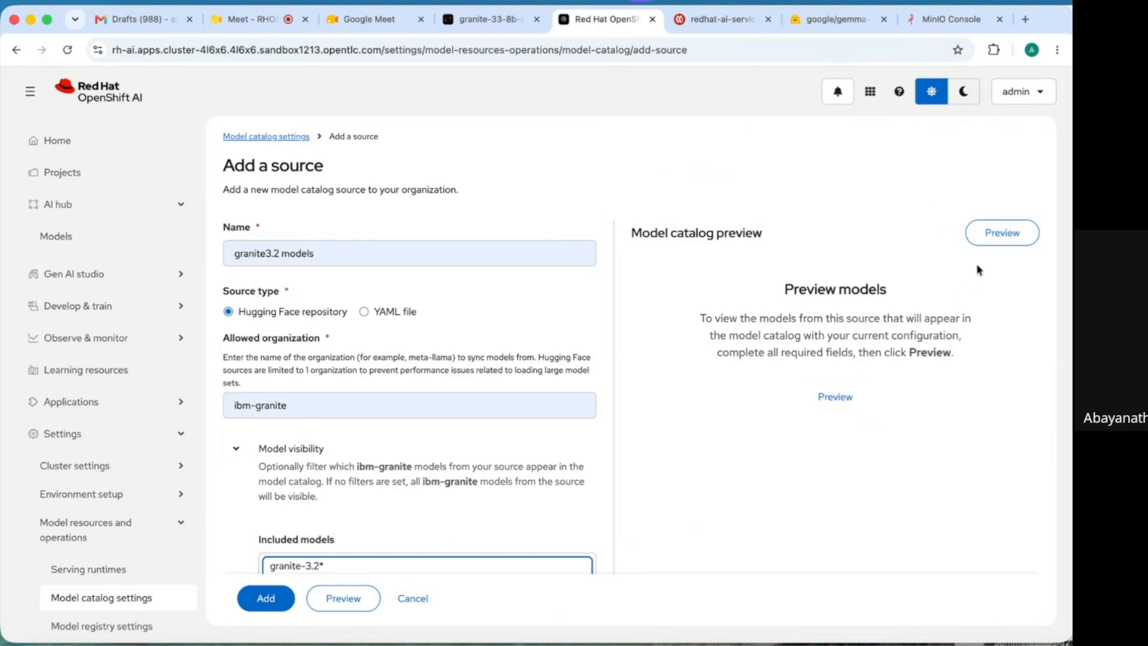
click(988, 234)
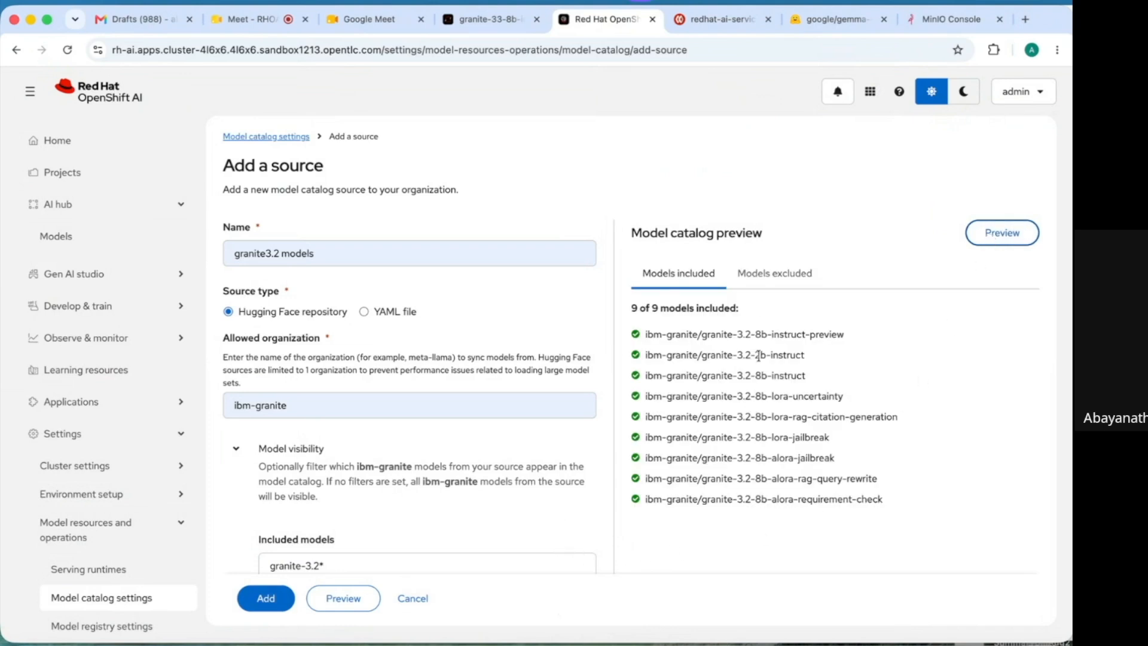
click(839, 22)
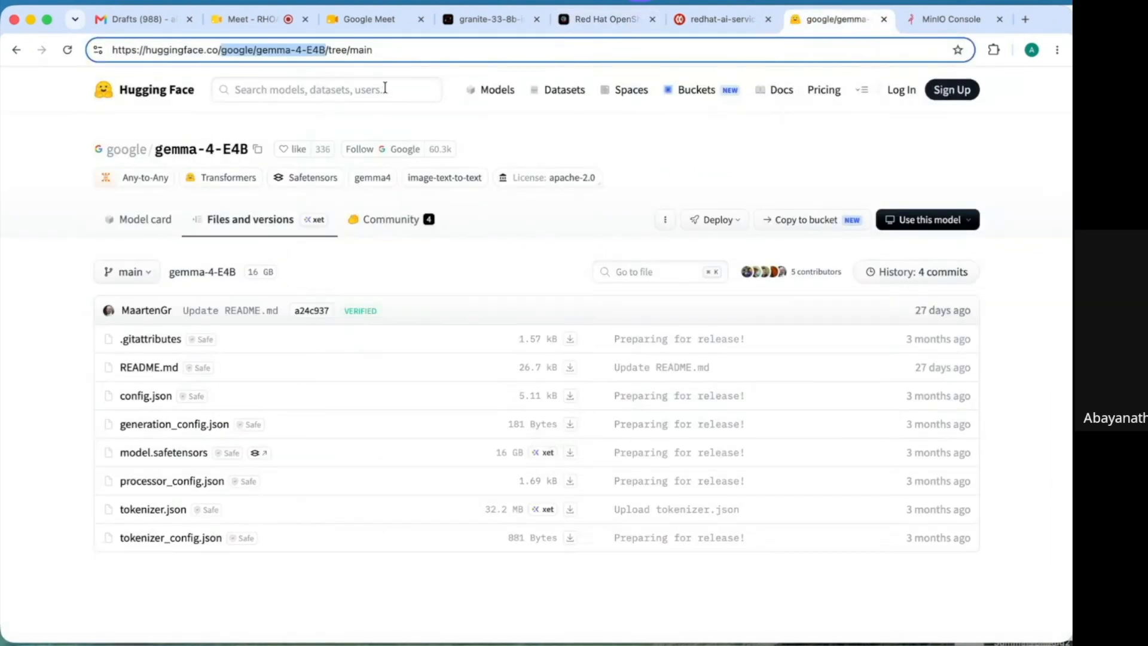
- Search Hugging Face for ibm-granite/granite-3.2 models, then return to the source's included-models filter
click(484, 98)
text(ibm-)
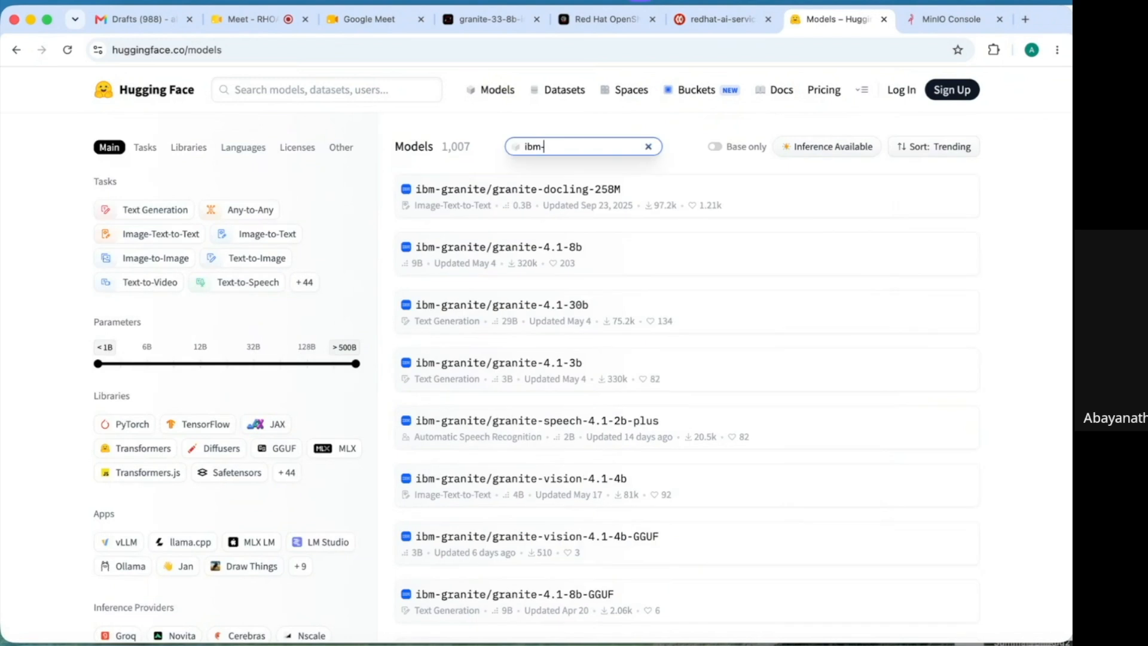
text(granite/grani)
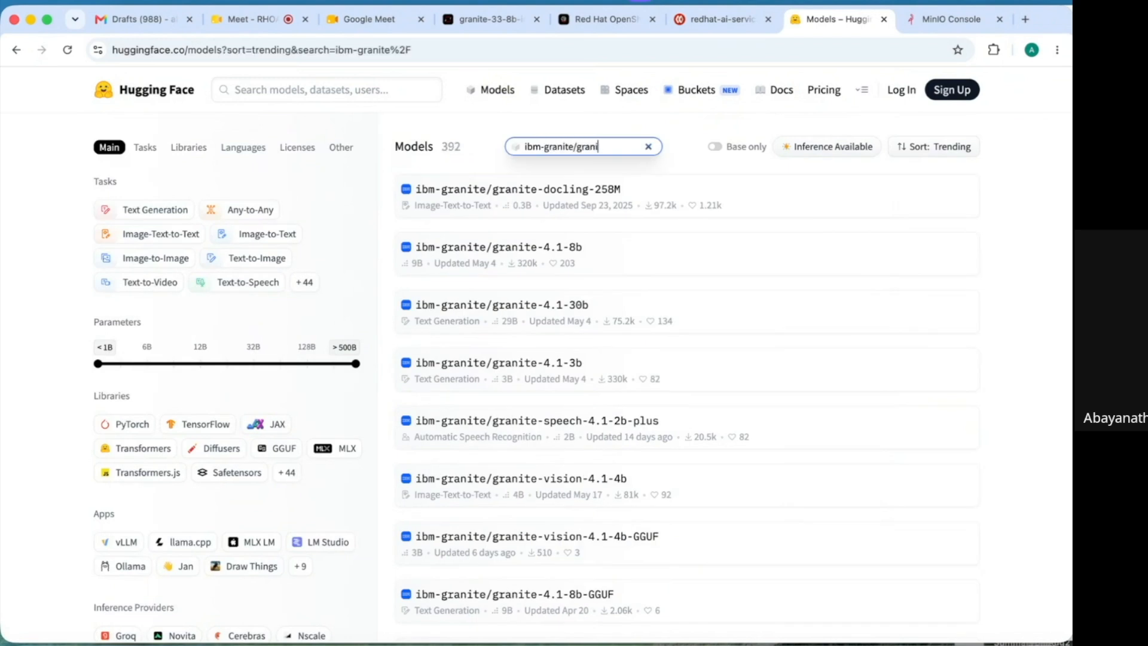
text(te-3.2)
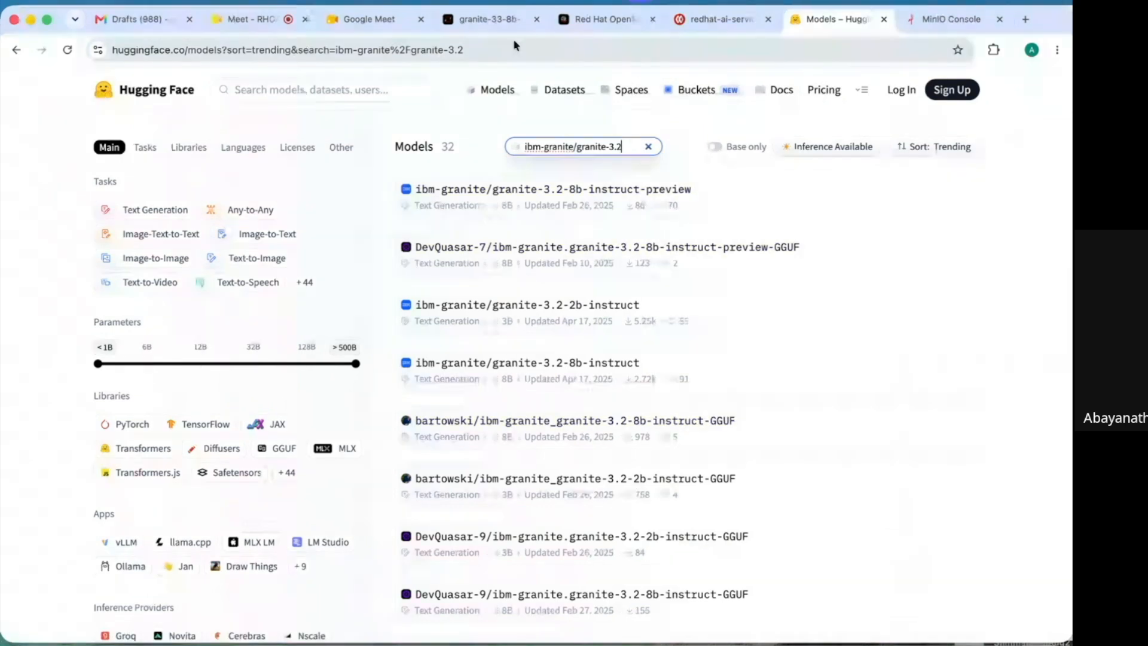
click(589, 23)
click(464, 562)
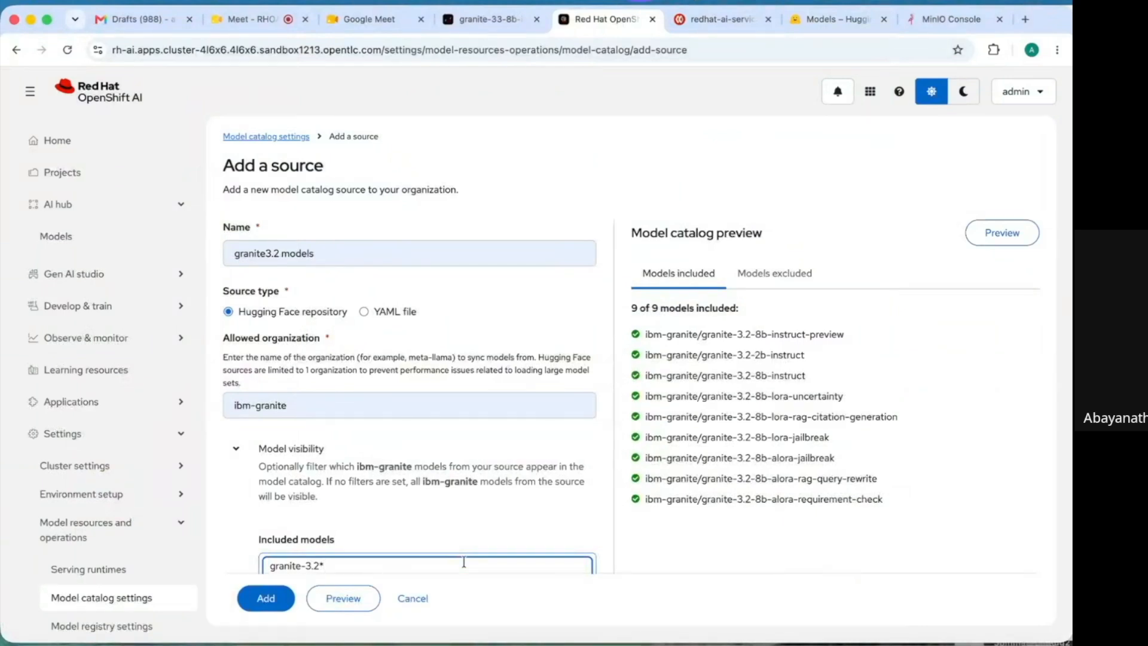
- Enable the granite3.2 models source and save it to the model catalog settings
key(Tab)
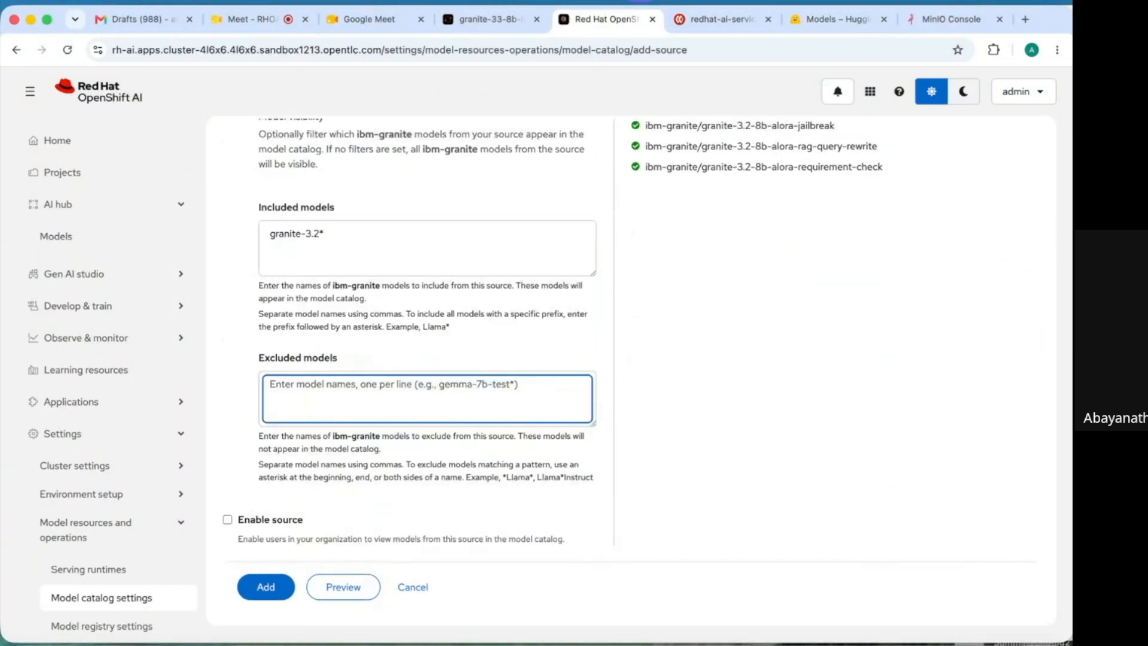
click(229, 520)
click(267, 588)
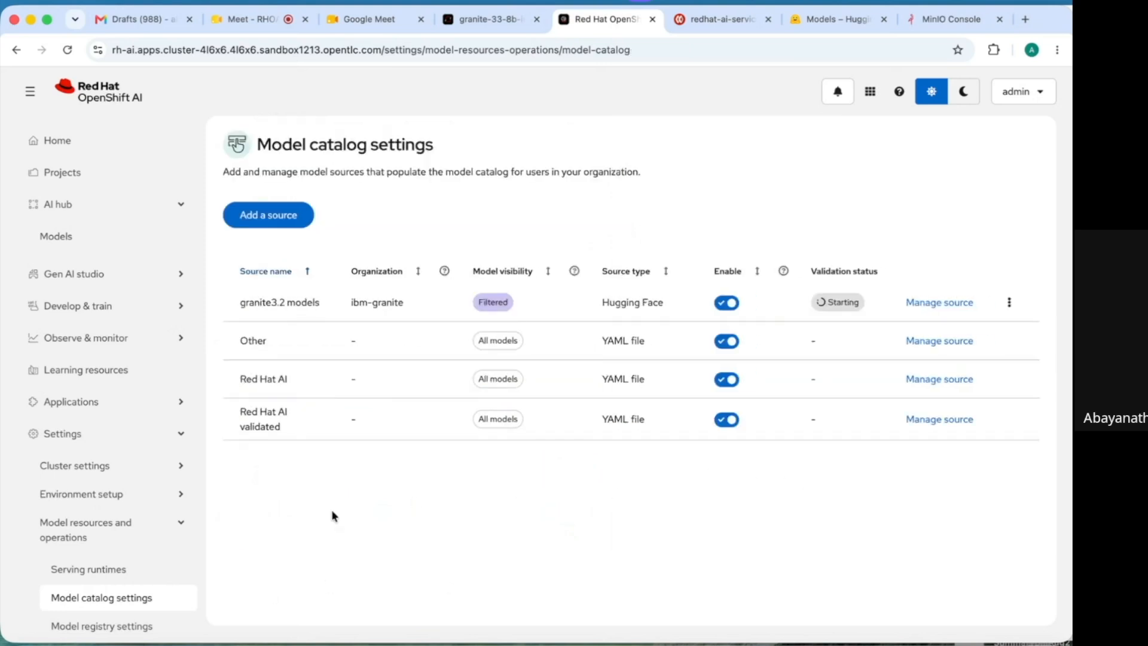
click(181, 495)
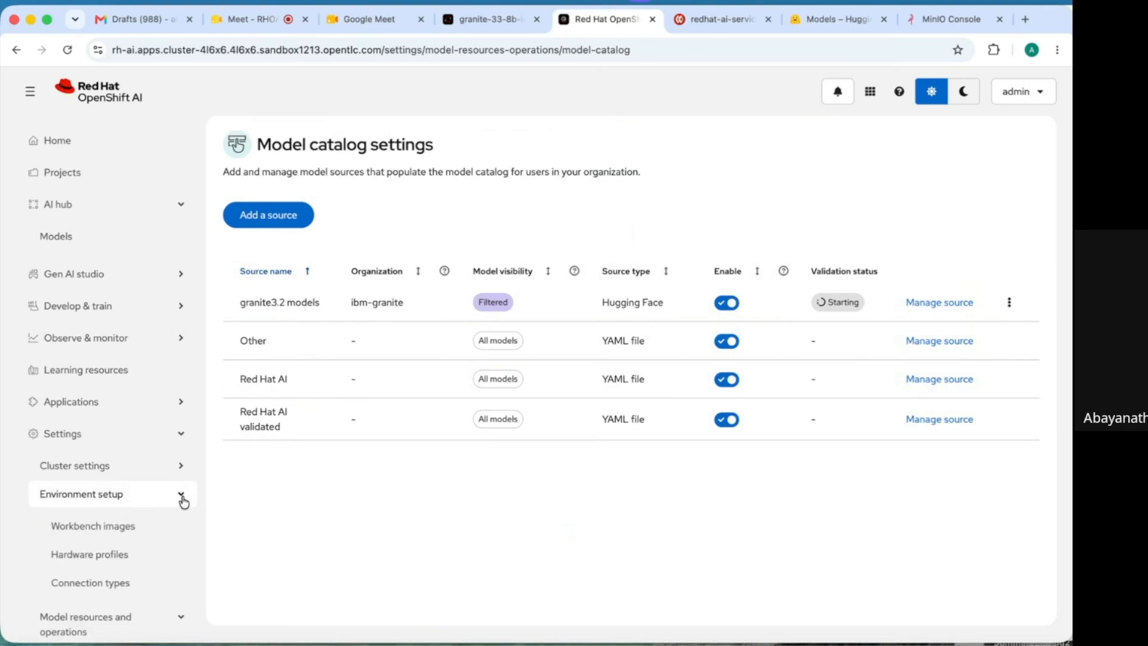
- Browse the hardware profiles list and open, then cancel, editing of the Demo-gpu profile
click(114, 554)
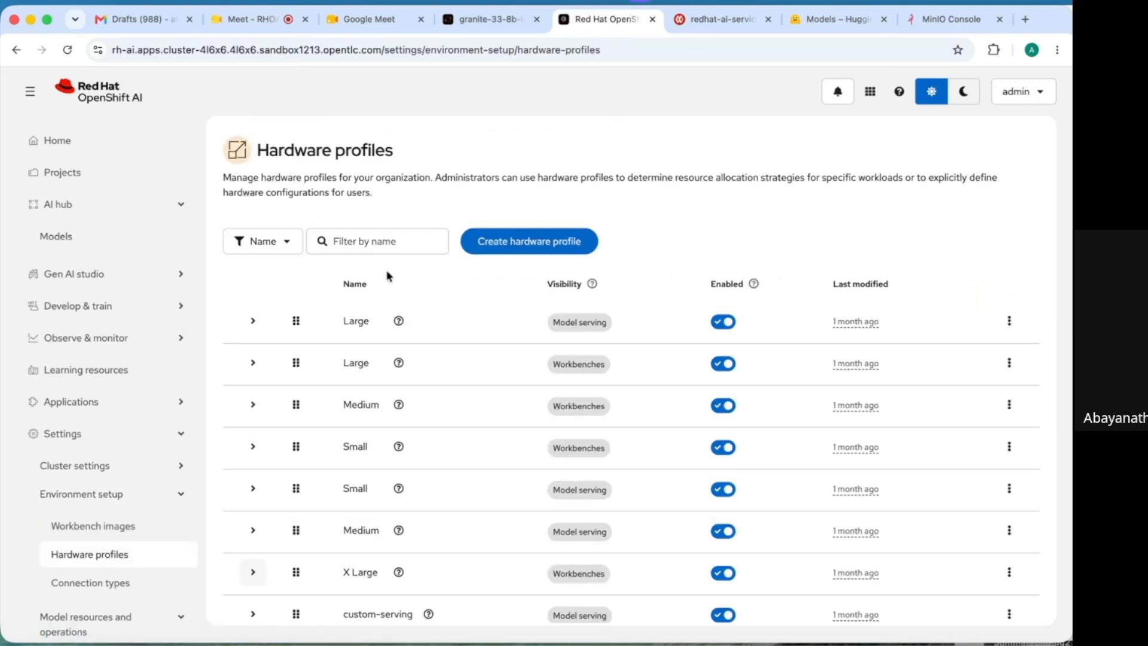
drag(214, 331, 249, 561)
scroll(267, 616, down, 5)
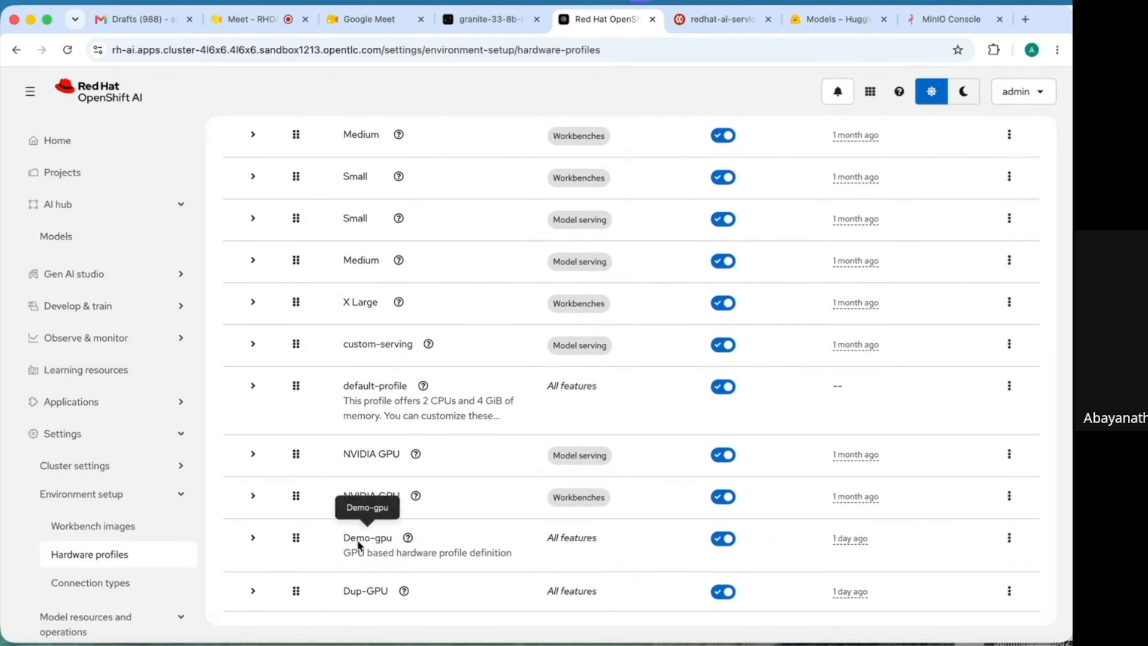
click(1011, 546)
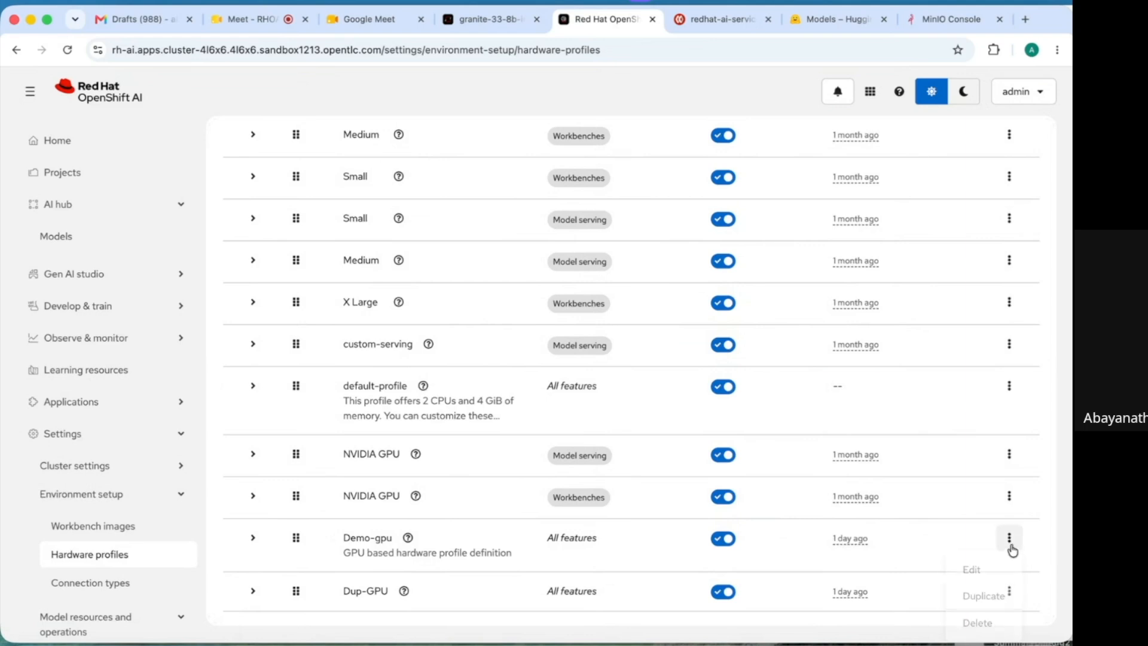
click(980, 570)
click(387, 294)
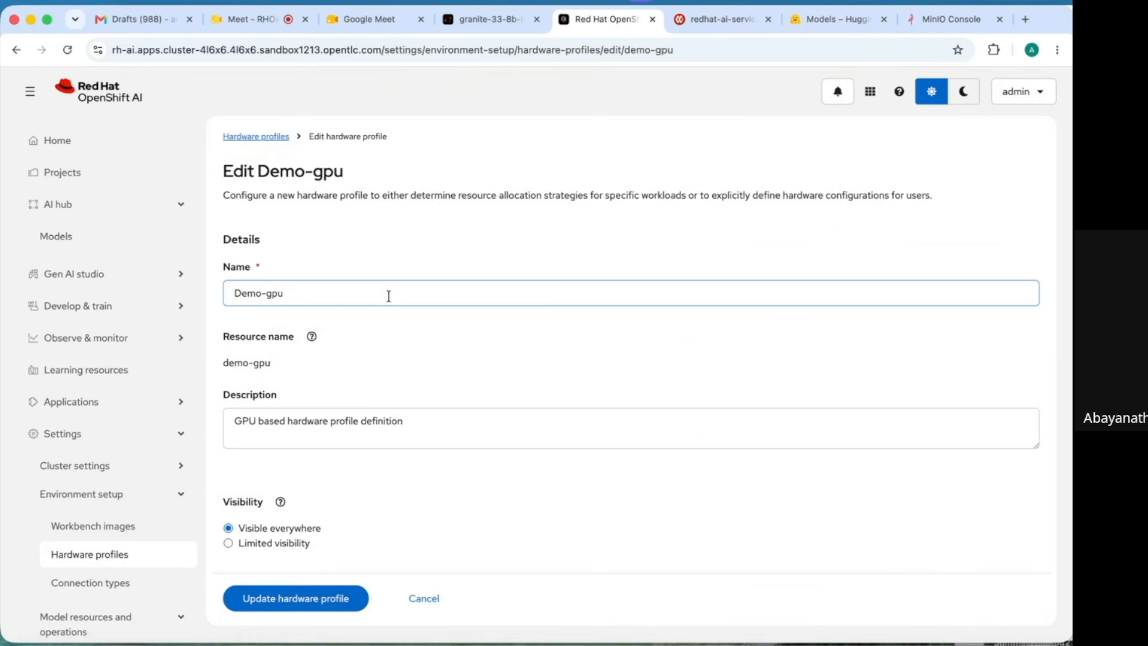
click(526, 501)
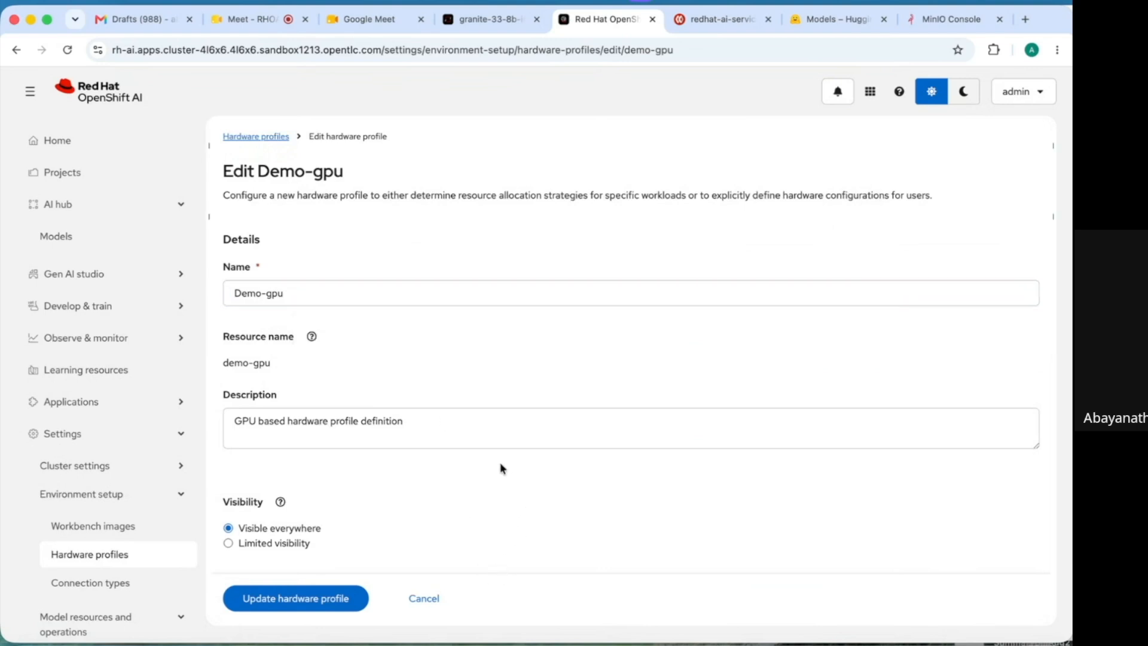
click(429, 599)
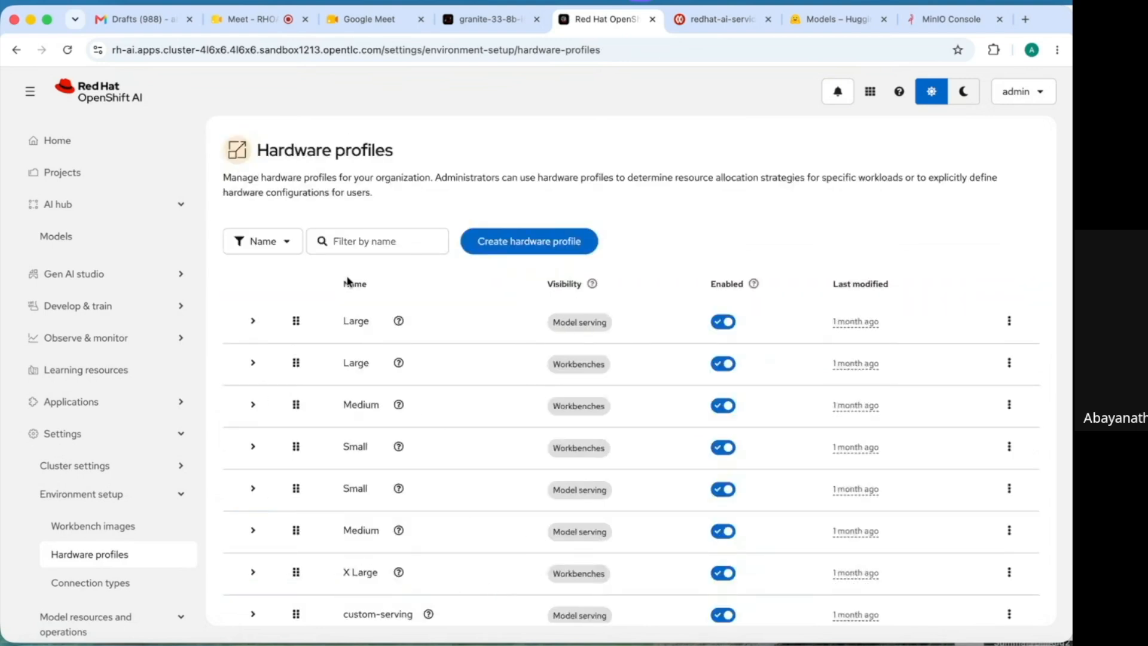
- Filter profiles by 'Demo', review Demo-gpu's nvidia.com/gpu resource and toleration, then open it for editing
click(396, 242)
text(Demo)
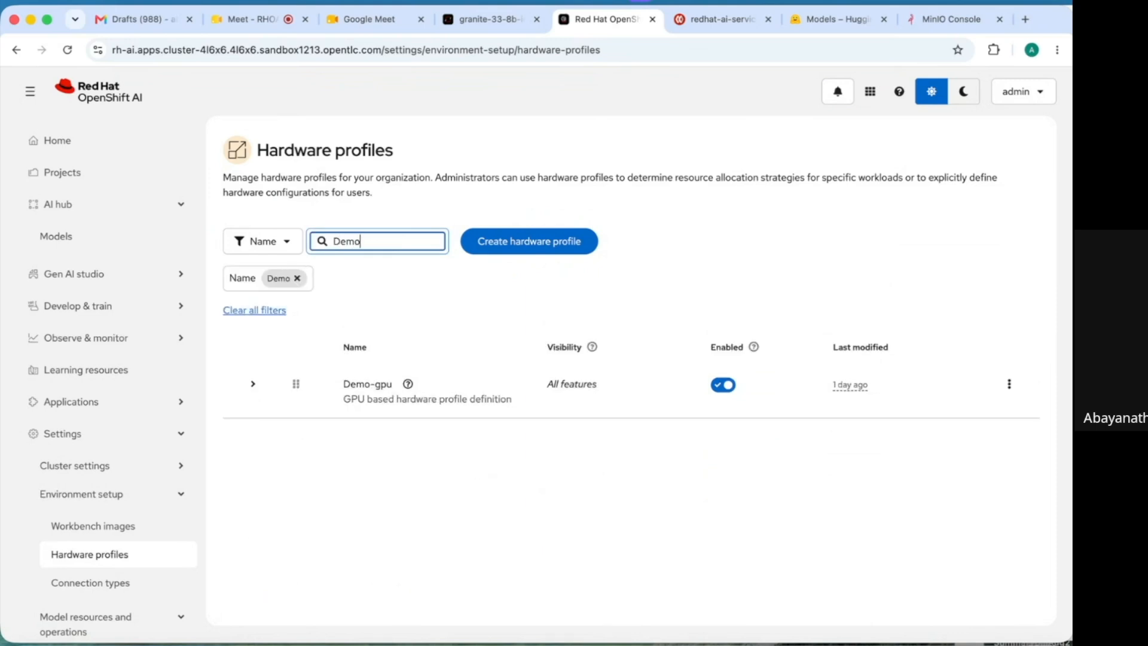
click(253, 390)
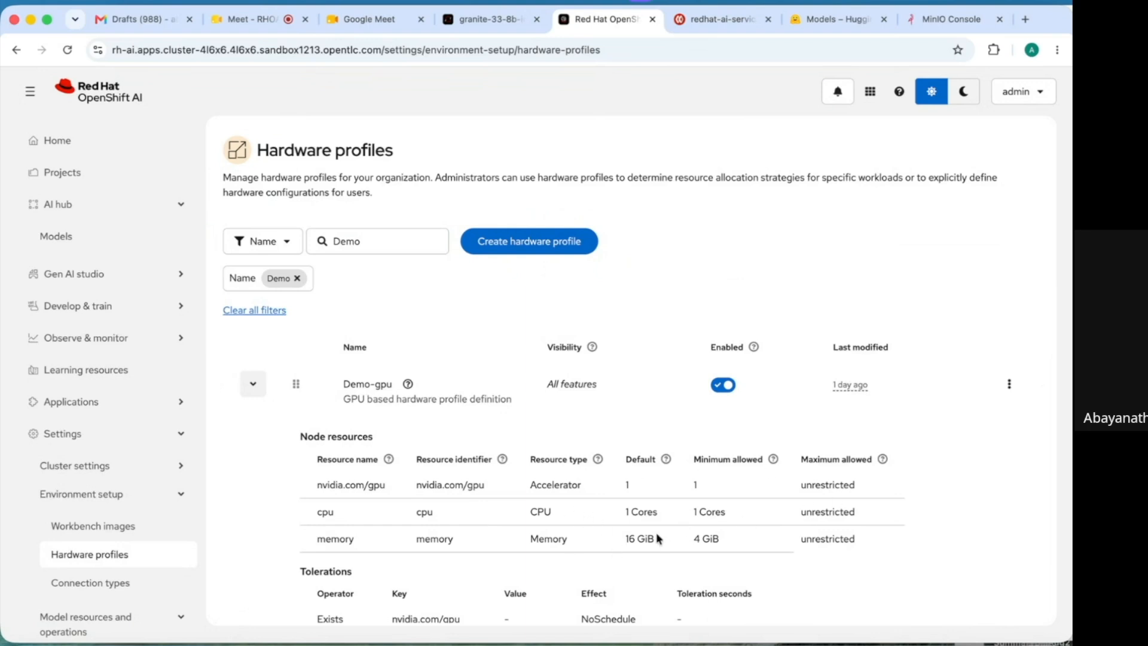
drag(316, 485, 590, 489)
click(824, 584)
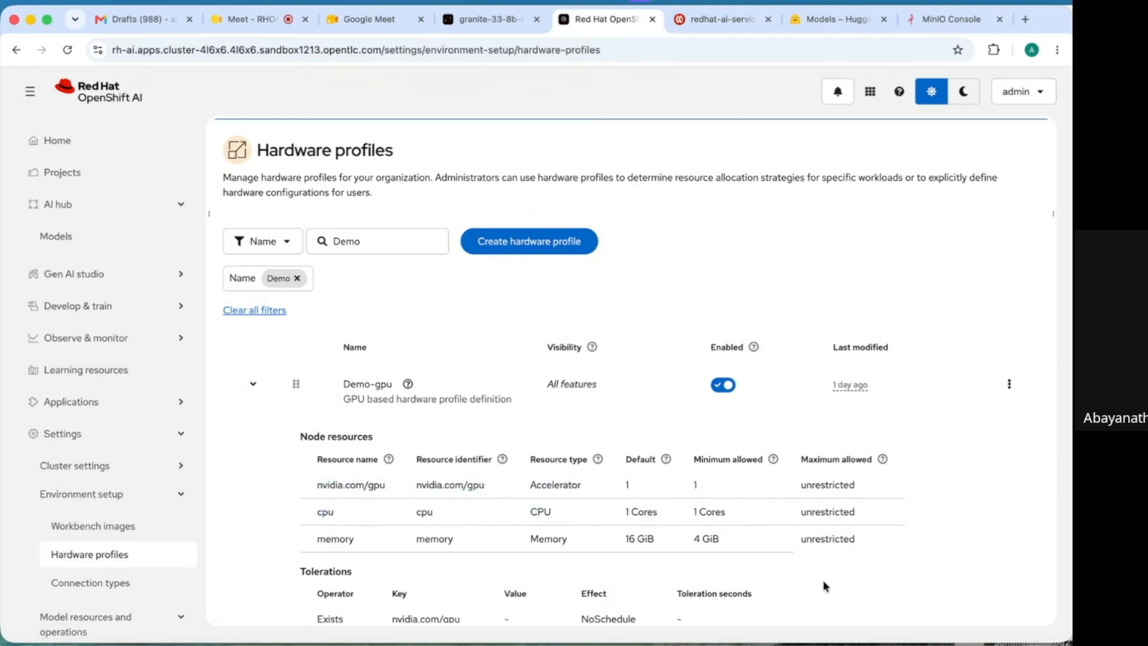
drag(291, 572, 353, 610)
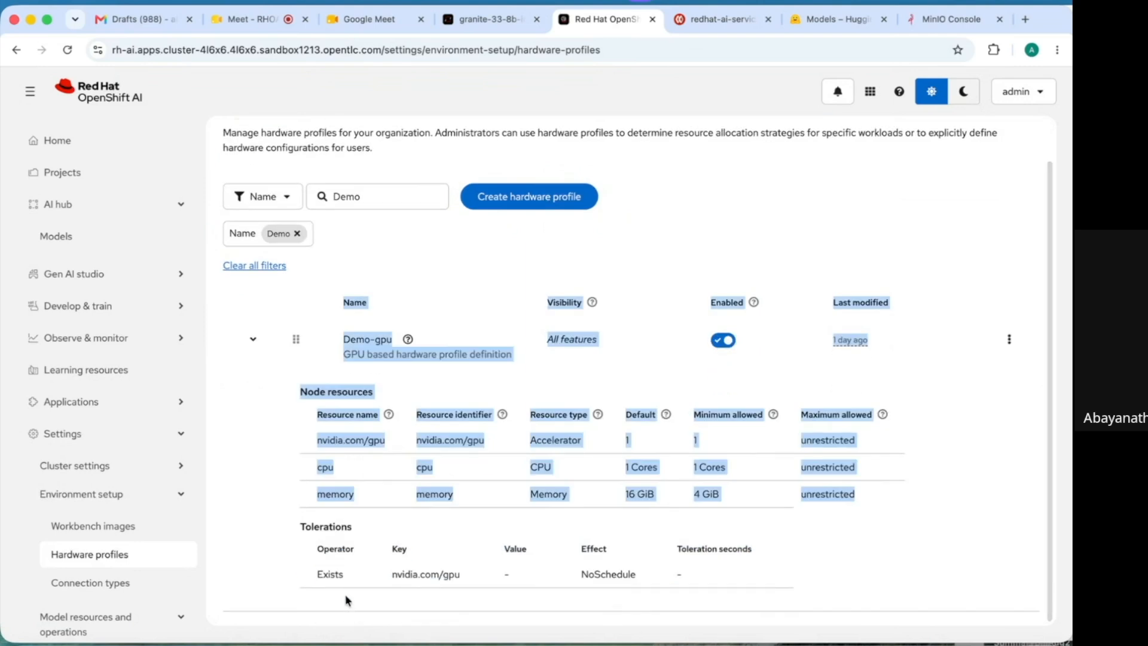
click(263, 587)
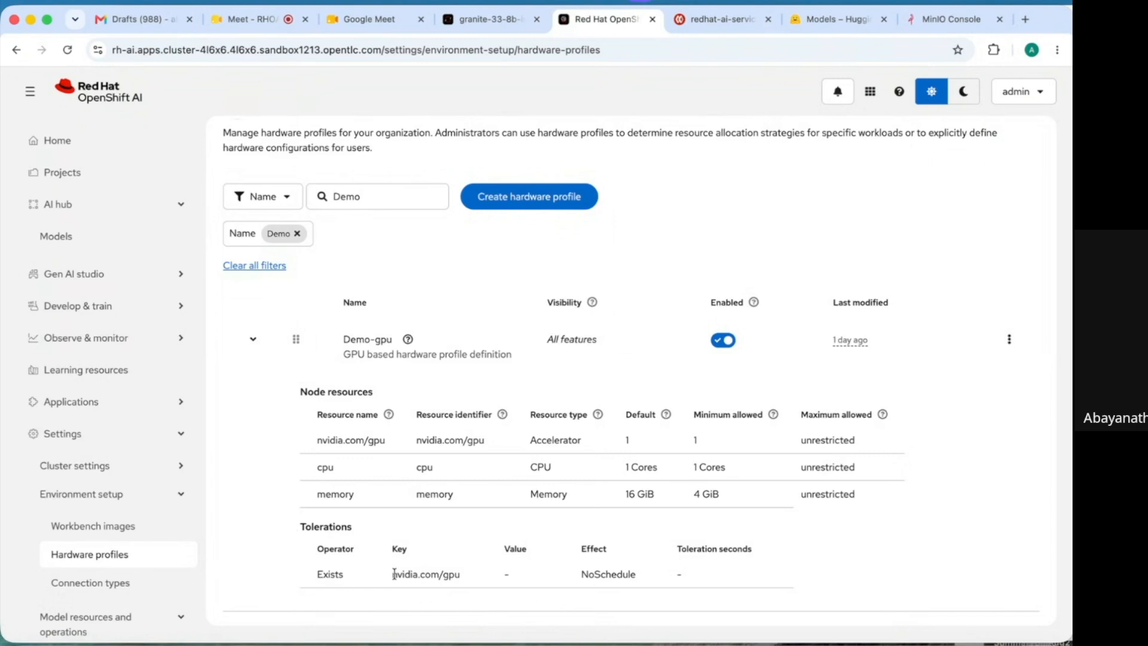
drag(394, 575, 479, 574)
click(480, 575)
click(1010, 342)
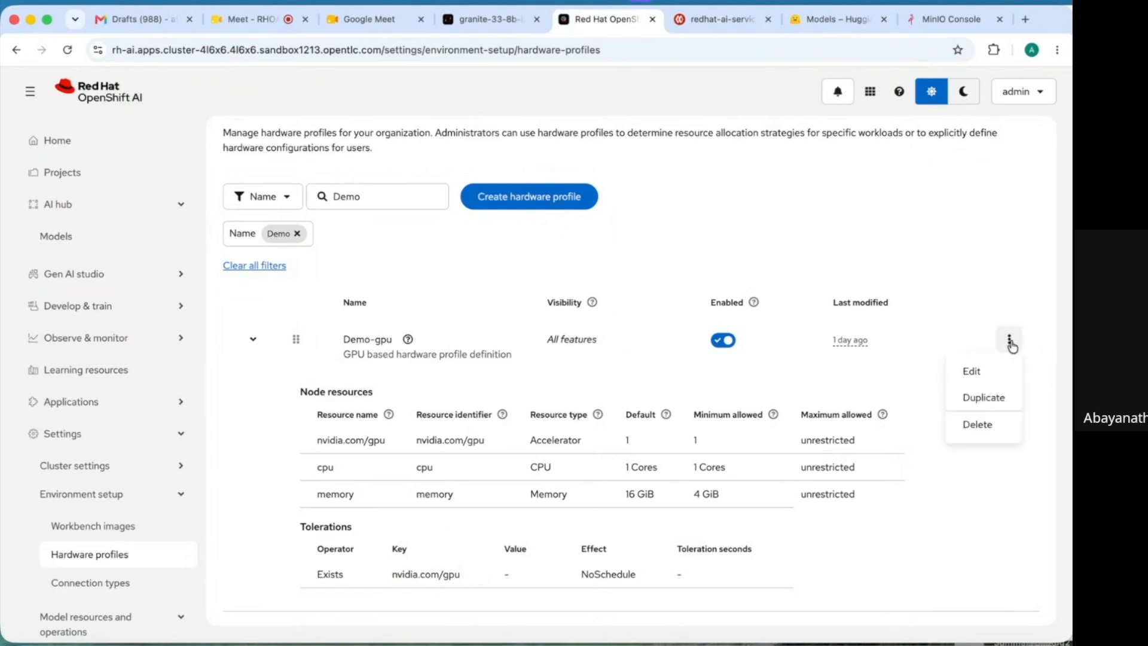
click(972, 374)
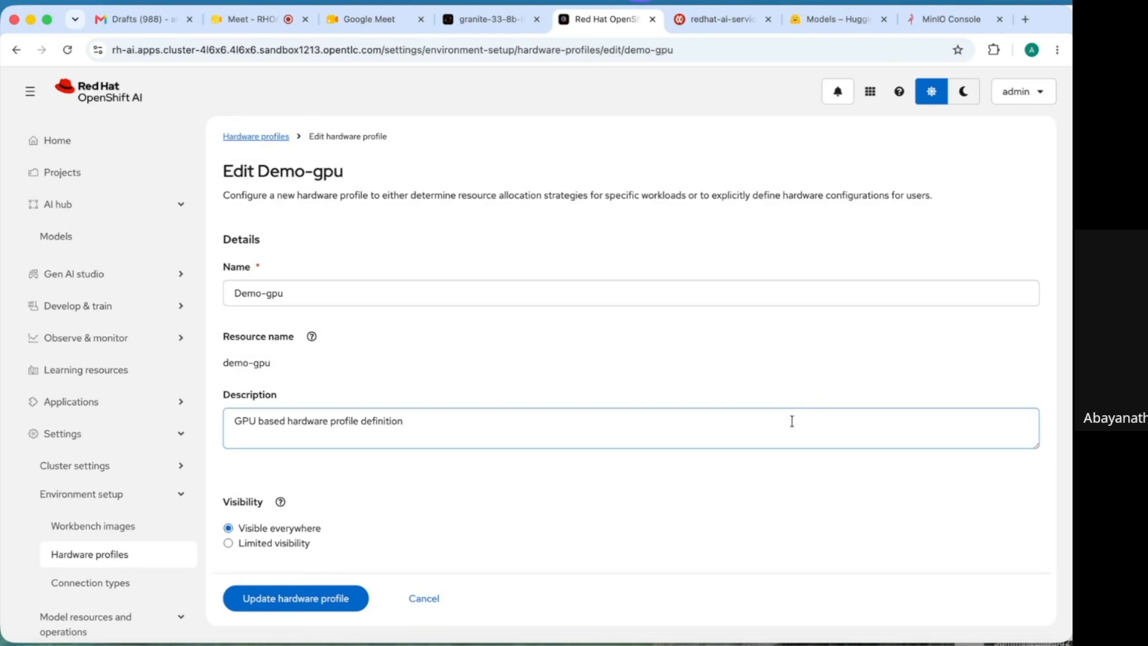
- Check Demo-gpu's defaults (nvidia.com/gpu 1, 1 CPU core, 16 GiB memory) without saving, then return to model catalog settings
click(541, 434)
scroll(311, 370, down, 5)
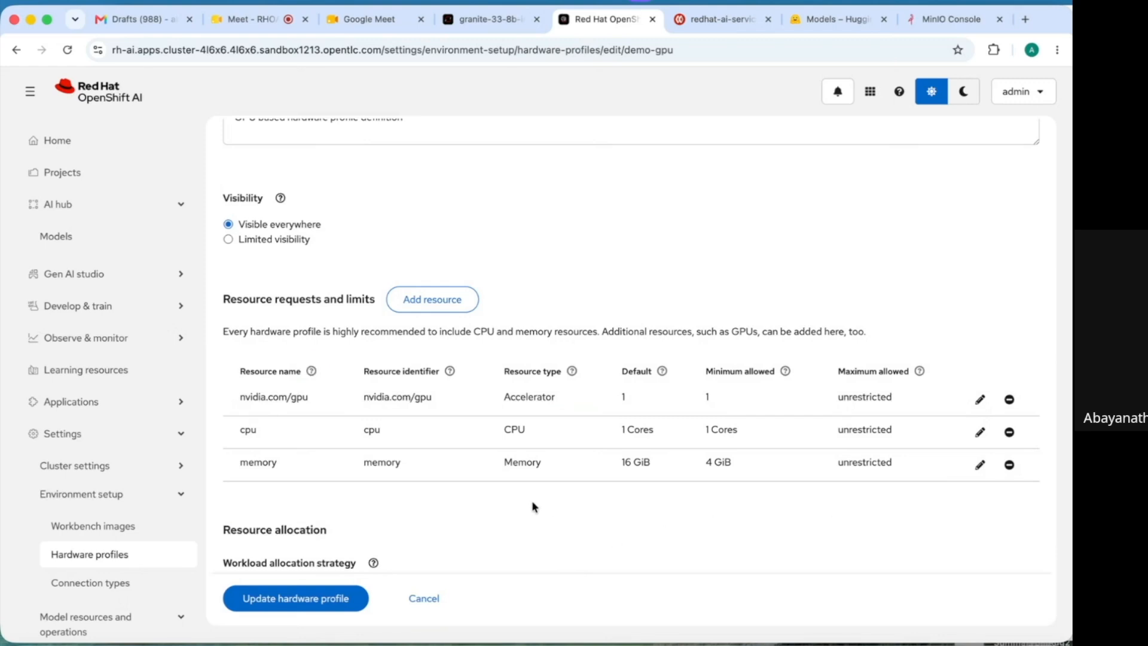
key(Tab)
key(Tab)
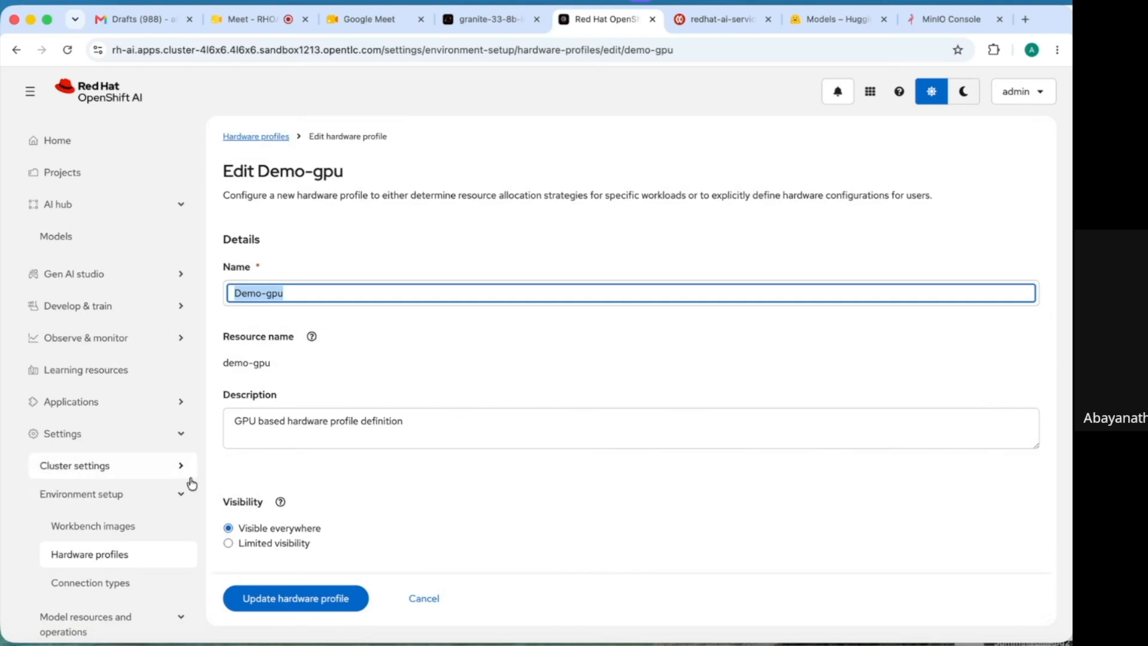
click(186, 496)
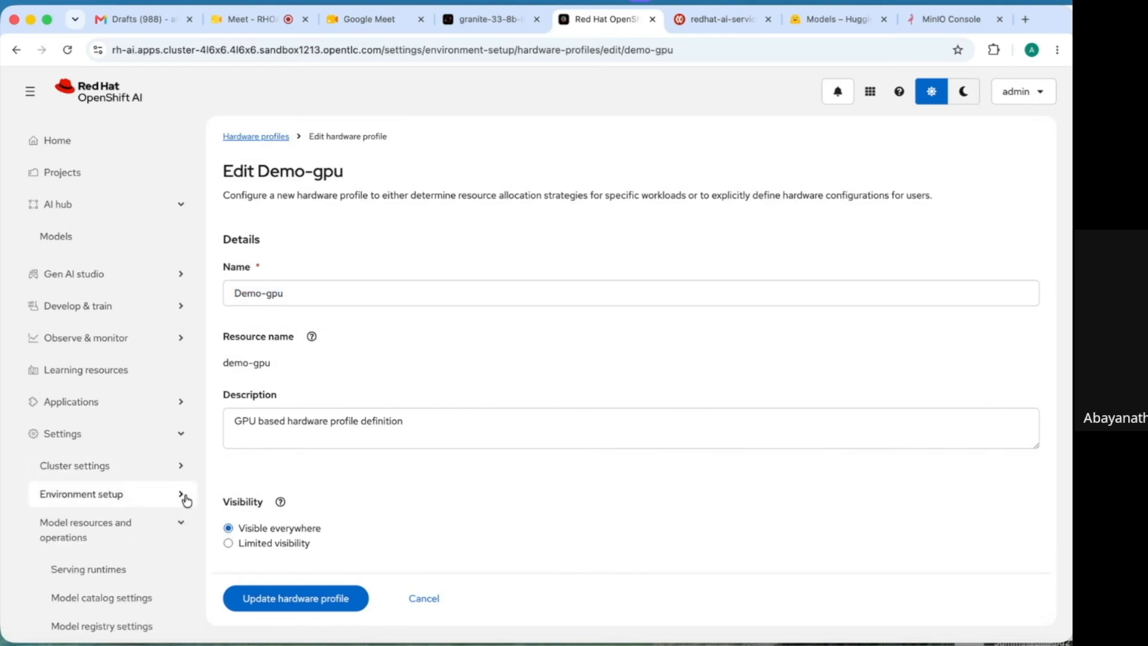
click(128, 600)
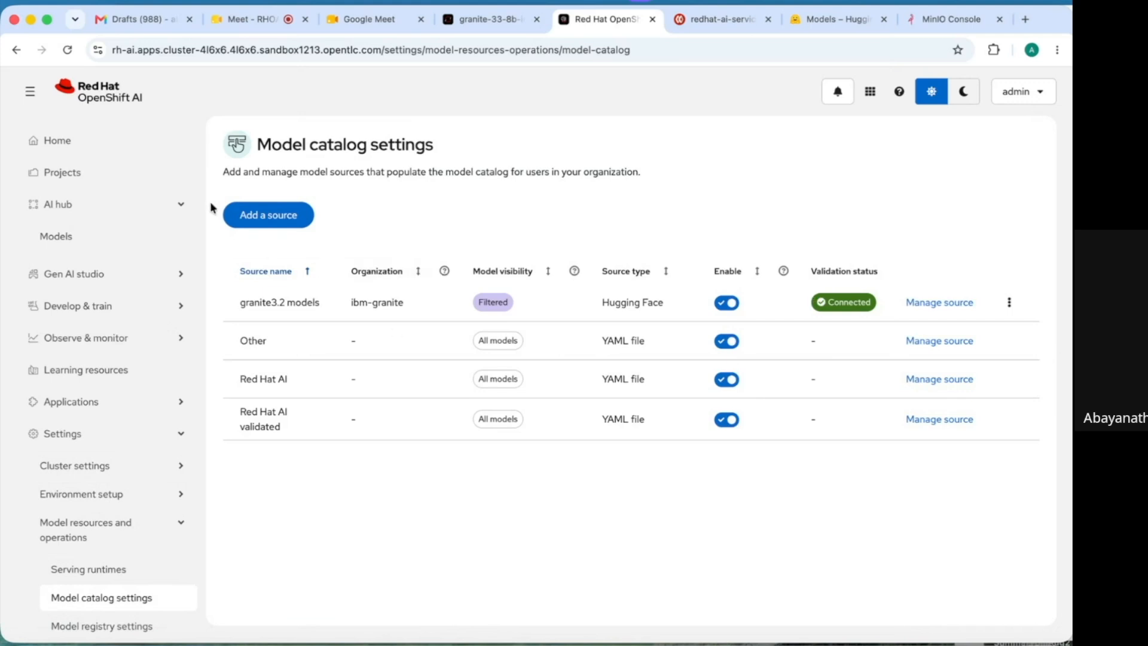
- Open the AI hub model catalog, show models from other sources, and scroll to the granite-3.2-8b-instruct card
click(187, 205)
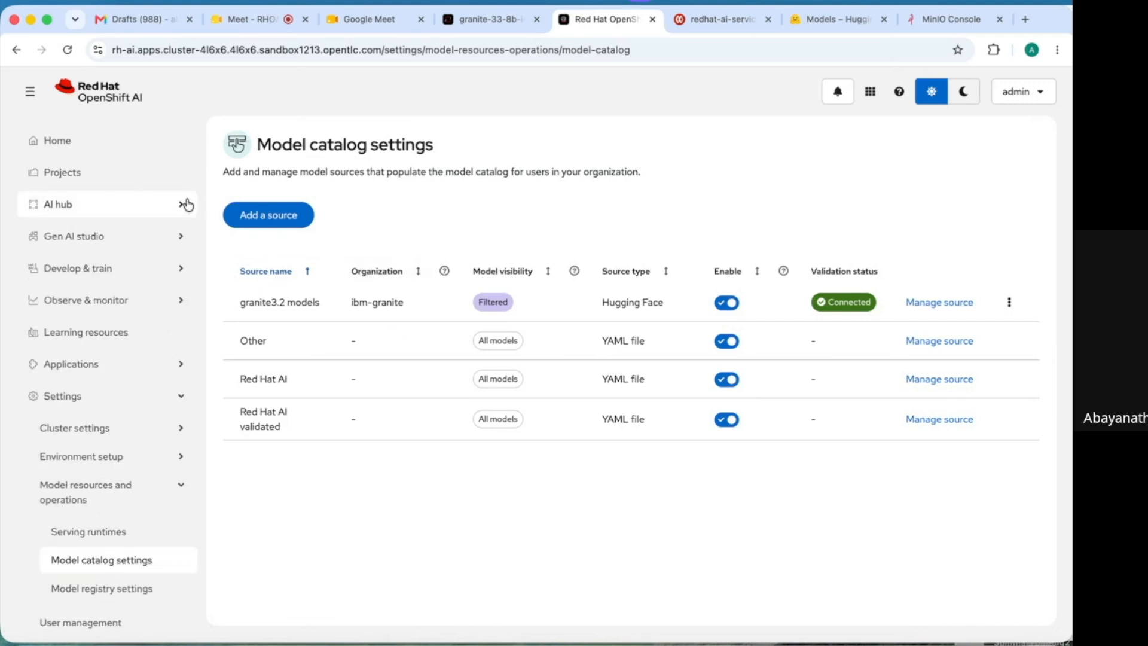
click(186, 205)
click(96, 236)
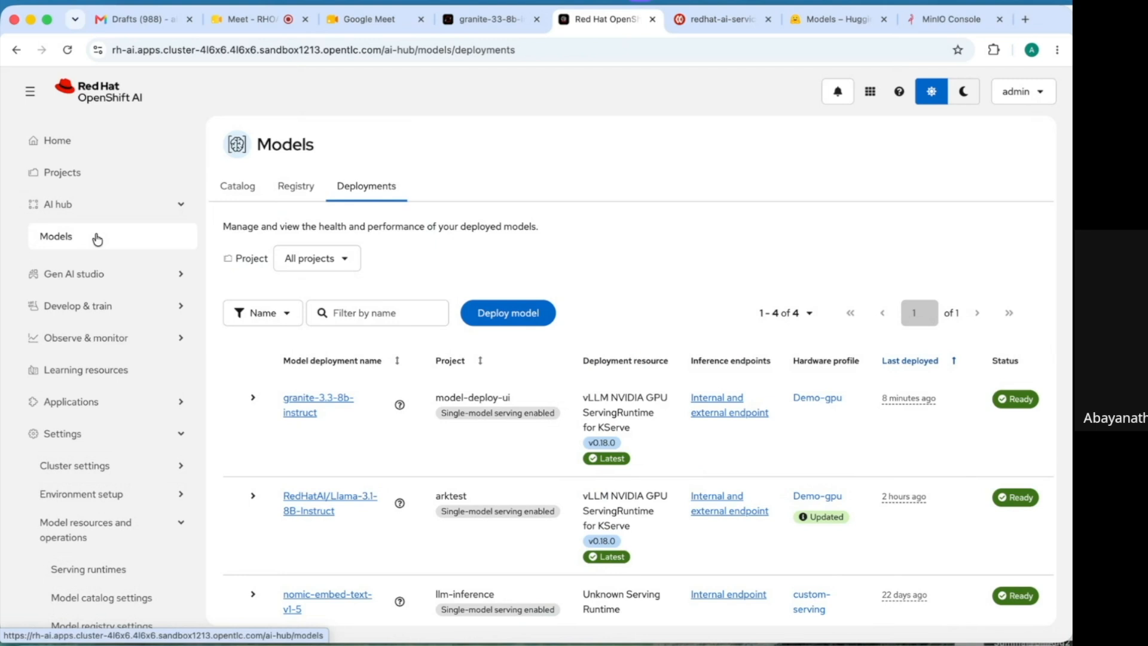
click(237, 186)
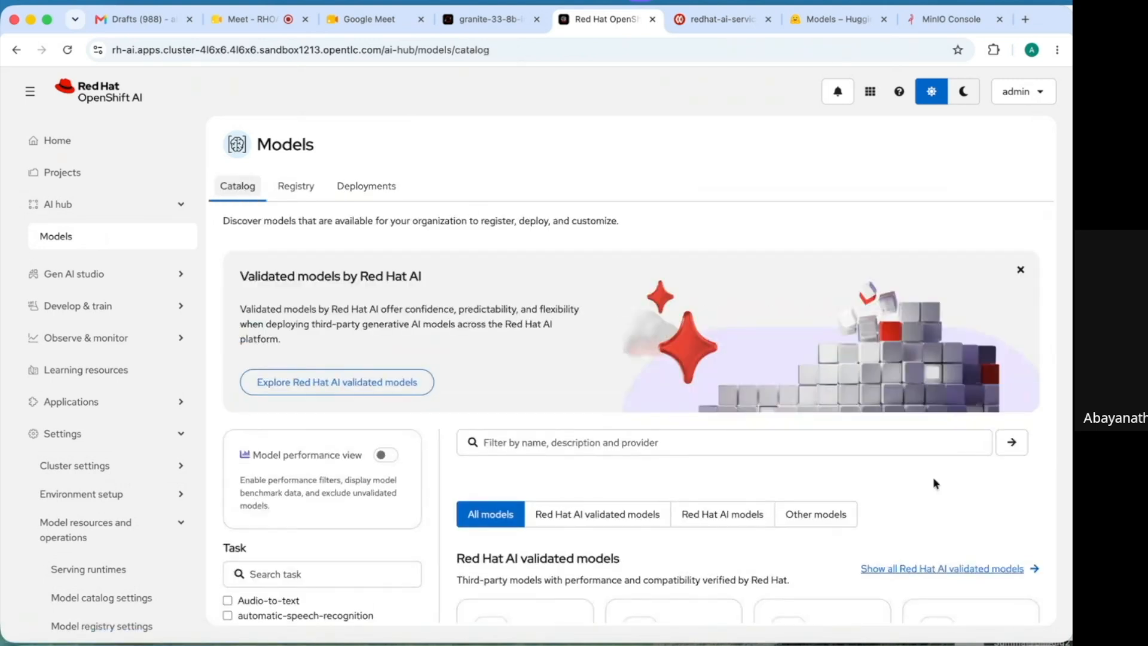
click(825, 524)
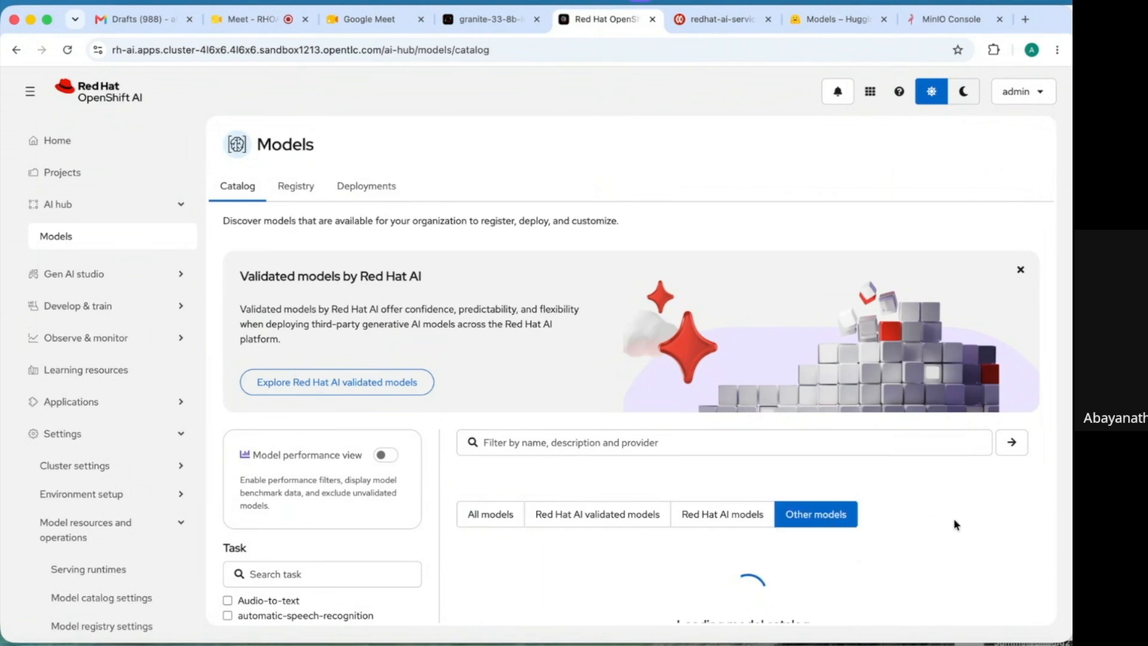
scroll(910, 529, down, 5)
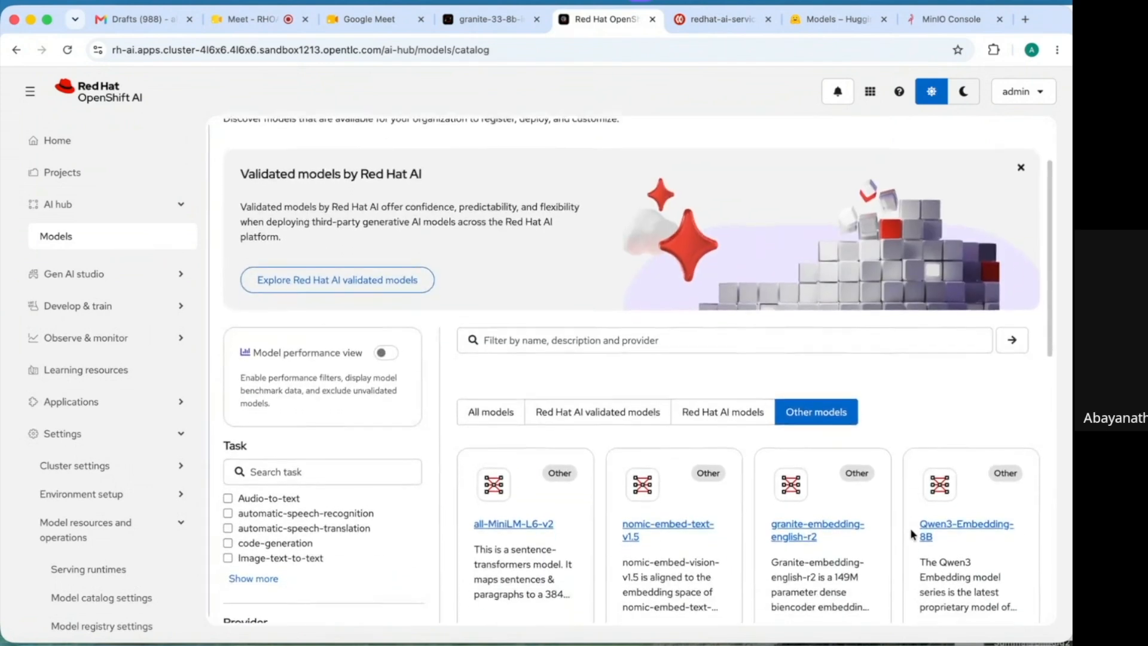
scroll(909, 528, down, 6)
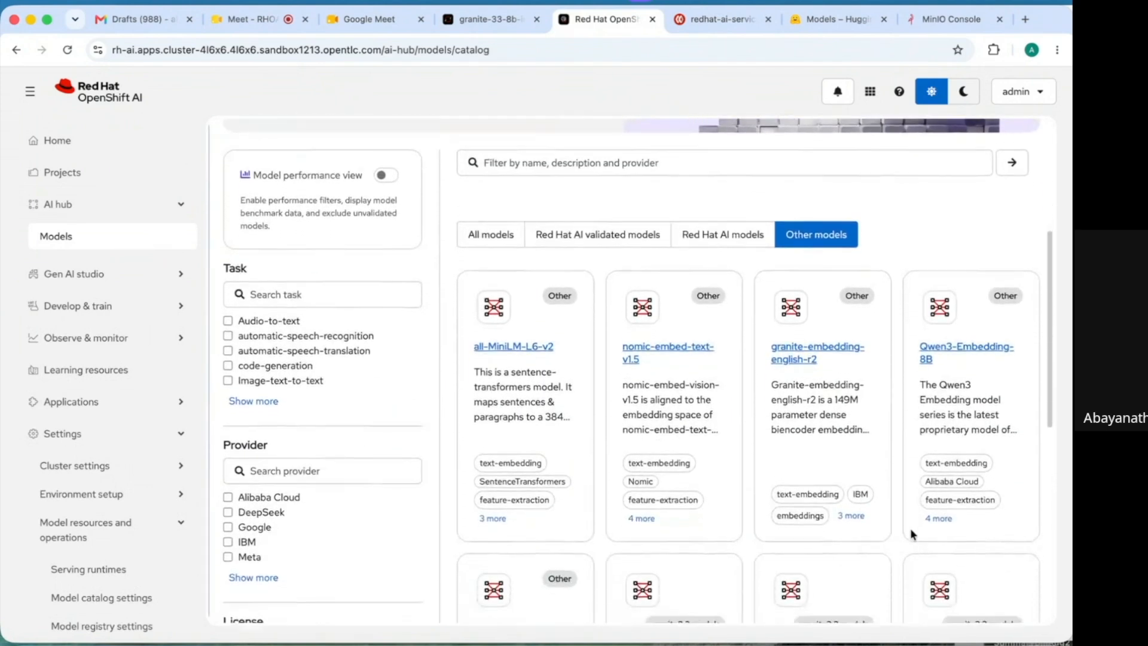
scroll(910, 528, down, 3)
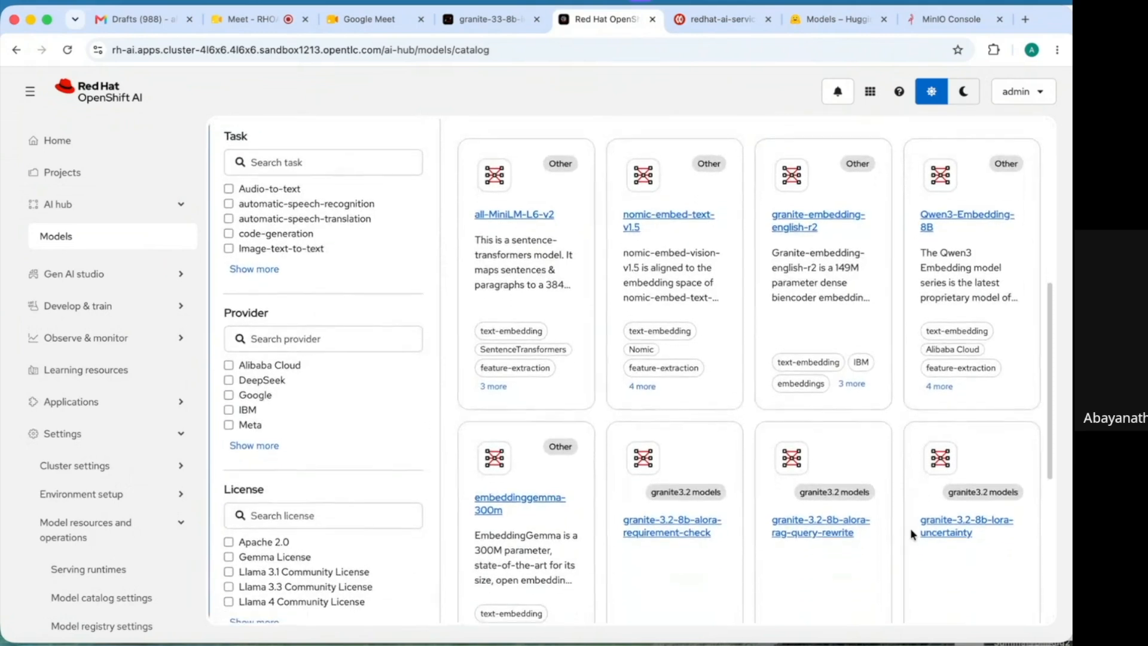
scroll(910, 529, up, 1)
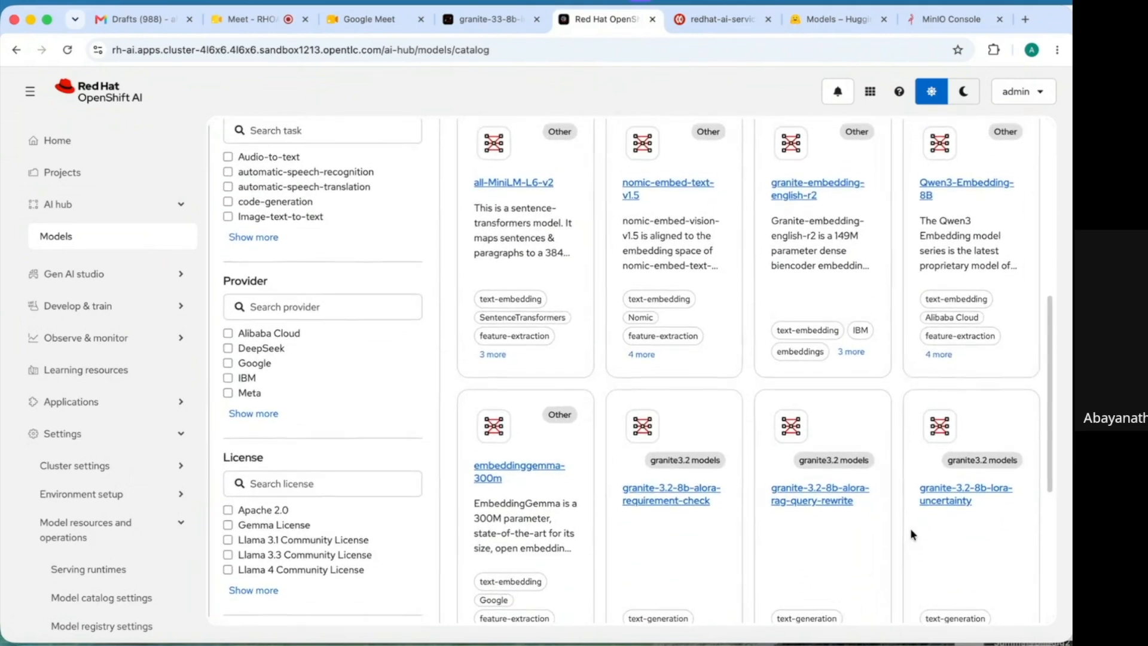
scroll(909, 528, down, 6)
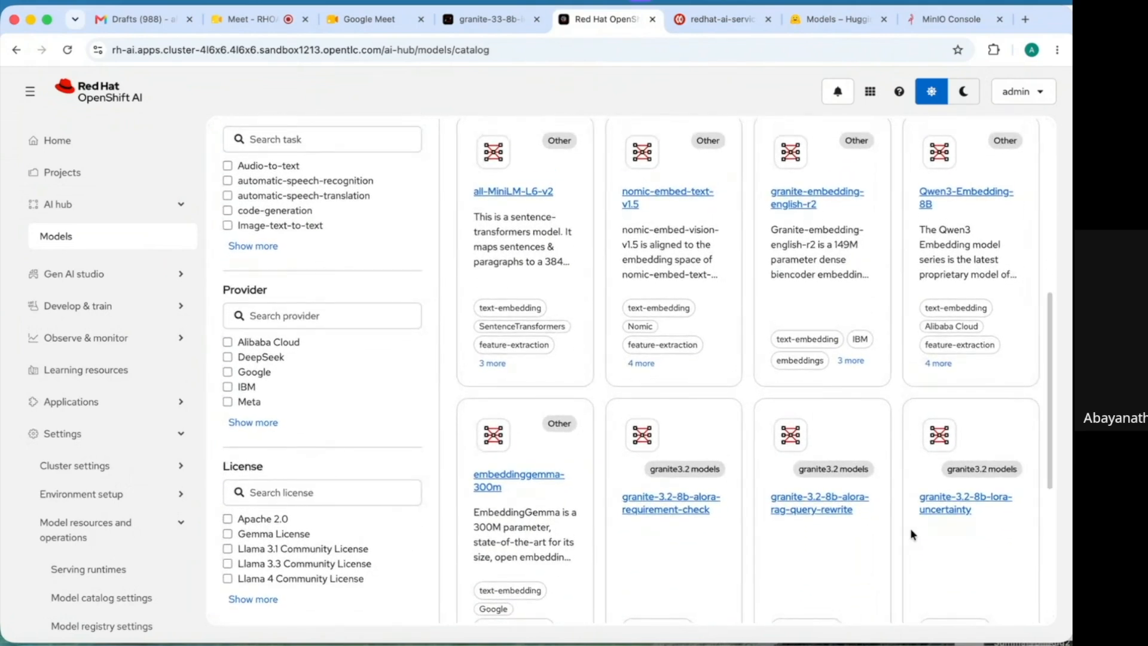
scroll(989, 501, down, 4)
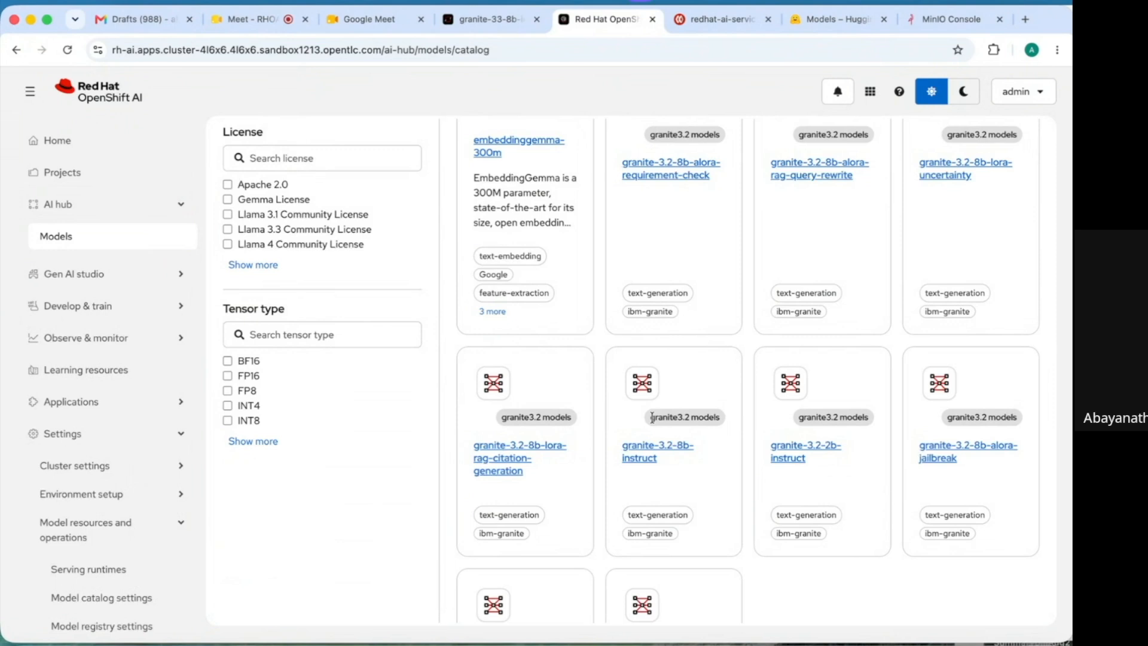
scroll(654, 422, down, 2)
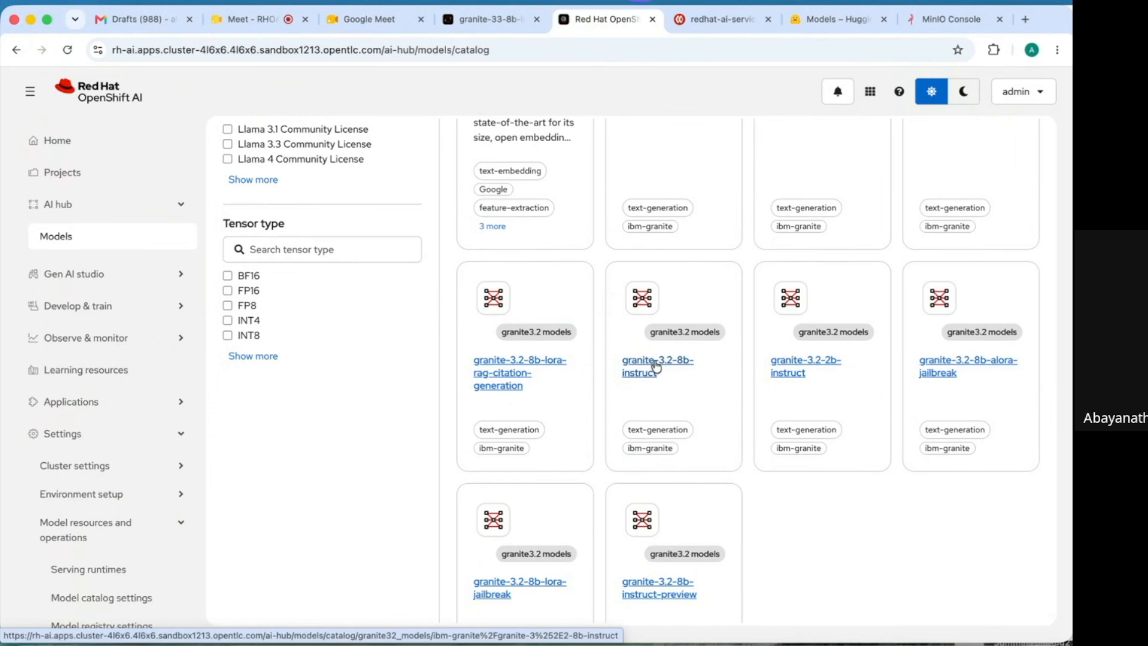
- Open granite-3.2-8b-instruct's details and check its location hf://ibm-granite/granite-3.2-8b-instruct
click(655, 367)
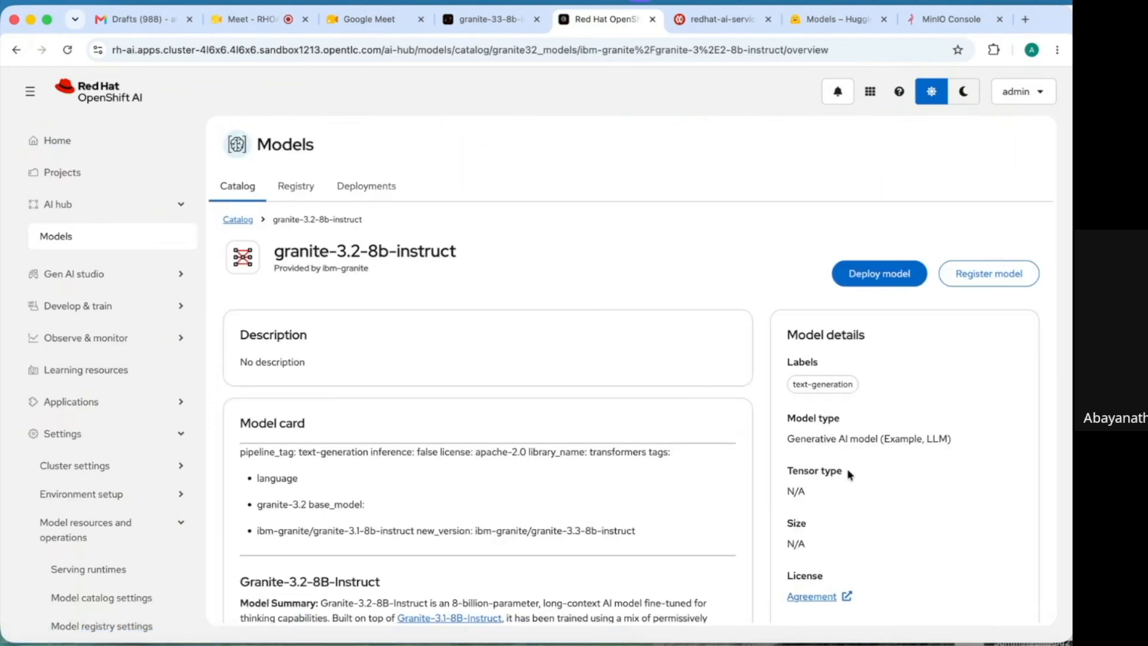
scroll(930, 356, down, 5)
scroll(930, 356, down, 1)
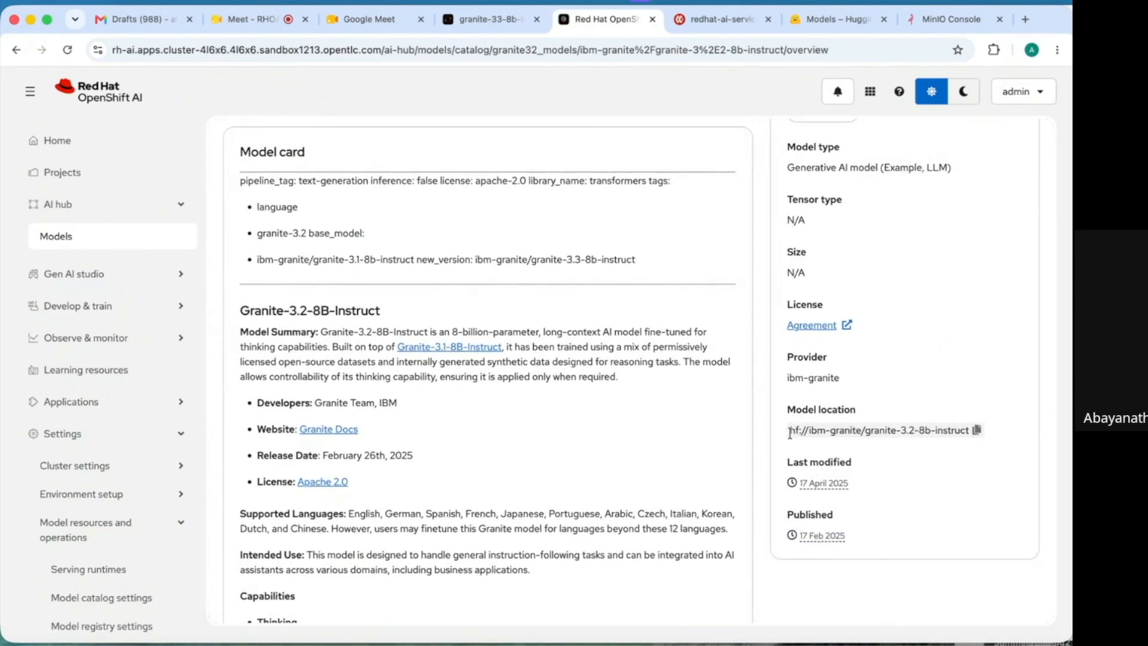
drag(789, 431, 964, 441)
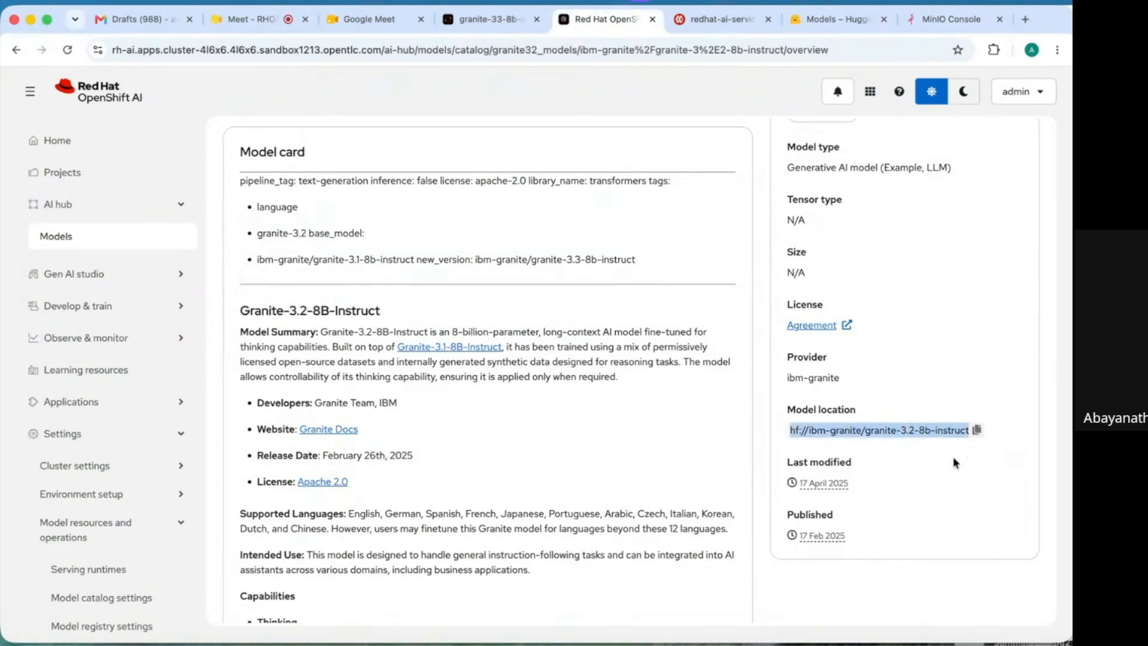
click(919, 473)
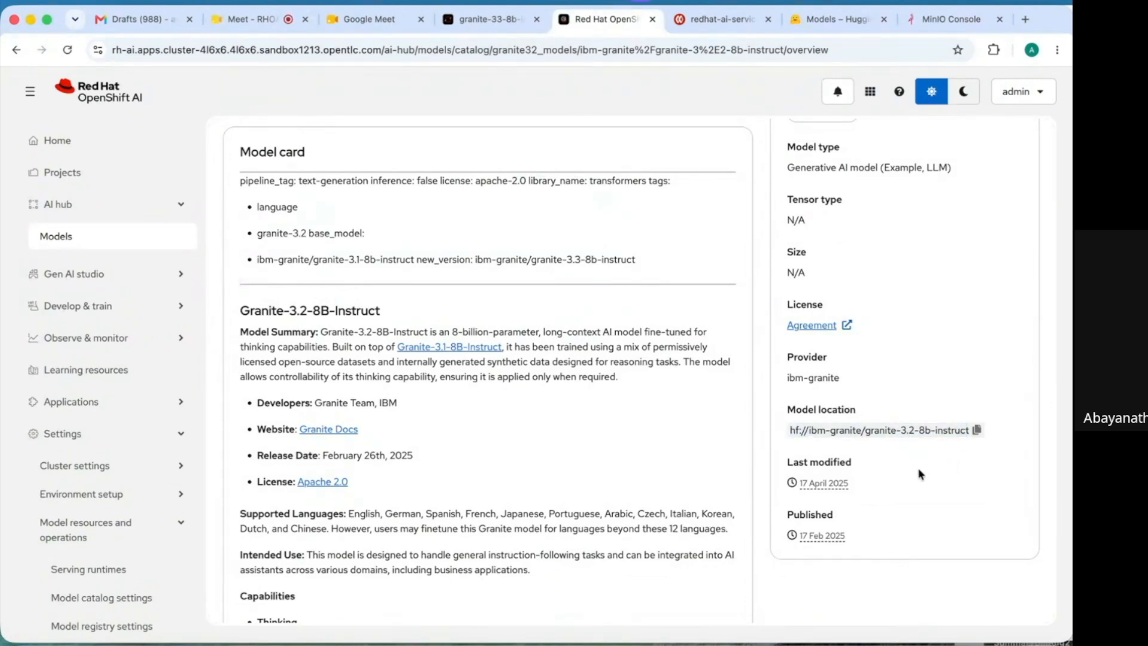
scroll(917, 468, up, 5)
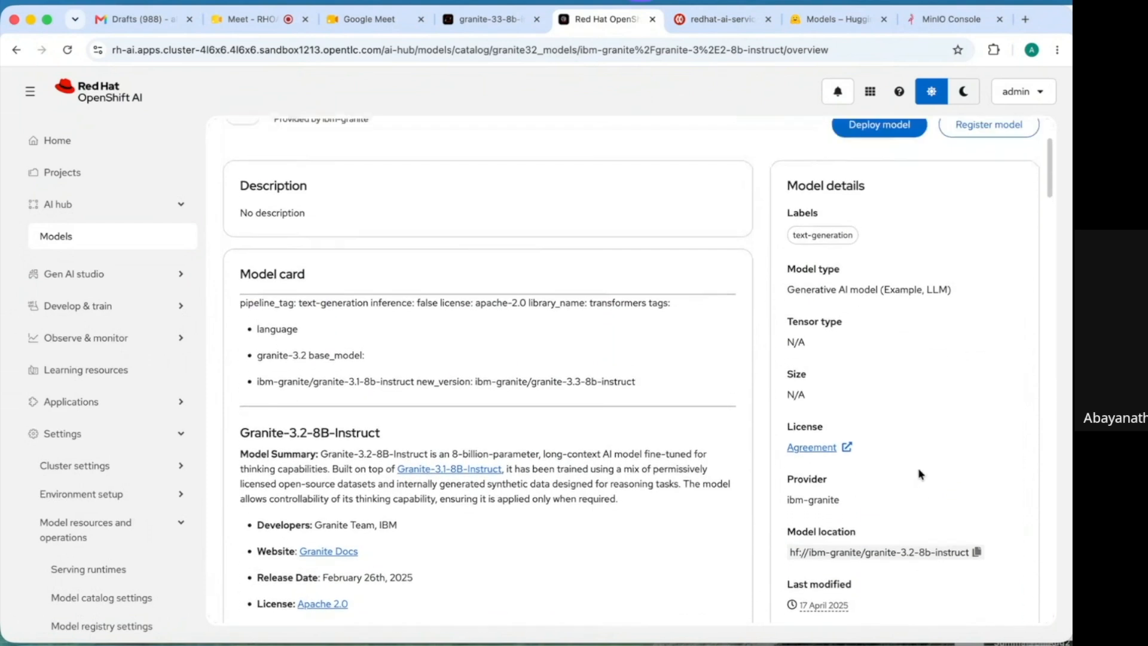
scroll(917, 467, up, 1)
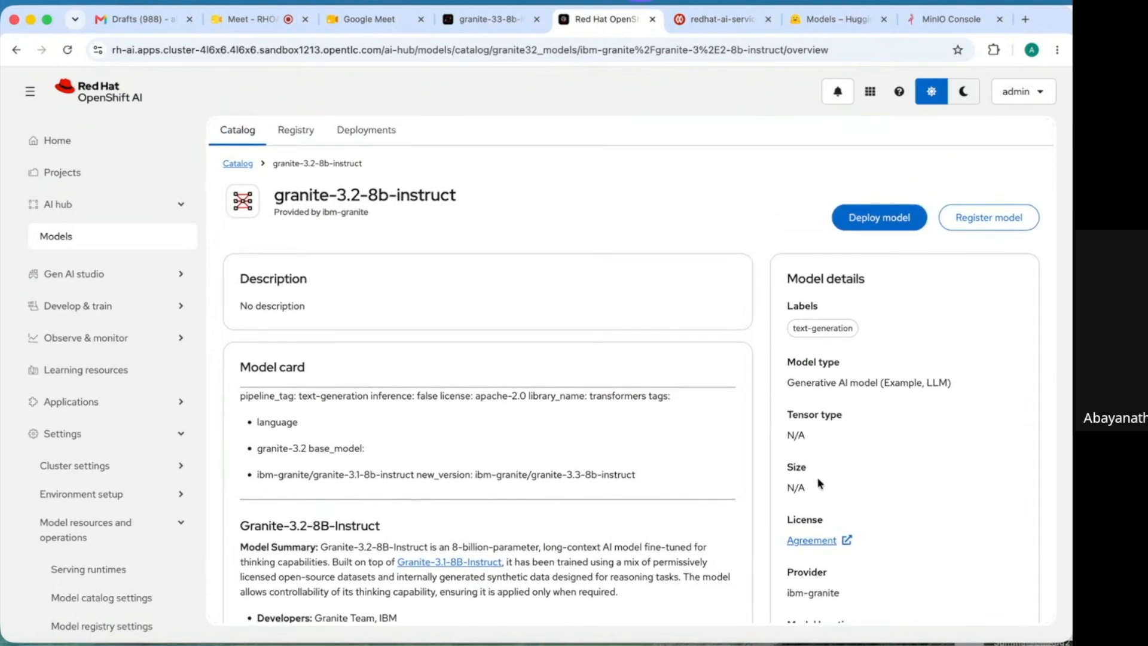
- Start deploying the model to project model-deploy-ui, trimming the name to granite-3.2-8b-instruct
click(874, 219)
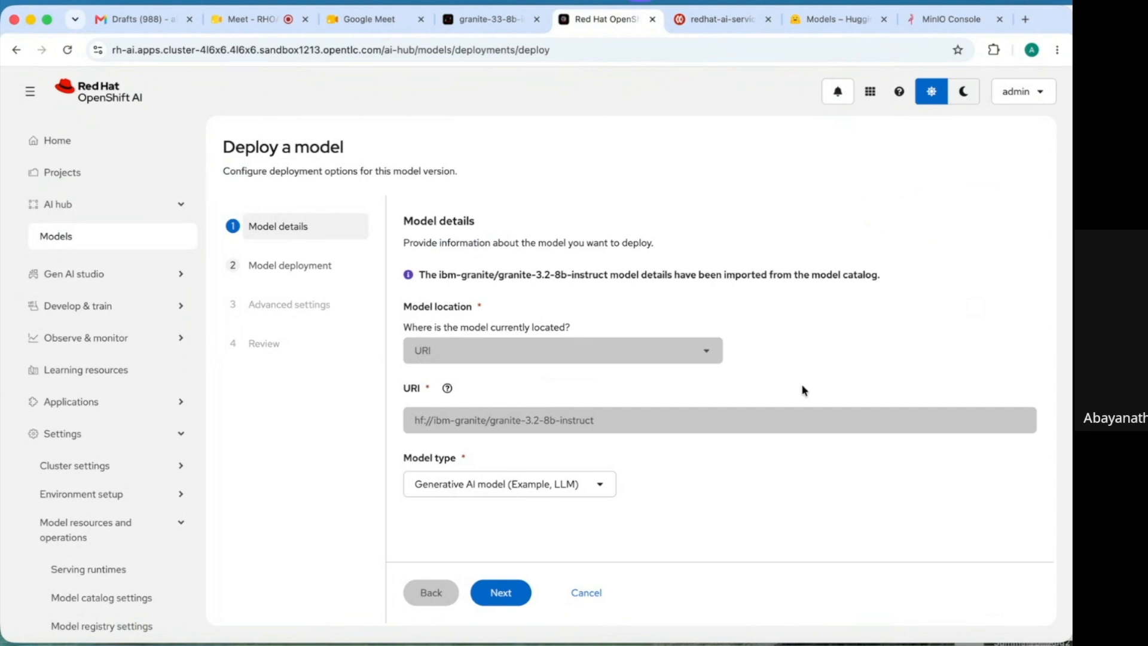
click(513, 592)
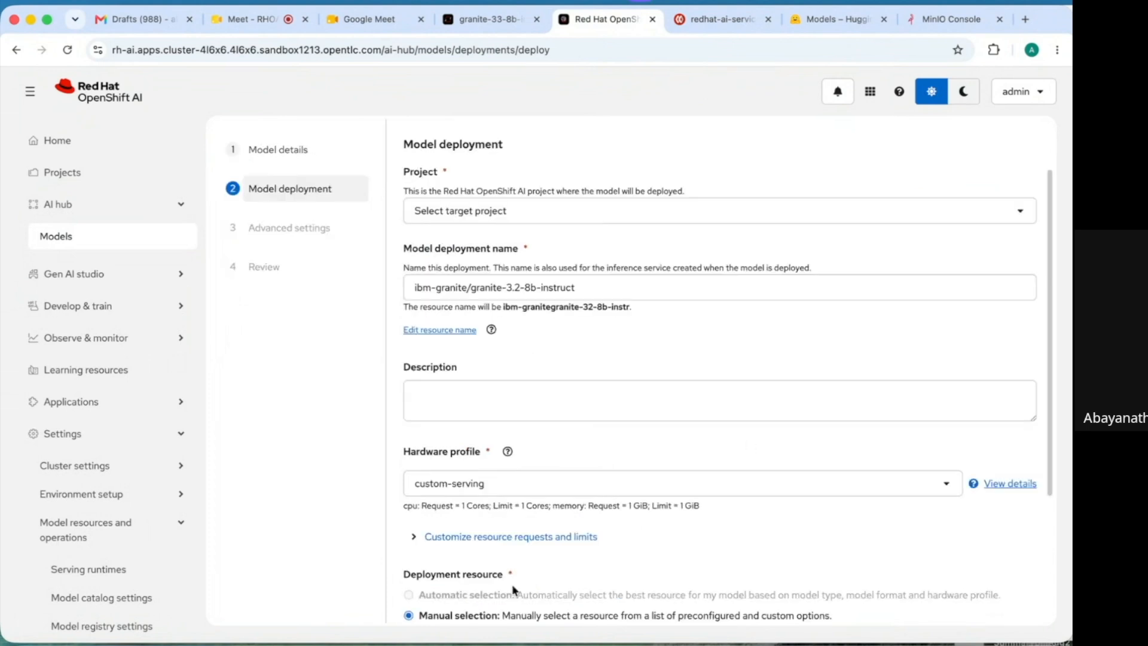
click(605, 219)
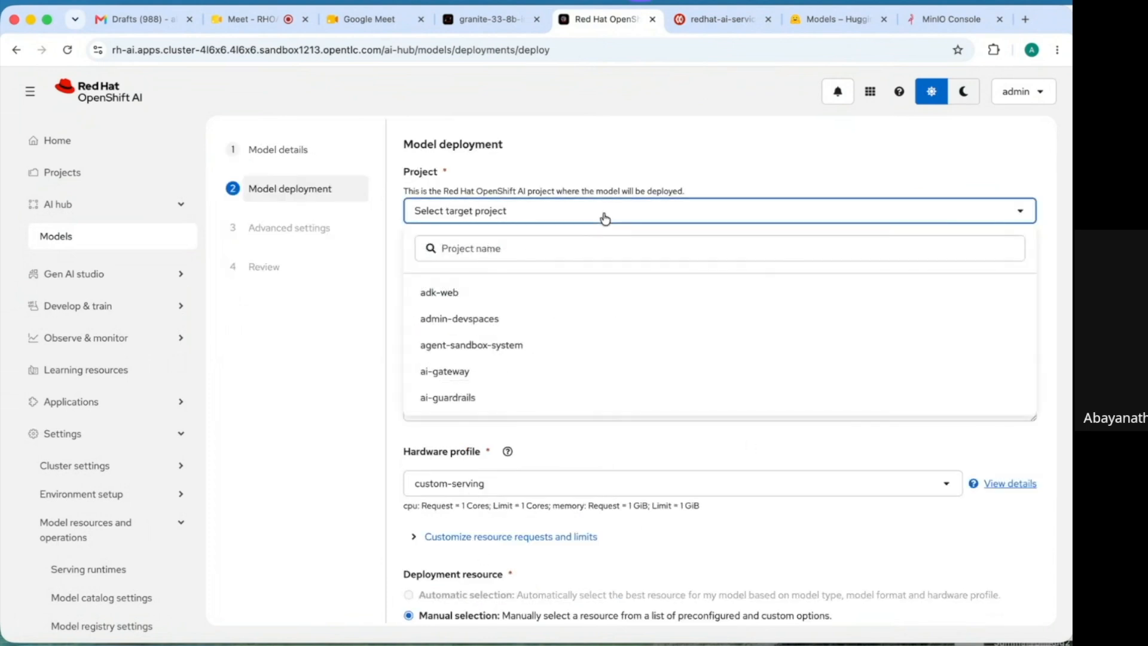
text(model)
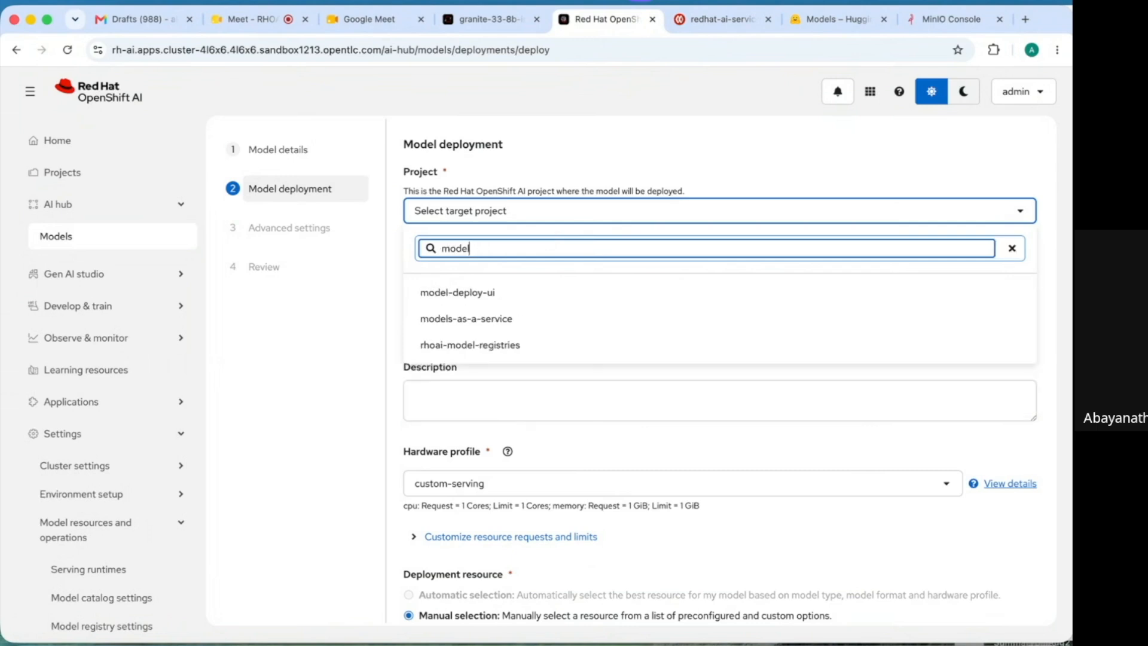
click(457, 292)
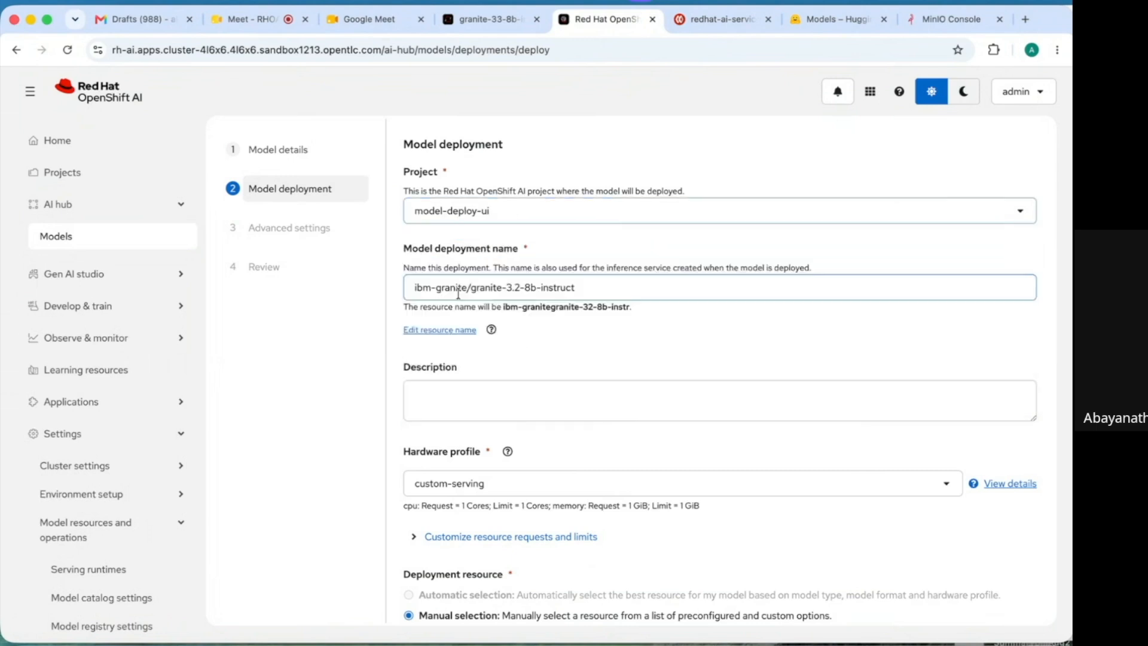
click(428, 405)
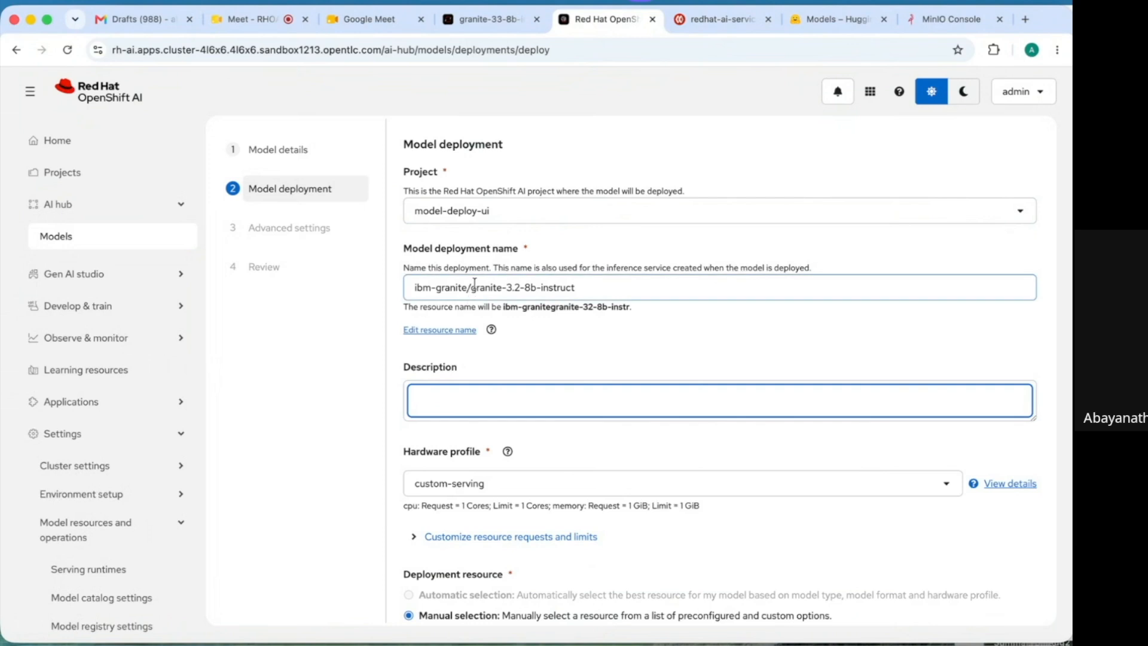
click(472, 288)
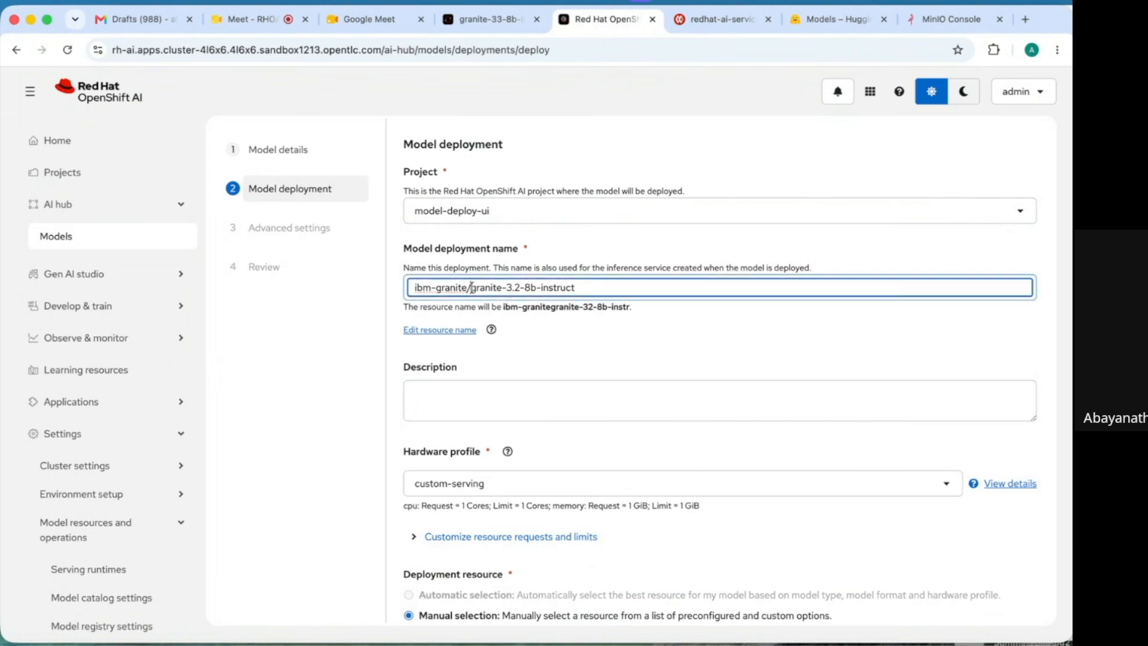
key(BackSpace)
key(BackSpace)
key(BackSpace)
key(BackSpace)
key(BackSpace)
key(BackSpace)
key(BackSpace)
key(BackSpace)
key(BackSpace)
key(BackSpace)
key(BackSpace)
key(BackSpace)
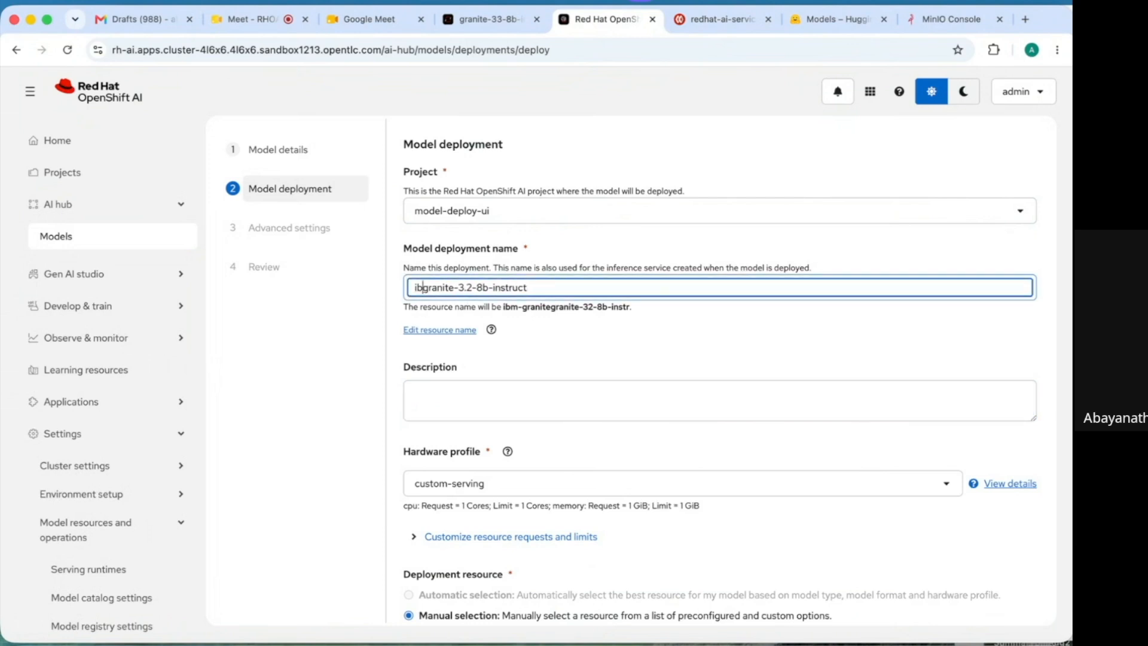
- Describe it as 'Model deployment using custom source from Huggingface', select Demo-gpu hardware, and review resource requests
click(422, 409)
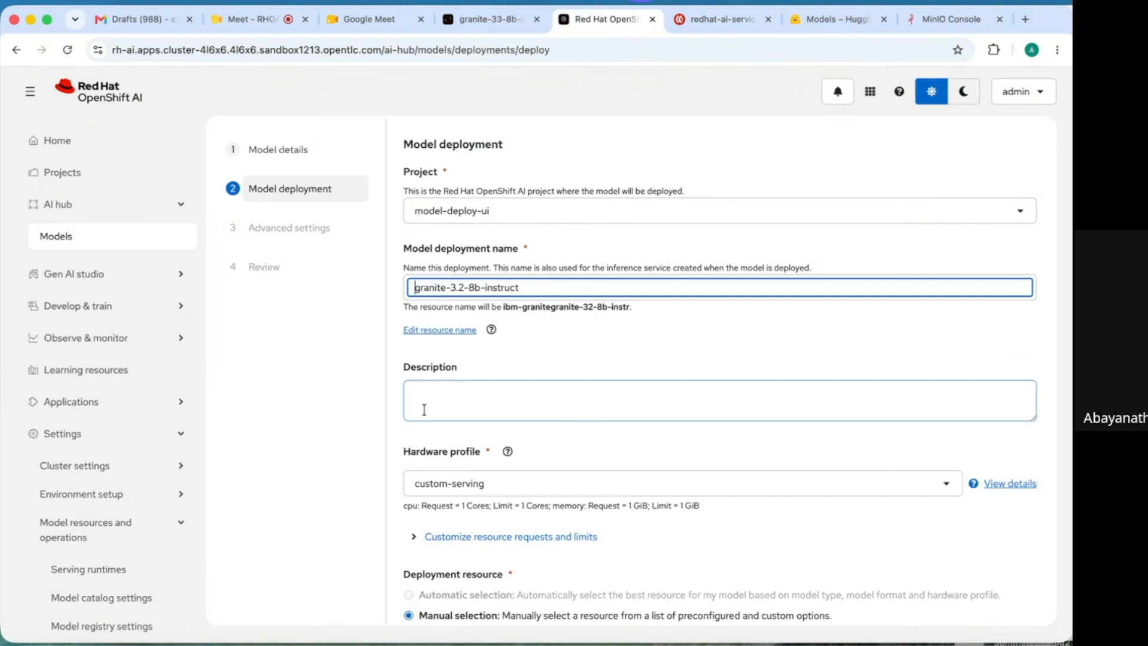
text(Model deployment using custom source f)
text(rom )
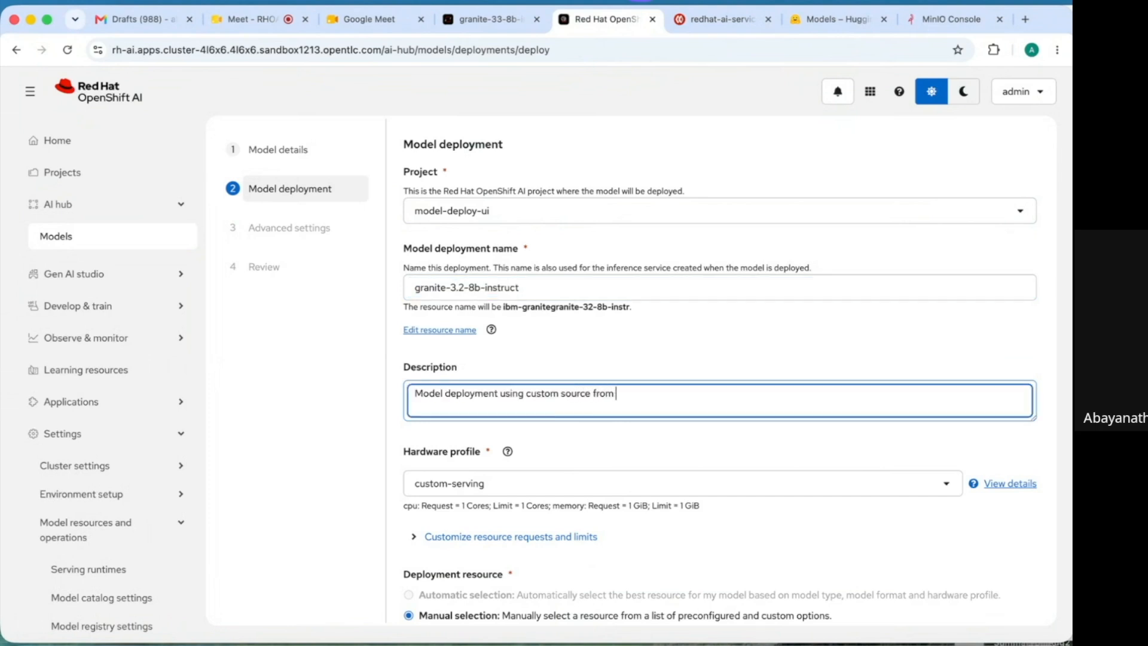
text(Huggingface)
click(632, 489)
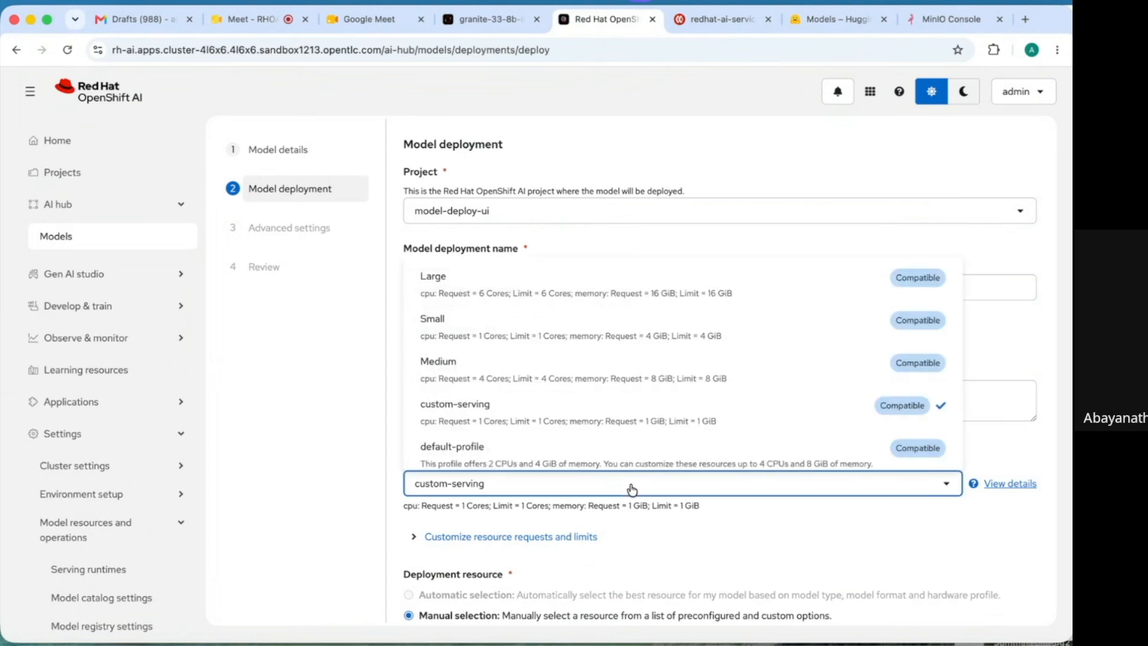
key(Down)
key(Down)
key(Down)
key(Down)
key(Down)
key(Down)
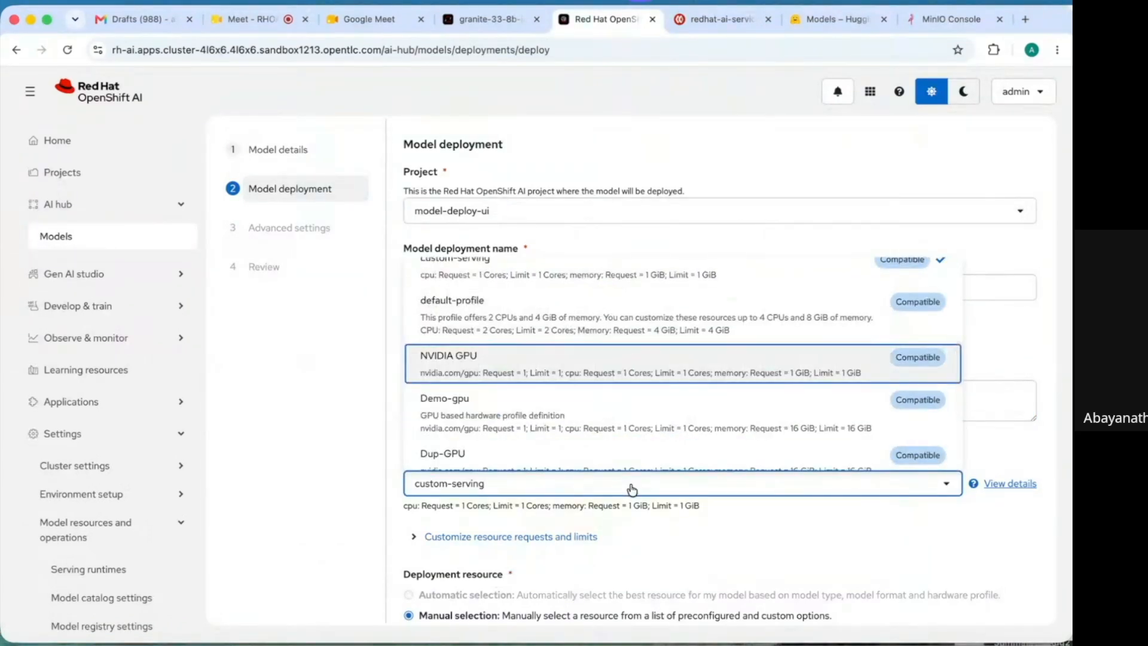
click(502, 411)
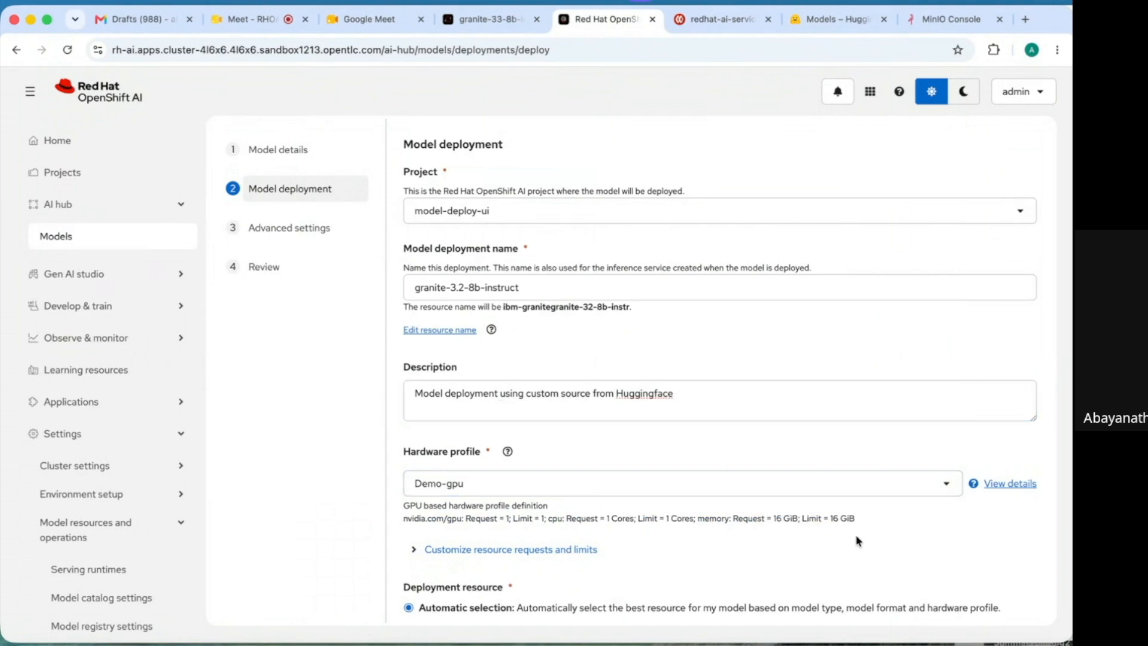
click(518, 554)
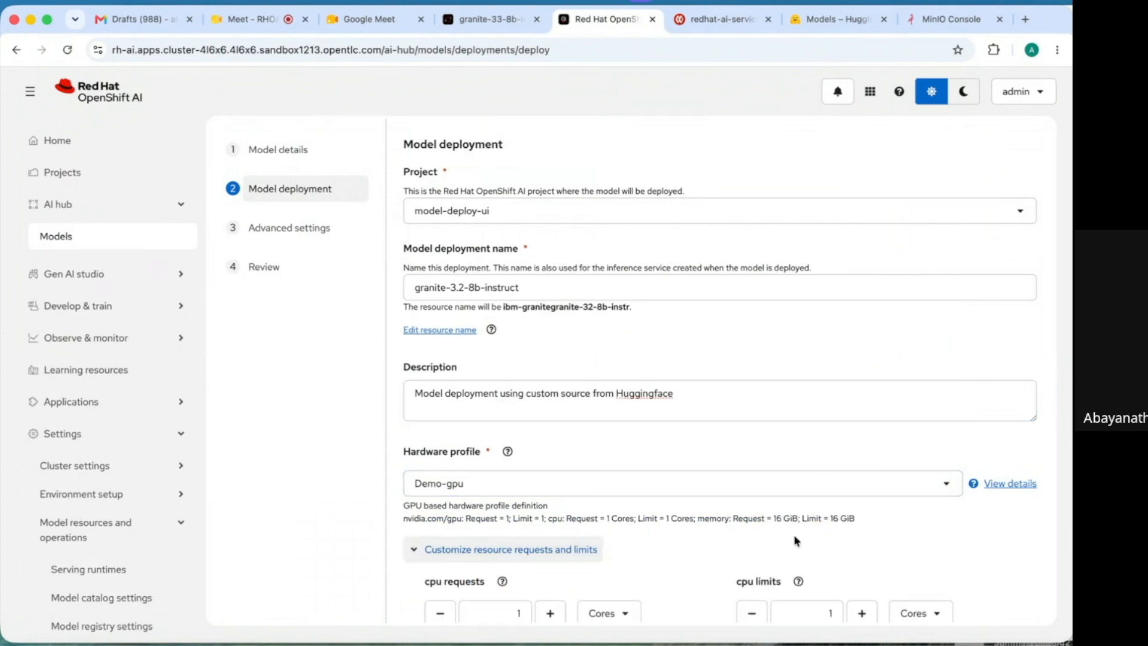
scroll(1016, 564, down, 4)
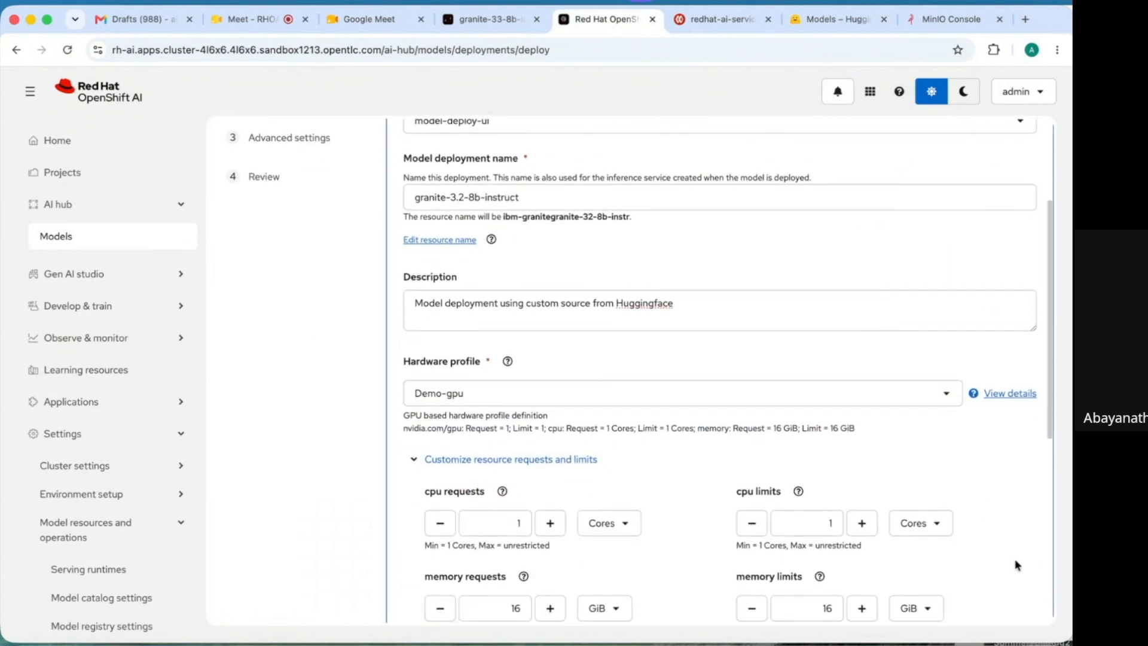
scroll(1014, 560, down, 1)
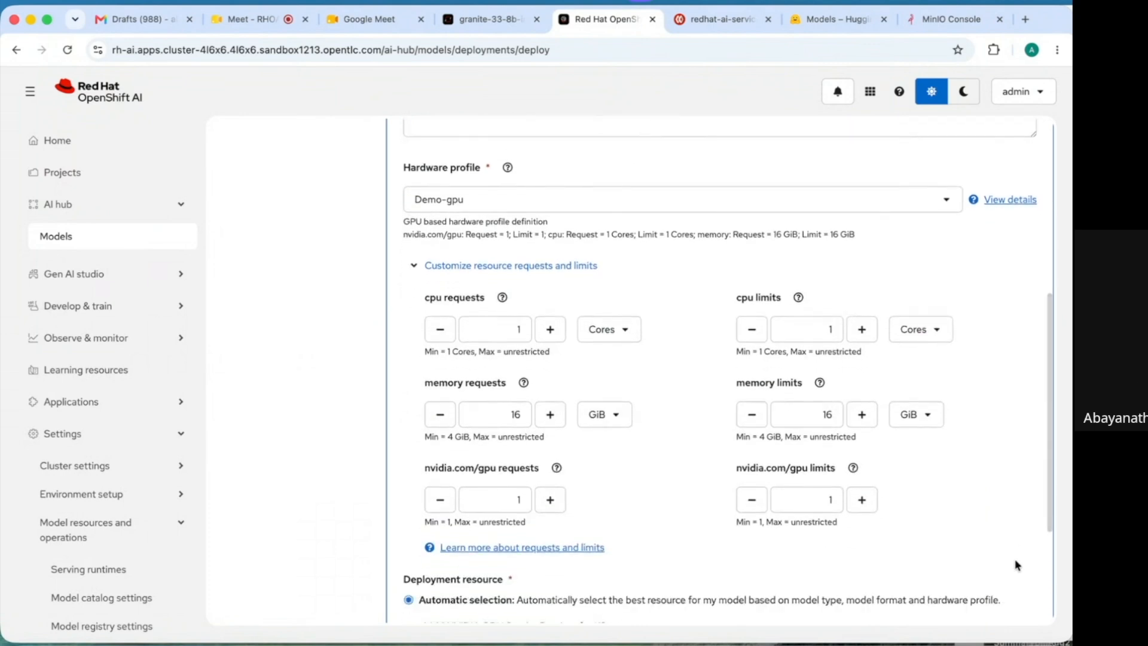
scroll(1015, 564, down, 3)
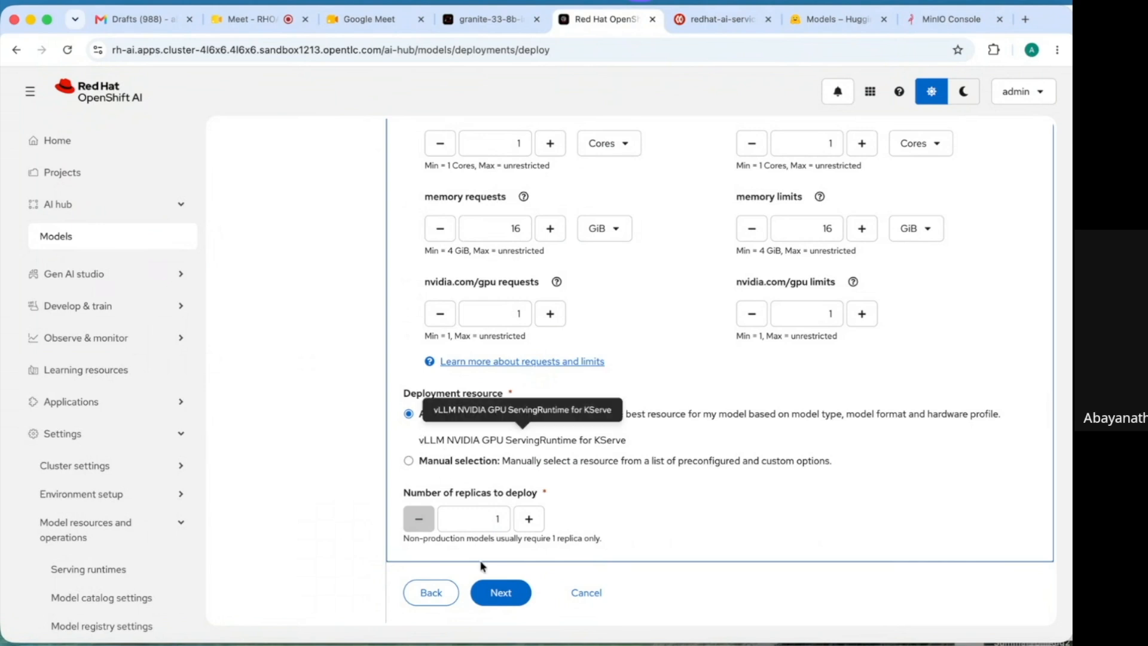
click(501, 592)
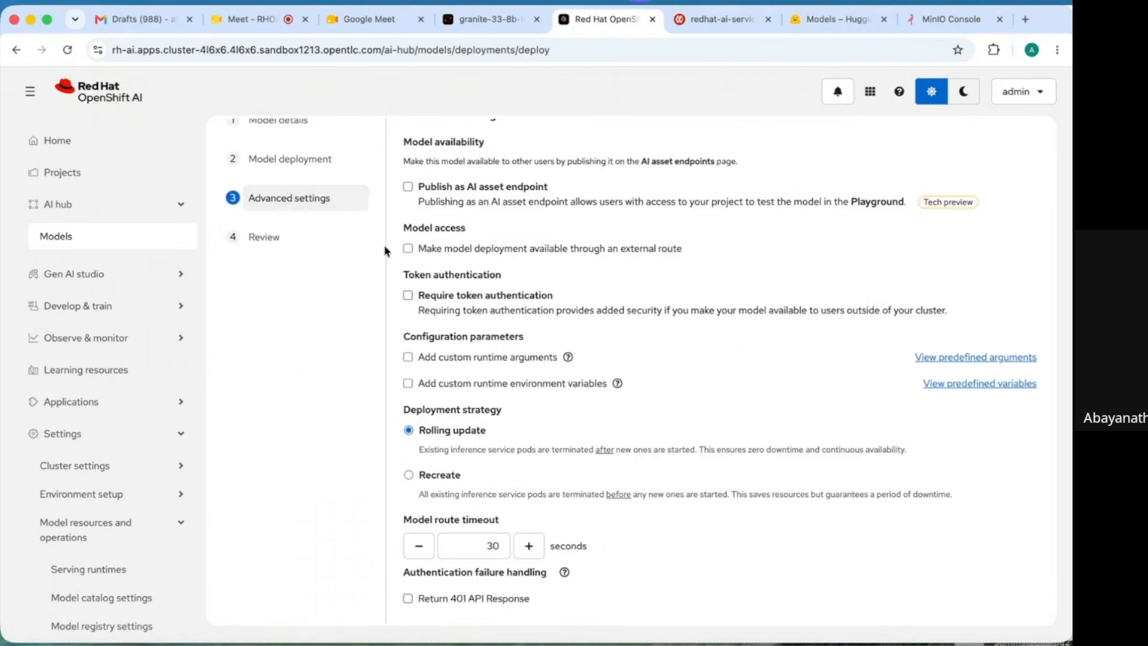
- Publish the model as a chat AI asset endpoint reachable through an external route
click(409, 187)
click(434, 263)
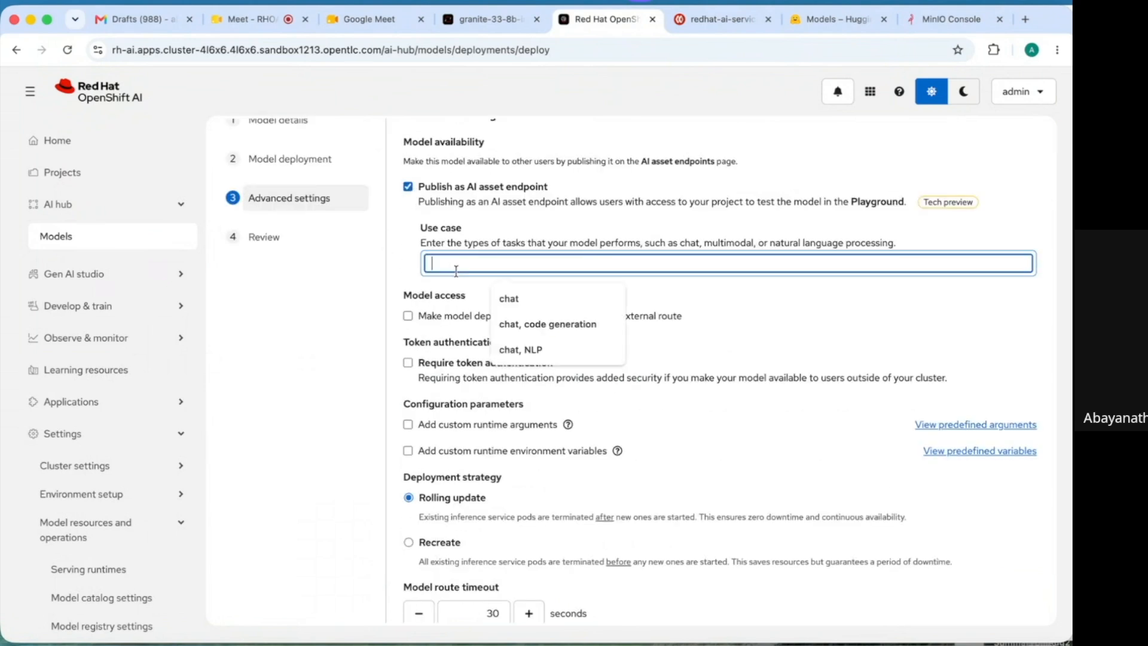
text(chat)
click(553, 307)
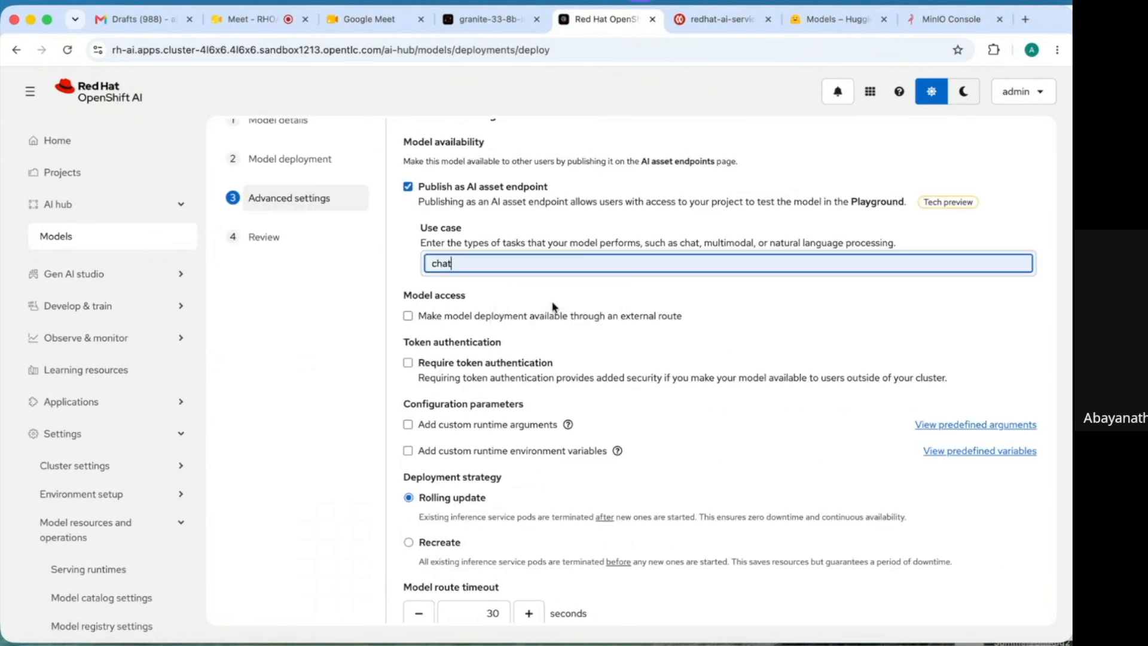
click(407, 316)
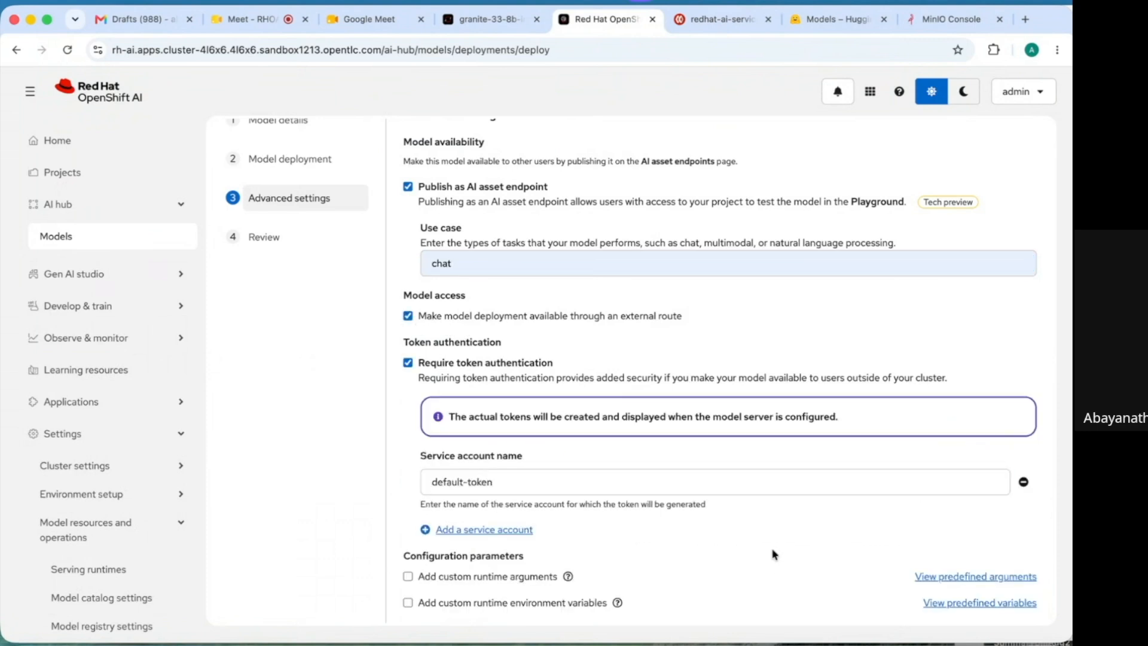
scroll(773, 555, down, 3)
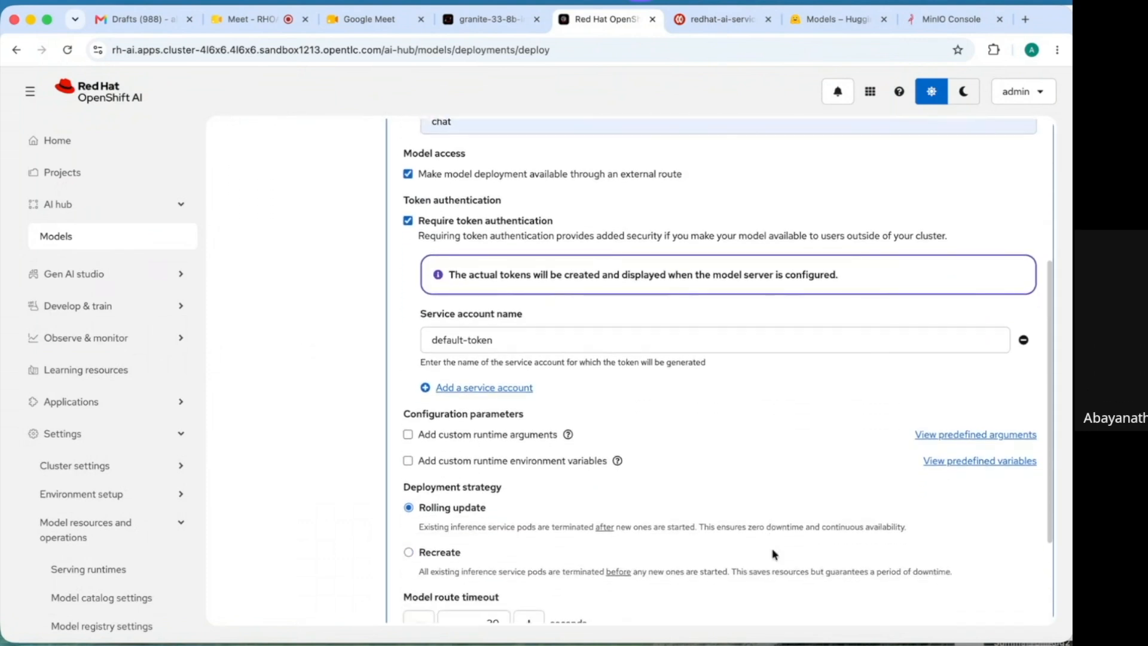
scroll(773, 555, down, 2)
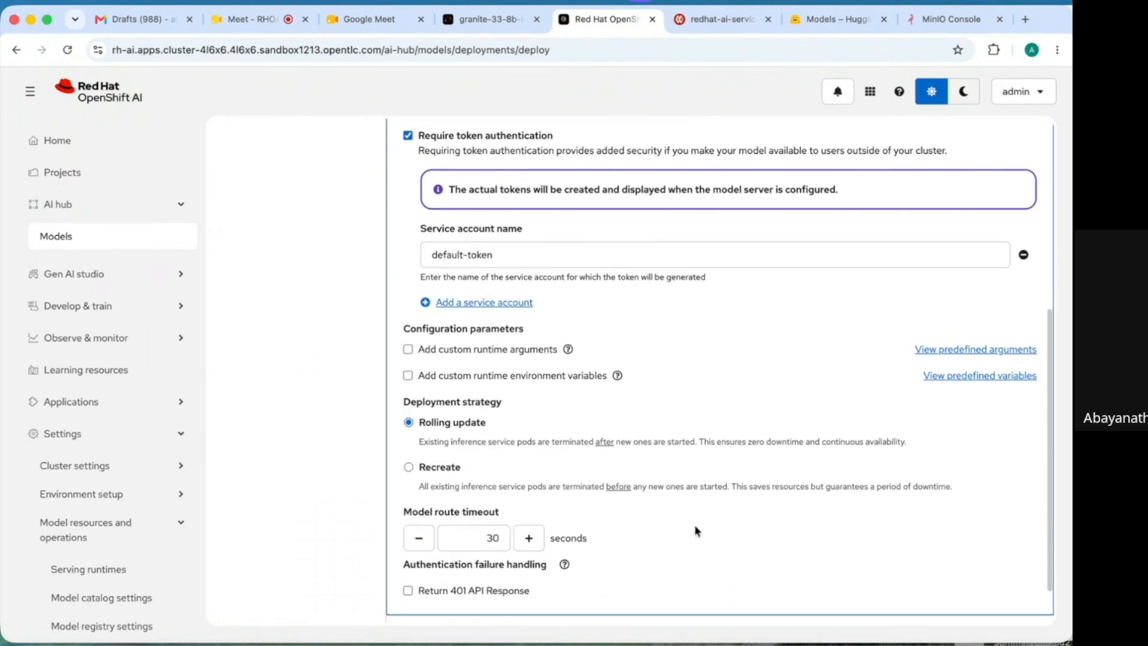
- Add runtime arguments --enable-auto-tool-choice and --tool-call-parser=granite, then continue to the review summary
click(408, 351)
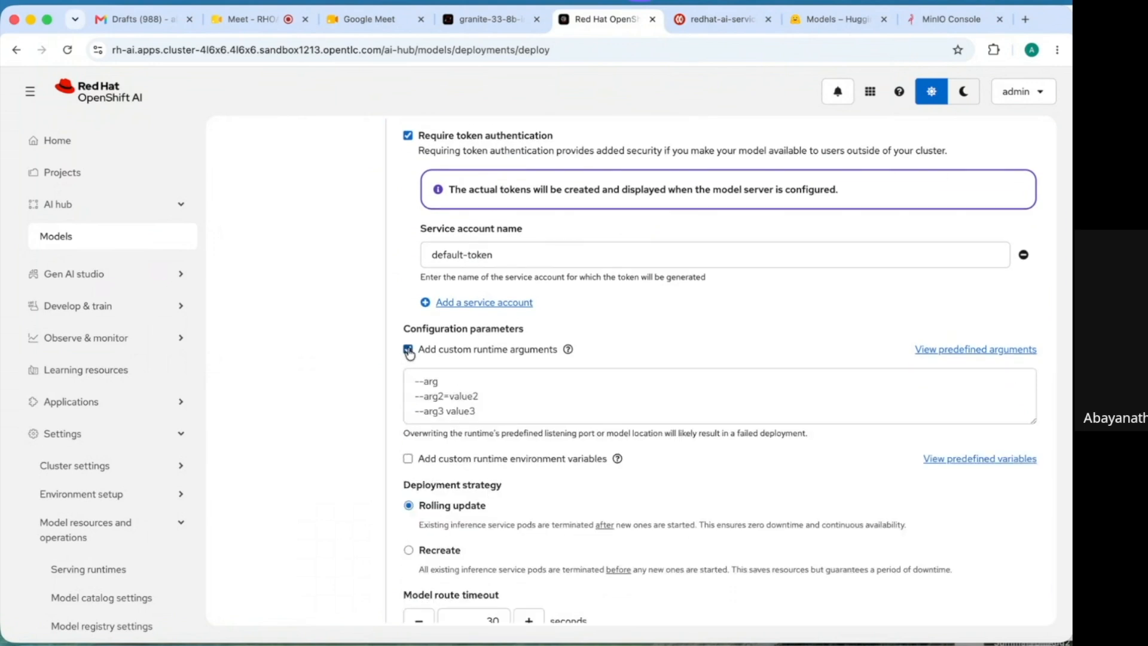
click(430, 380)
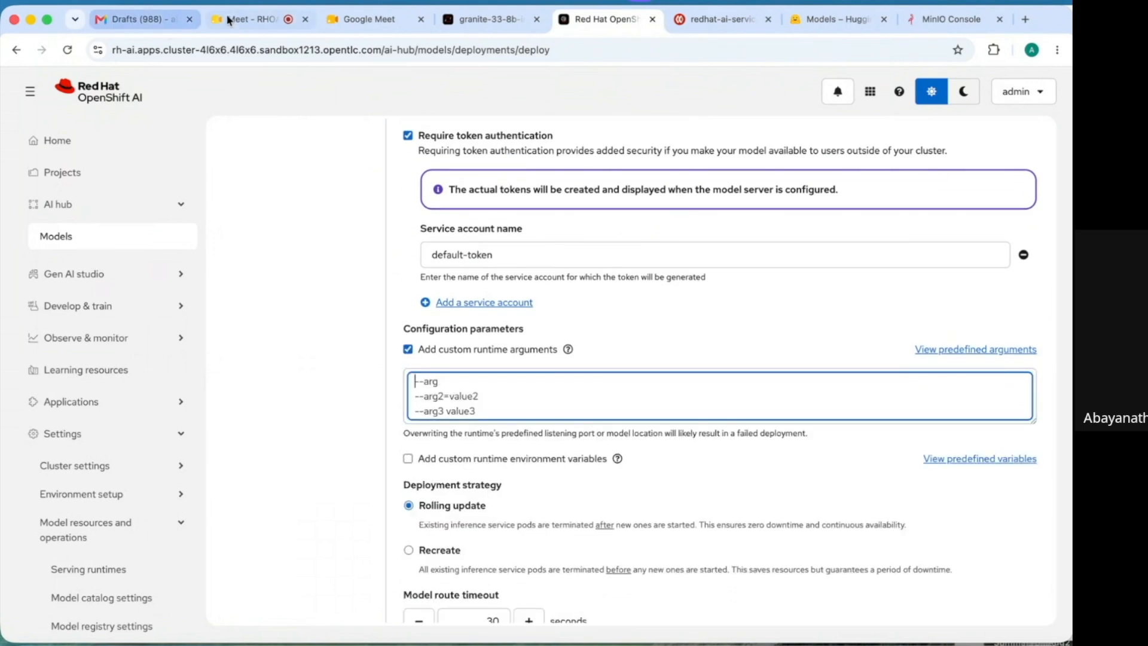
text(--enable-auto-tool-choice --tool-call-parser=granite)
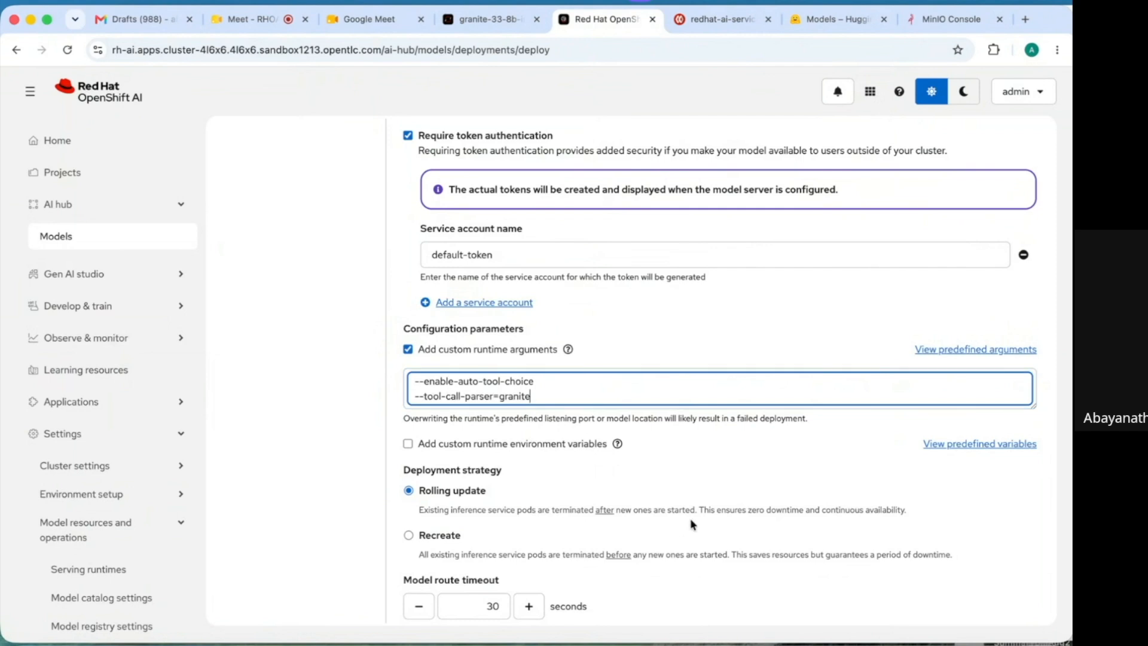
click(791, 543)
scroll(790, 543, down, 2)
scroll(791, 541, down, 2)
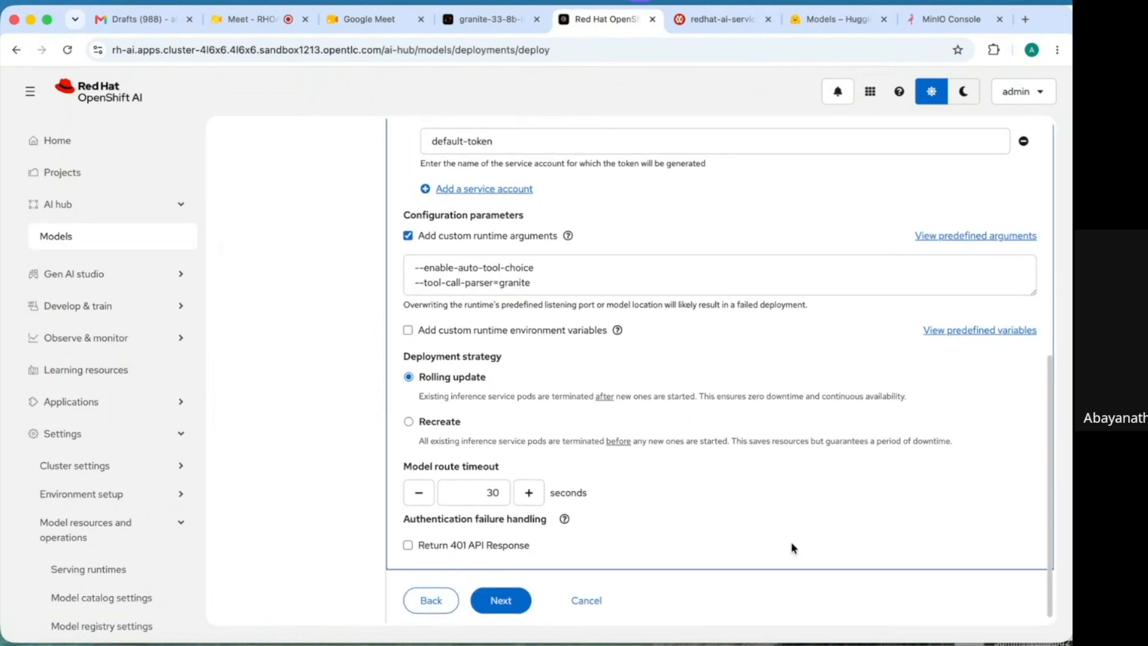
click(495, 589)
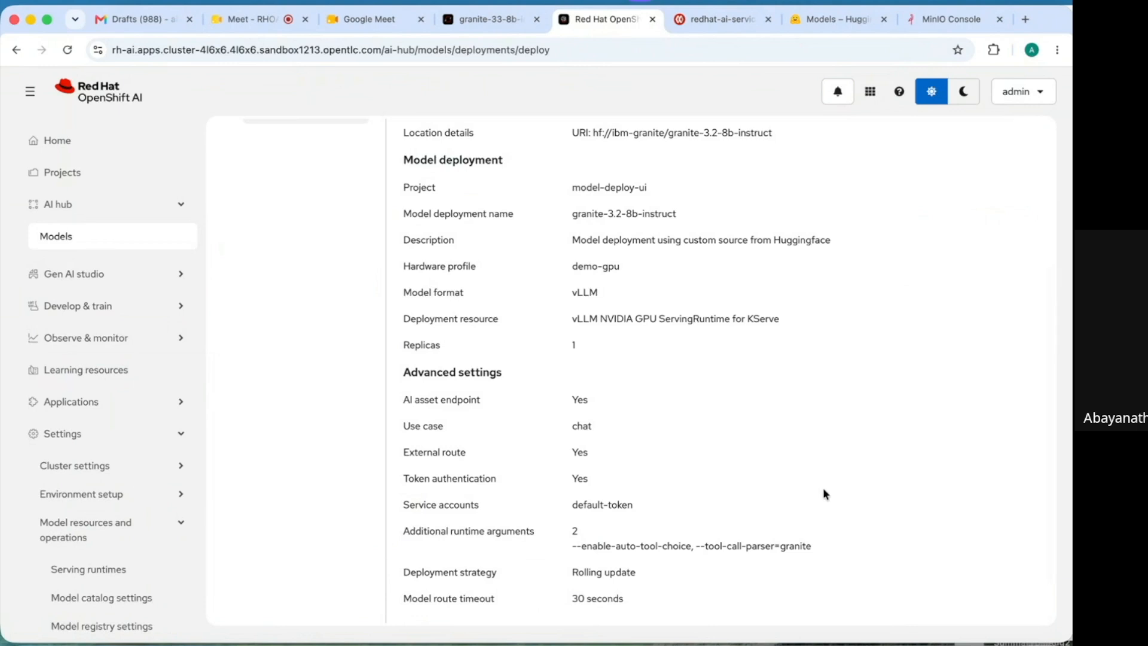
- Deploy granite-3.2-8b-instruct from the review page so it shows Starting in model-deploy-ui
scroll(839, 470, down, 2)
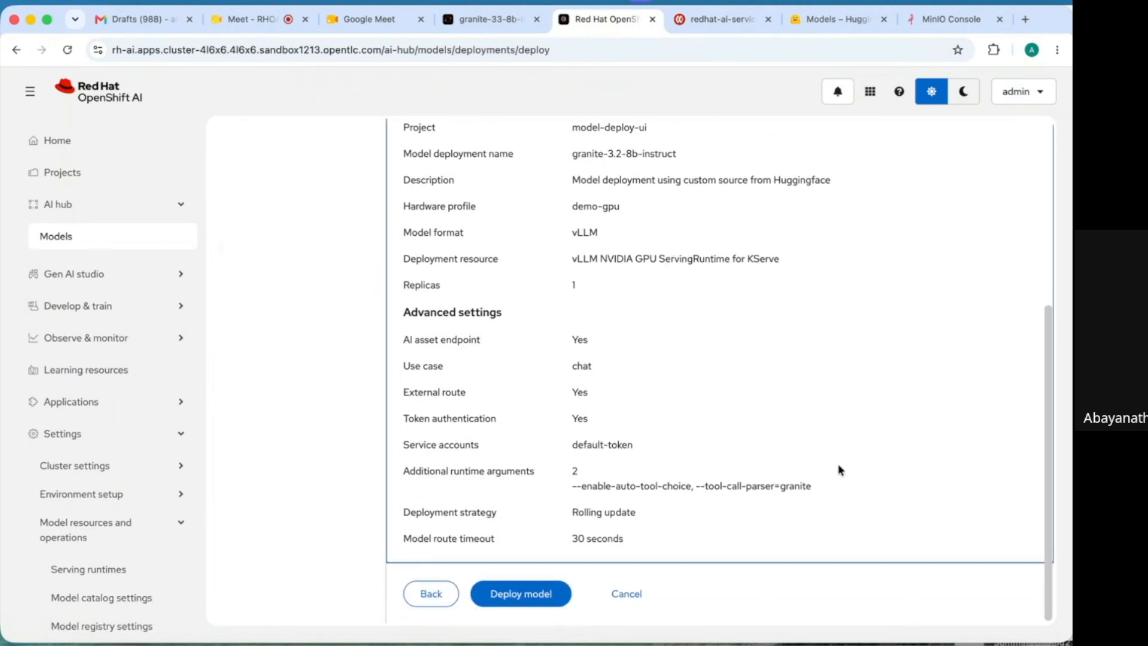
click(518, 597)
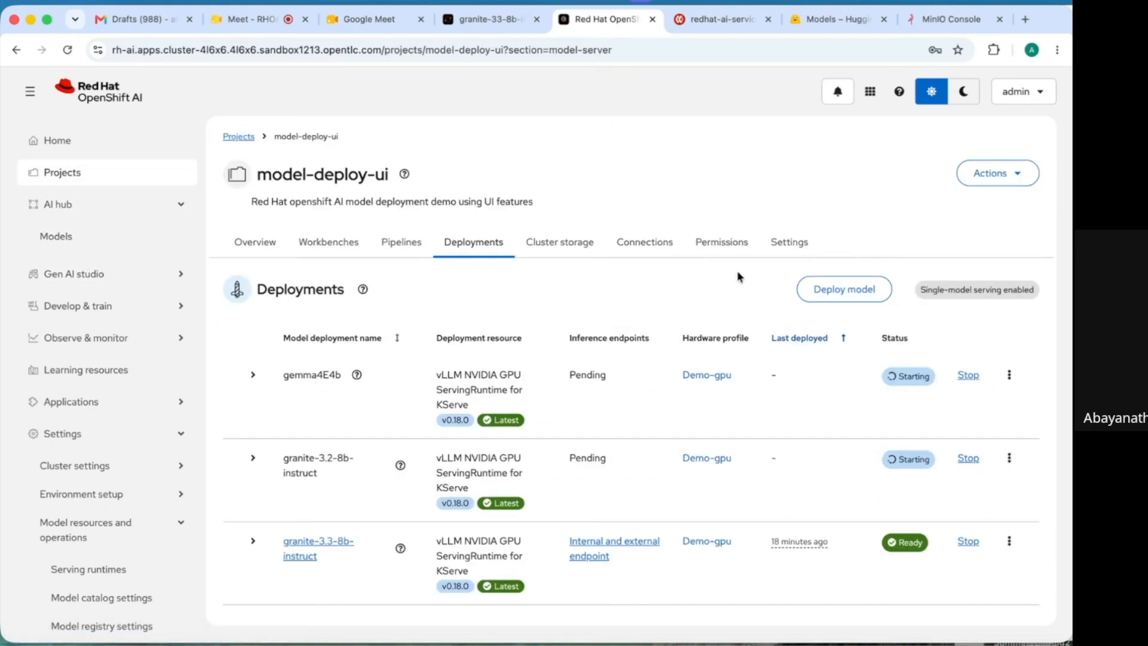
click(721, 26)
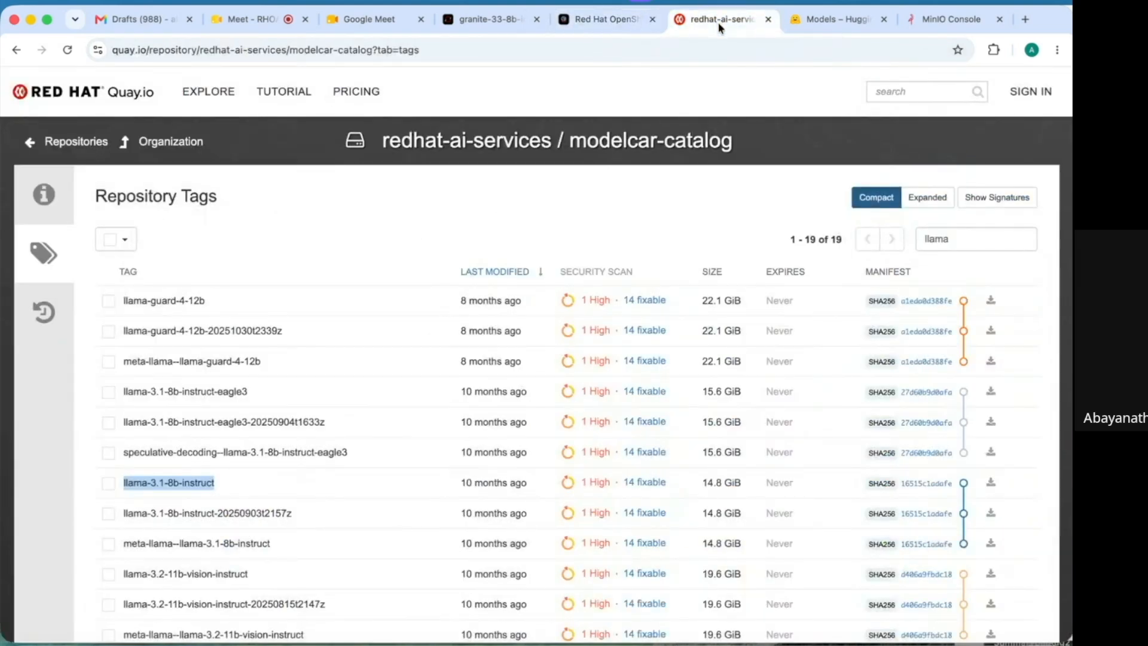
- Select the llama-3.1-8b-instruct tag in modelcar-catalog and copy the repository's podman pull address
click(385, 245)
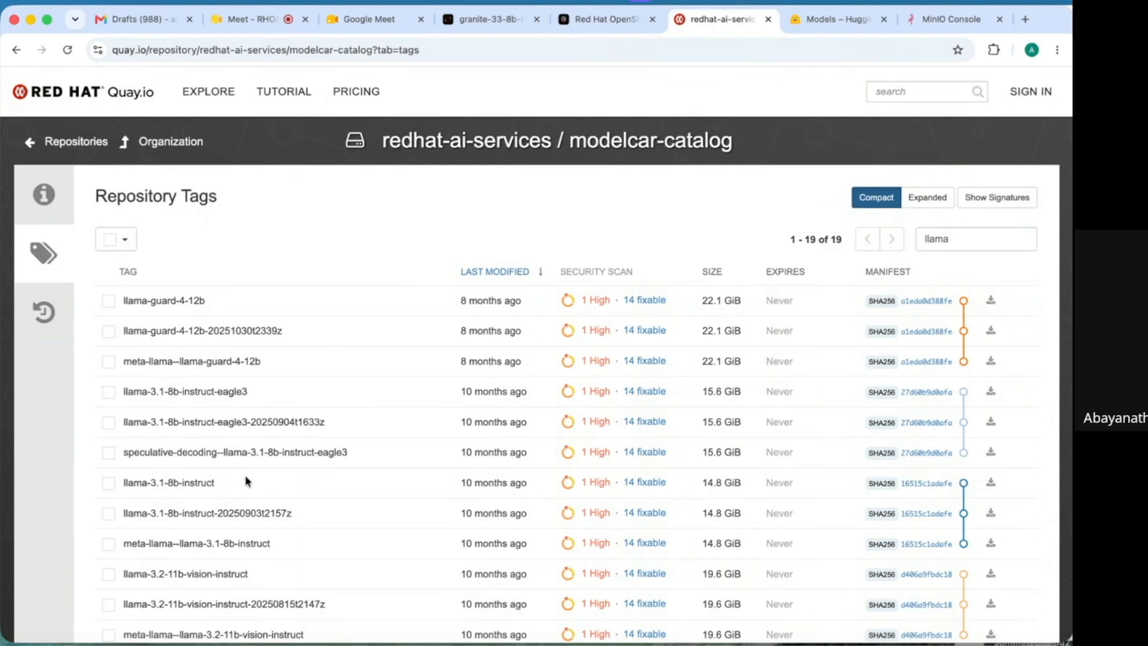
click(193, 482)
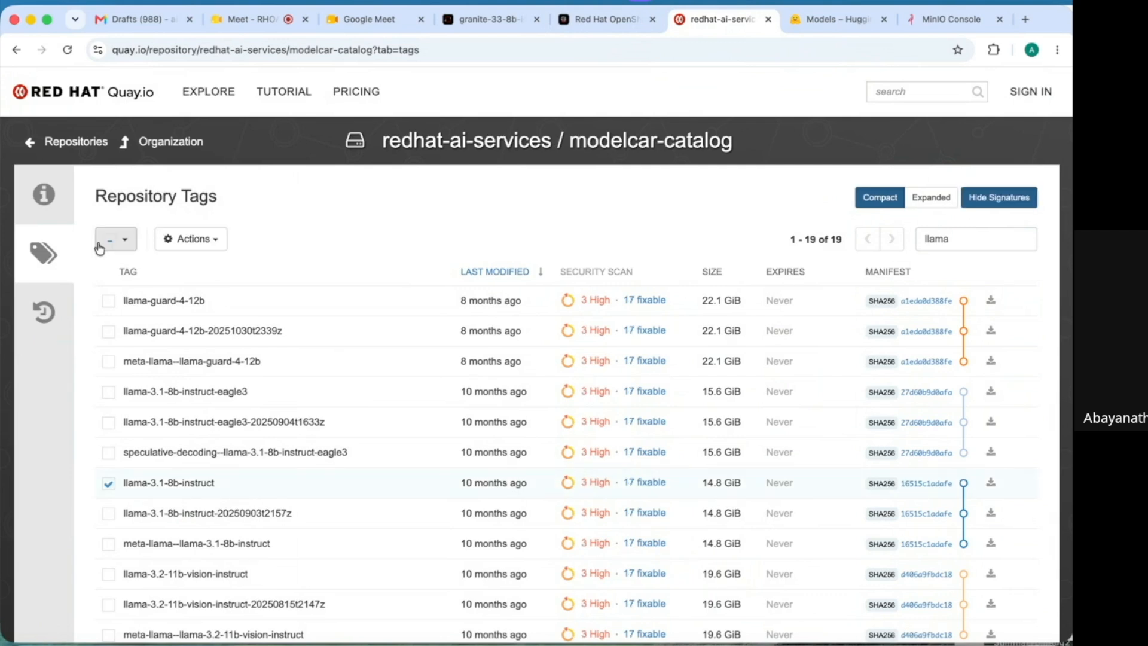
click(40, 196)
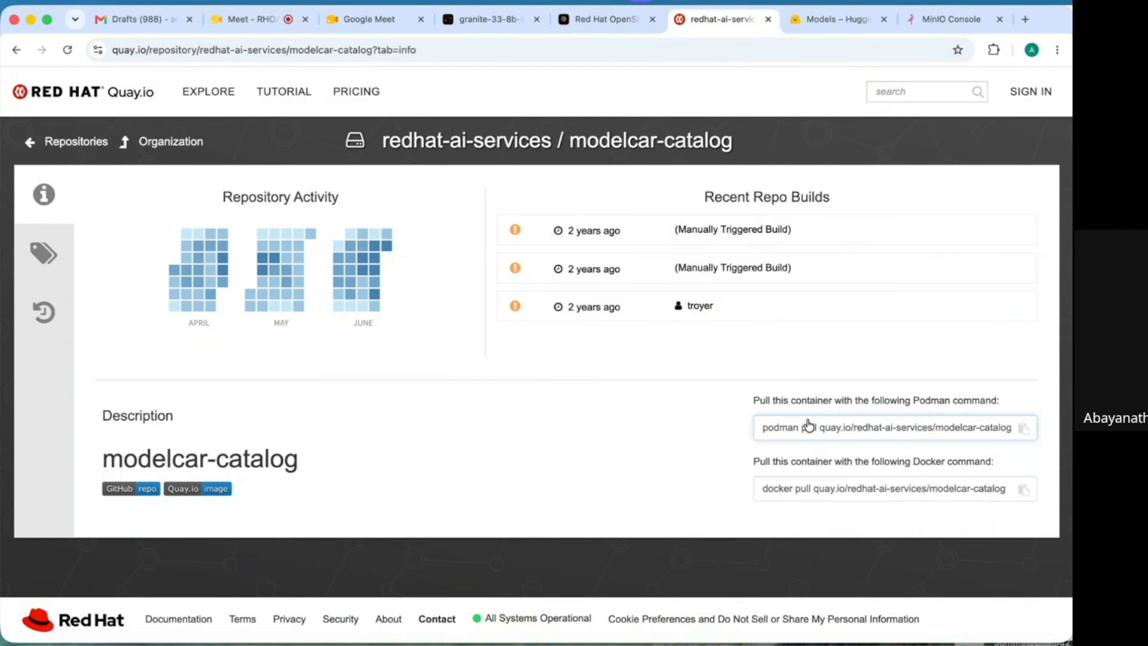
drag(819, 424, 1023, 428)
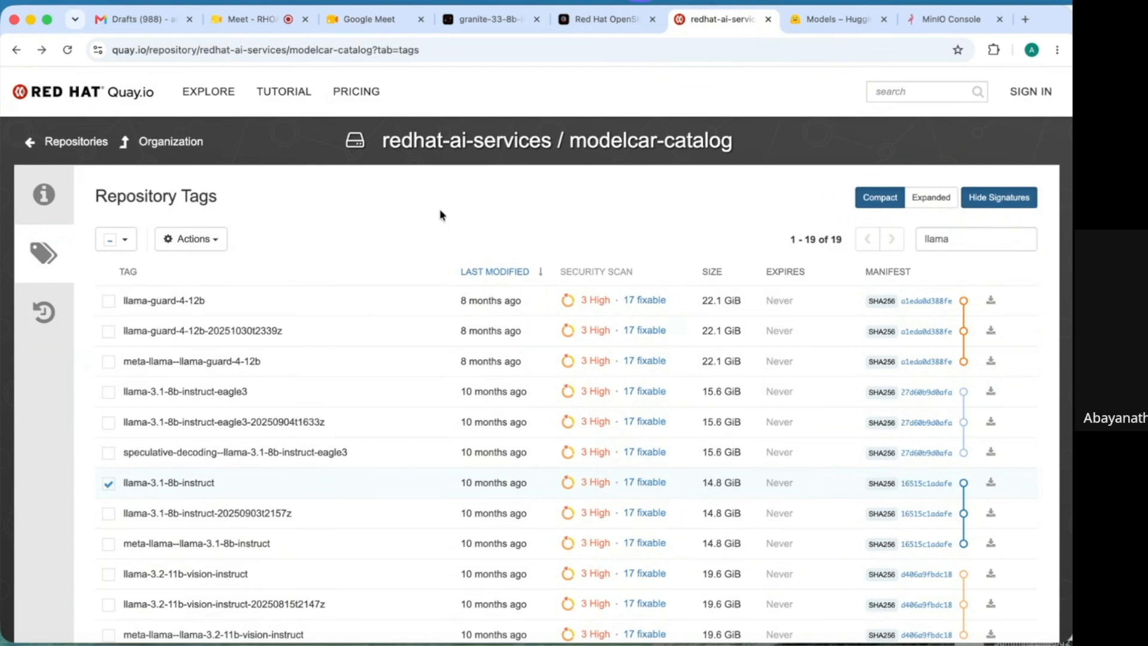
- Go back to the model-deploy-ui deployments in OpenShift AI and begin a new model deployment
click(603, 22)
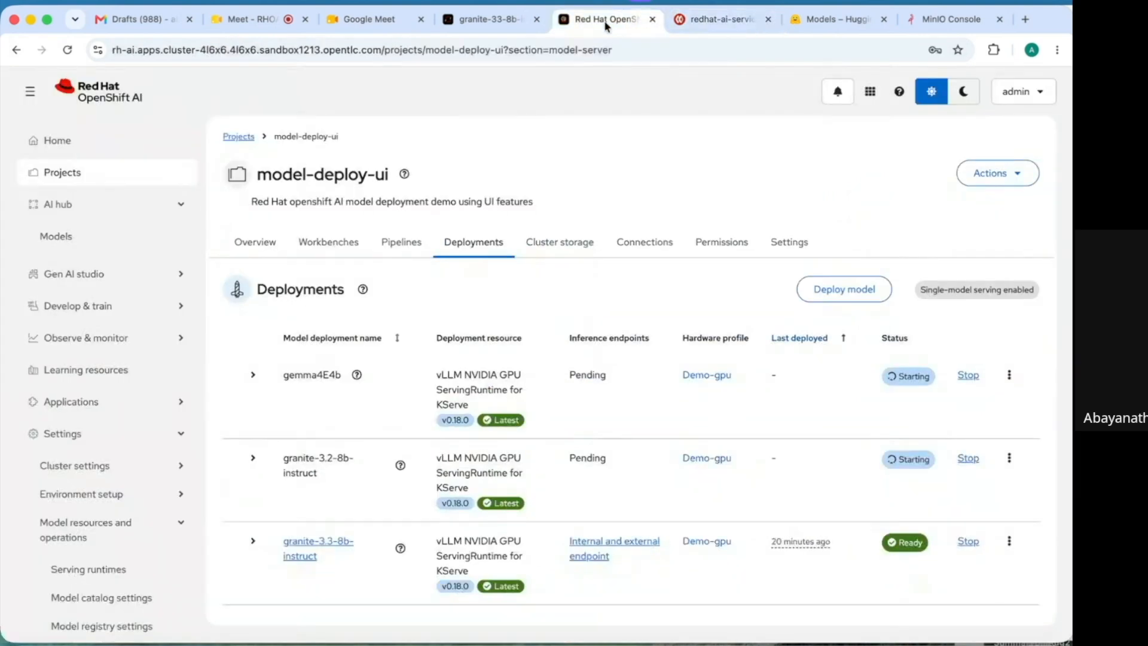
click(829, 293)
- Set the model location to URI oci://quay.io/redhat-ai-services/modelcar-catalog:llama-3.1-8b-instruct
click(707, 324)
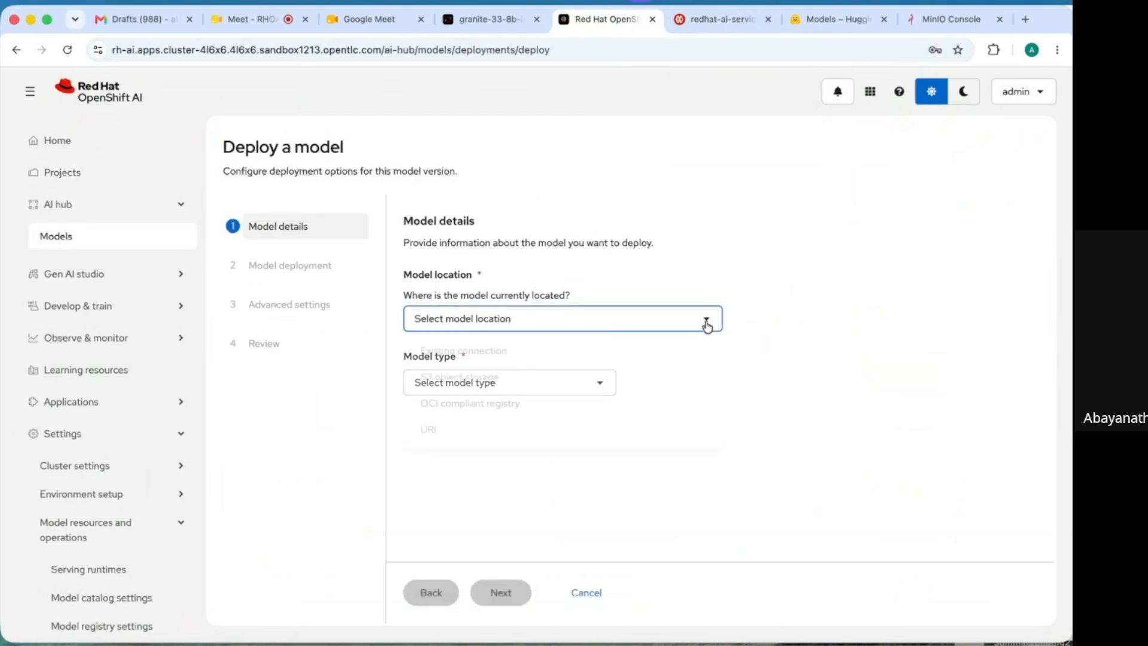
click(498, 433)
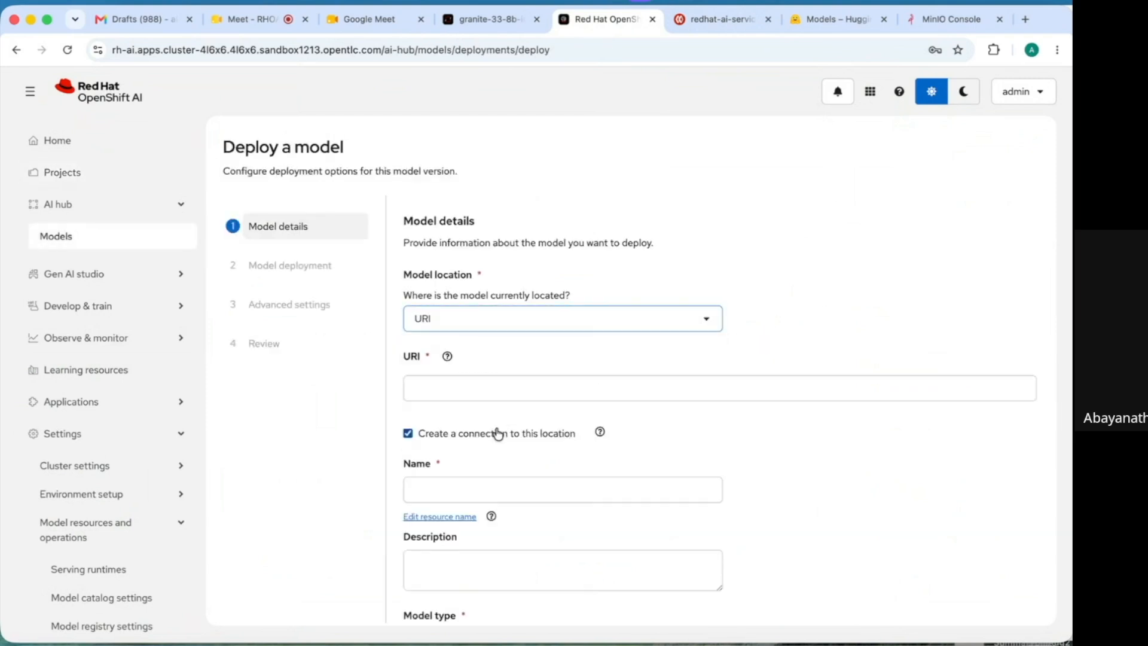
click(476, 389)
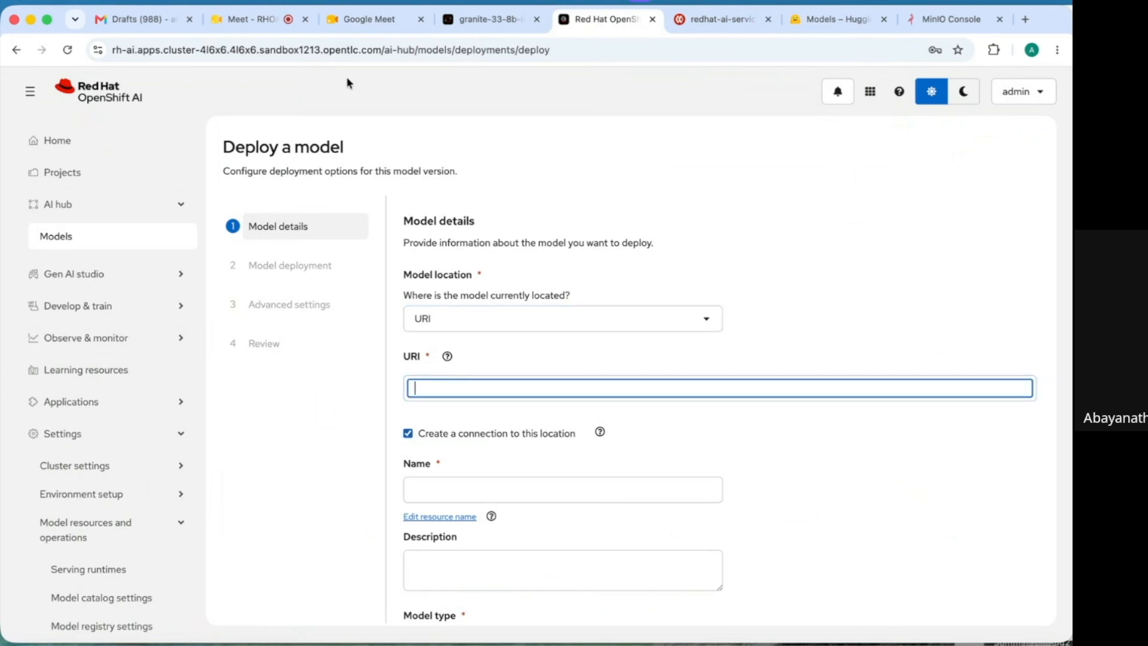
text(oci://quay.io/redhat-ai-services/modelcar-catalog:llama-3.1-8b-instruct)
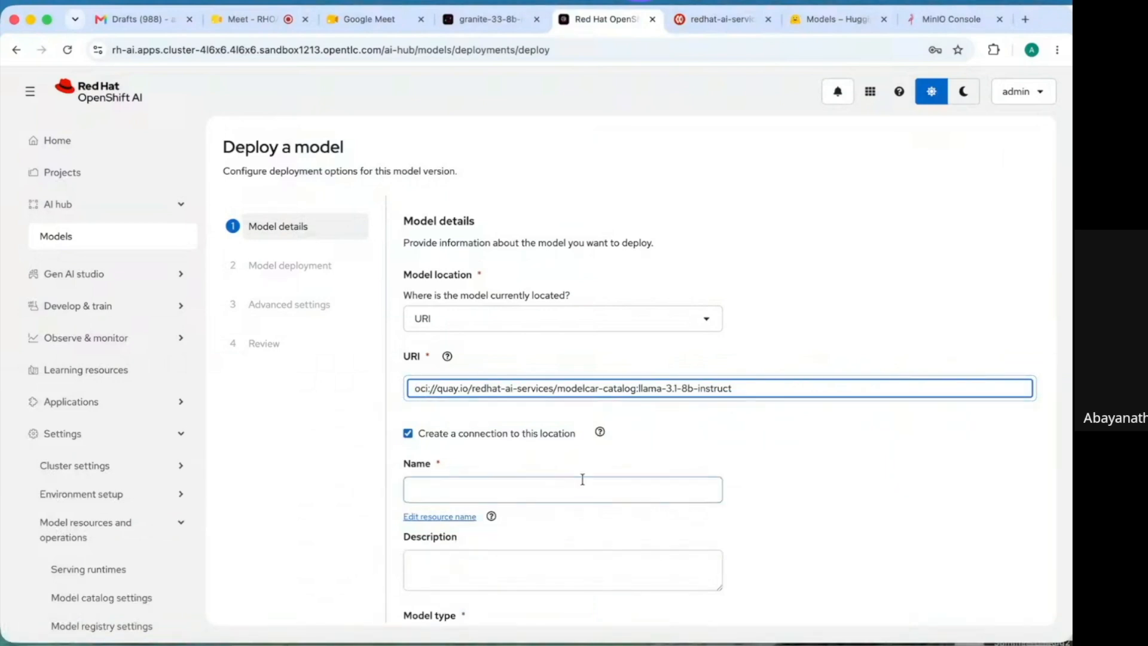
click(774, 482)
scroll(774, 482, down, 2)
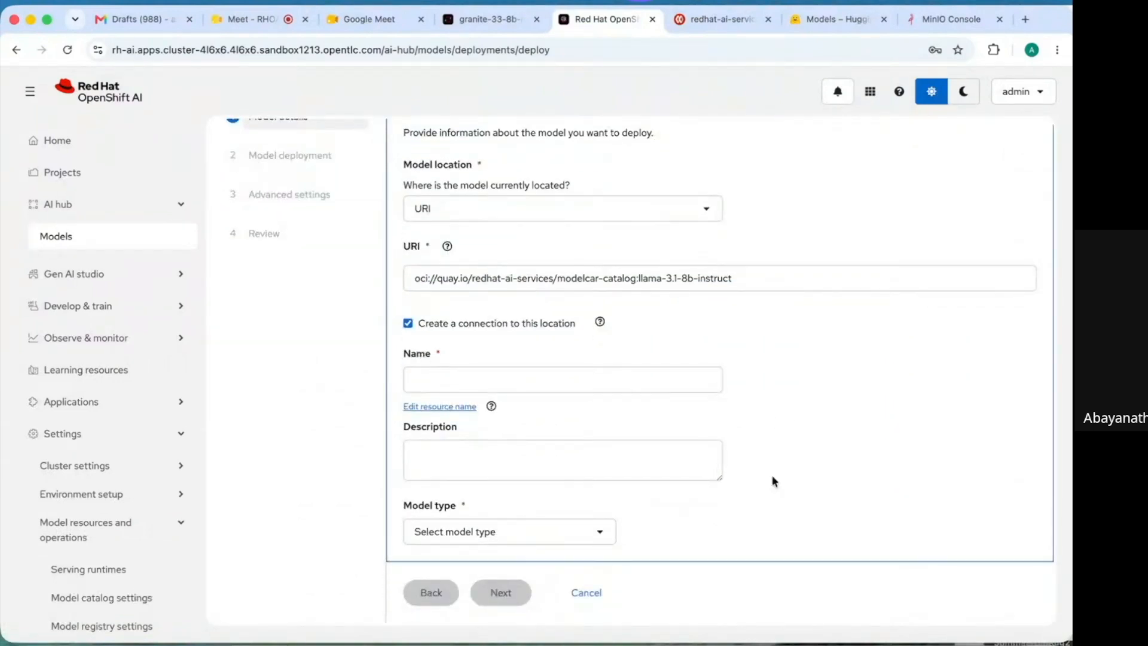
- Name the connection llama318b, describe it as 'llam318b connection', and choose Generative AI model type
click(716, 452)
click(575, 379)
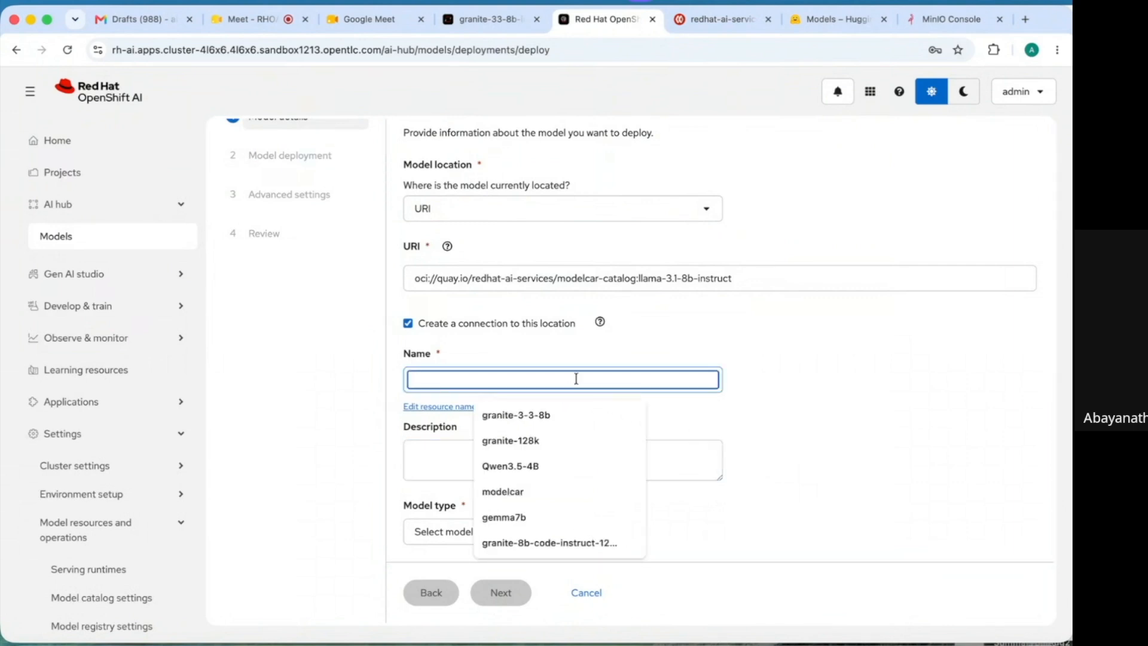
text(llam)
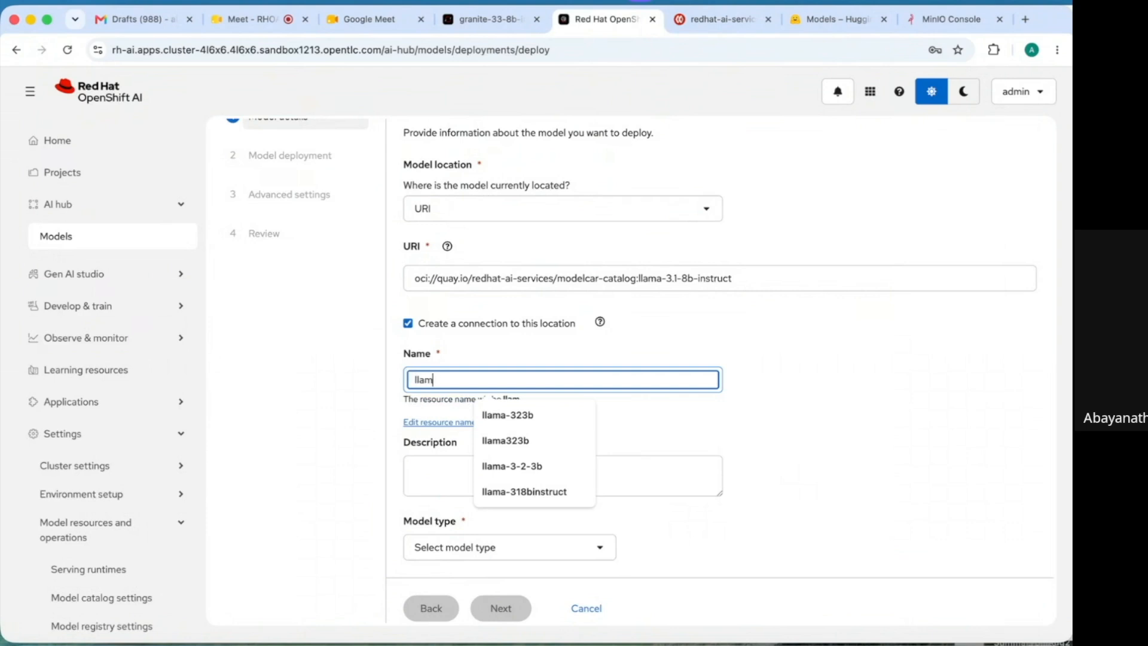
text(a318b)
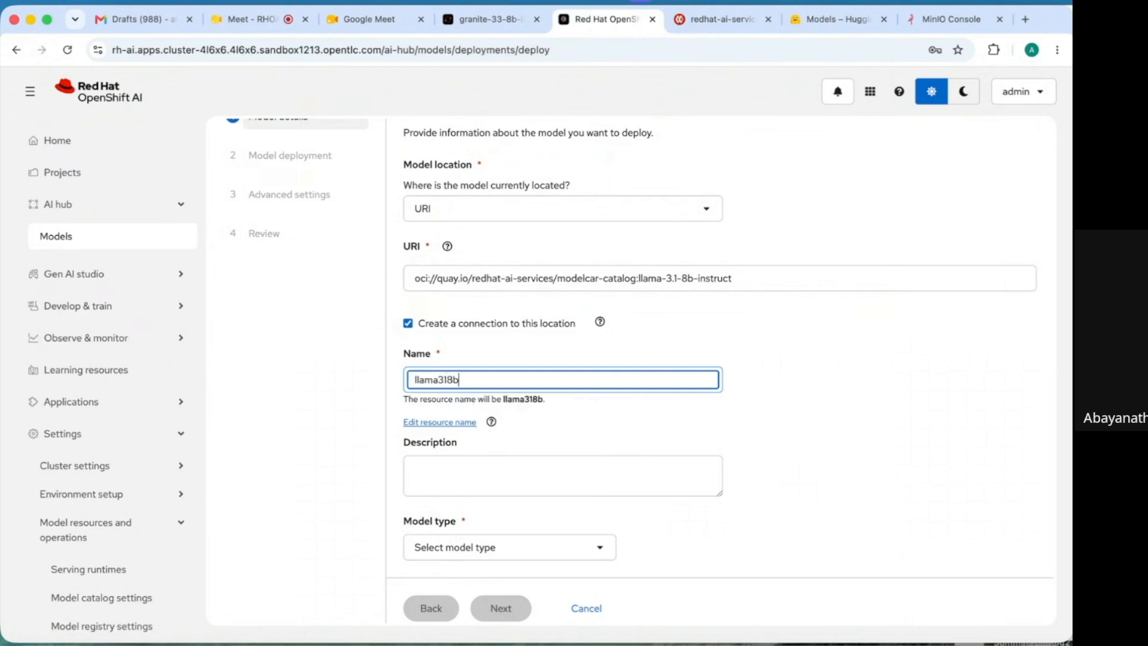
click(512, 477)
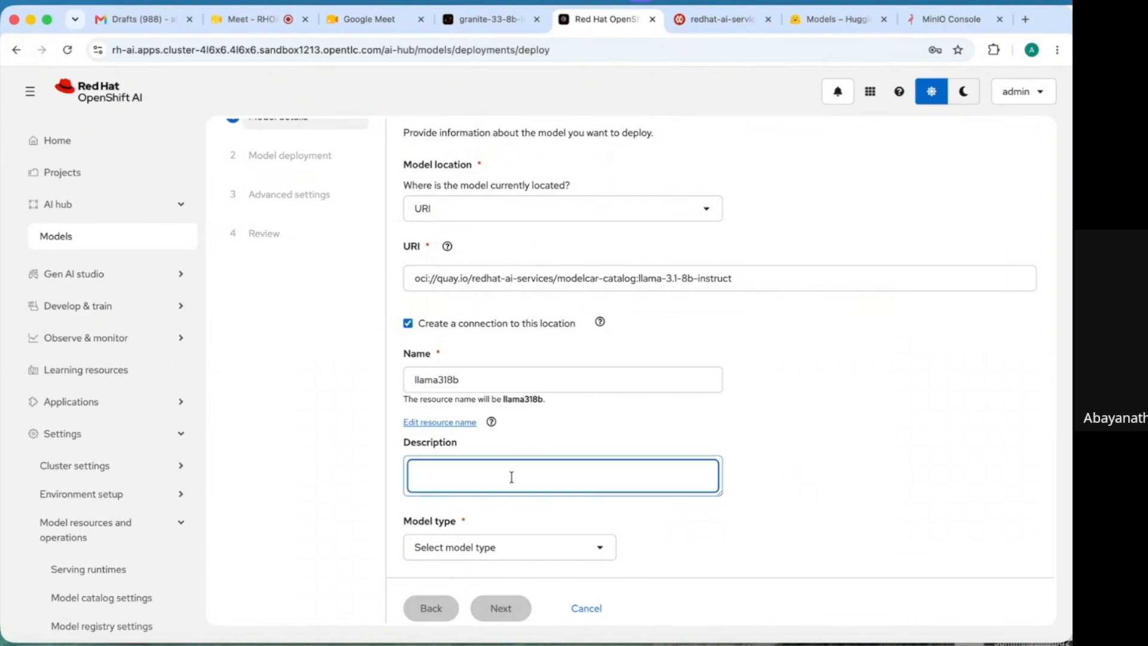
text(llam318b connection)
click(601, 549)
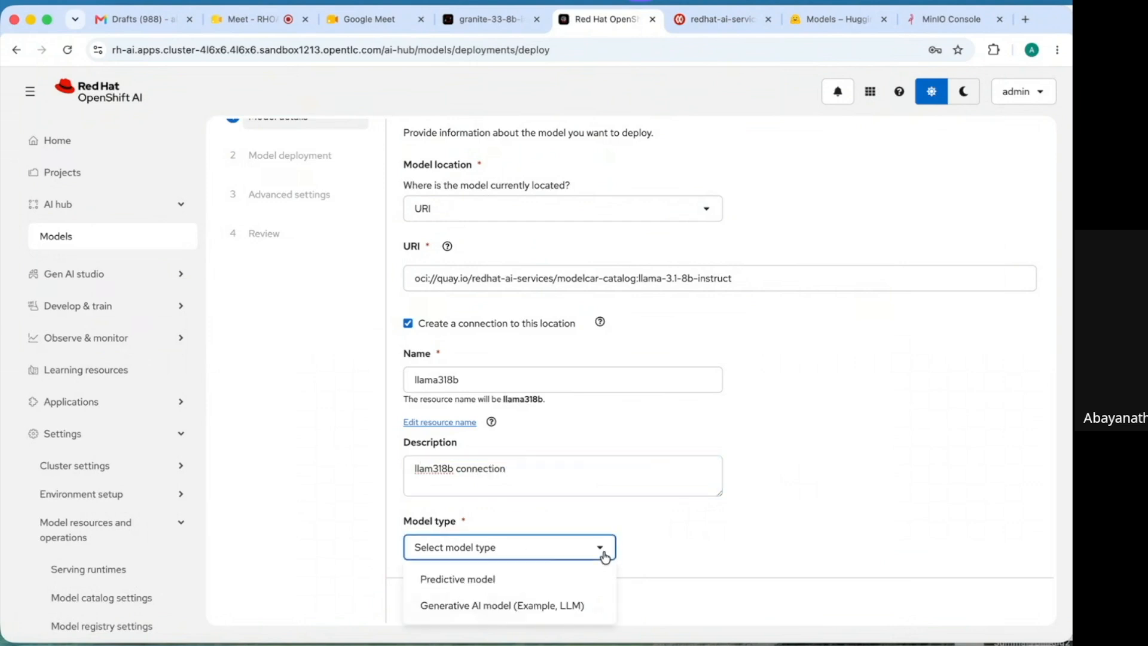
click(554, 606)
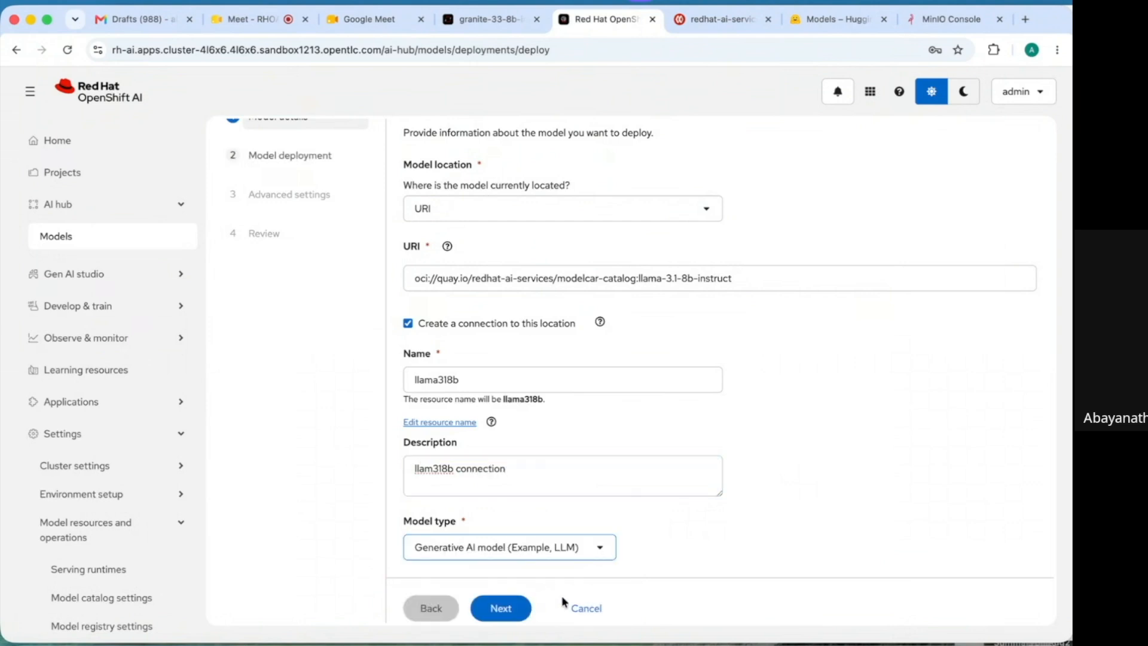
- Name the deployment llama318b, describe it as 'Model deployment using modelcar approach from external regist', use Demo-gpu hardware
click(500, 607)
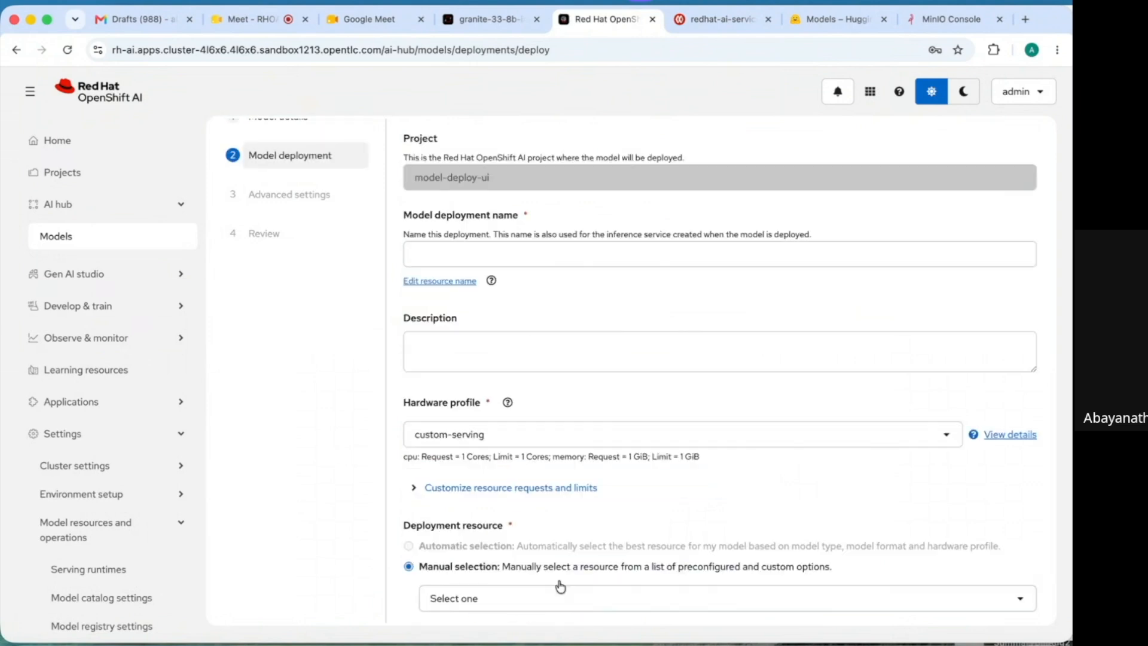
click(522, 255)
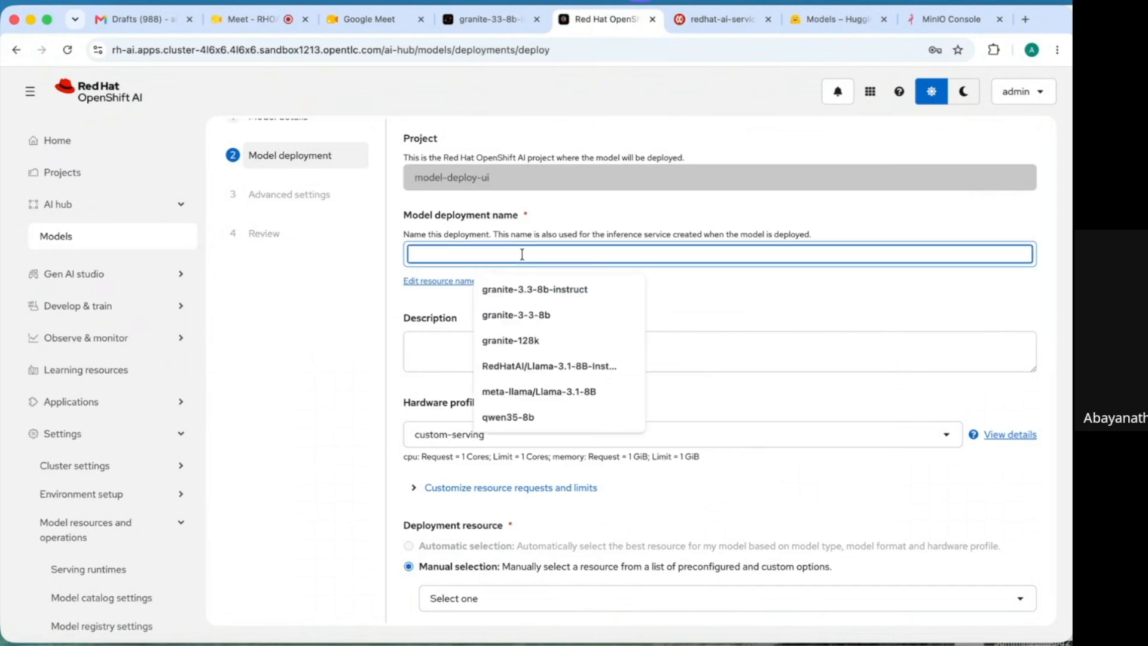
text(ll)
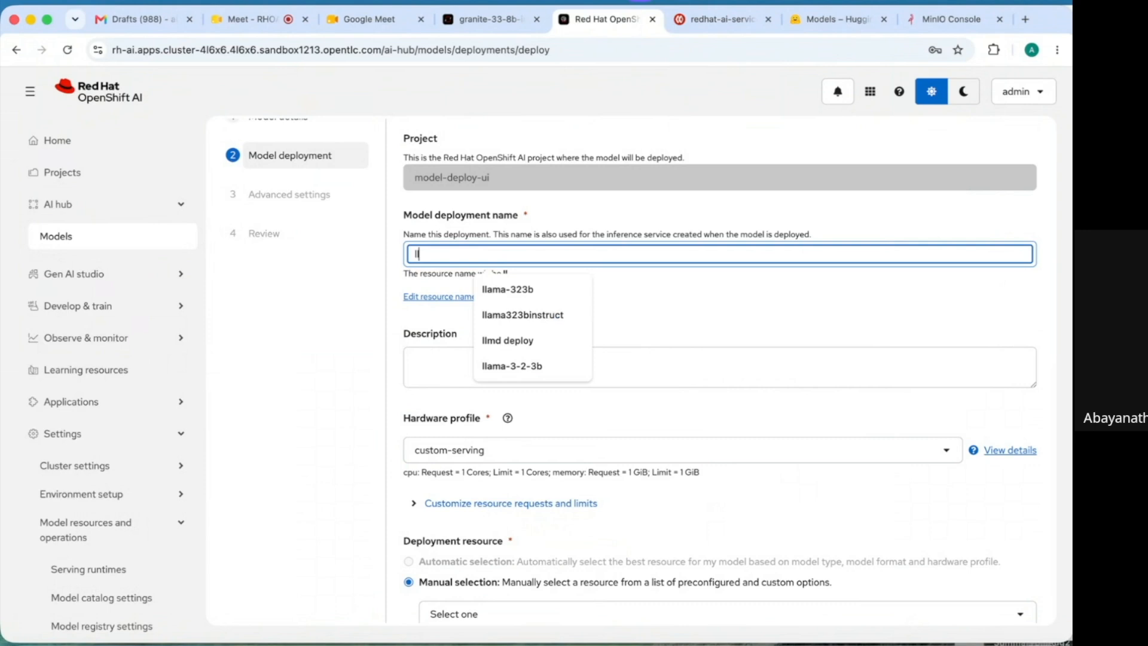
text(ama)
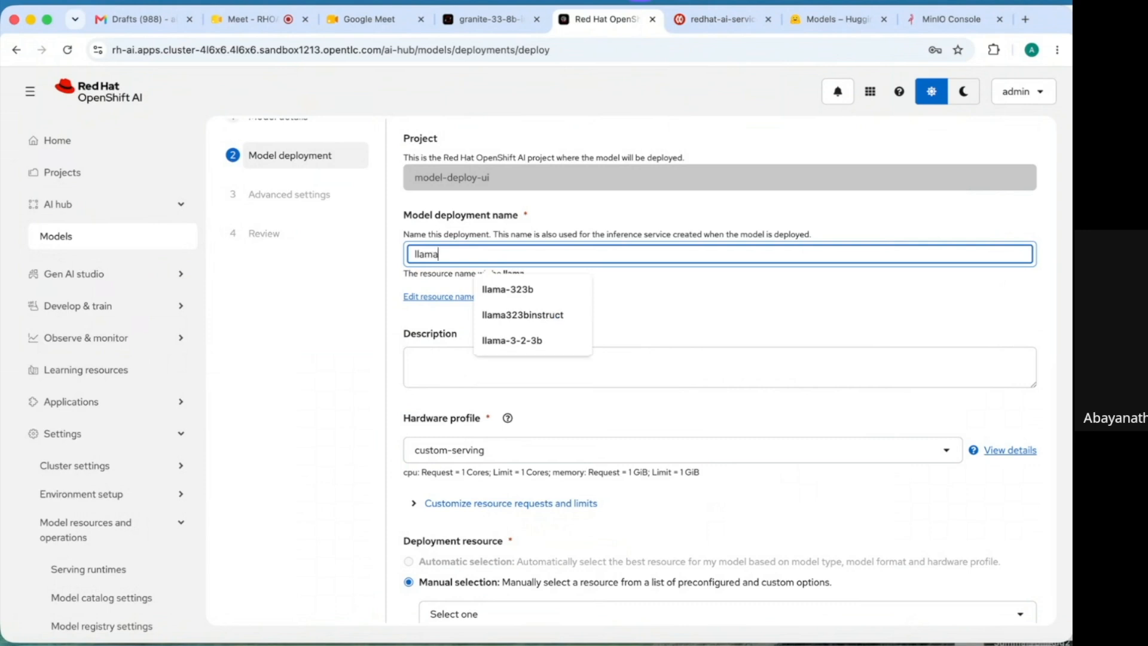
text(318b)
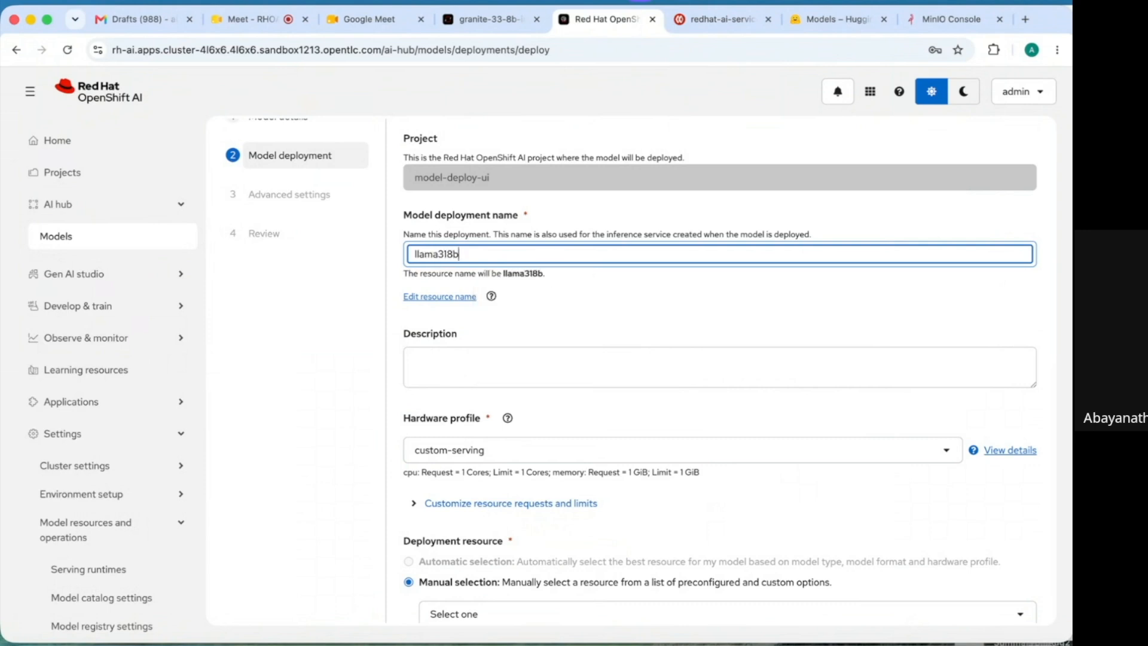
click(479, 364)
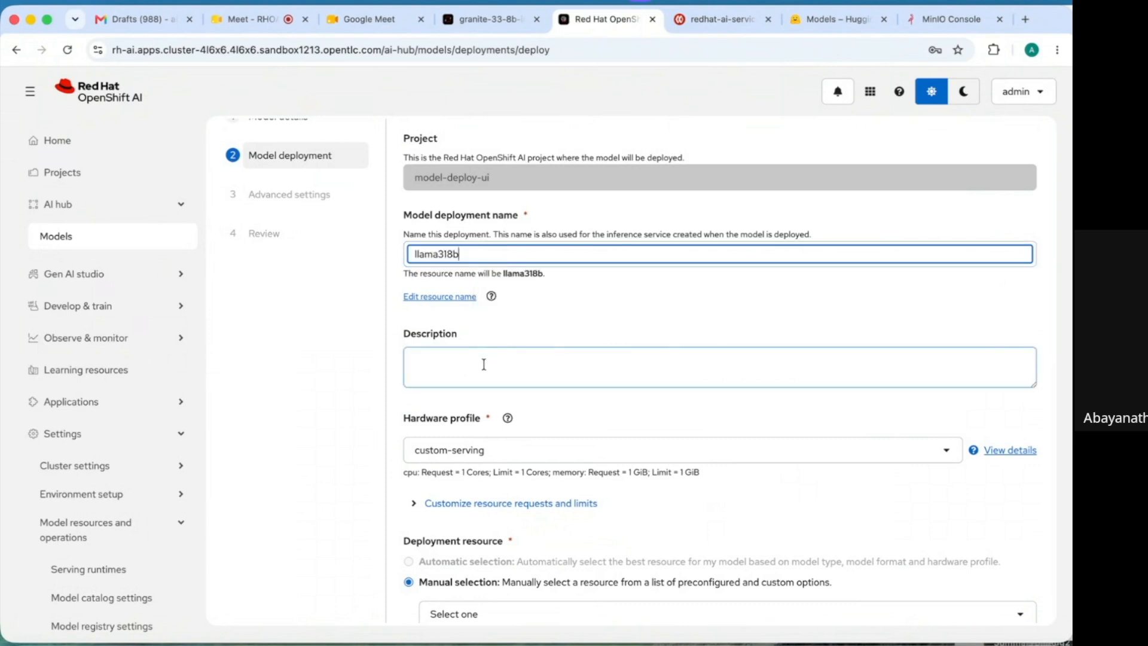
text(Model deployment using modelcar approach from external )
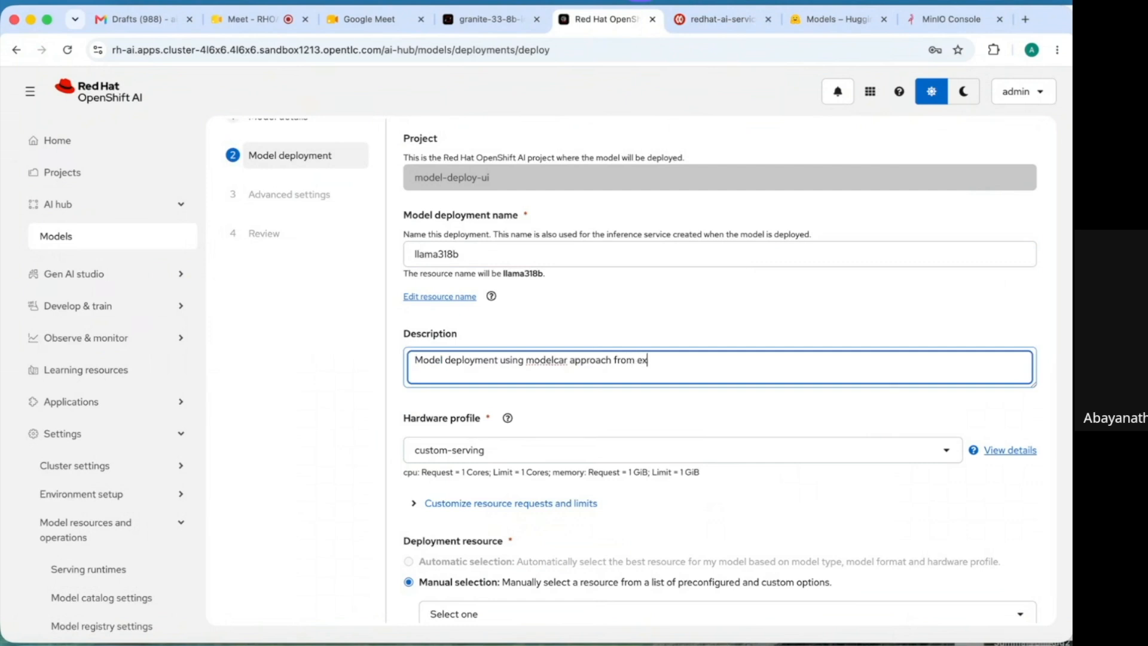
text(registry)
click(477, 452)
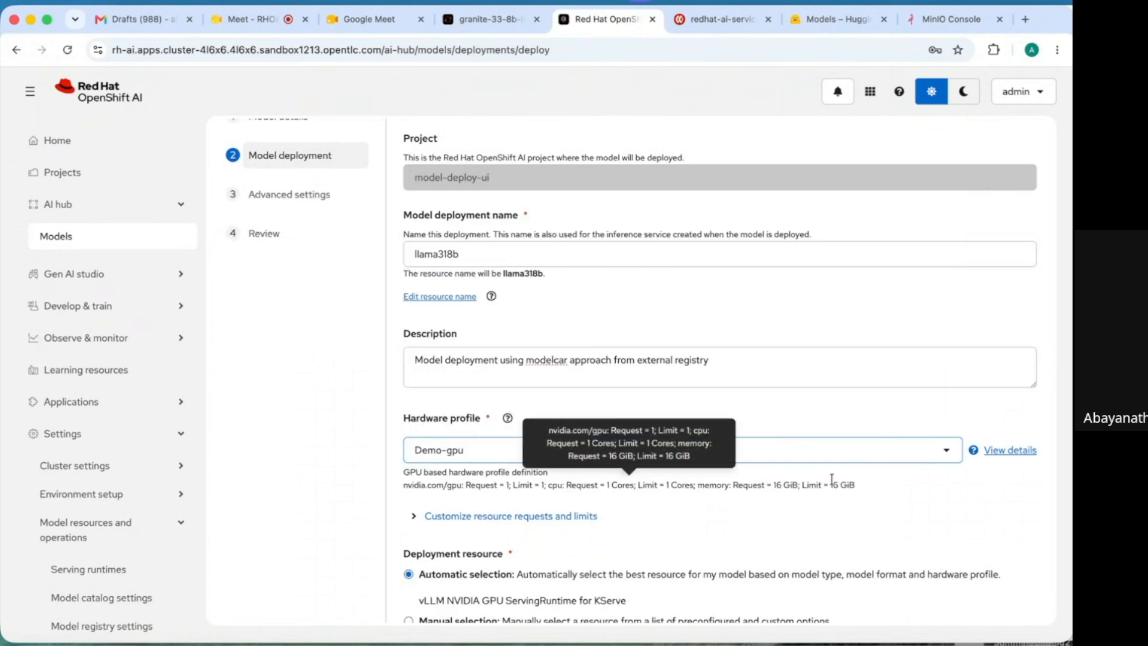
scroll(801, 523, down, 5)
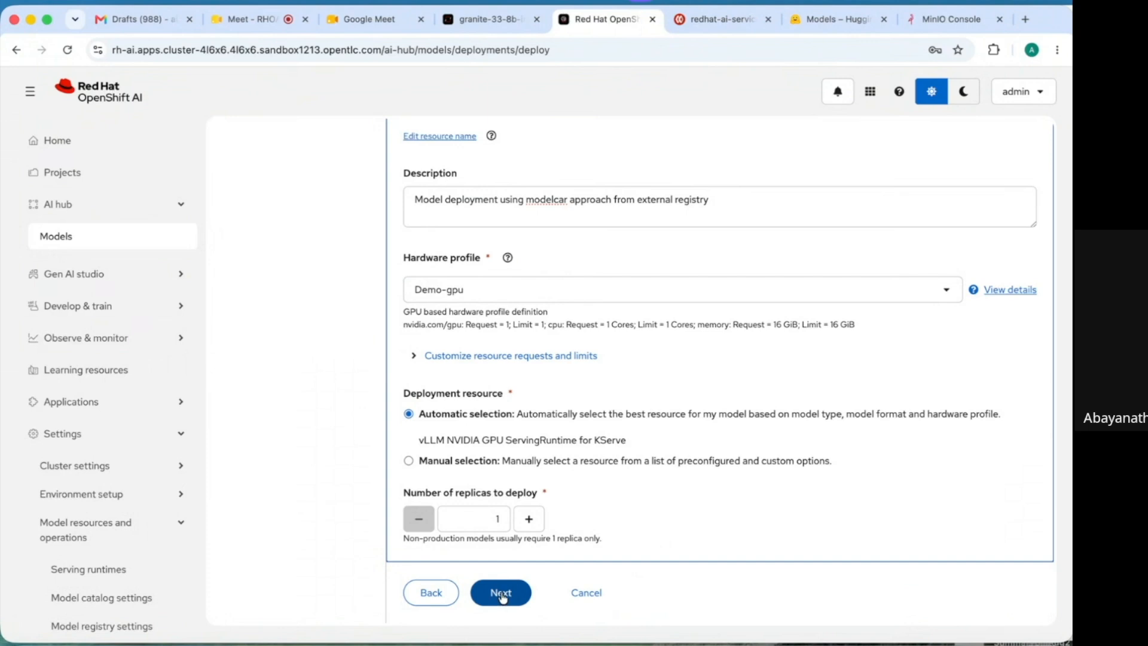
click(501, 593)
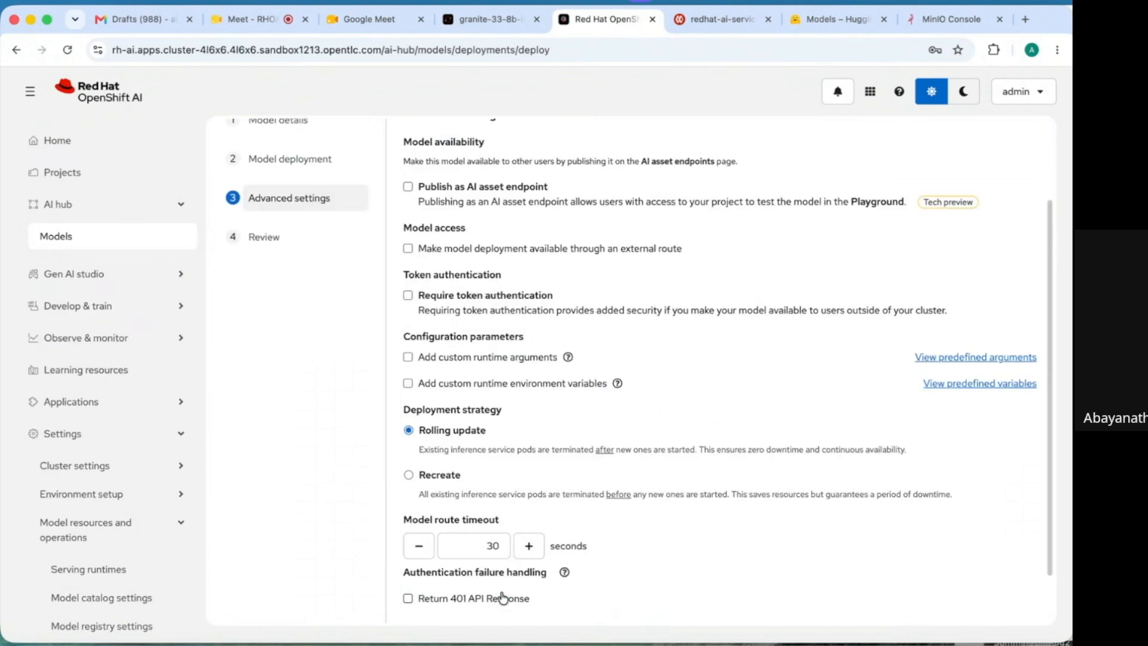
- Publish llama318b as an AI asset endpoint with use case chat and an external route
click(408, 187)
click(448, 266)
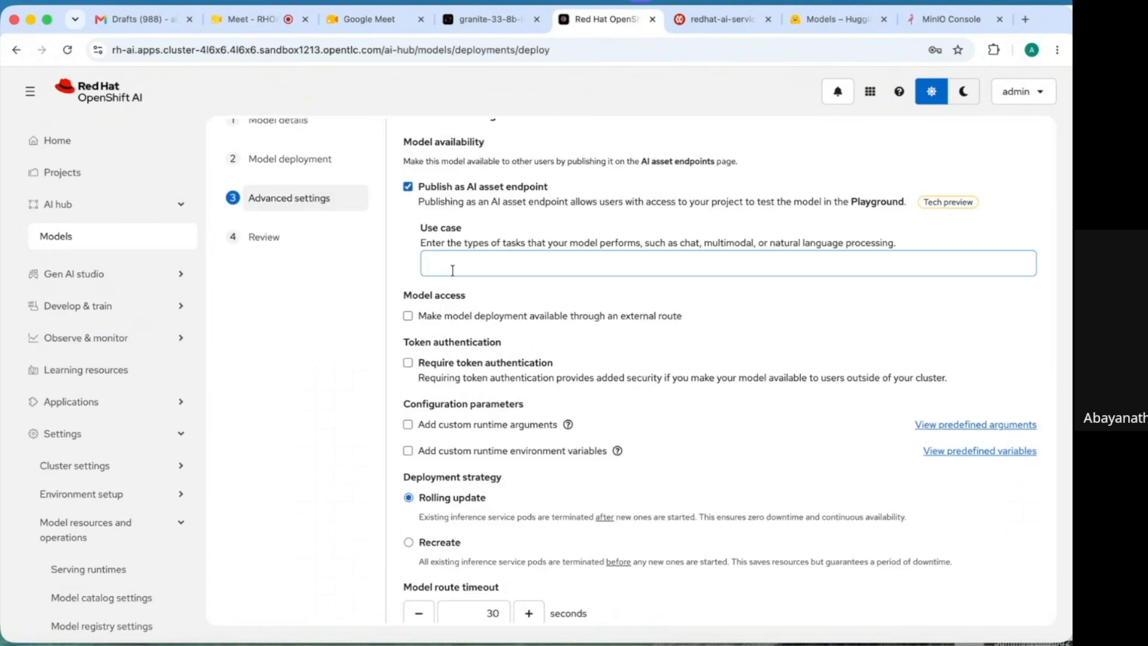
click(503, 298)
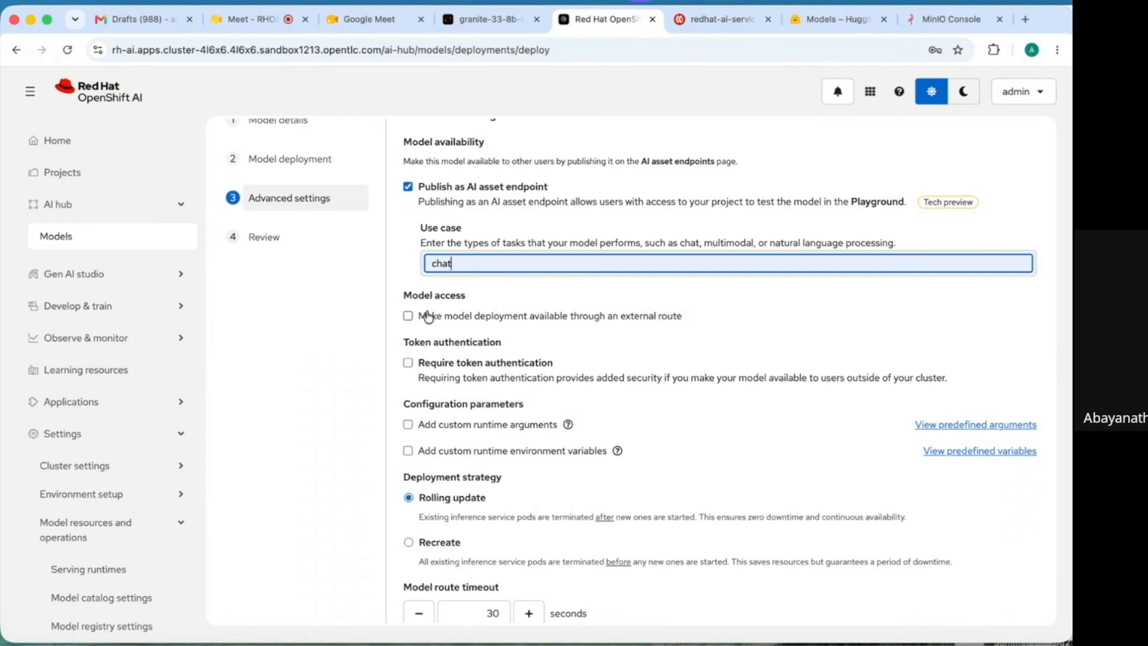
click(408, 317)
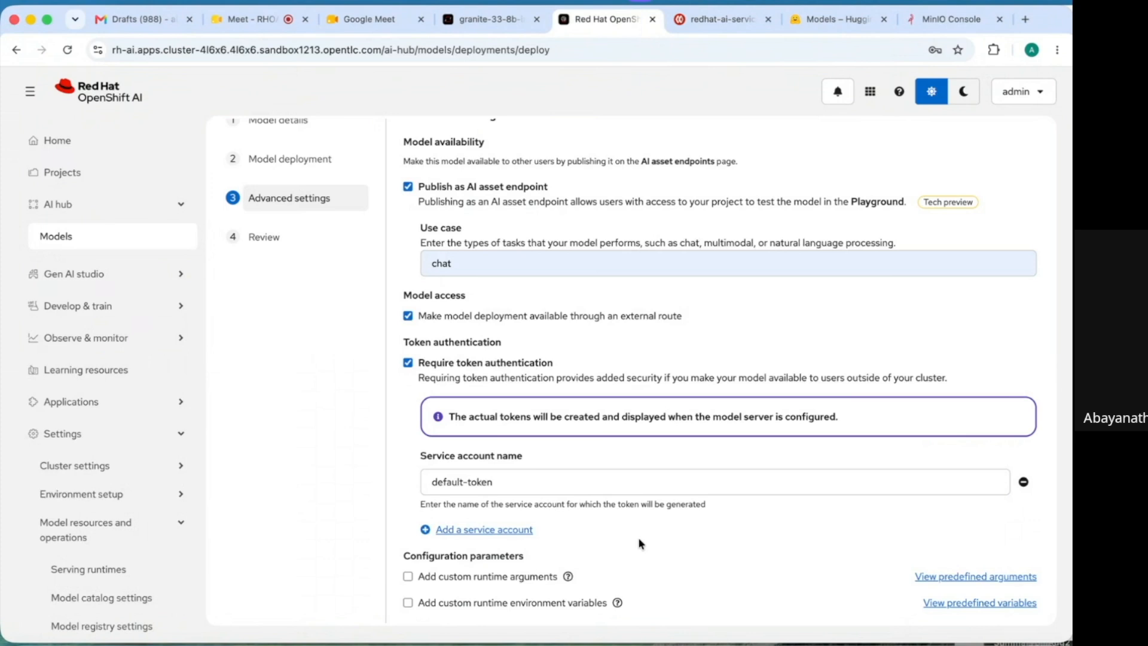
scroll(639, 543, down, 2)
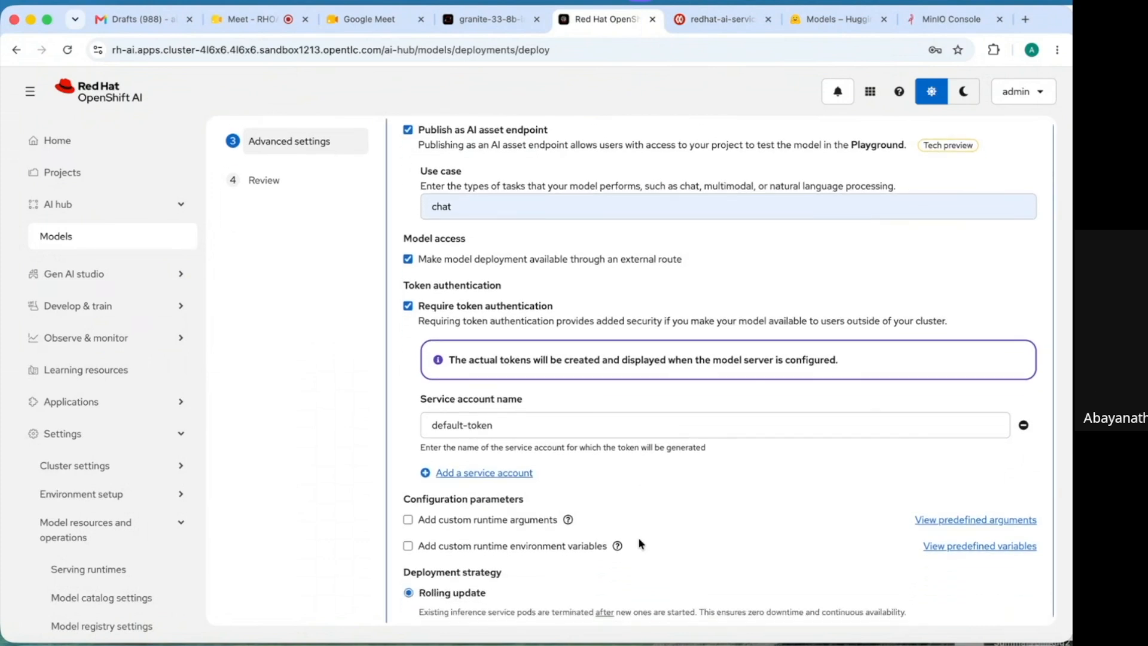
scroll(637, 537, down, 4)
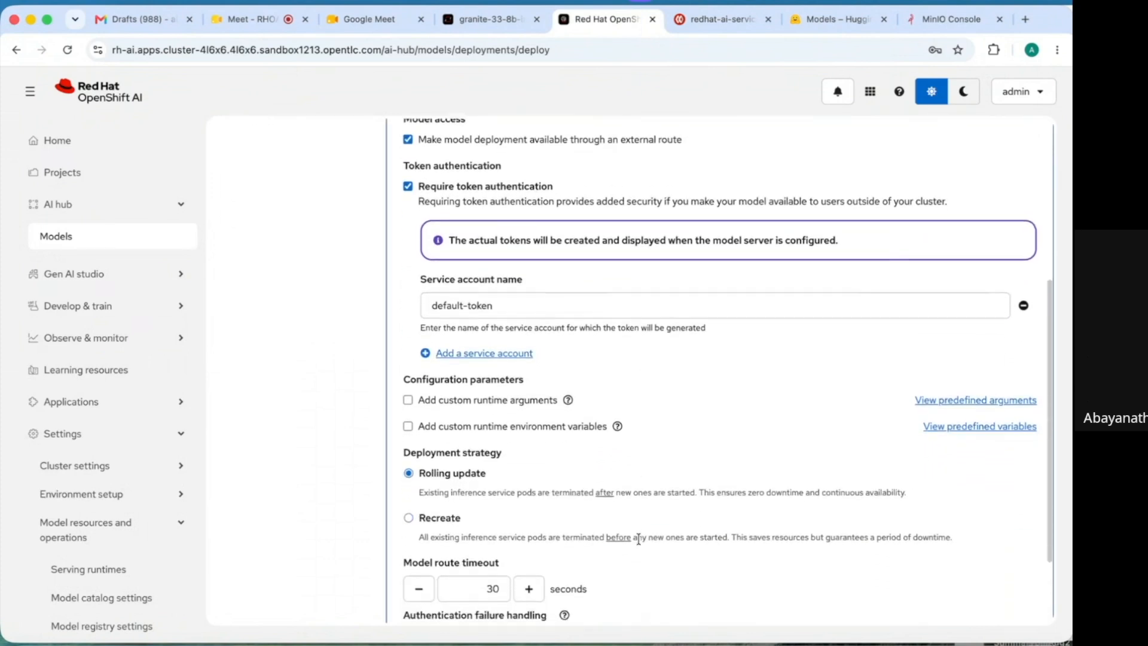
scroll(639, 538, down, 1)
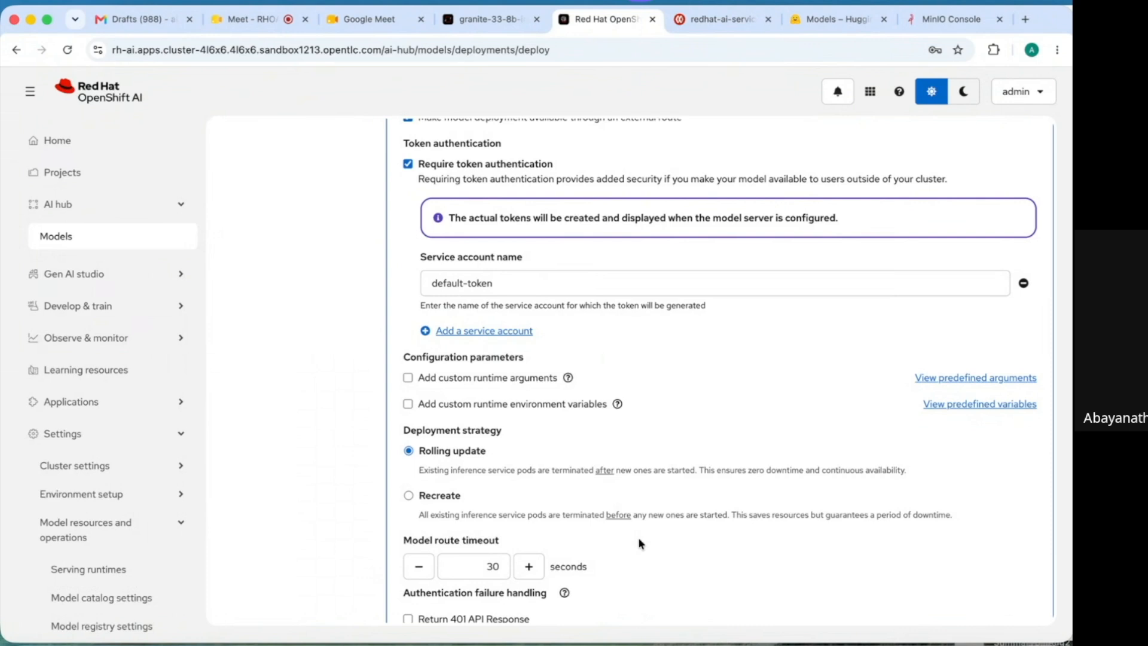
scroll(639, 542, down, 3)
click(501, 592)
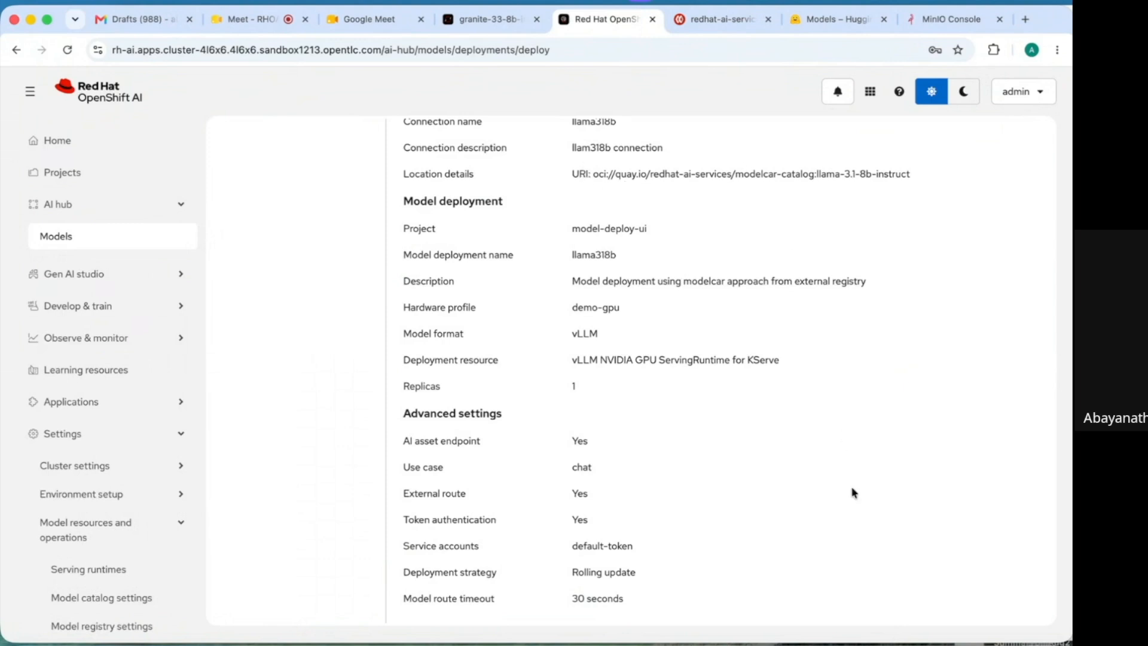
- Deploy llama318b from the review summary
scroll(853, 492, down, 2)
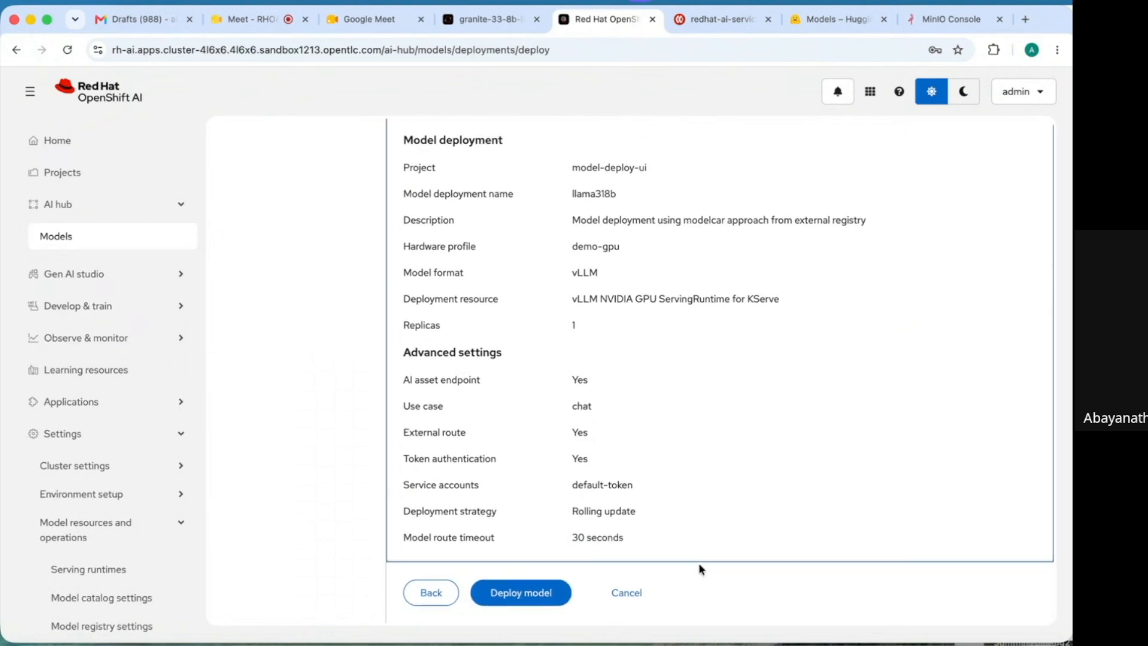
click(528, 603)
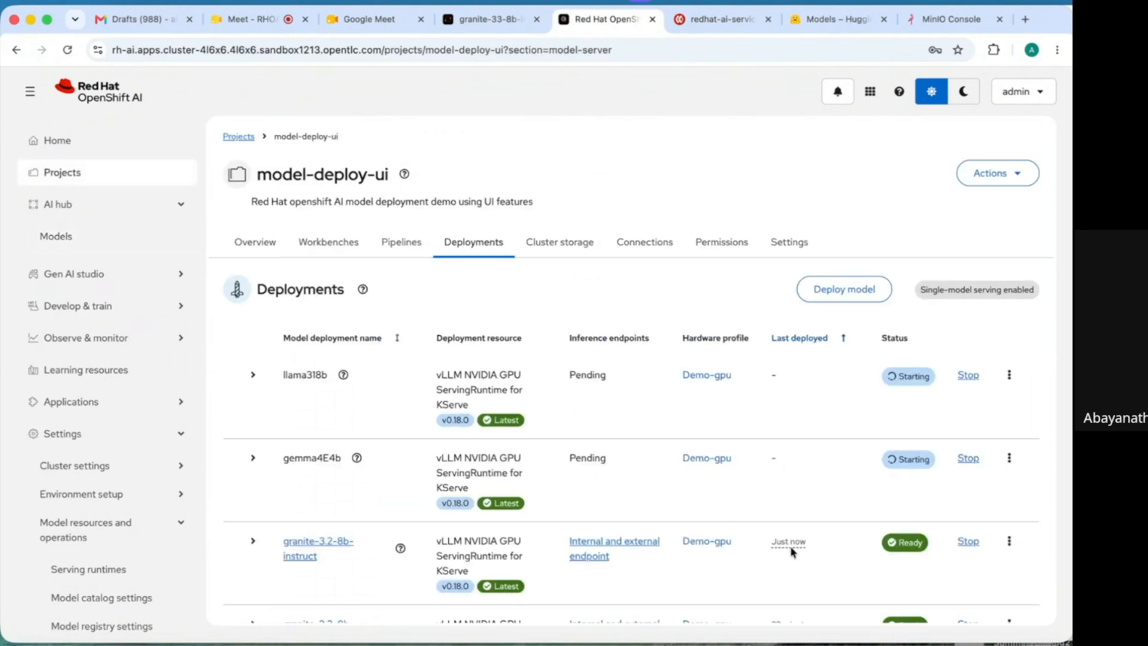
mouse_move(791, 542)
click(185, 274)
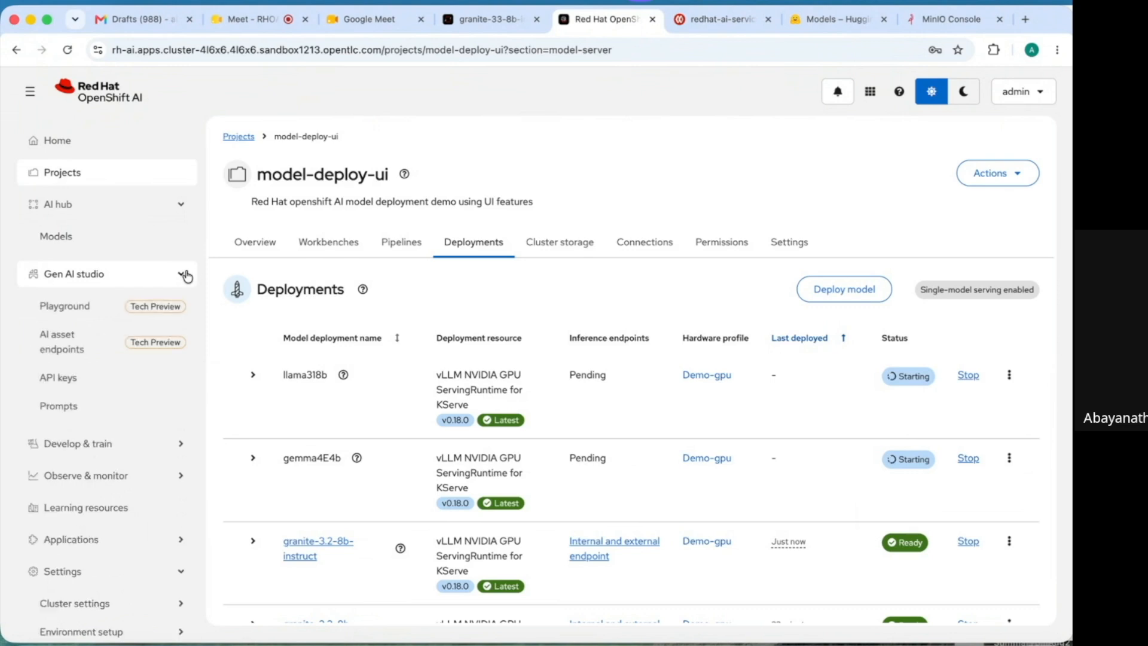
- Add the llama318b AI asset endpoint to the playground, create it, and open the new playground
click(80, 342)
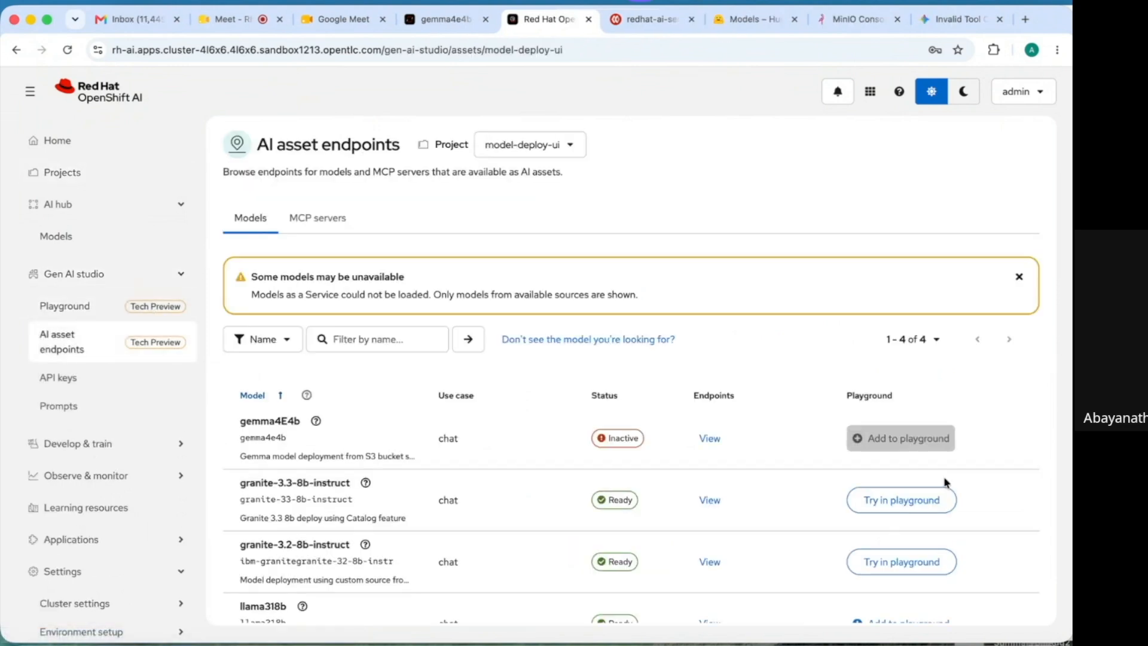
scroll(1009, 581, down, 2)
click(890, 572)
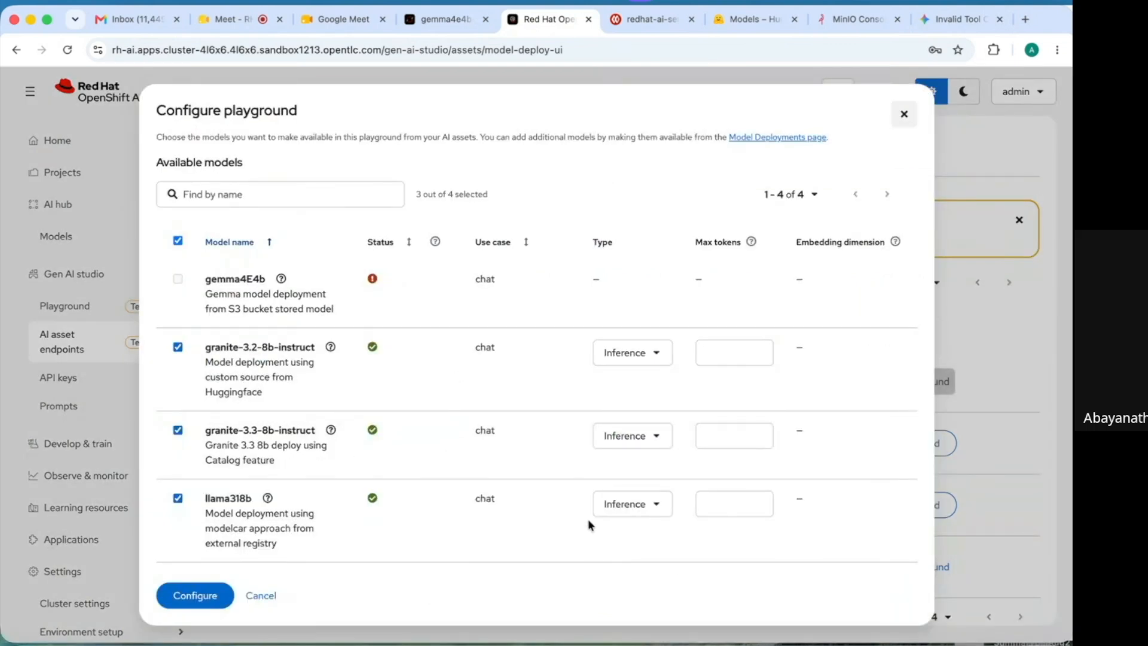
click(179, 597)
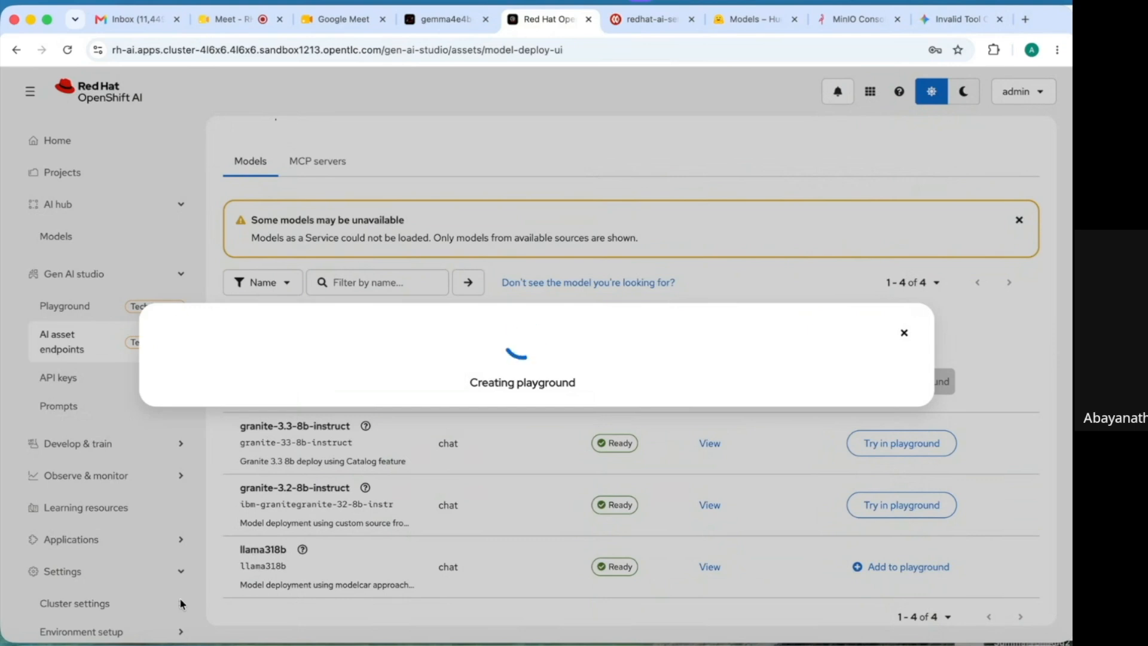
click(512, 396)
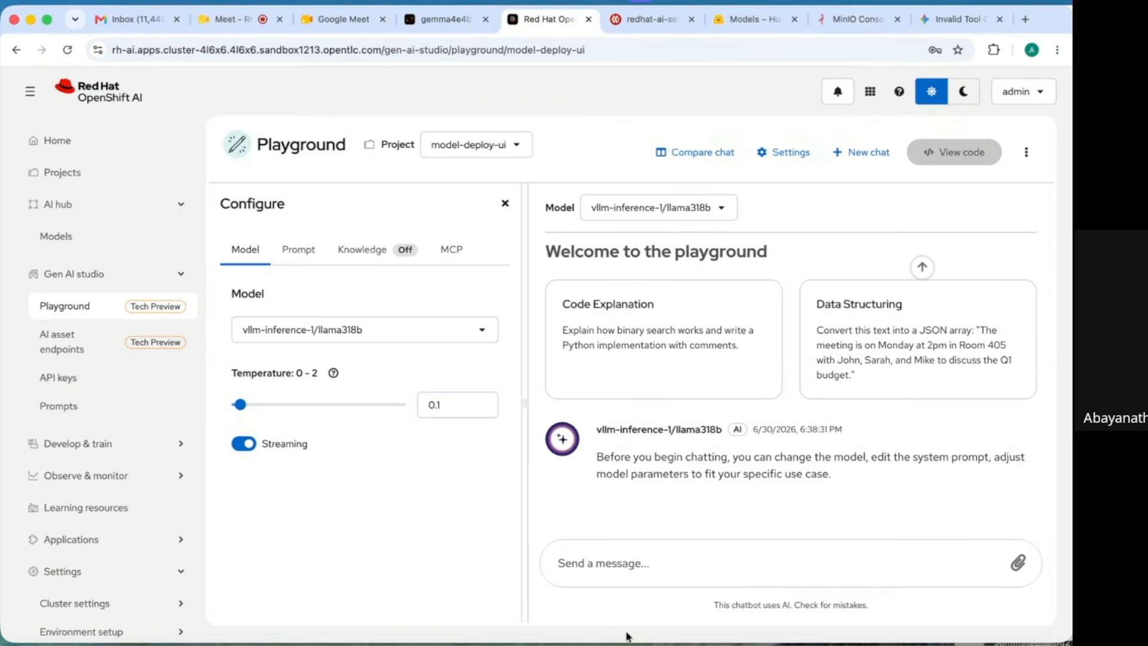
- Send llama318b the pasted prompt asking about the benefits of OpenShift
click(605, 564)
text(Explain the benefits of openshift)
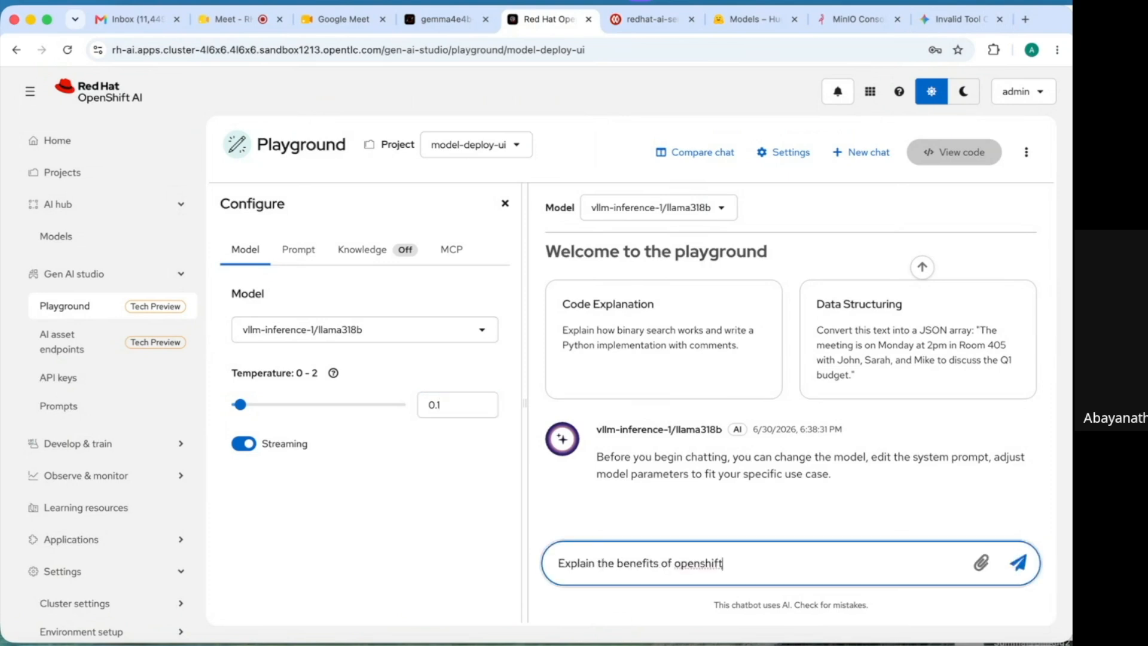
key(Return)
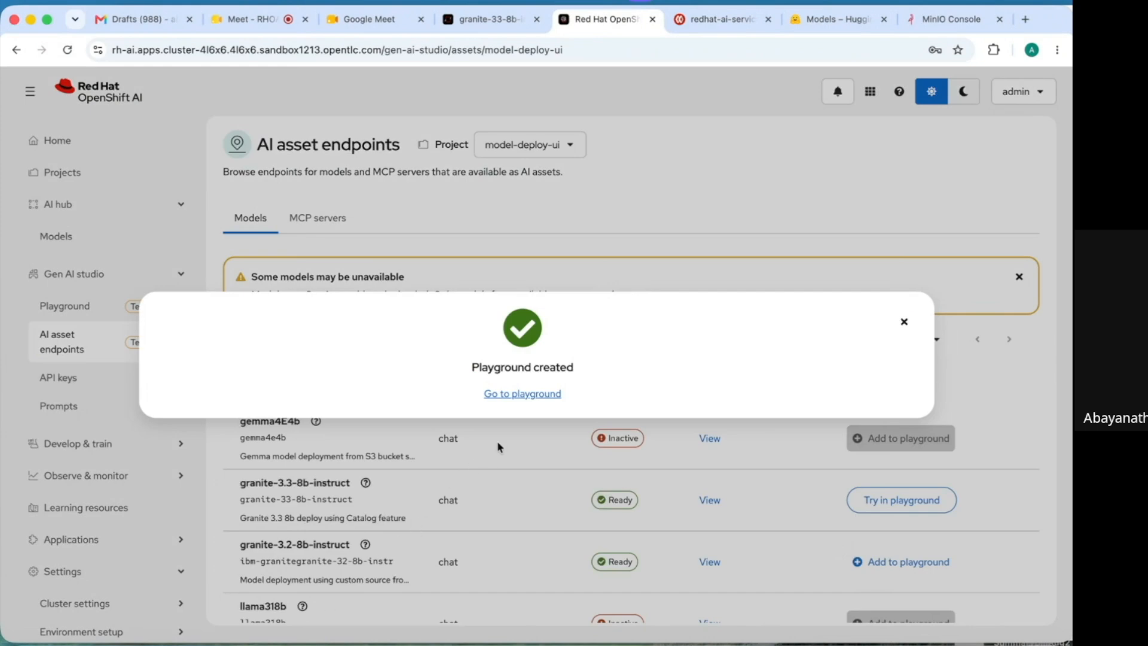
- Ask granite-3.2-8b-instruct 'explain the benefits of Openshift compared to Kubernetes' in the playground chat
click(524, 395)
click(787, 215)
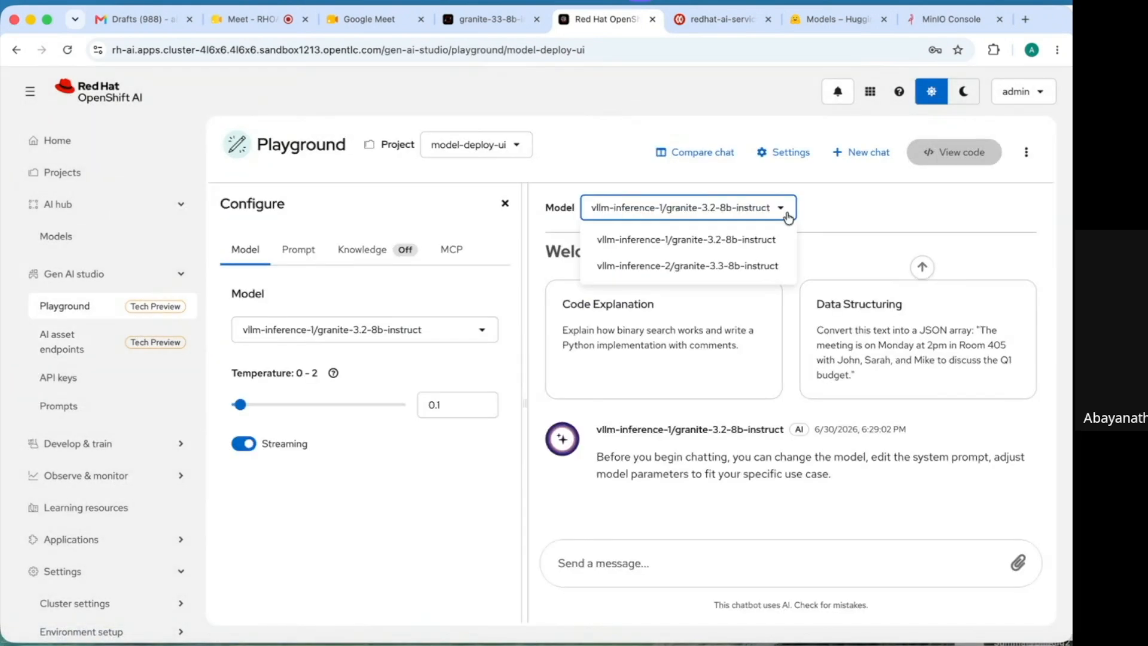
click(827, 211)
click(583, 560)
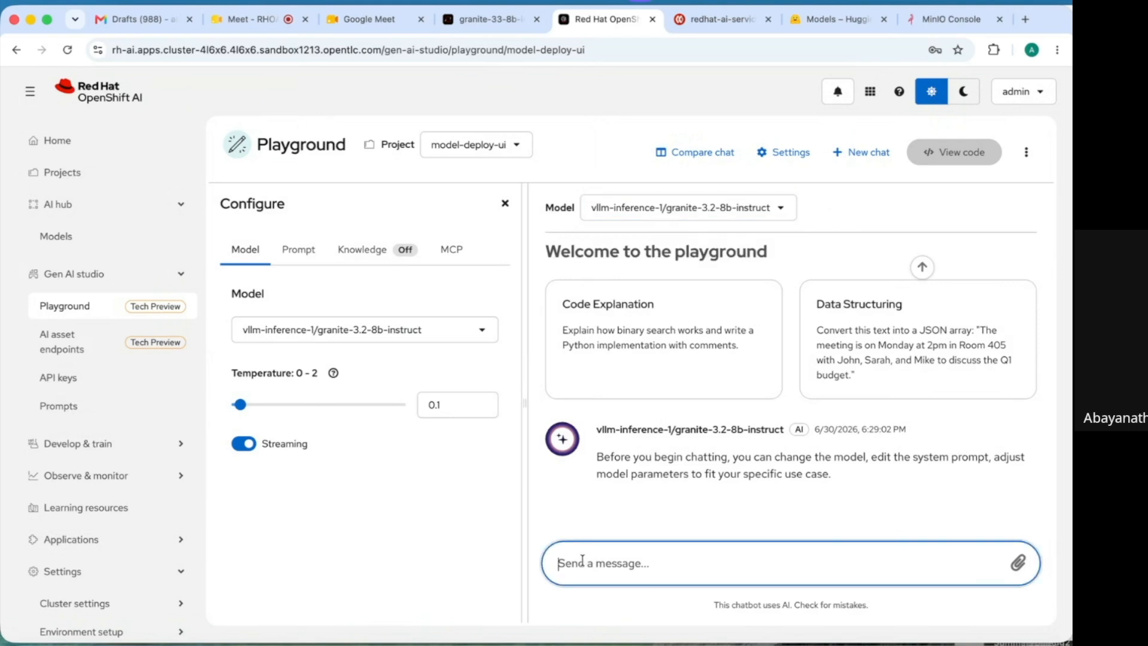
text(explain the benefits of Openshift compared to Kubernetes)
key(Return)
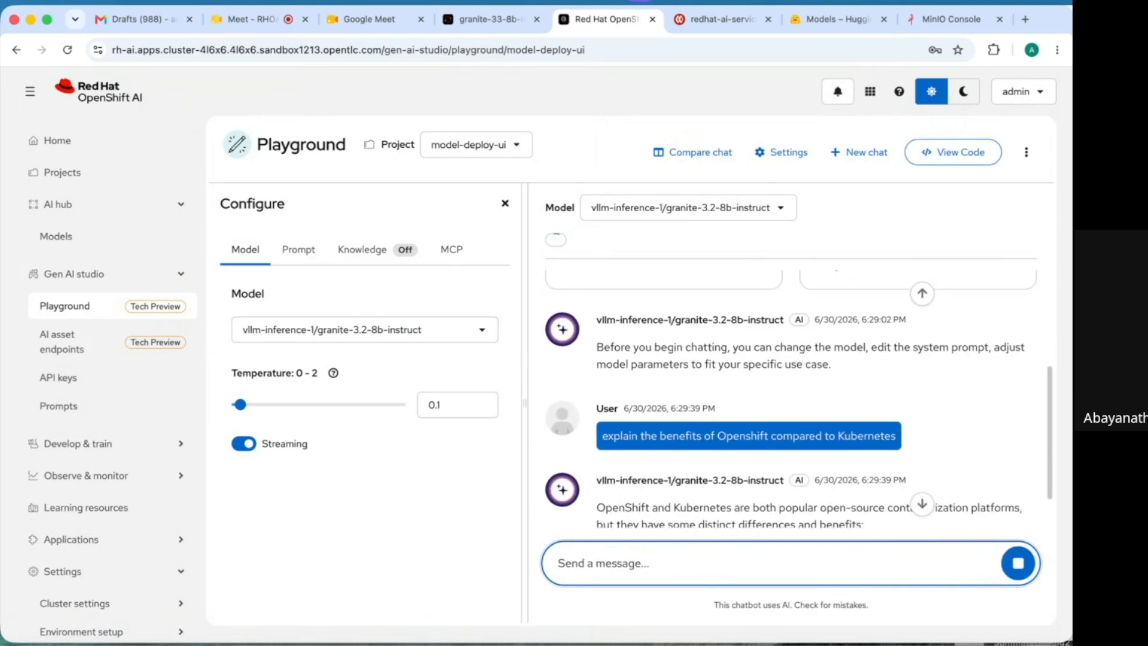
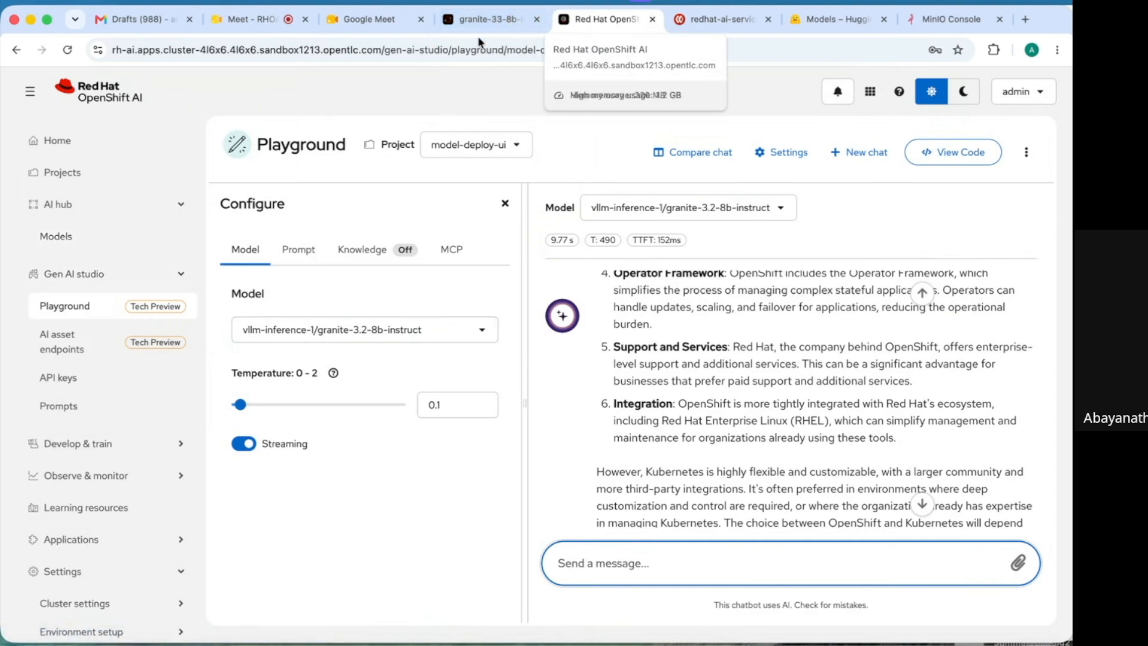
- Start a new S3 compatible object storage connection in the model-deploy-ui project
click(263, 22)
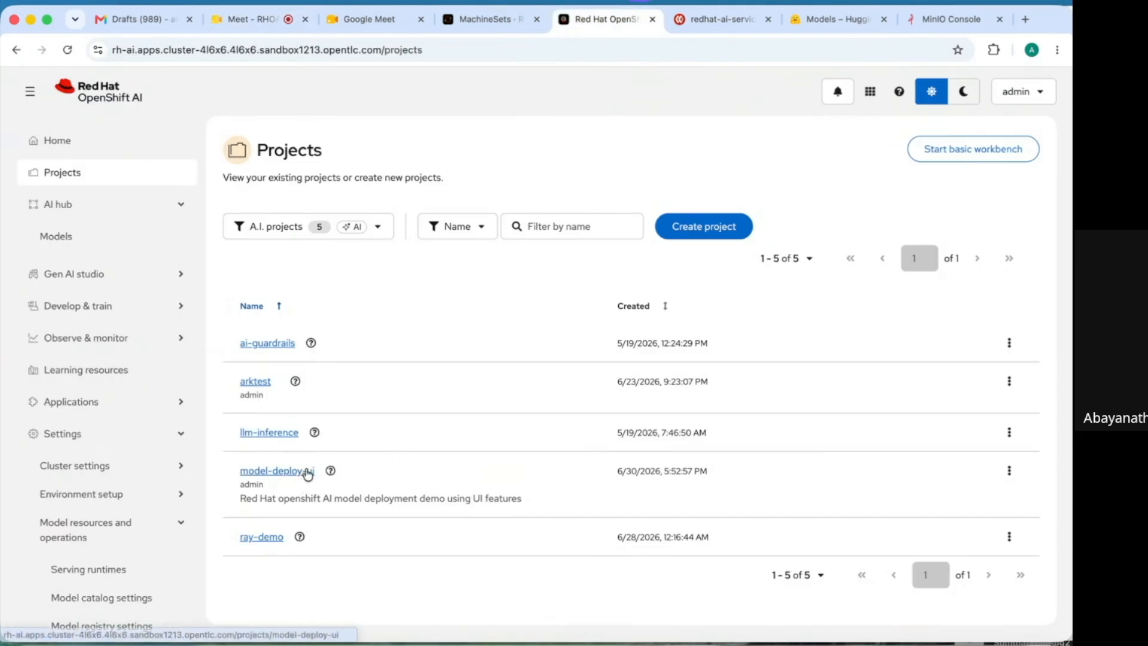
click(304, 481)
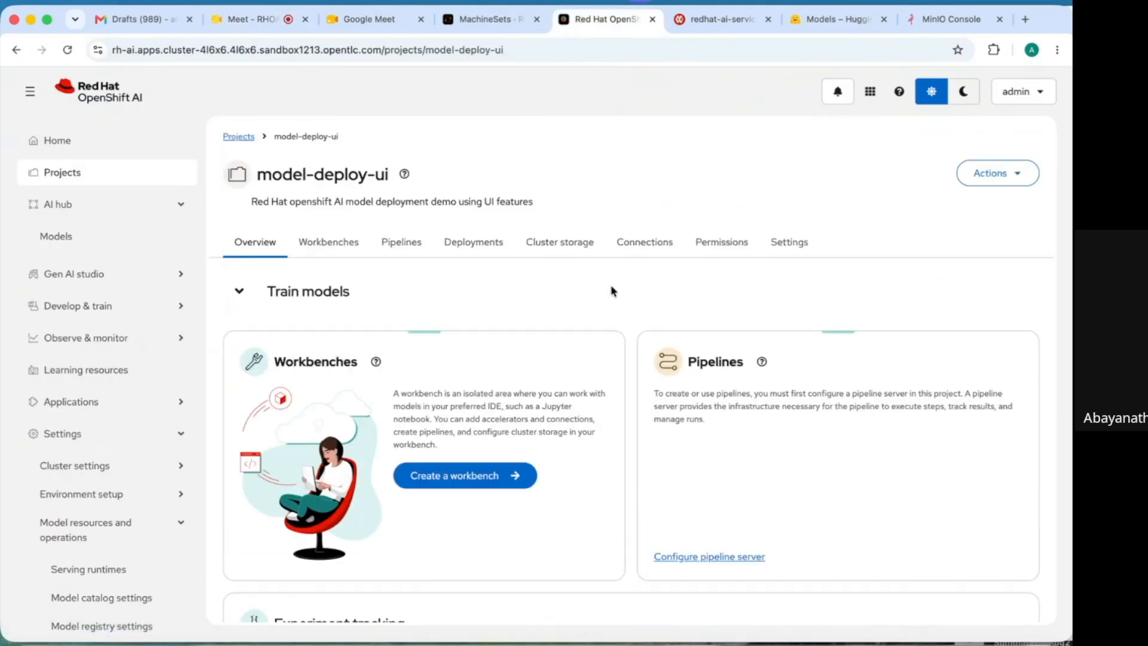
click(644, 244)
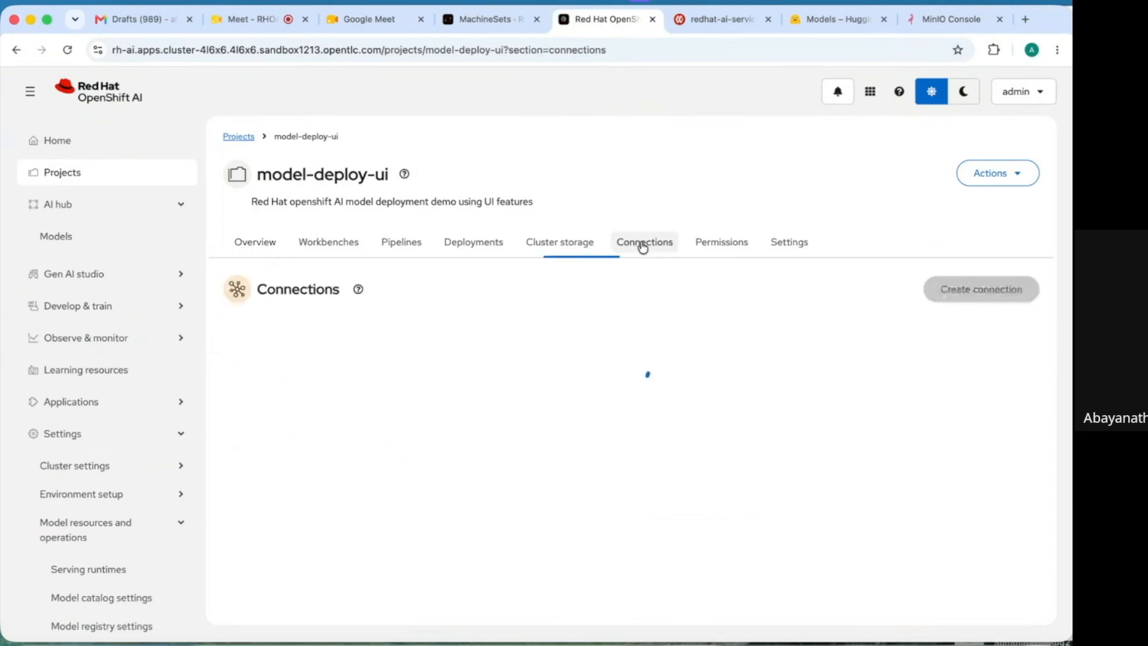
click(982, 289)
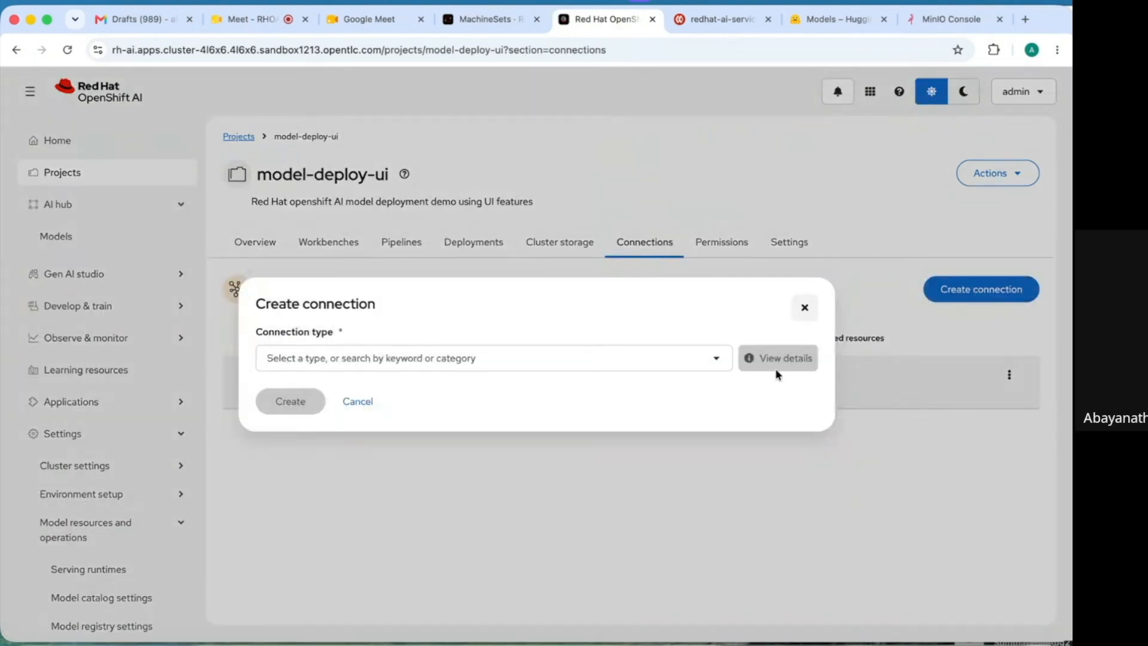
click(717, 363)
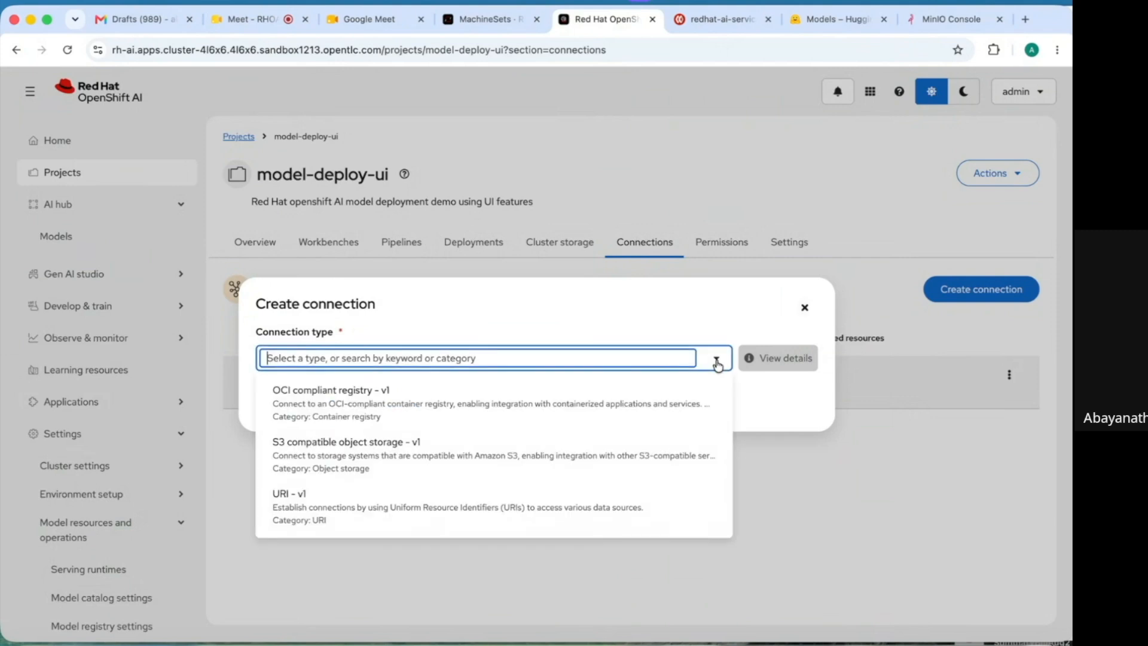
click(482, 448)
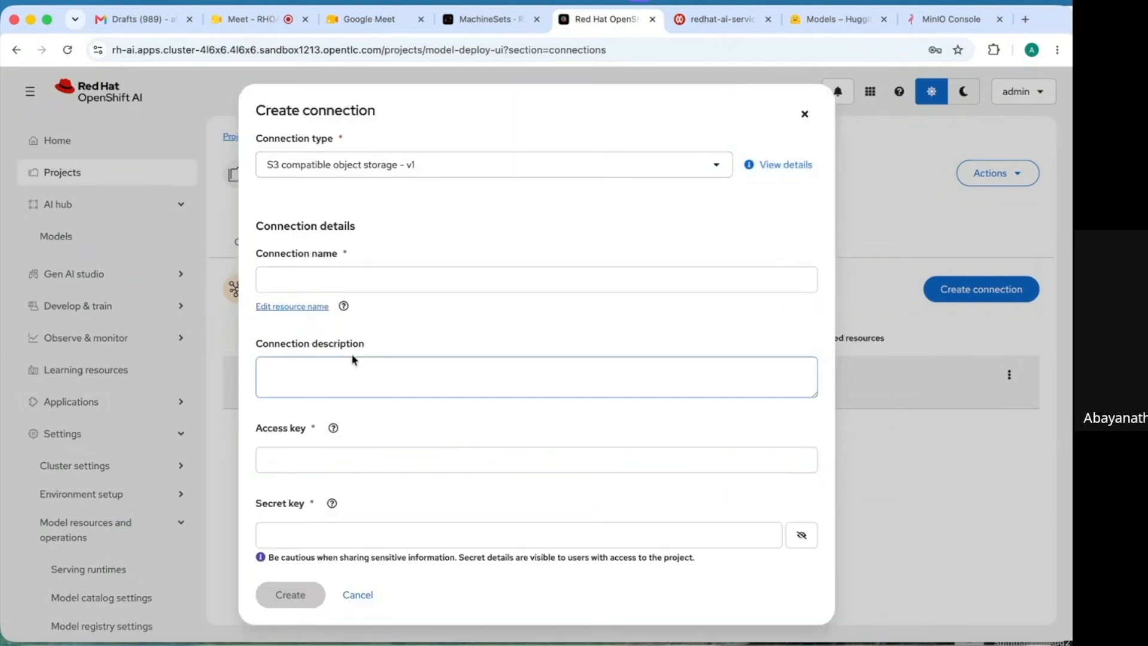
- Name the connection modelss3_location with description 'S3 object storage location for hosting models'
click(388, 278)
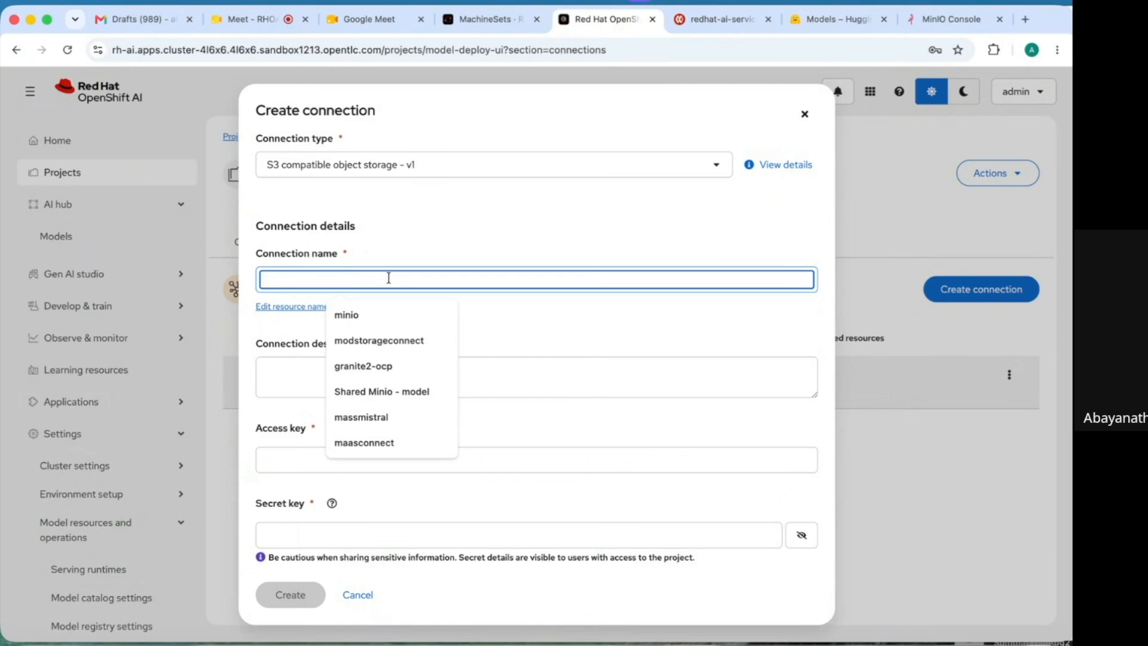
text(models)
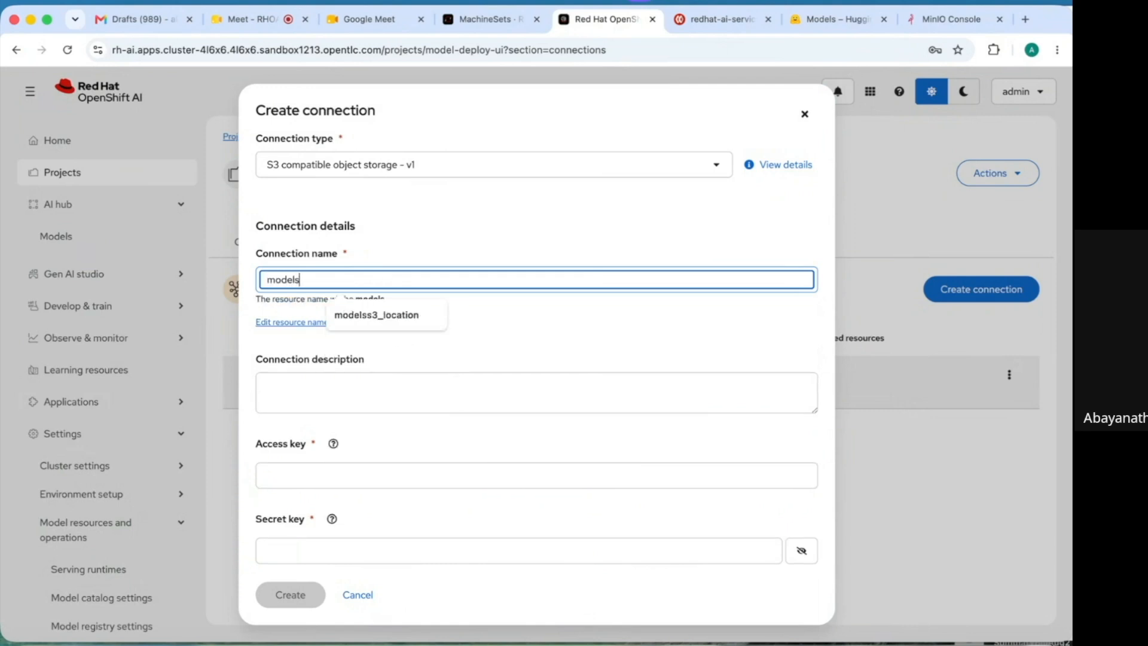
click(380, 316)
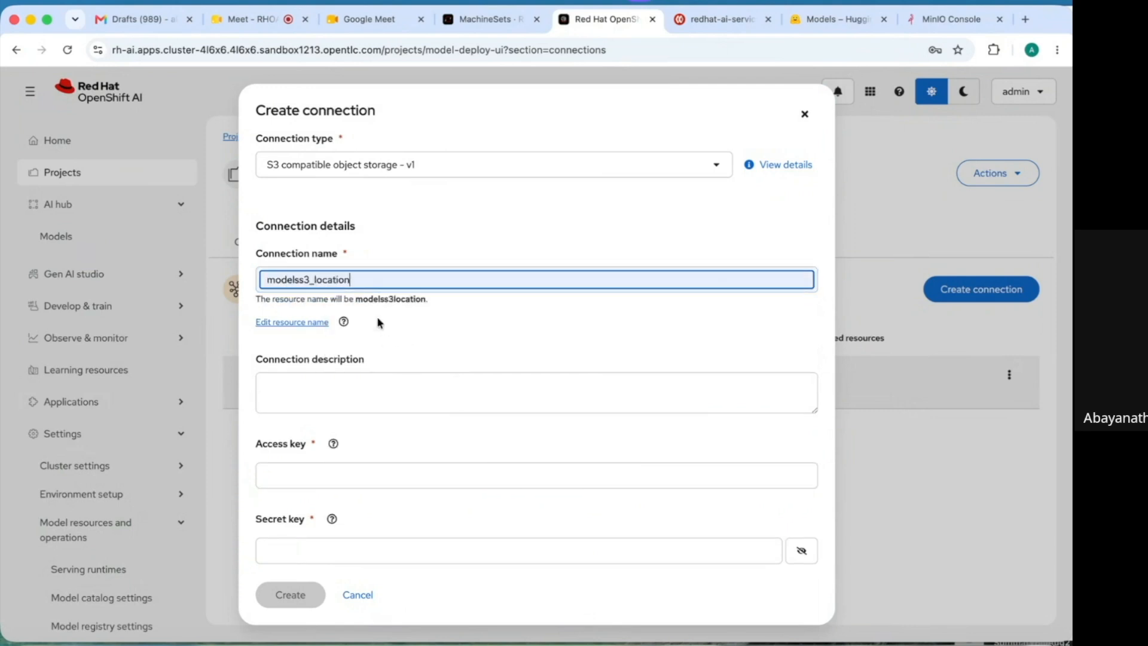
click(336, 390)
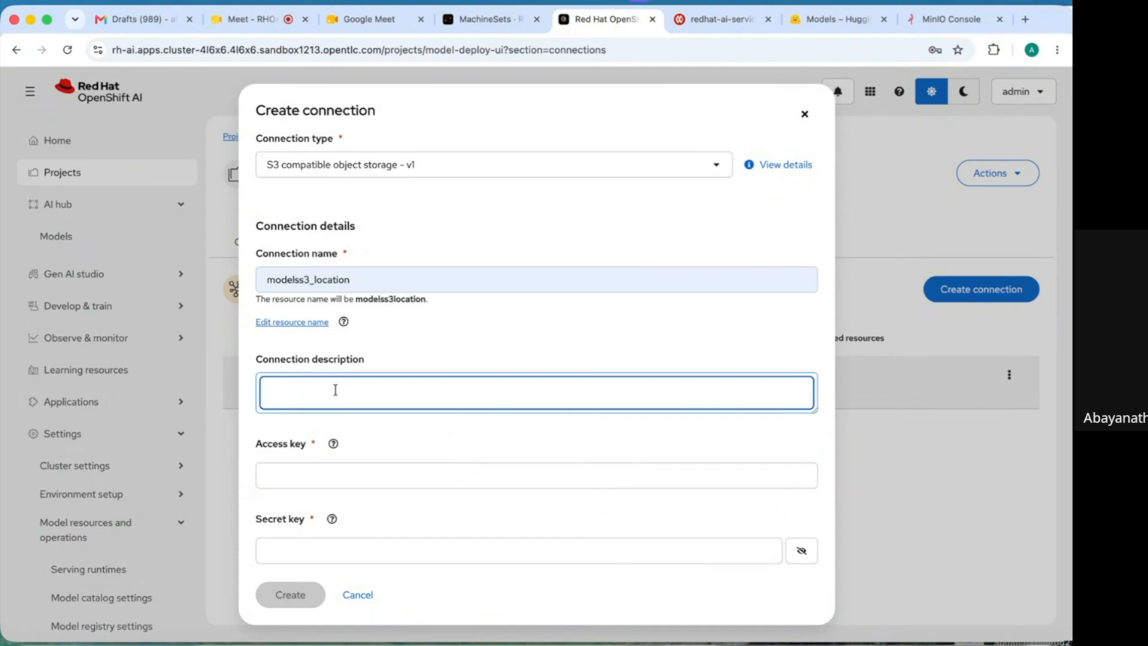
text(S3 object storage location for)
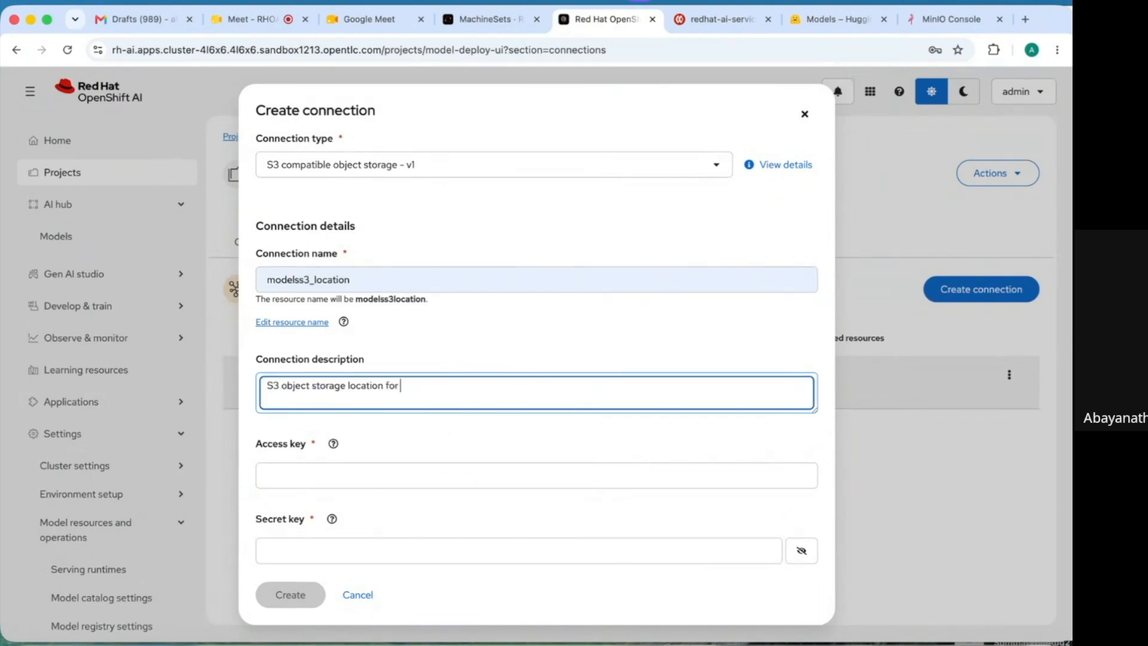
text( hosting models)
- Enter the MinIO access and secret keys, paste the MinIO endpoint, and set region any
click(308, 474)
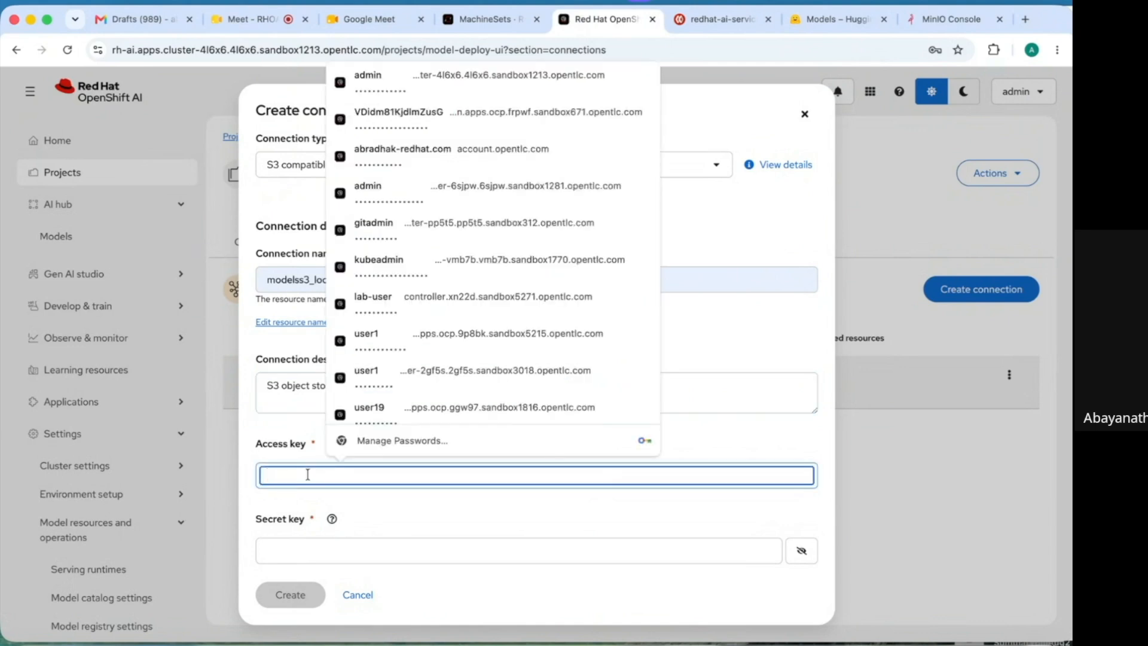
text(minio)
key(Tab)
key(Tab)
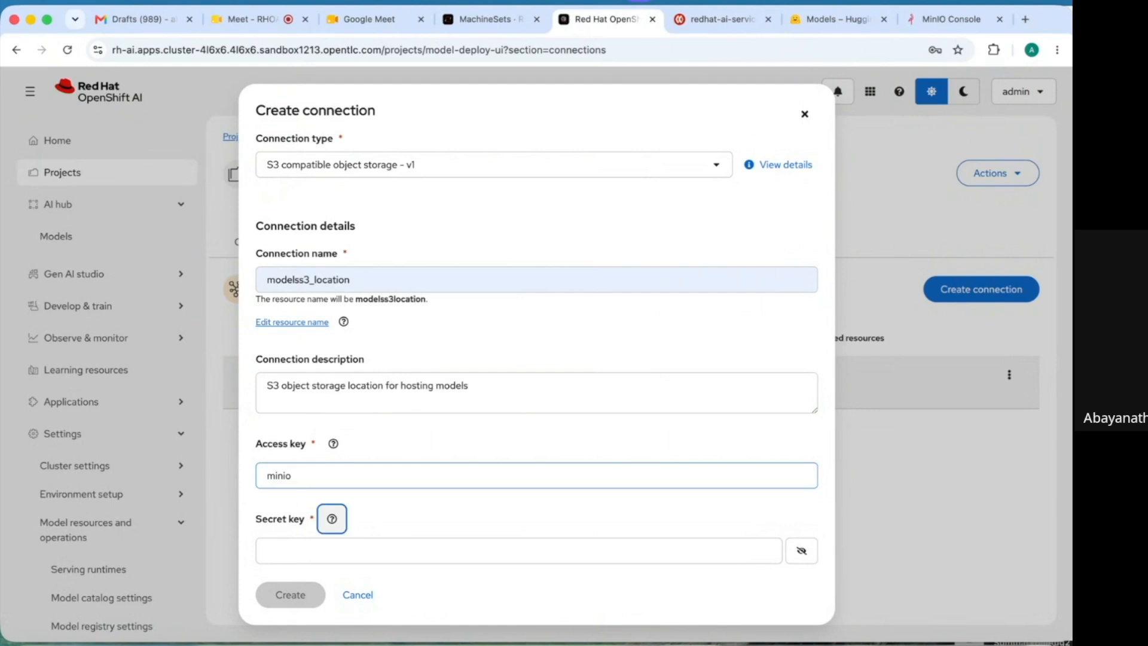
text(minio123)
key(Tab)
key(Tab)
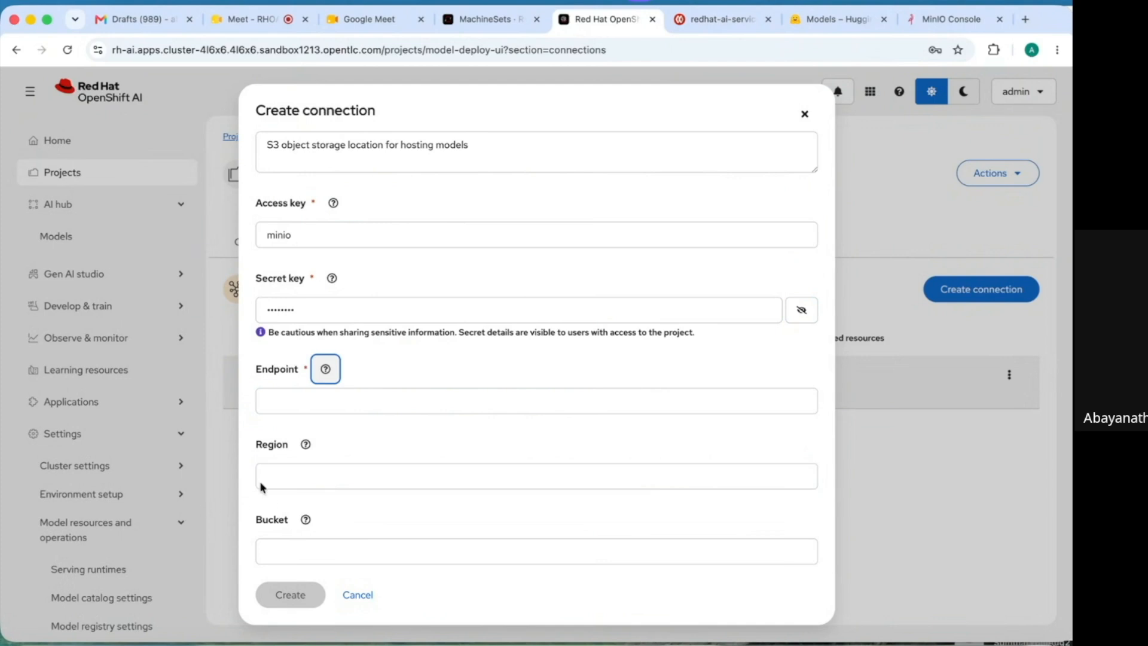
click(333, 403)
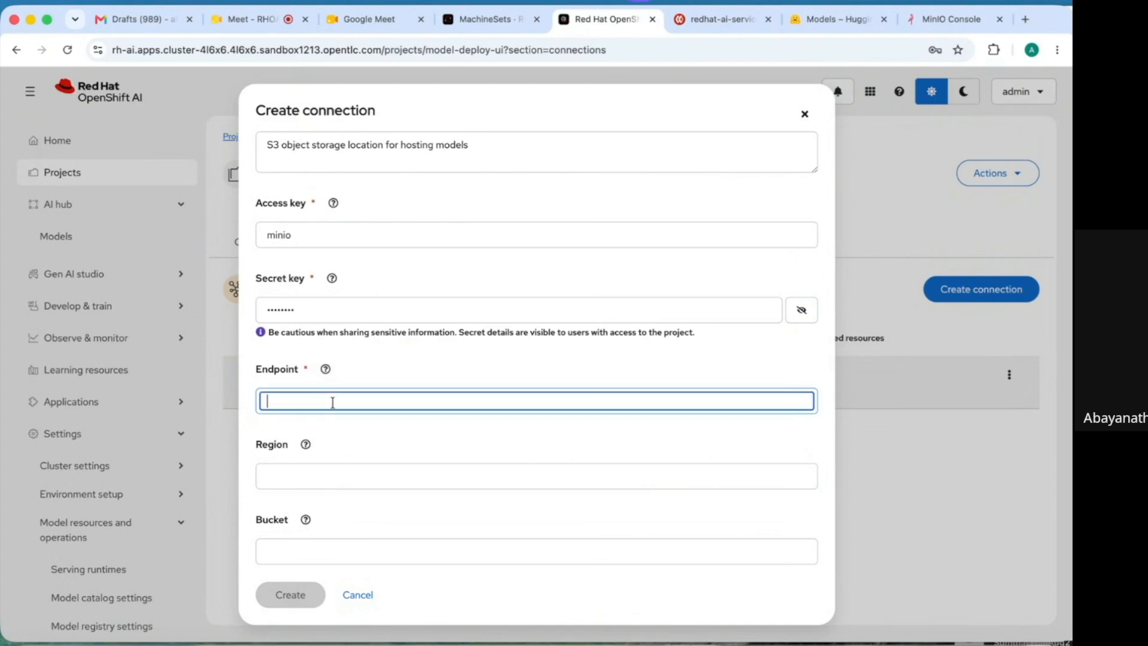
text(https://minio-api-minio.apps.cluster-4l6x6.4l6x6.sandbox1213.opentlc.com)
click(304, 475)
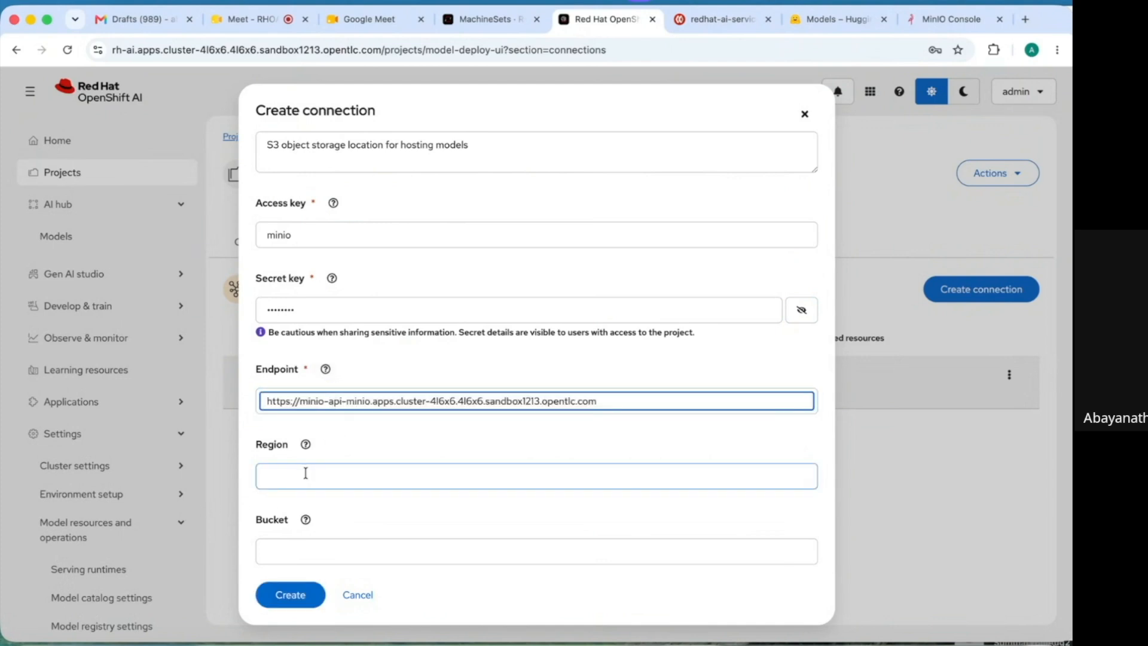
text(any)
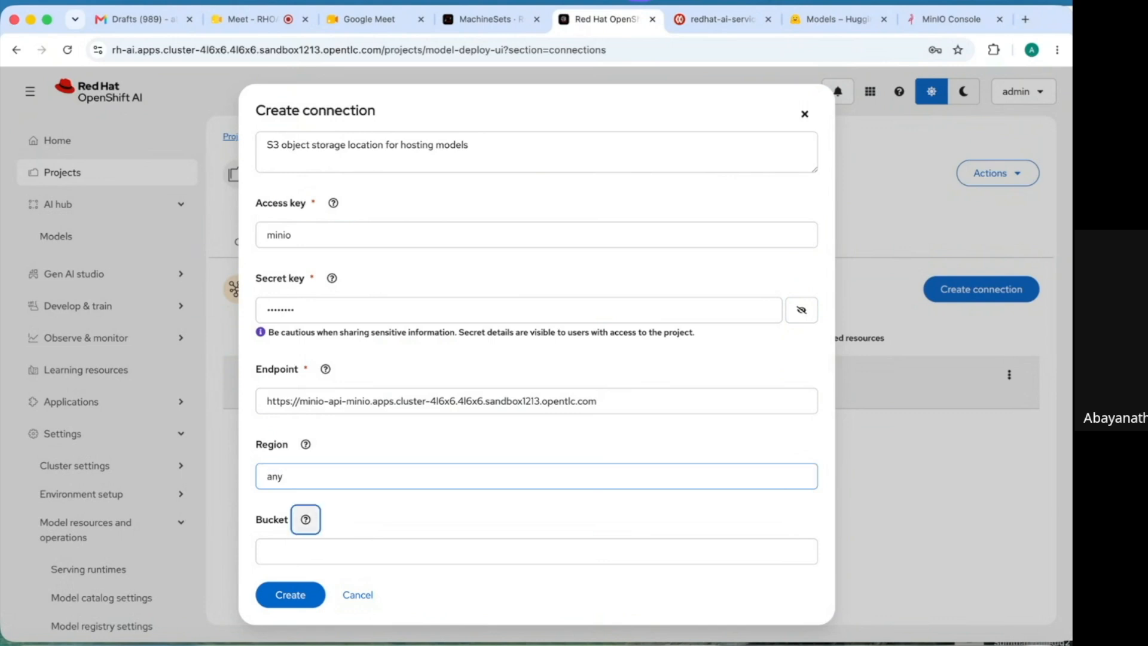
click(304, 550)
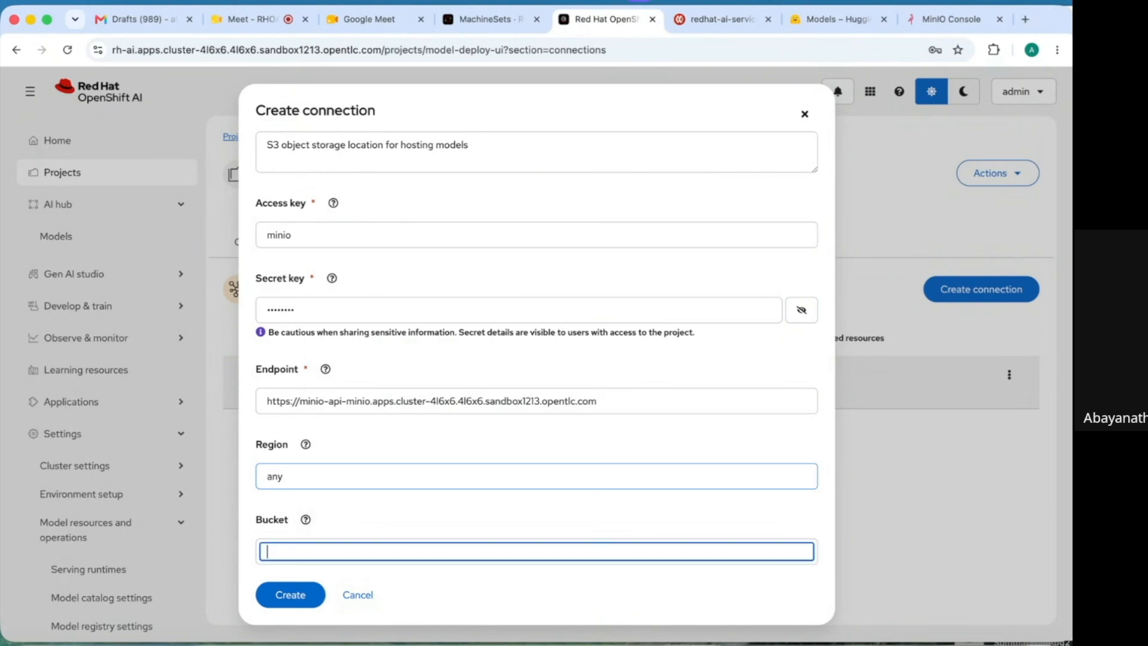
click(942, 21)
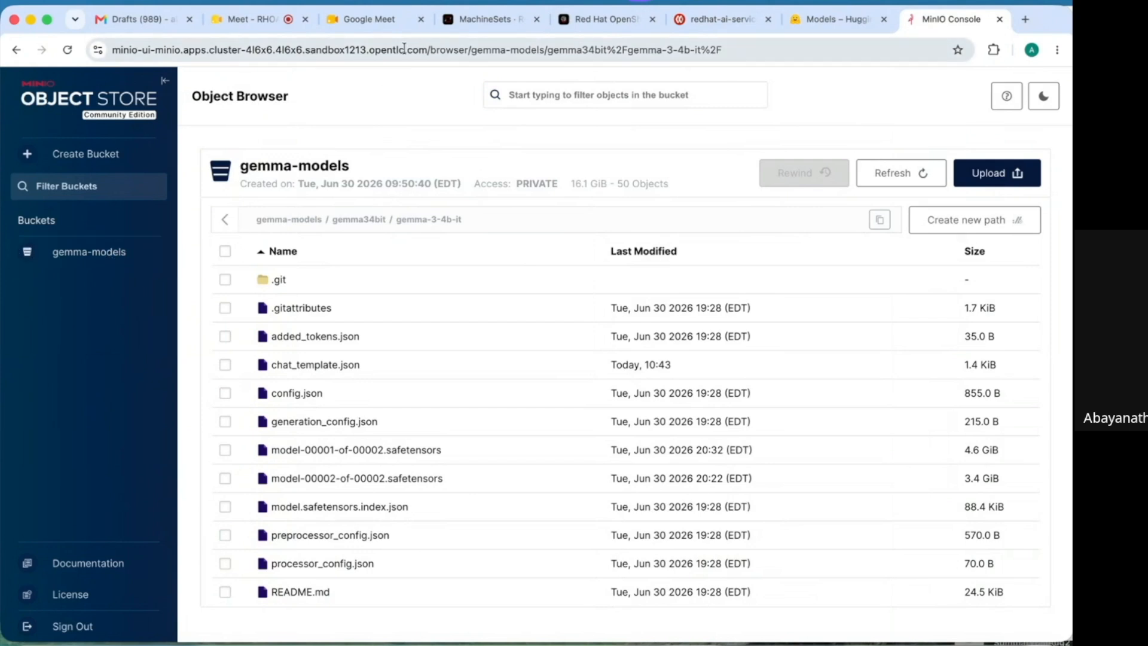
- Set the bucket to gemma-models and create the modelss3_location connection
click(603, 19)
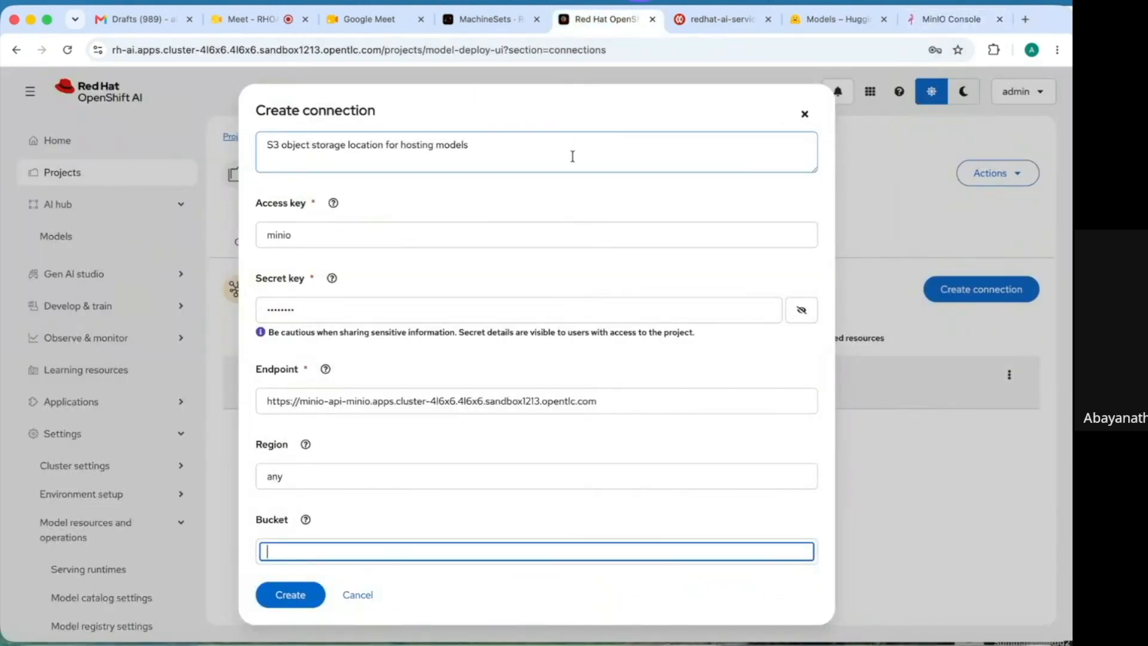
text(gemma-mod)
text(els)
click(288, 595)
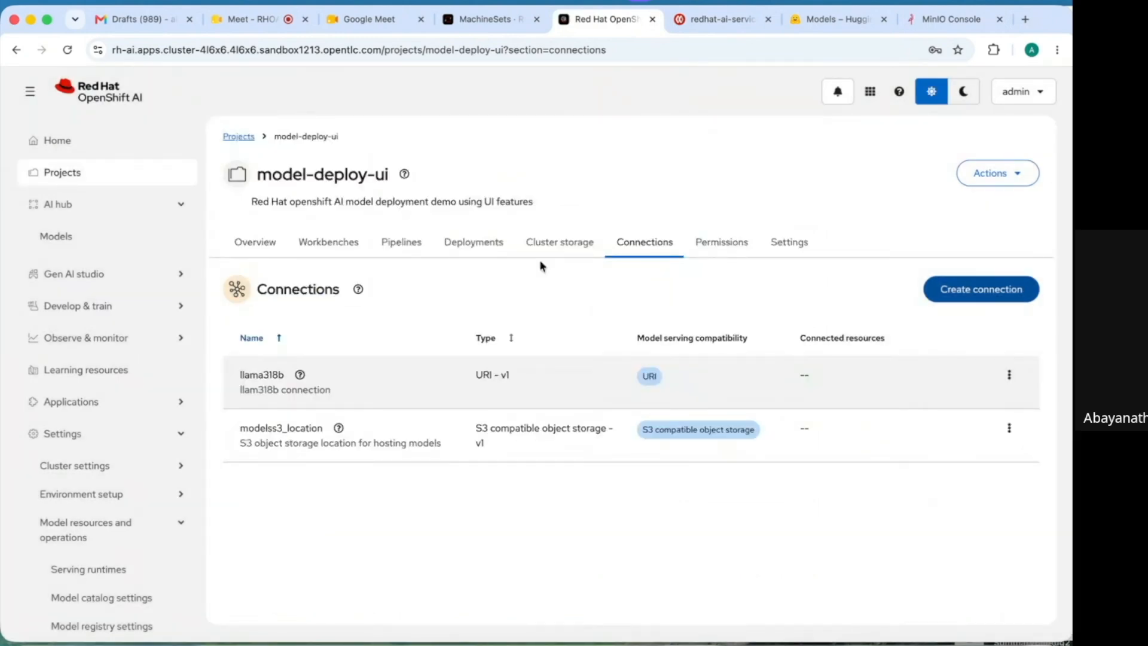
- Start a model deployment using the existing modelss3_location connection as the model location
click(479, 248)
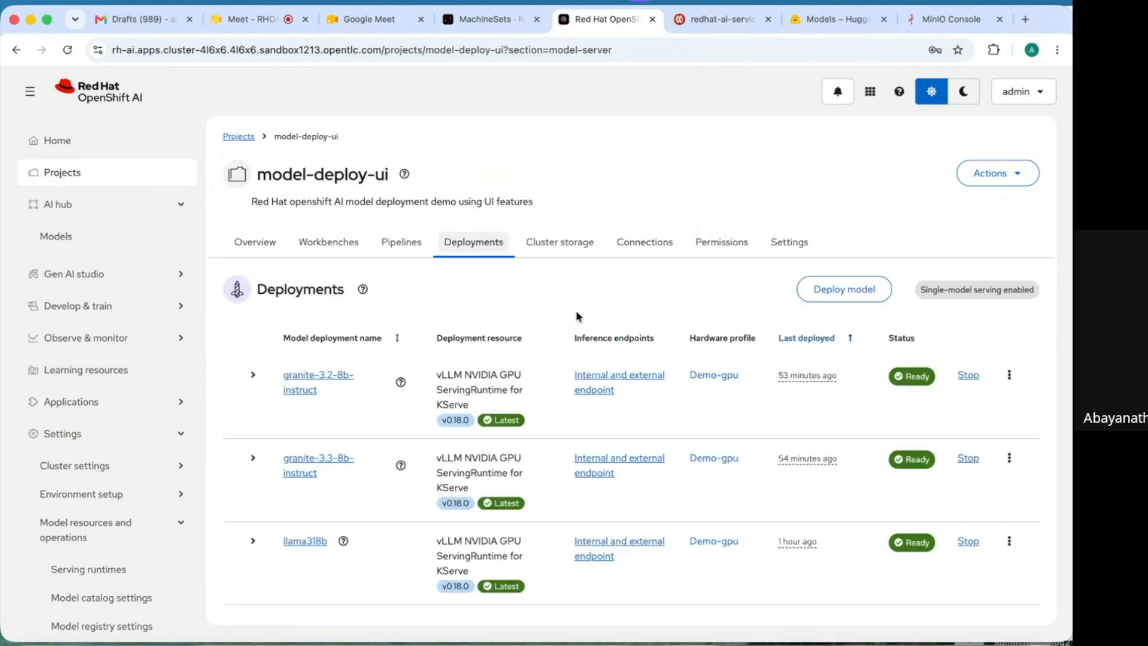
click(1037, 370)
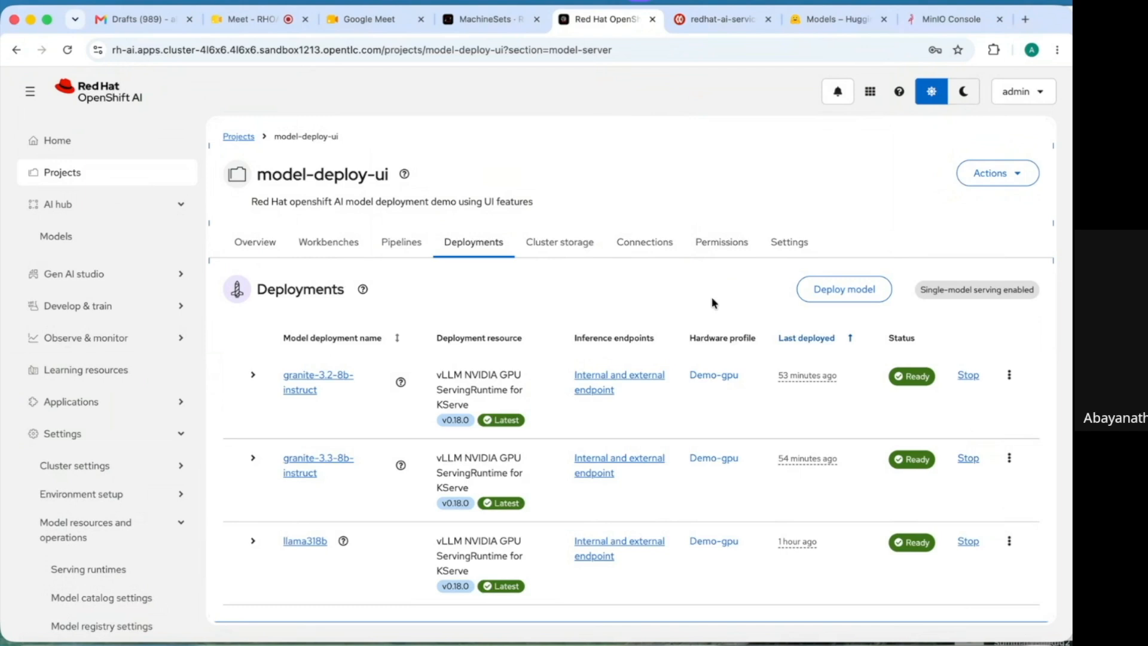
click(840, 296)
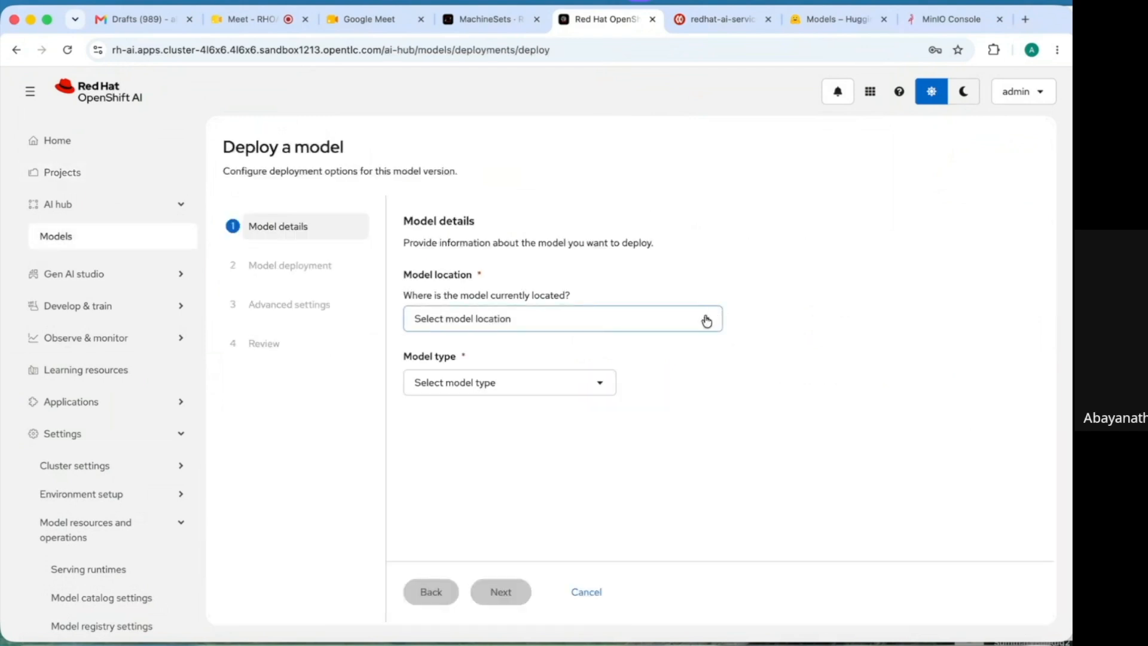
click(707, 321)
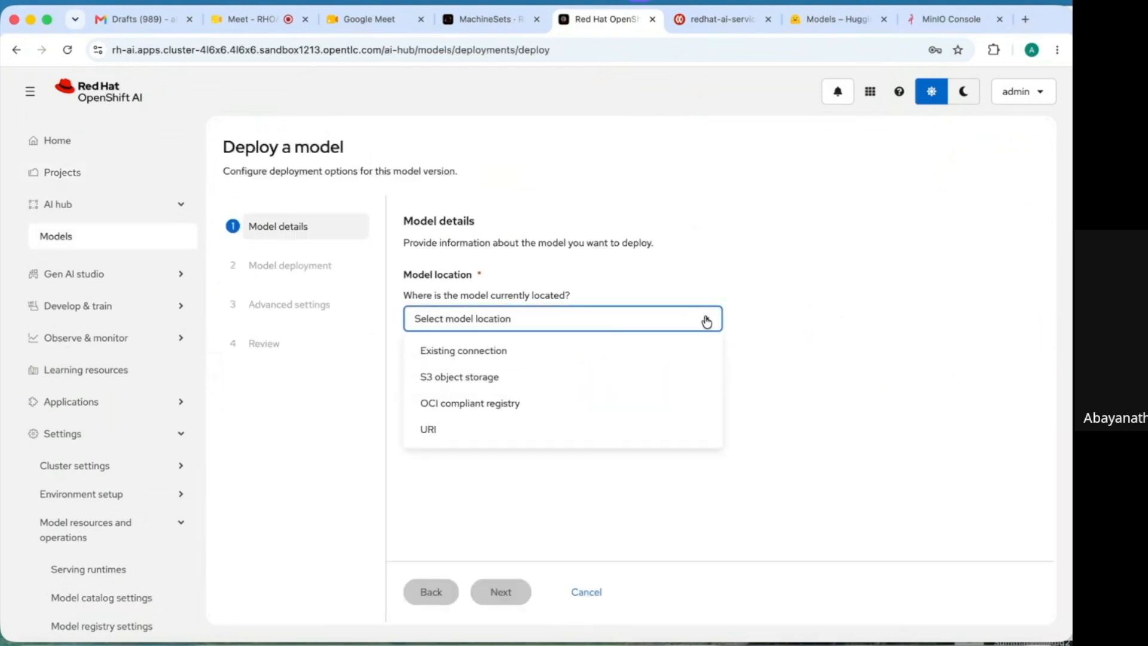
click(534, 351)
click(620, 377)
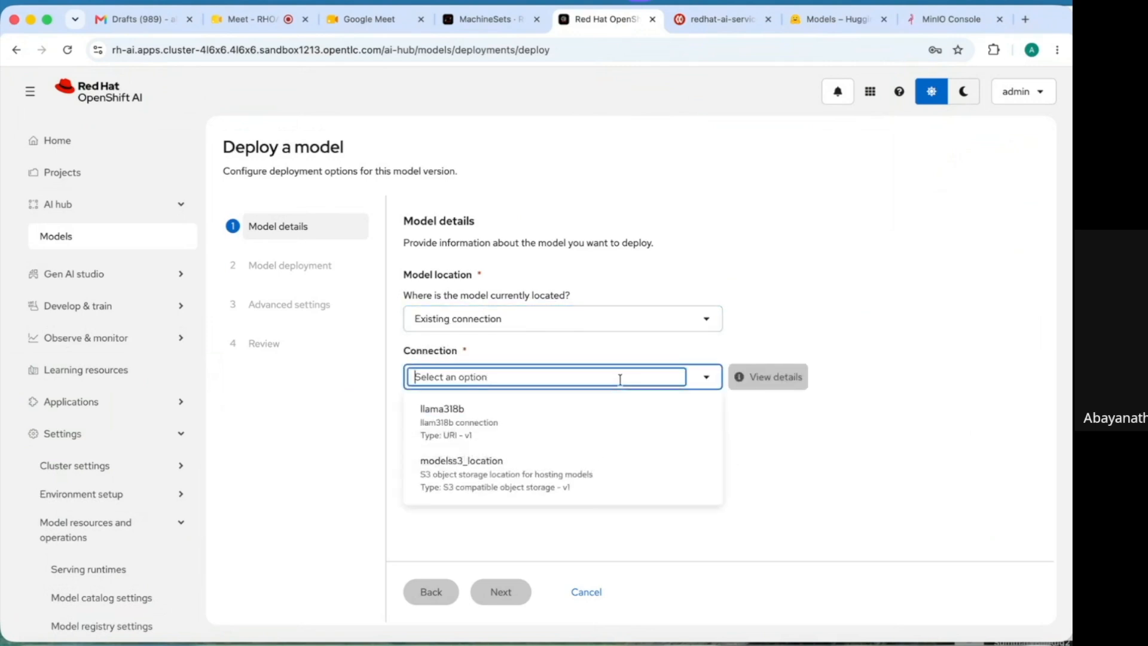
click(508, 472)
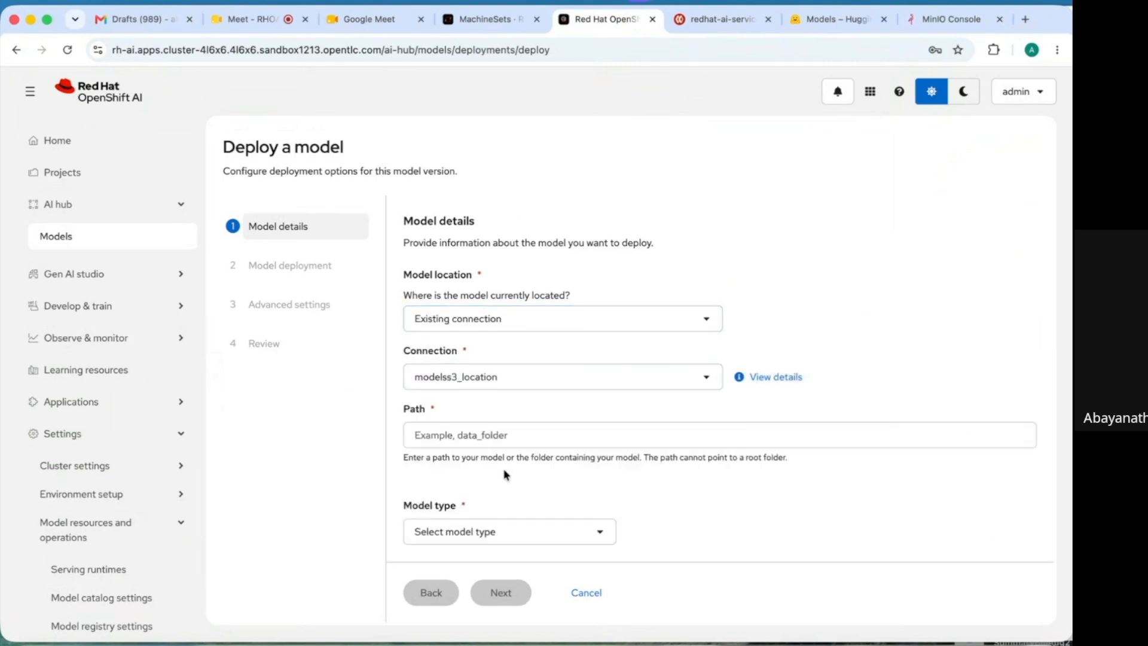
click(504, 436)
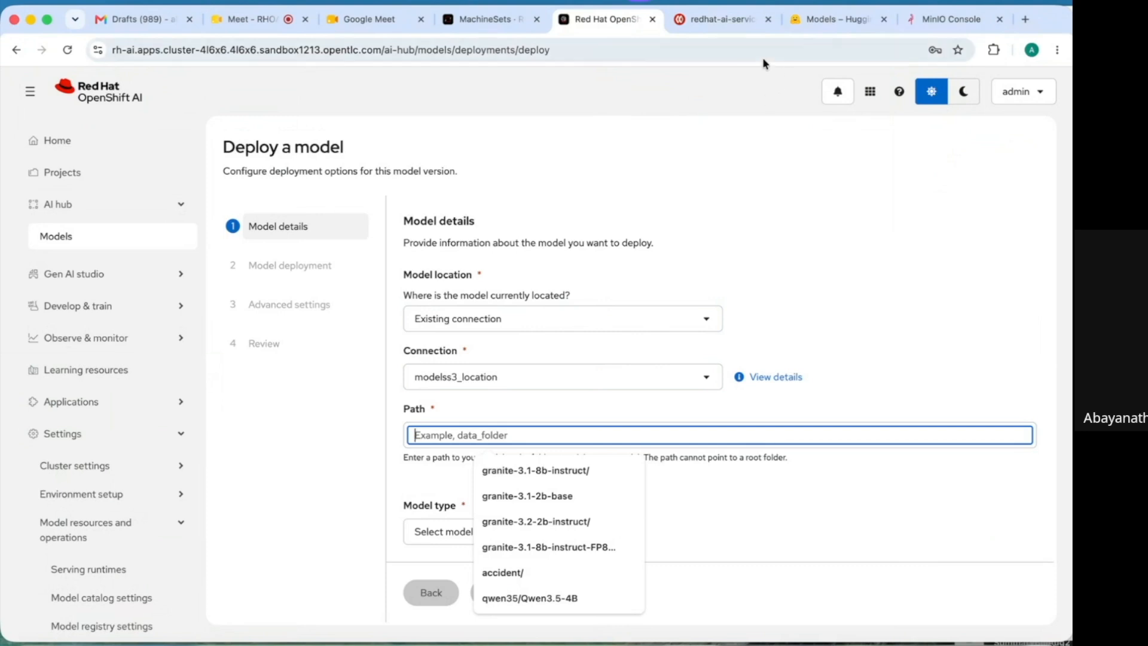
click(945, 21)
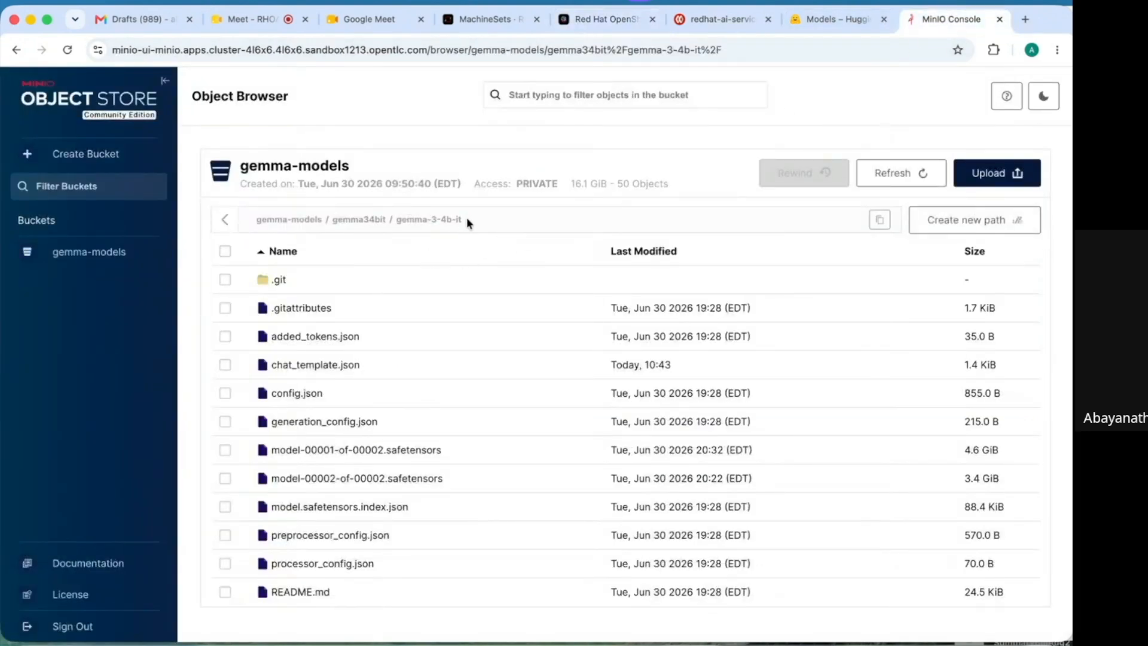
- Copy the gemma34bit / gemma-3-4b-it folder path from the MinIO breadcrumb
drag(467, 217, 332, 219)
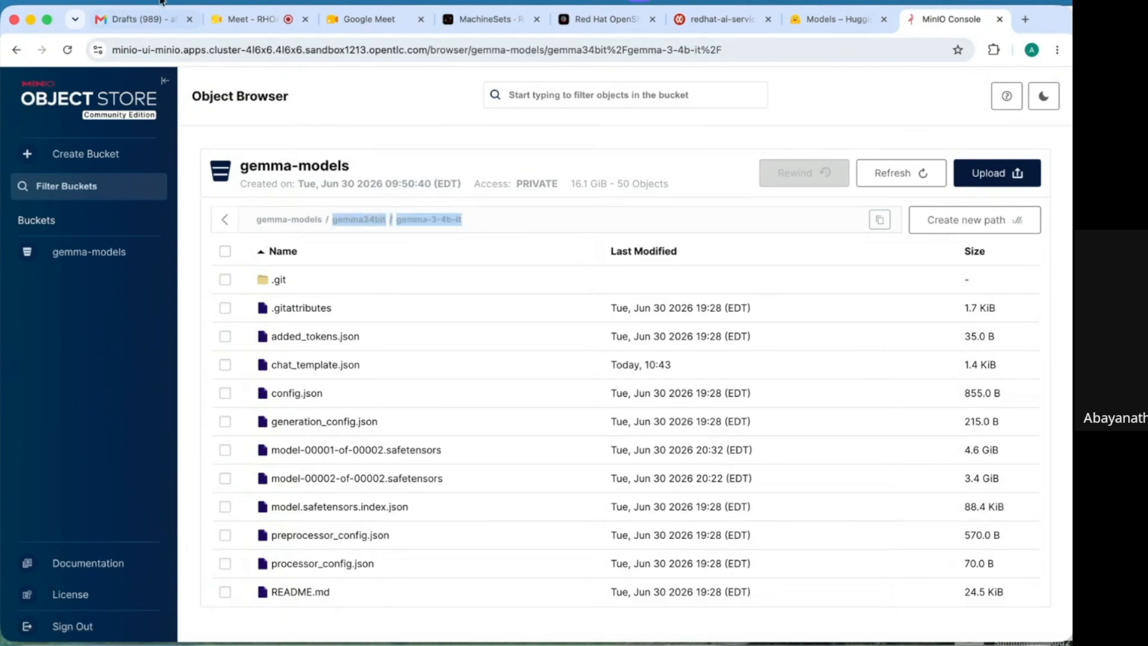
click(127, 2)
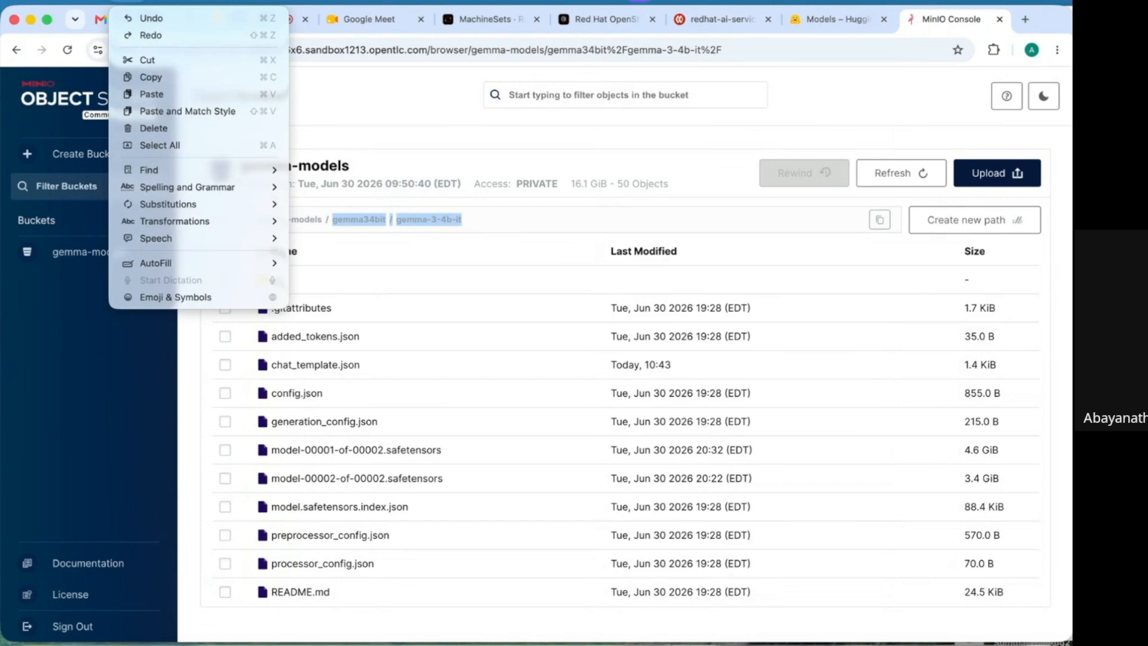
click(169, 77)
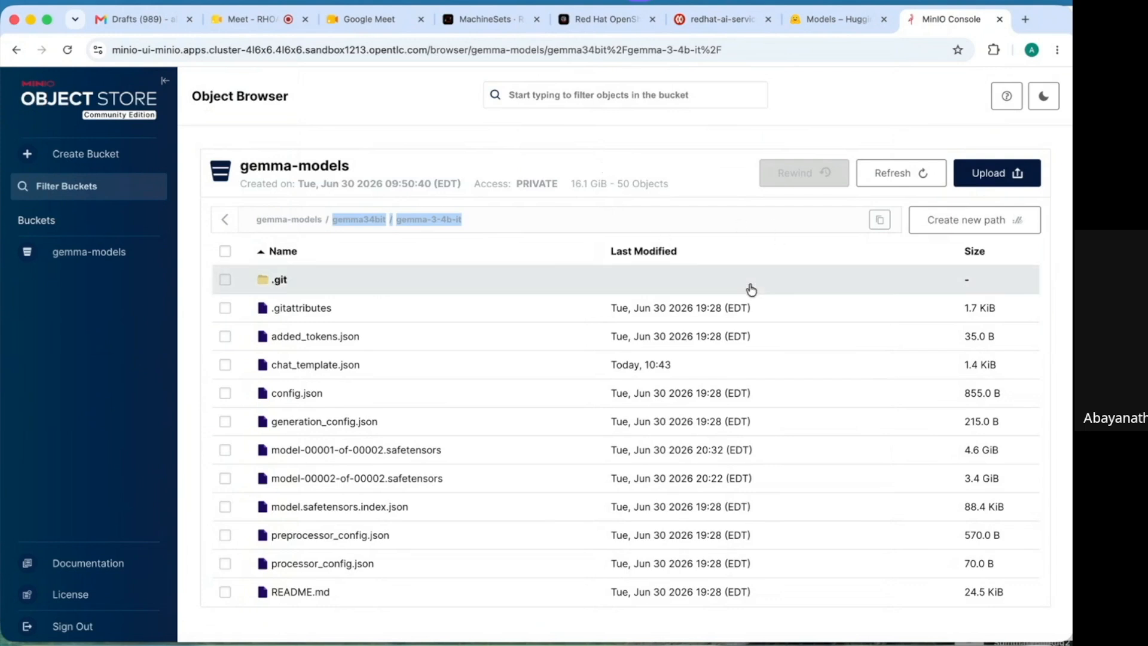
- Browse the full Files and versions list of the google/gemma-3-4b-it repository
click(829, 19)
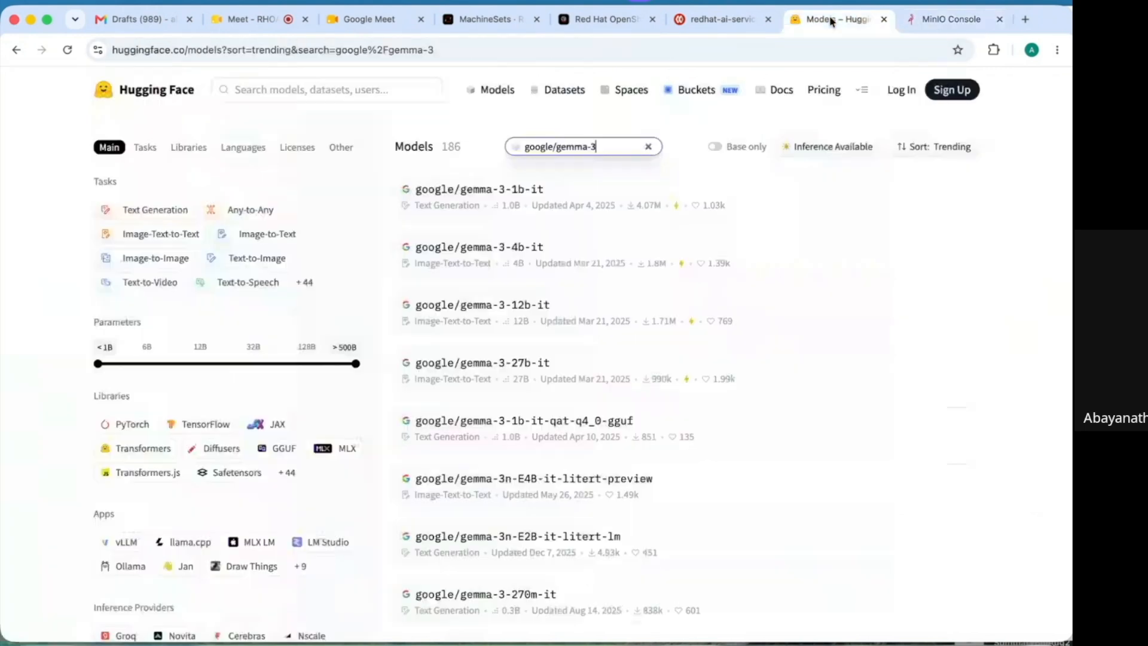
click(476, 250)
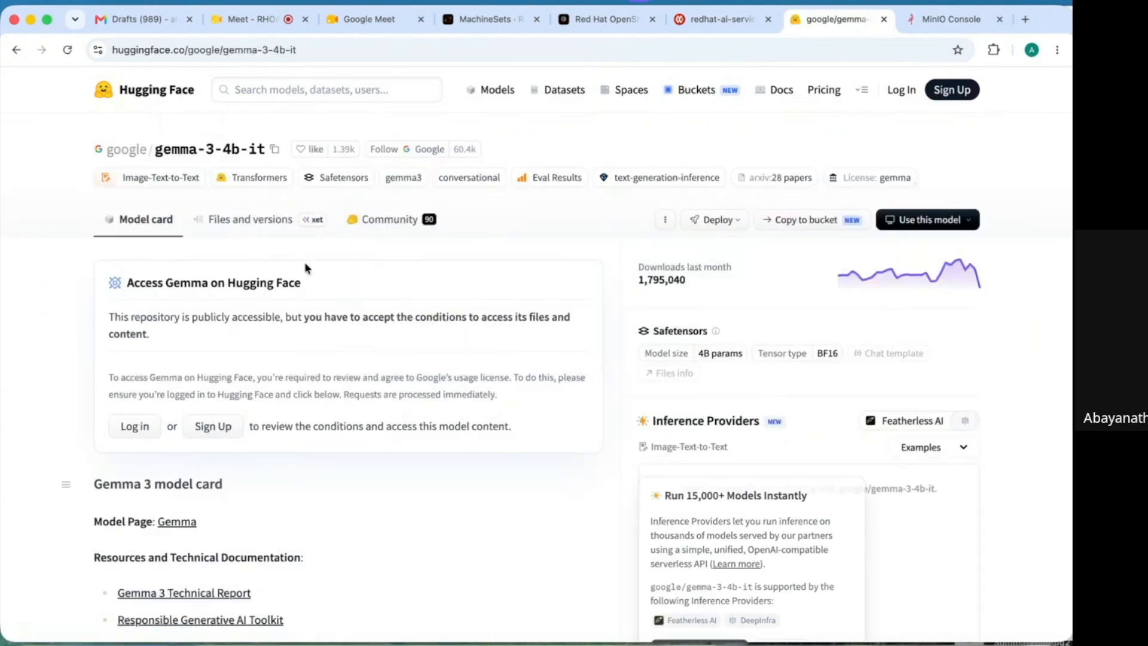
click(272, 222)
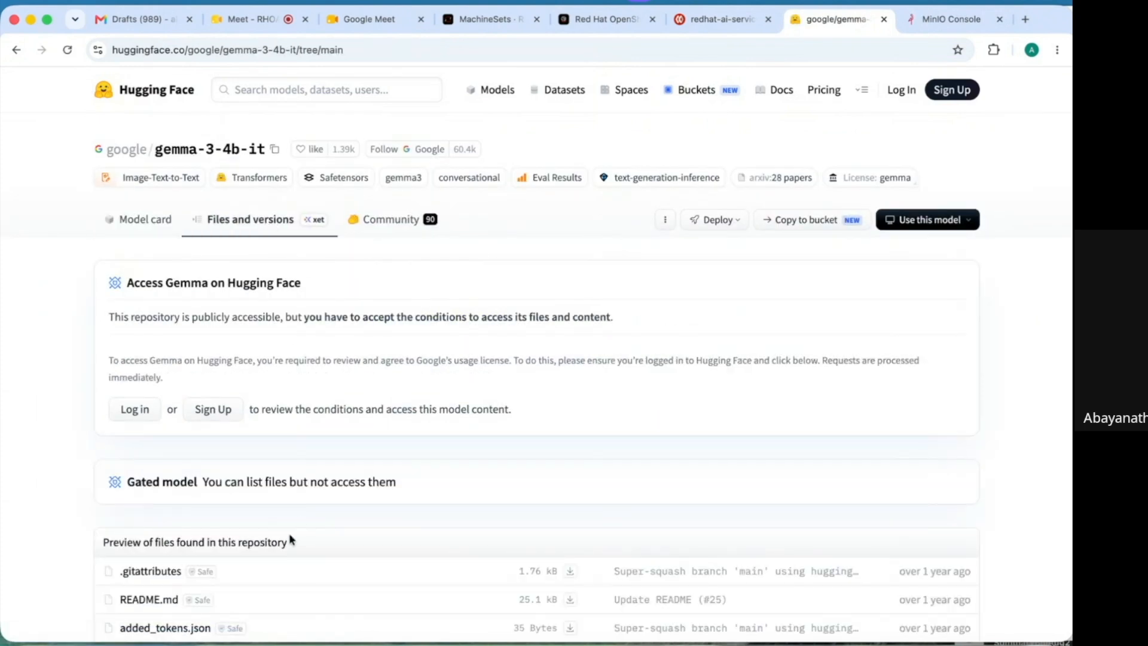
scroll(78, 520, down, 5)
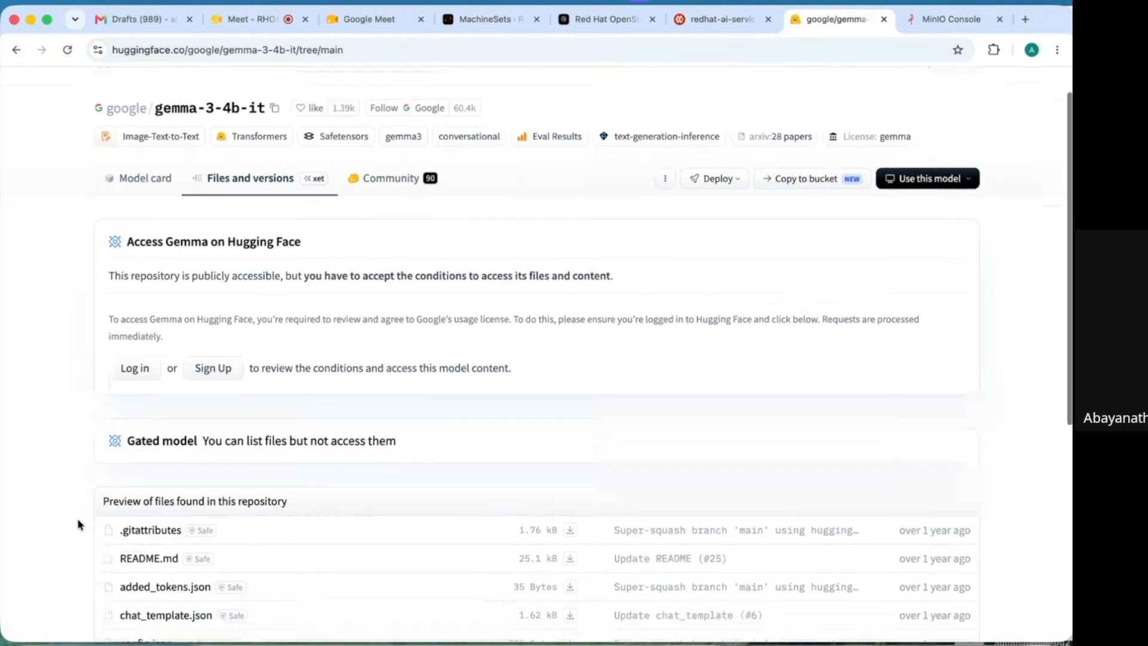
scroll(78, 519, down, 3)
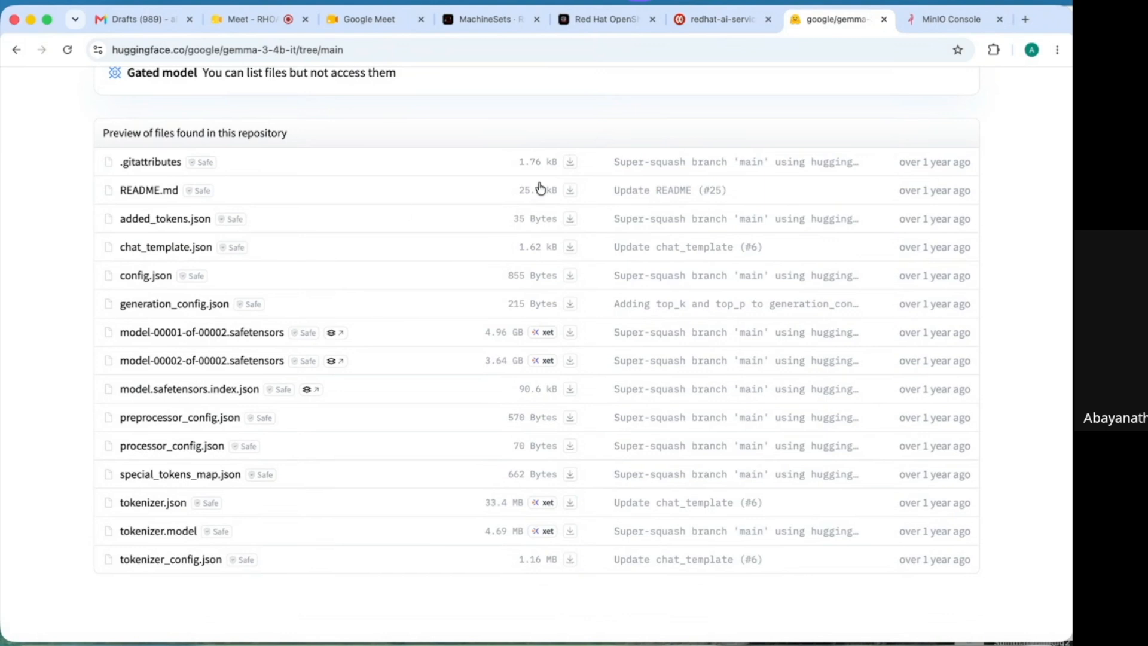
- Paste path gemma34bit/gemma-3-4b-it and set model type to Generative AI model (Example, LLM)
click(594, 17)
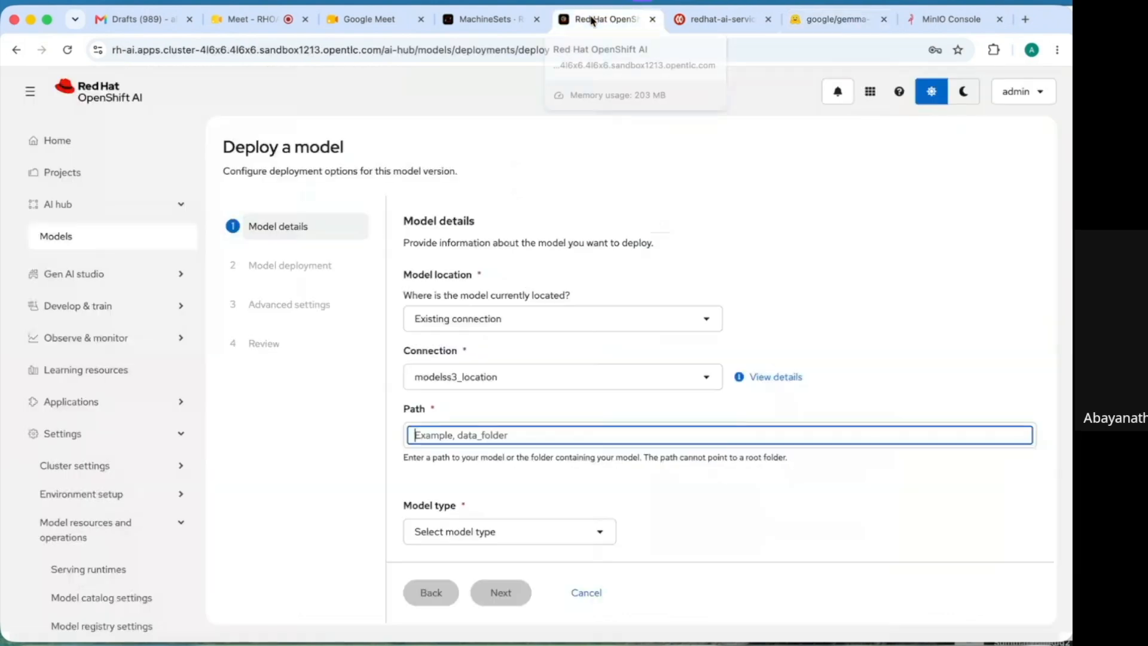
text(gemma34bit/gemma-3-4b-it)
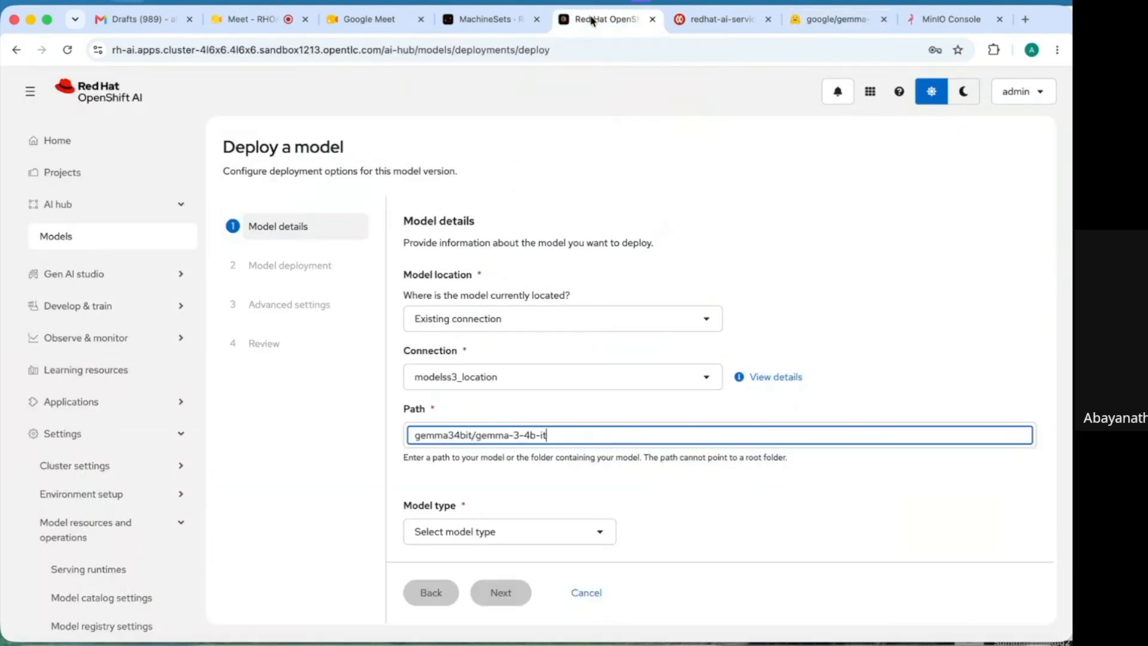
click(604, 532)
click(508, 599)
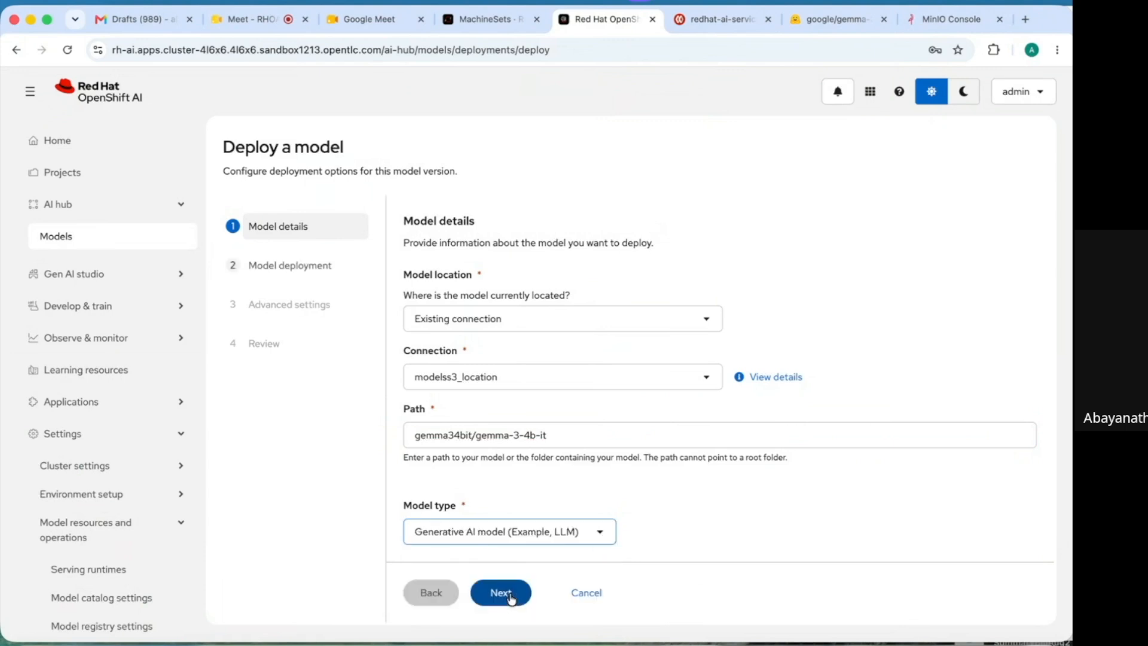
click(504, 600)
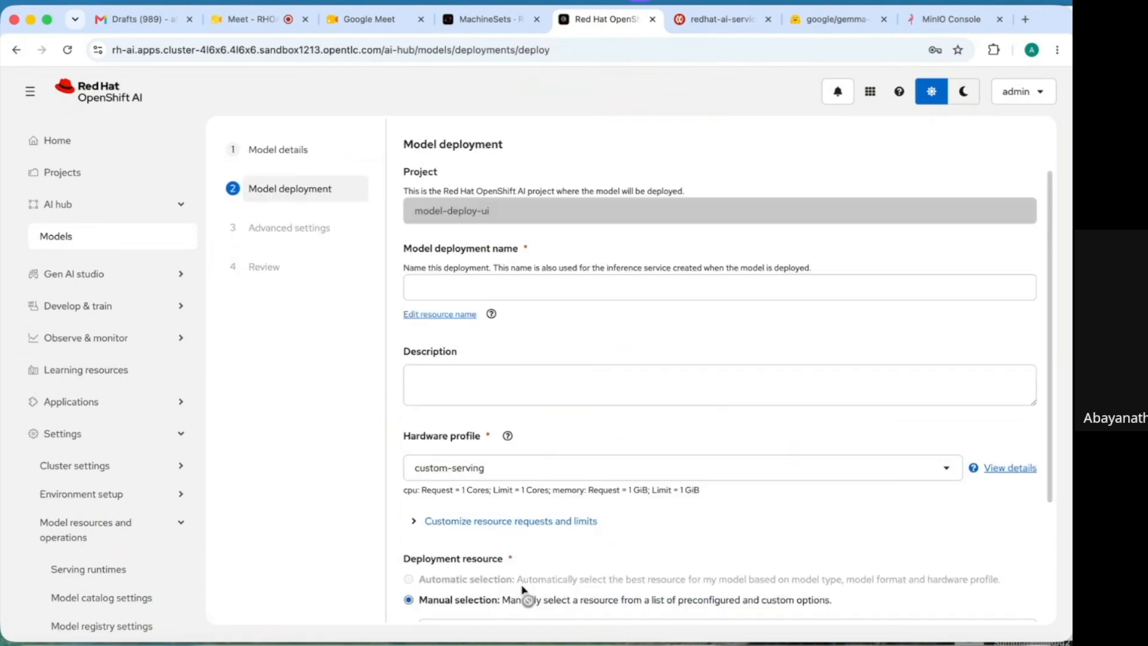
- Name the deployment gemma34bit, described as 'Google Gemma 3 model deployment using S3 object storage stored models'
click(544, 286)
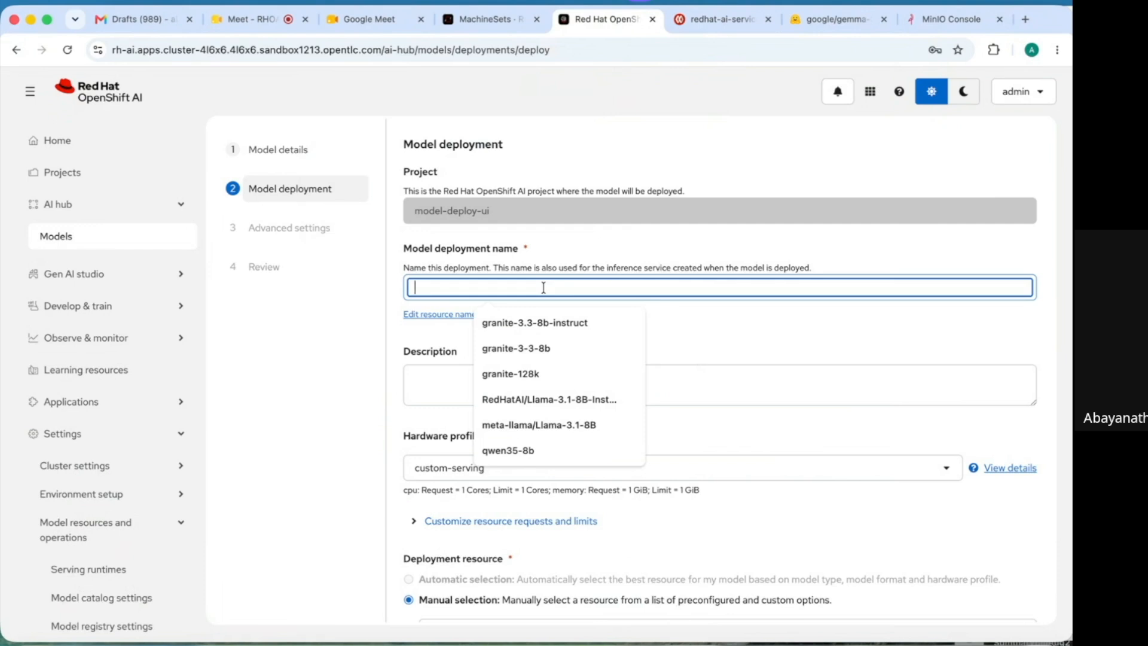
text(gemma)
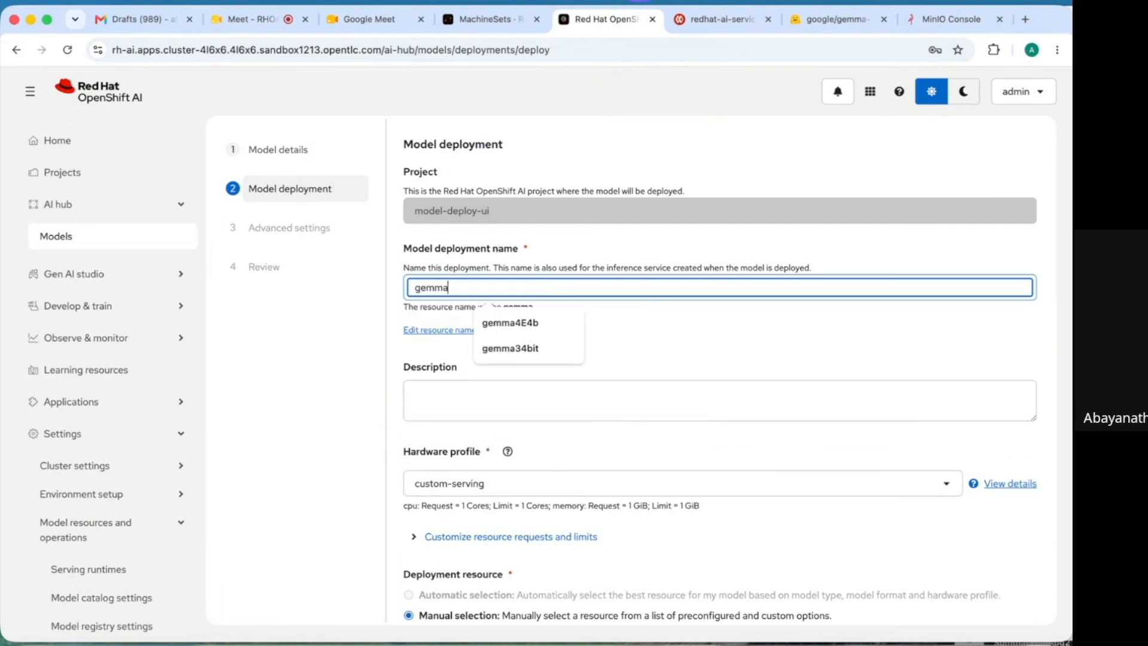
click(527, 350)
click(466, 408)
text(G)
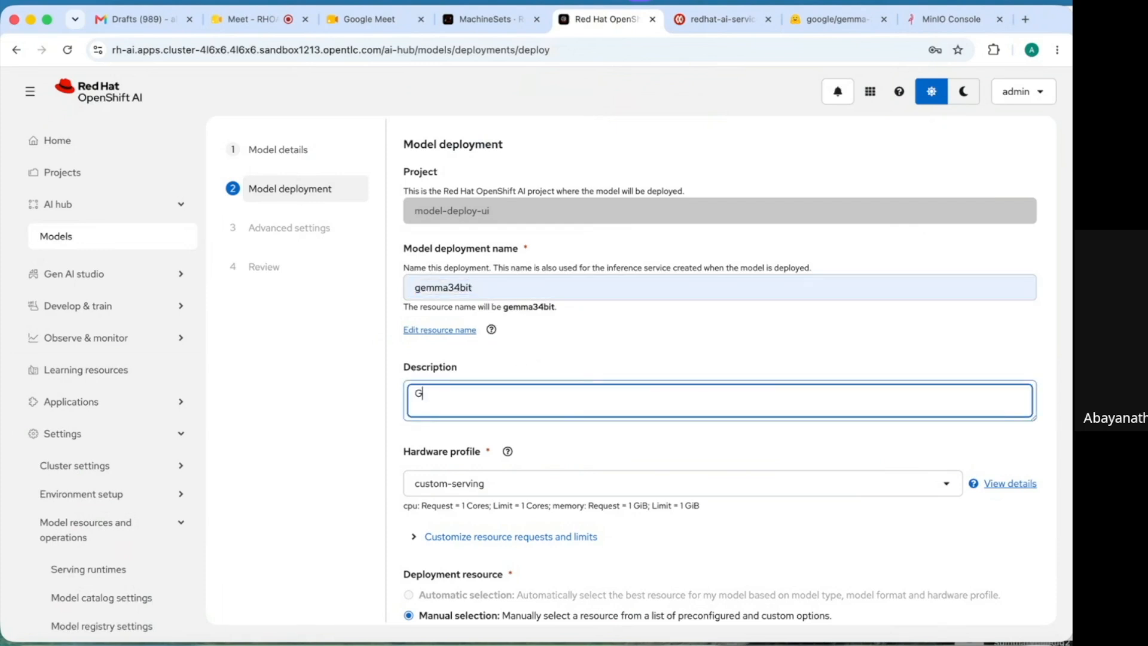
text(oogle Gemma 3 model deployment using S3 object storage)
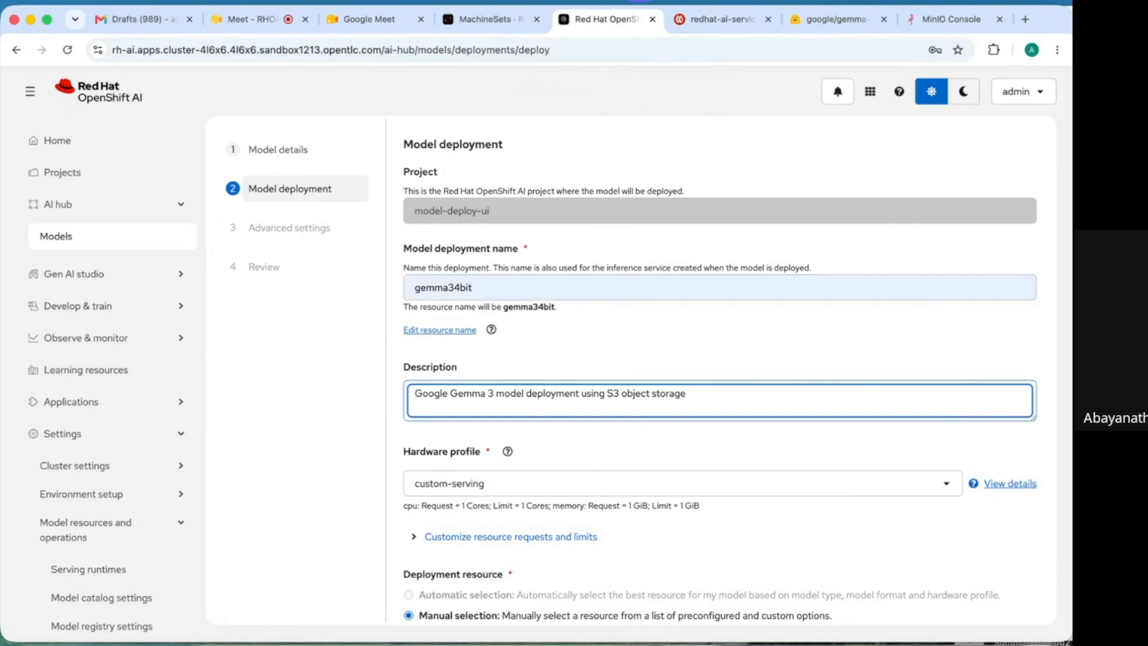
text( stored models)
- Choose the Demo-gpu hardware profile with 1 replica
click(530, 485)
scroll(503, 412, down, 3)
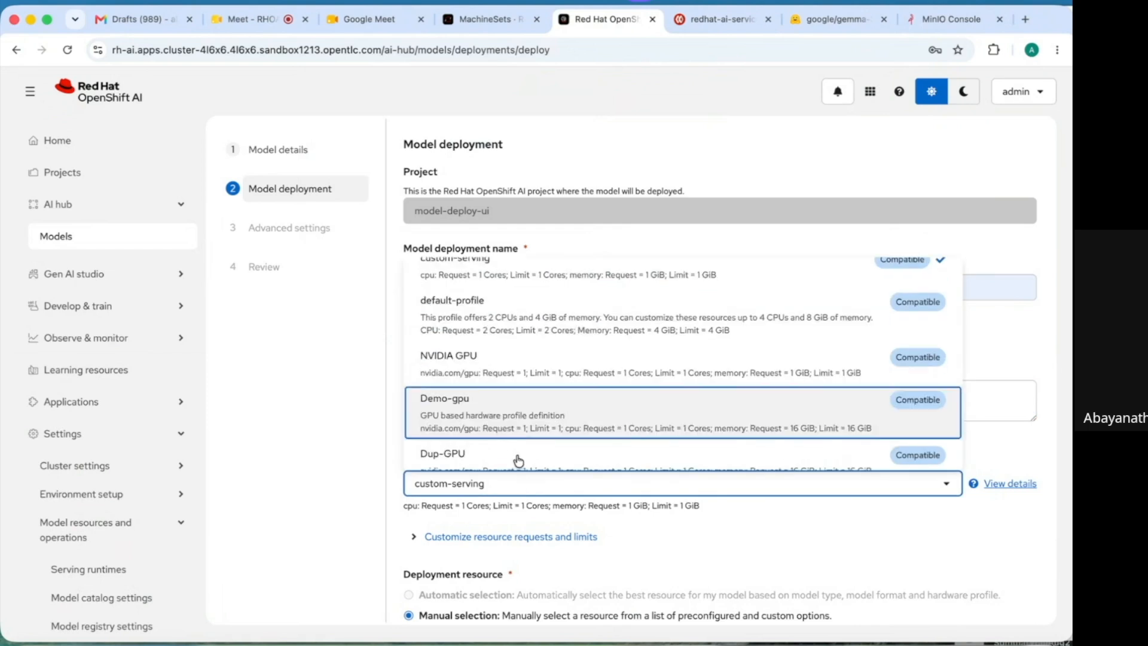
click(502, 412)
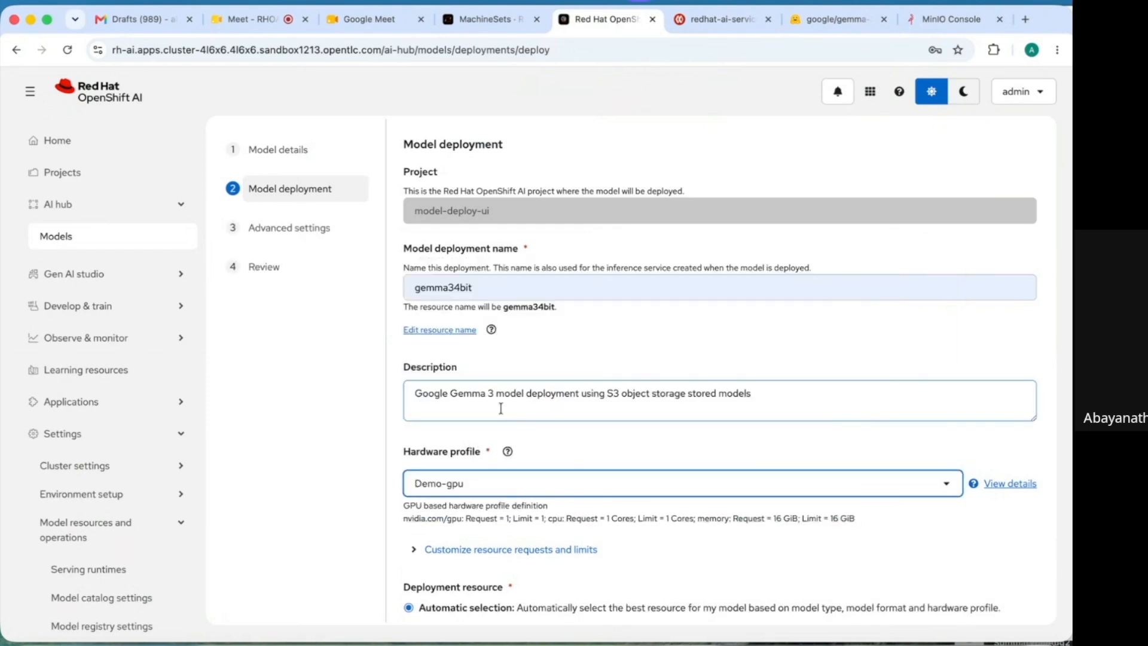
click(728, 551)
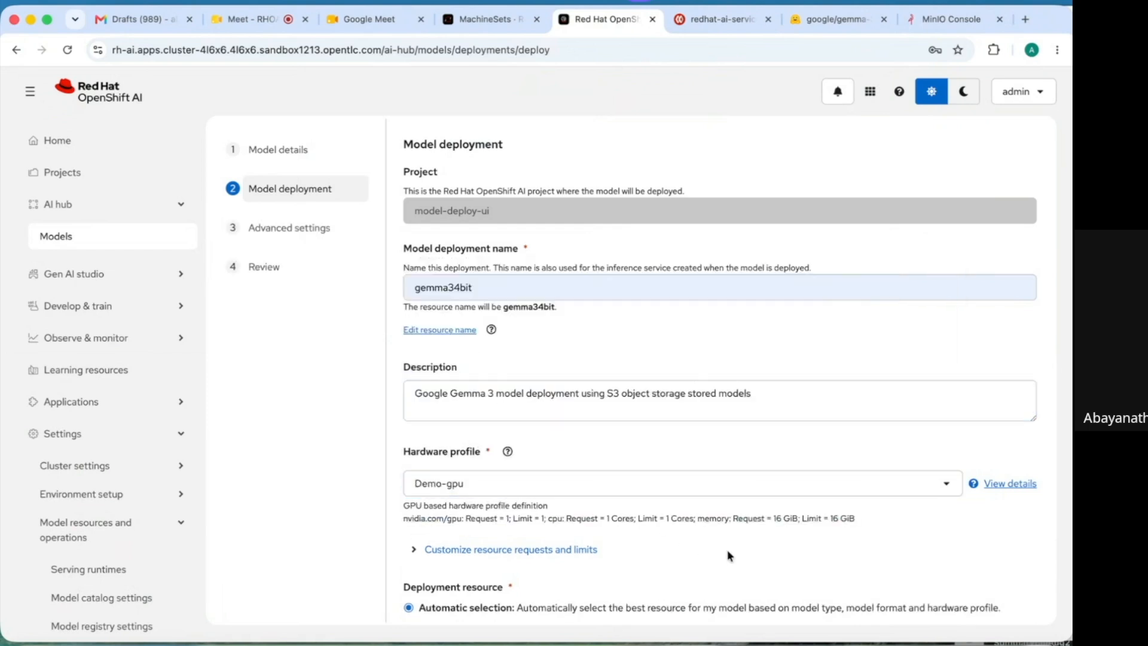
scroll(729, 555, down, 5)
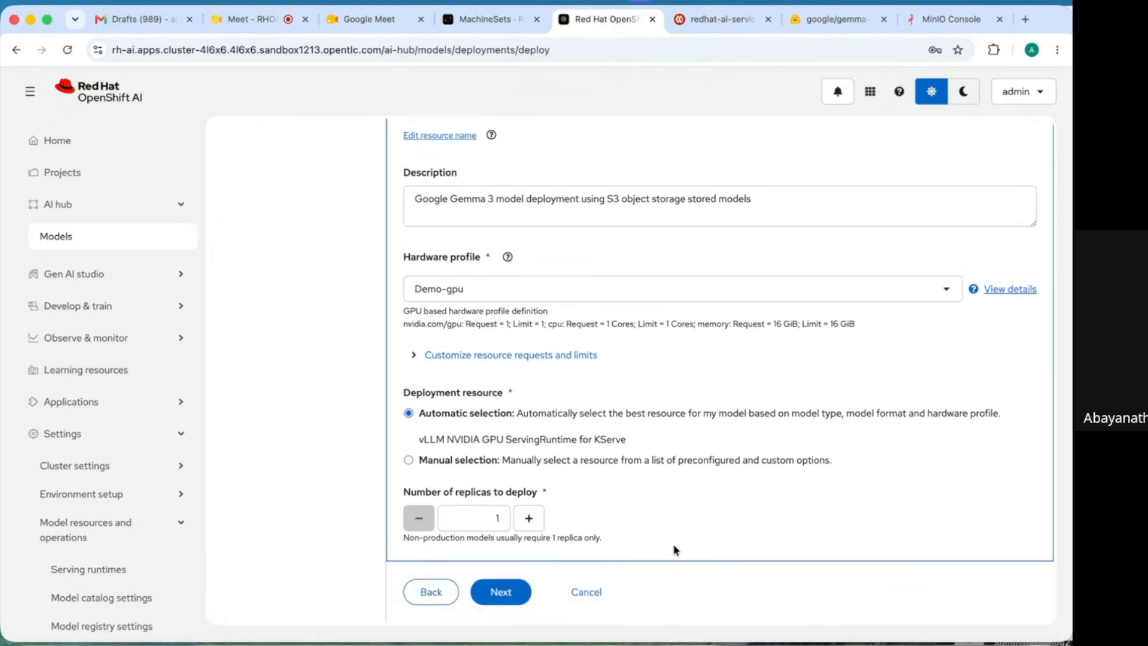
click(501, 591)
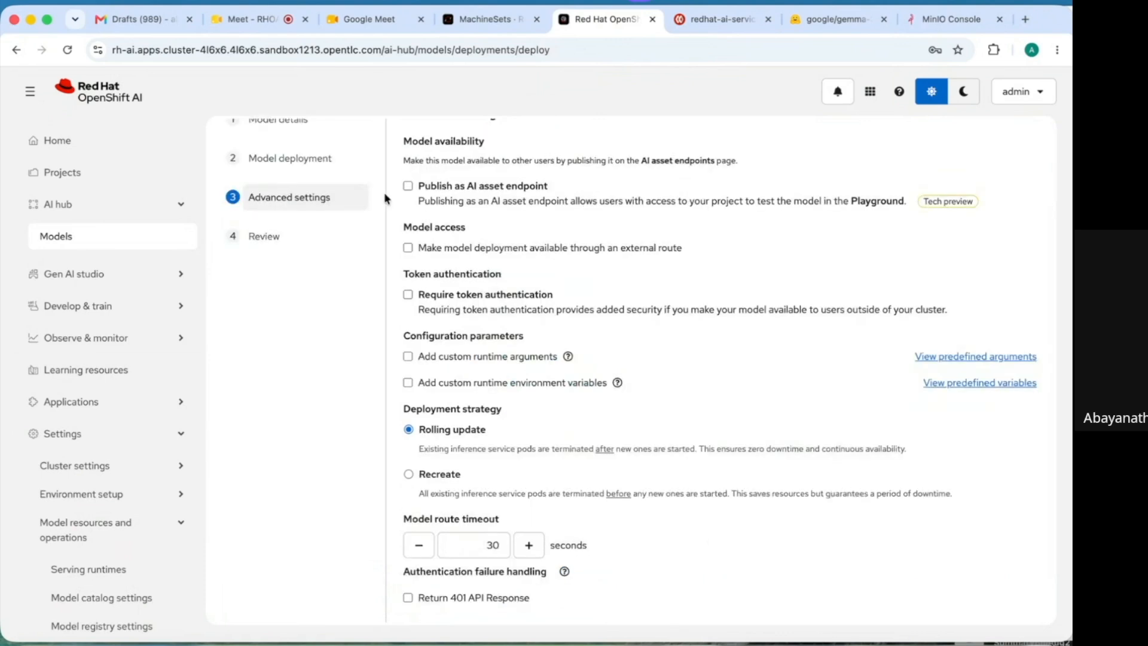
- Publish as an AI asset endpoint with chat use case, external route and token authentication
click(409, 186)
click(445, 262)
text(chat)
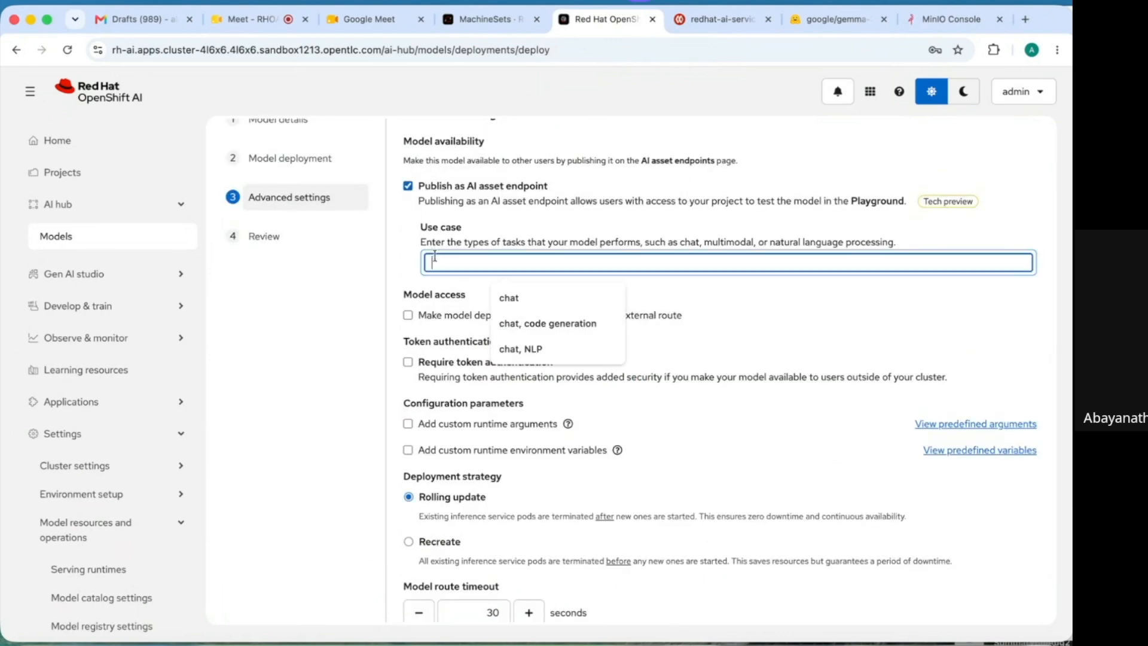
click(523, 295)
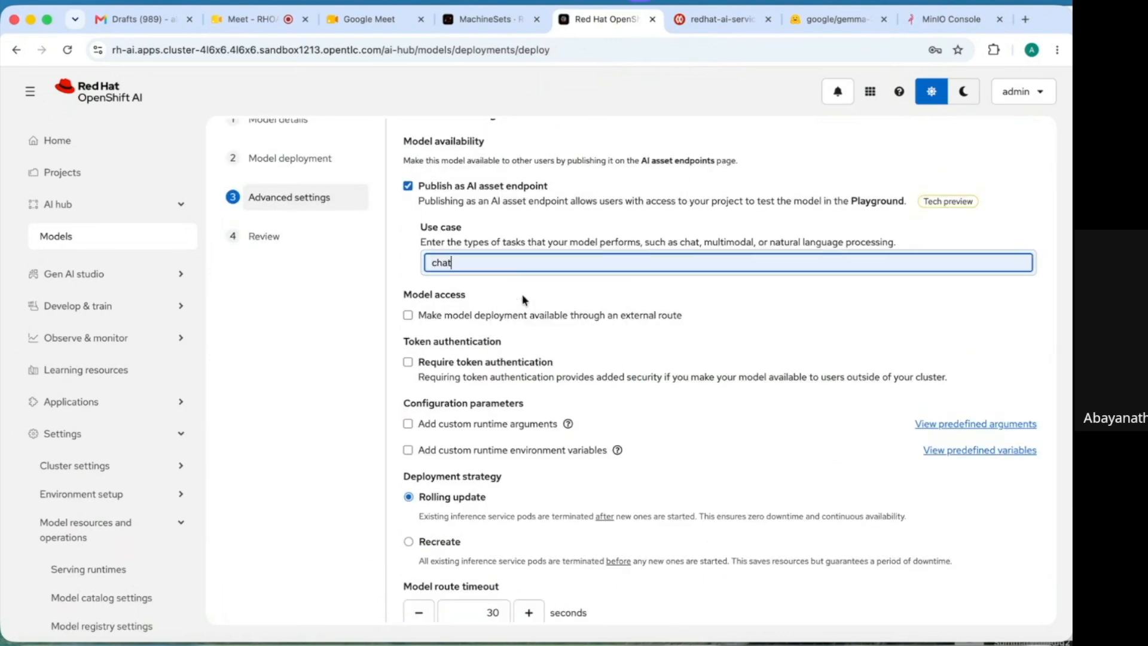
click(409, 316)
click(408, 362)
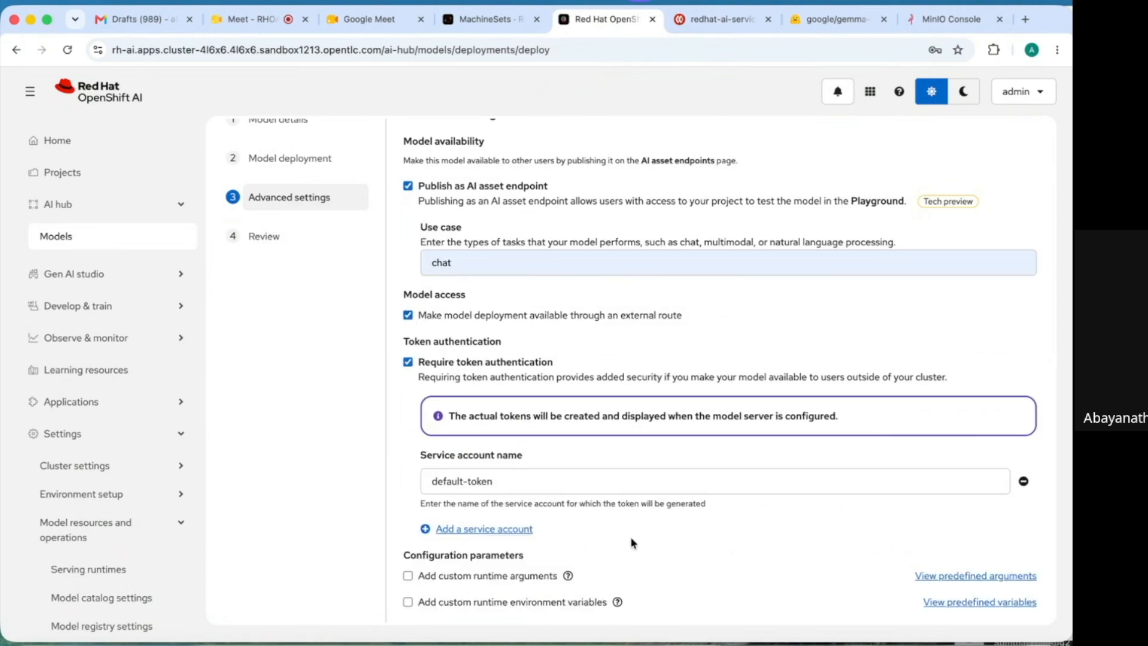
- Add the two tool-calling runtime arguments and set the Recreate deployment strategy
scroll(630, 536, down, 4)
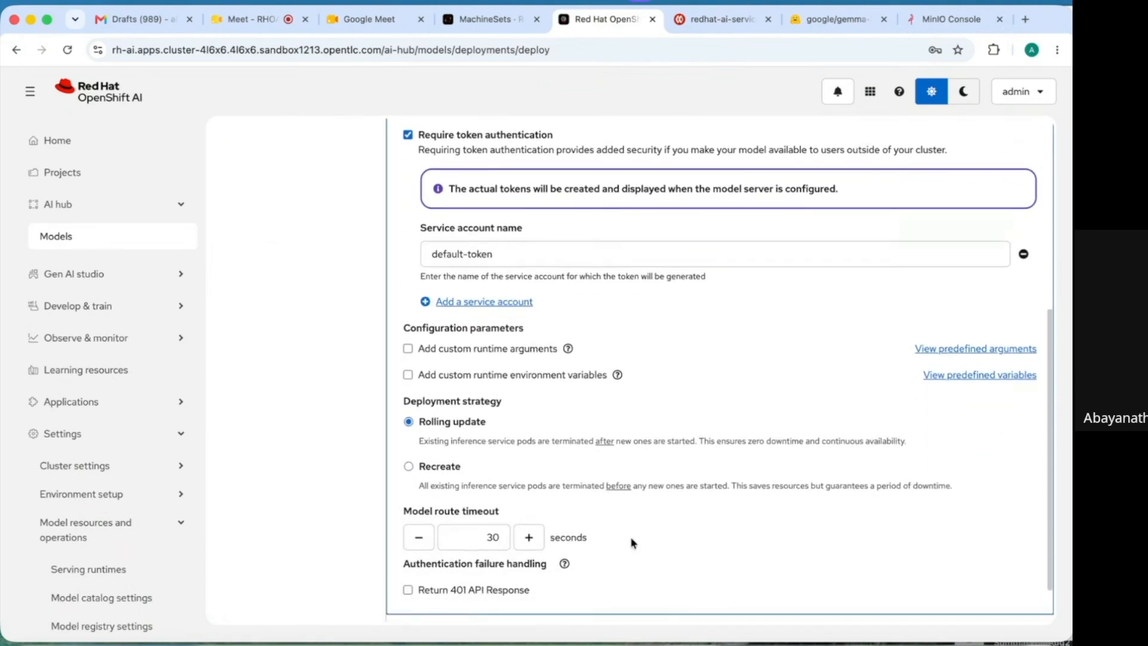
click(408, 349)
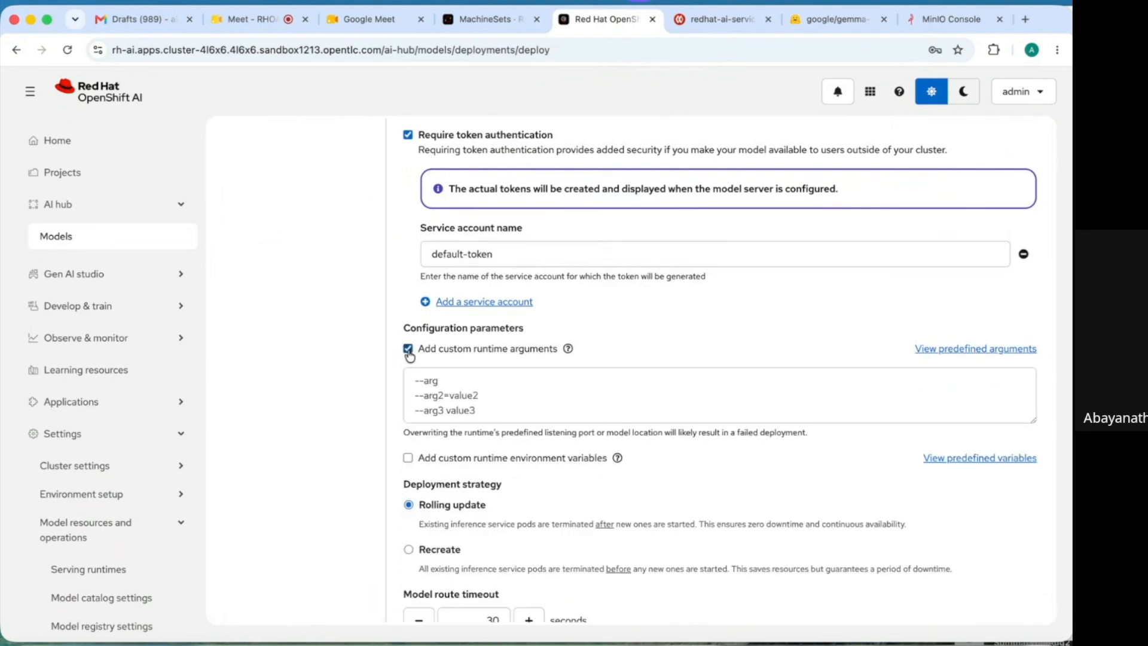
click(446, 399)
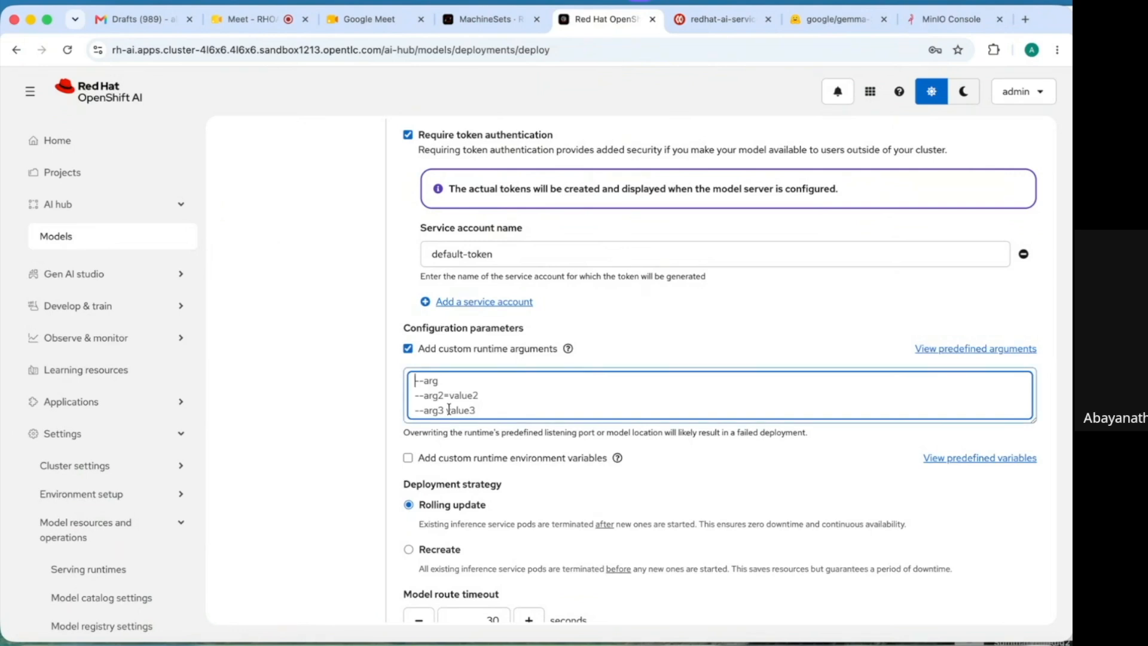
text(--enable-auto-tool-choice --tool-call-parser=pythonic)
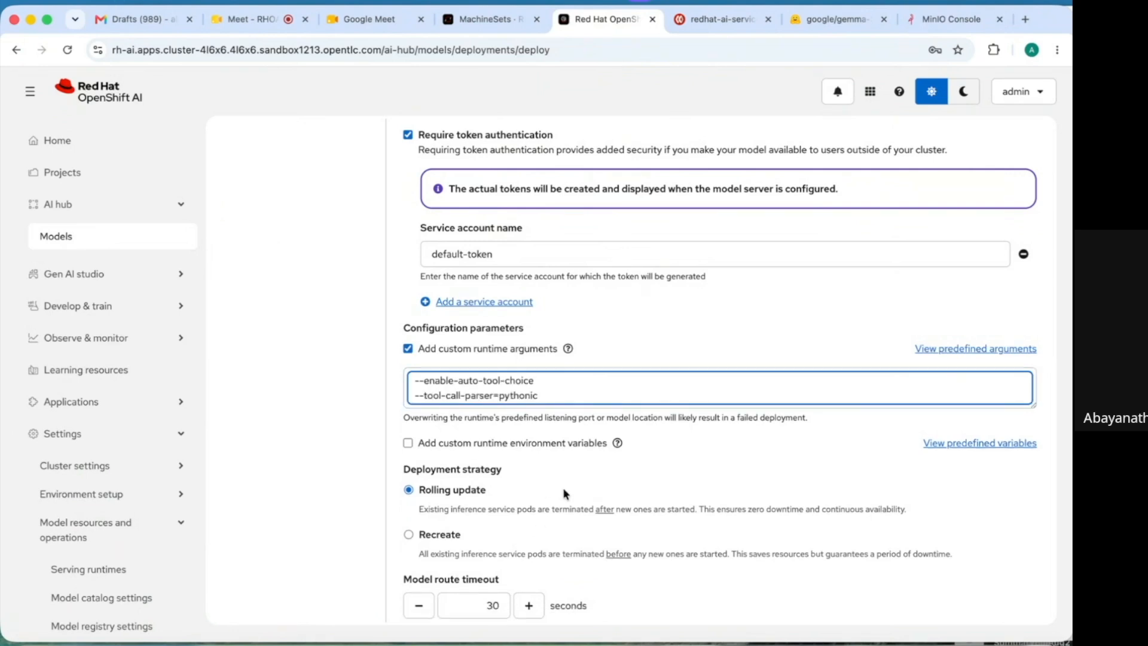
click(594, 478)
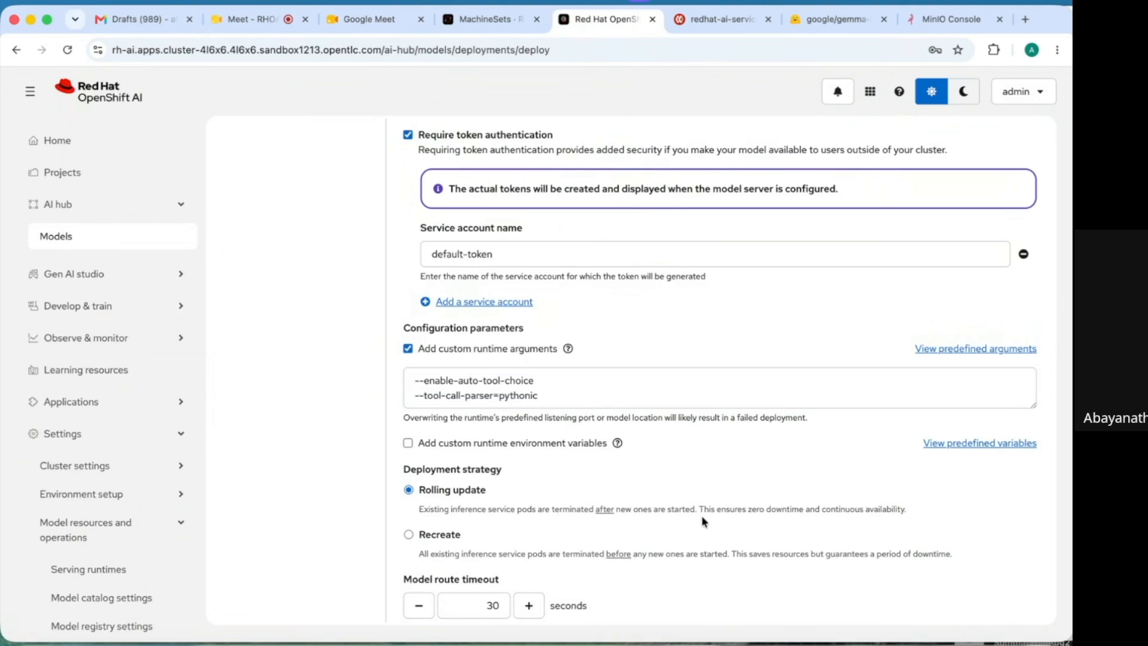
scroll(794, 590, down, 2)
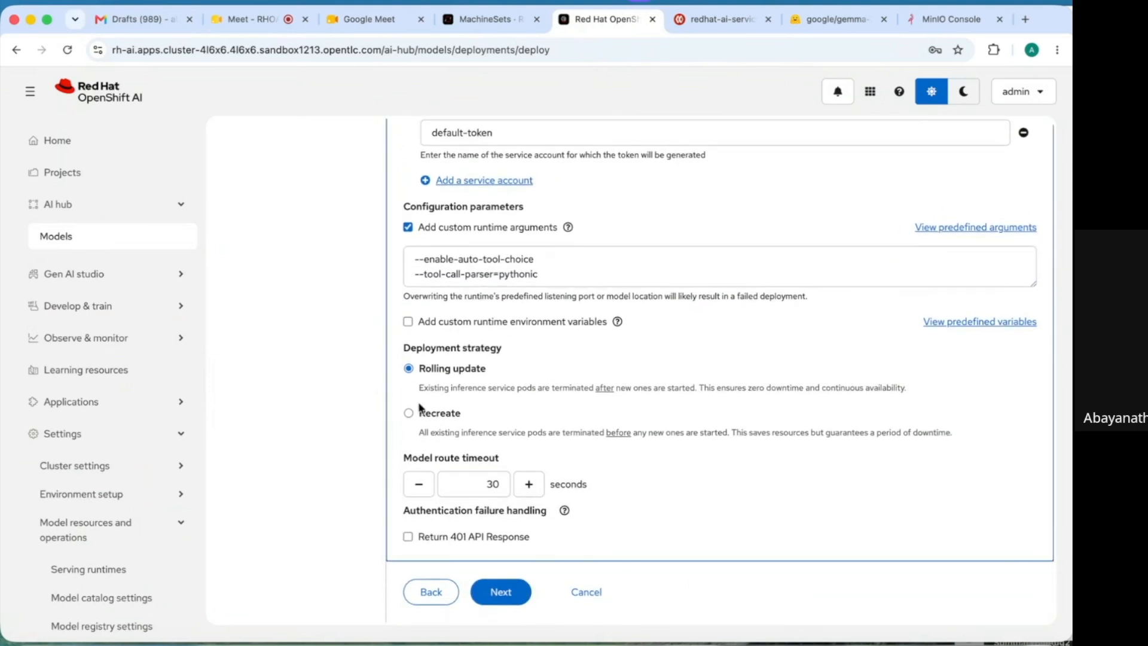
click(409, 415)
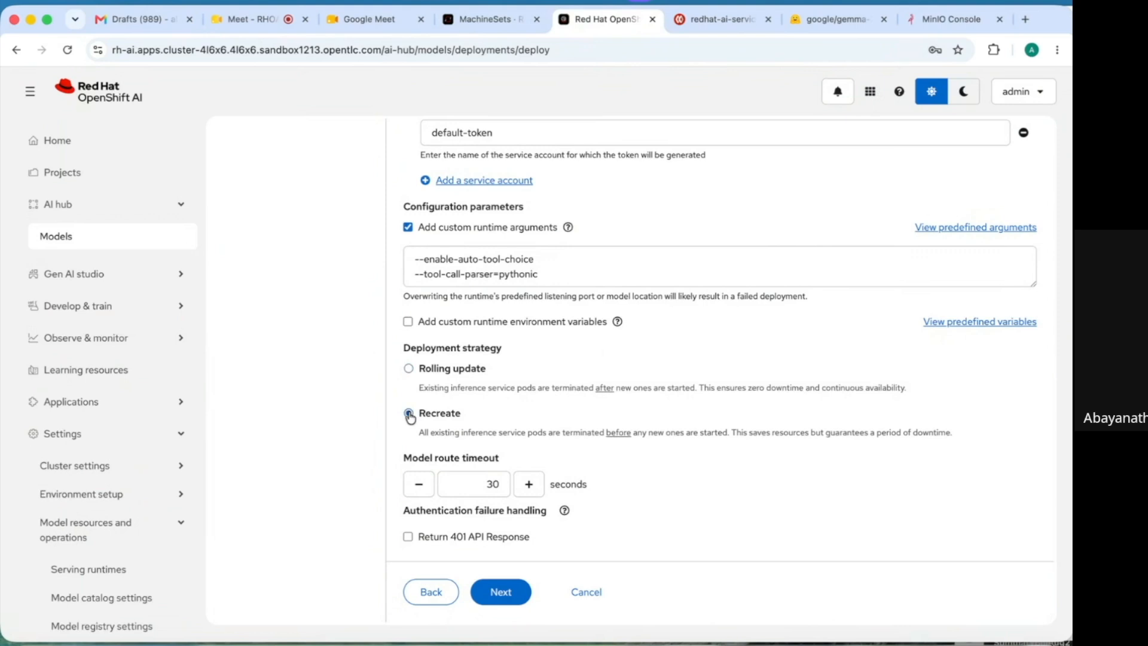
click(506, 598)
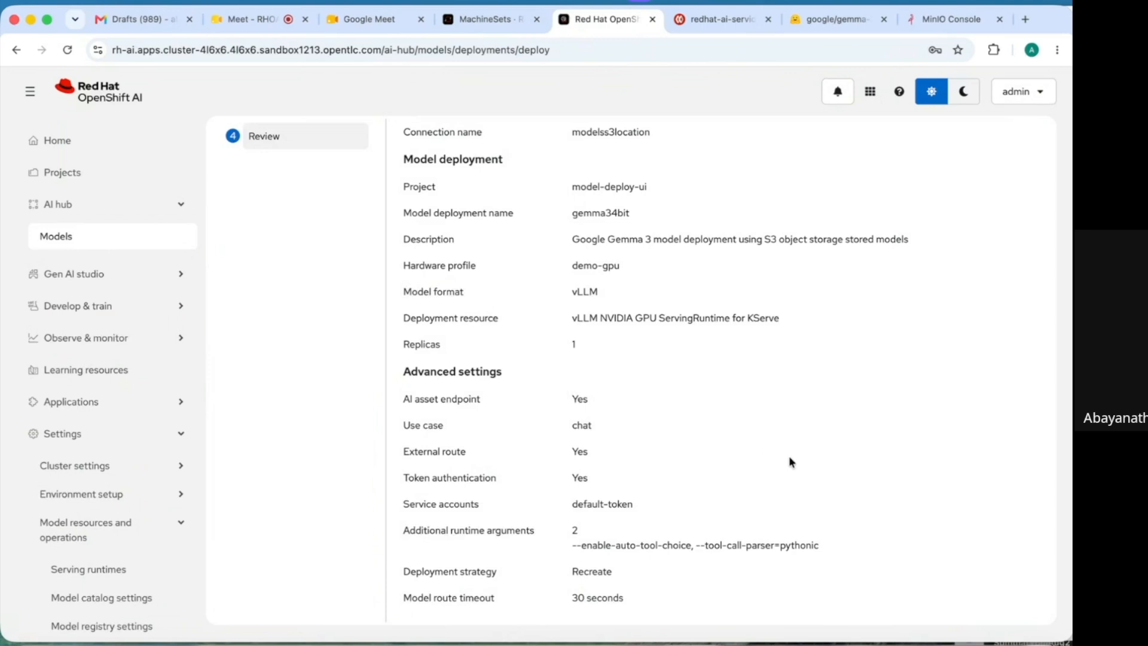
- Deploy gemma34bit, check its internal and external endpoint URLs, and find it among AI asset endpoints
scroll(811, 524, down, 2)
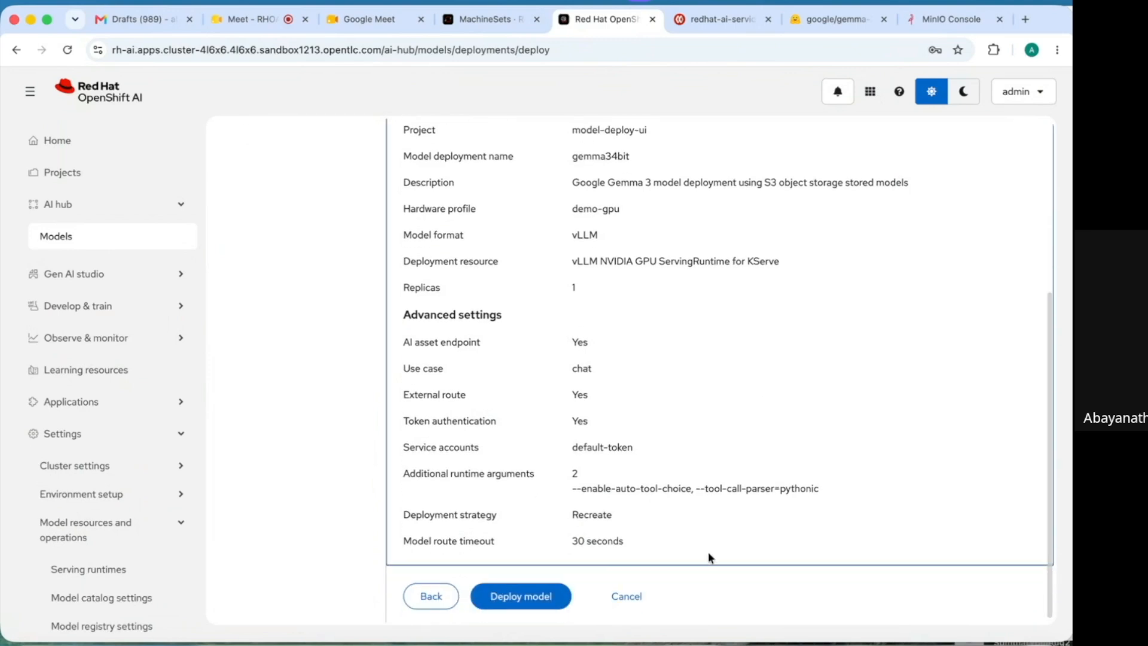
click(521, 596)
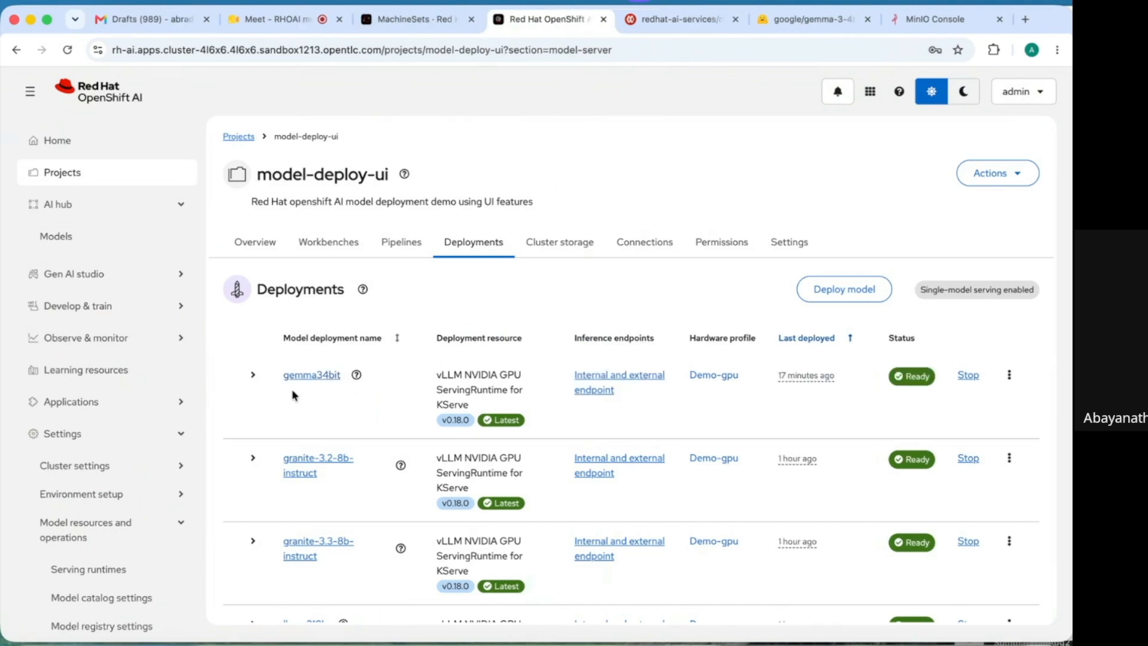
click(601, 377)
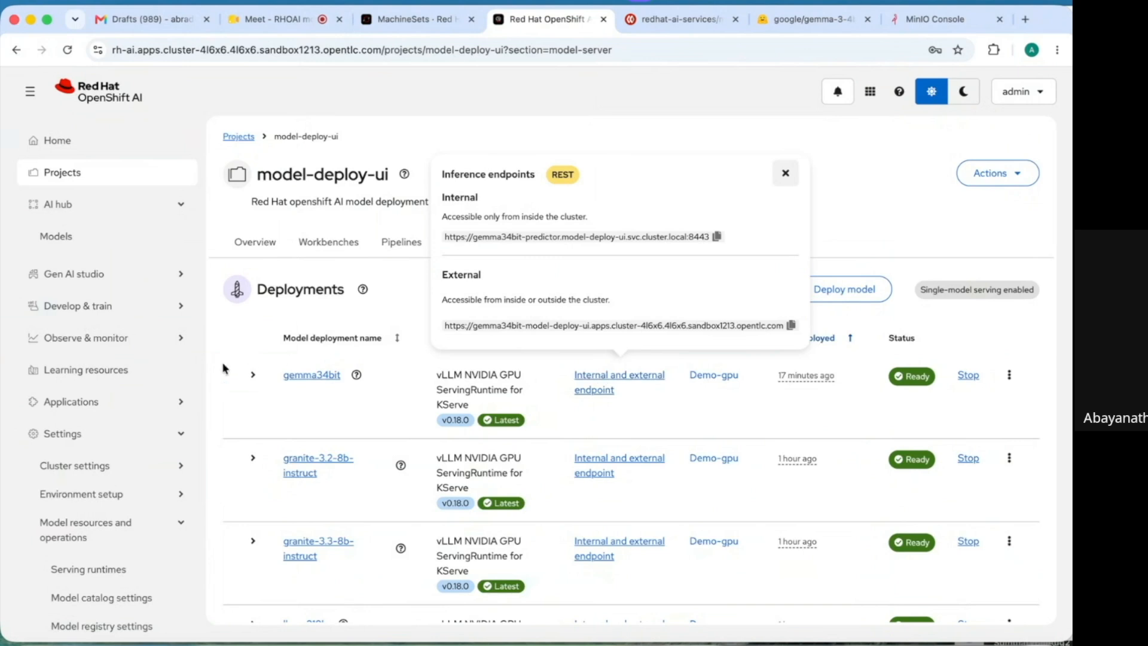
click(183, 277)
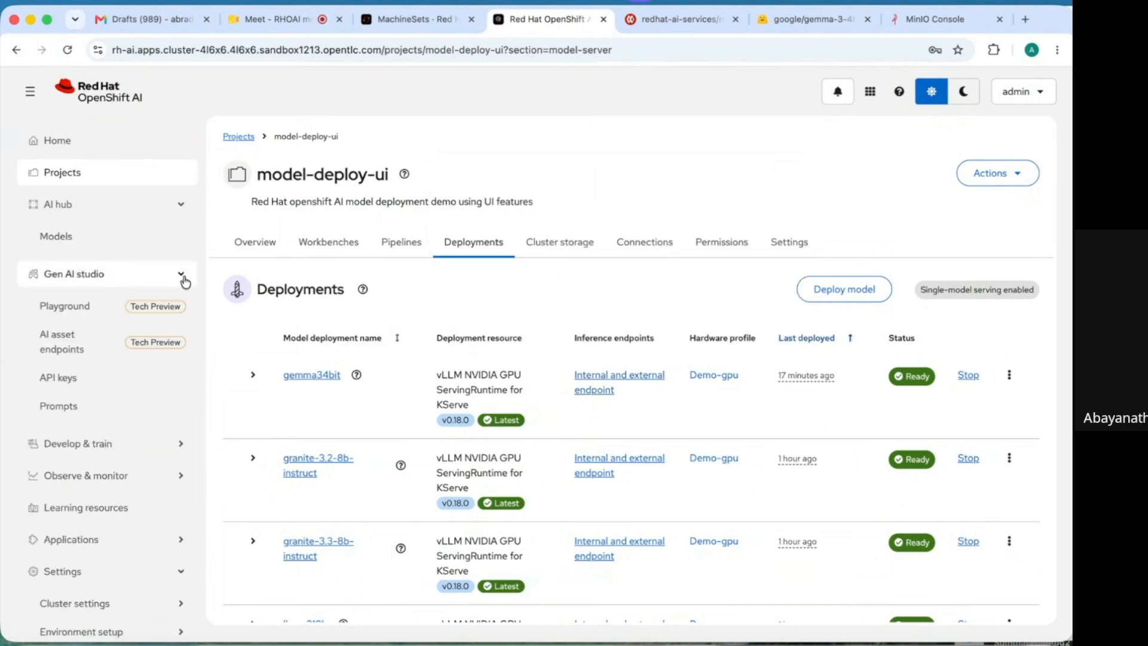
click(71, 351)
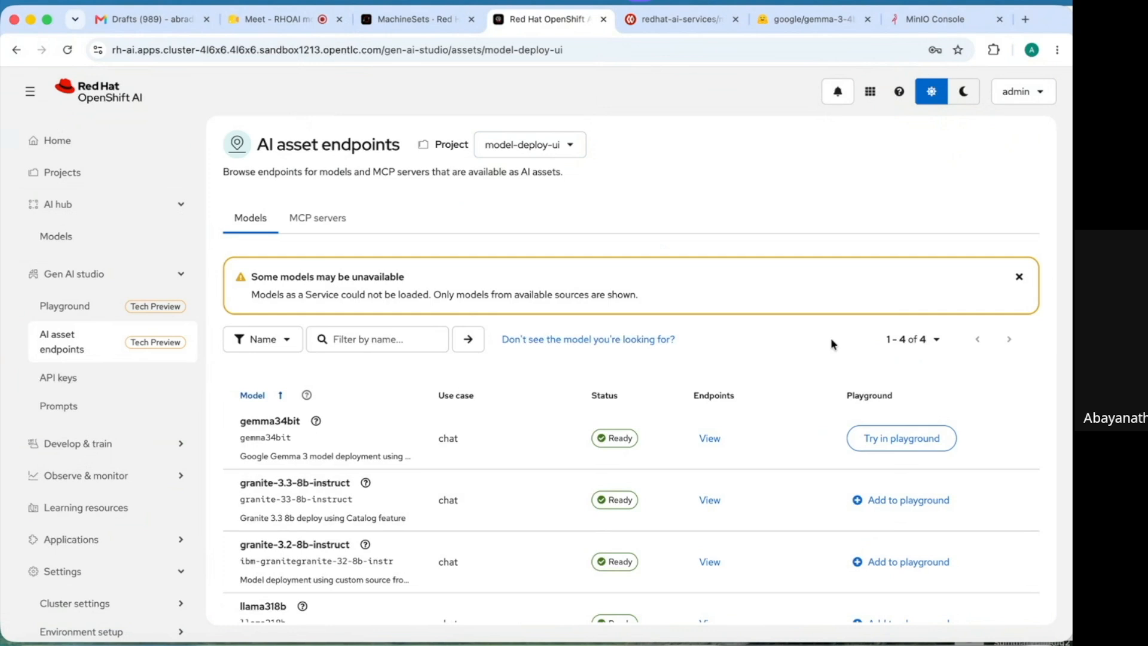
- In the playground, send gemma34bit the prefilled question and 'Explain the benefits of Openshift AI'
click(903, 439)
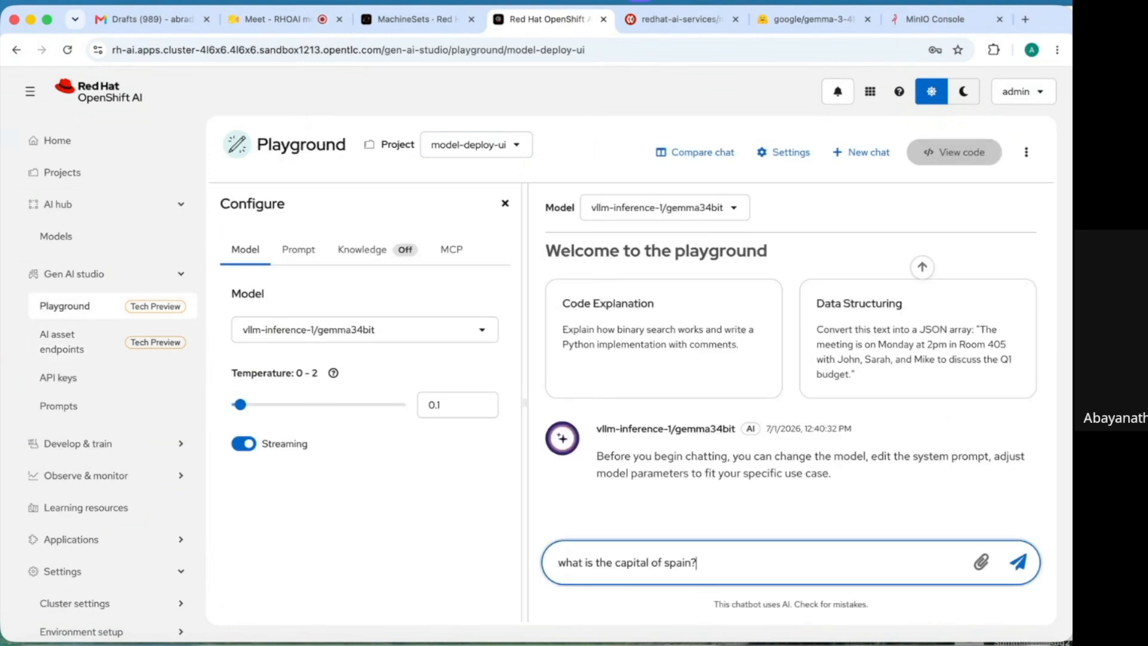
key(Return)
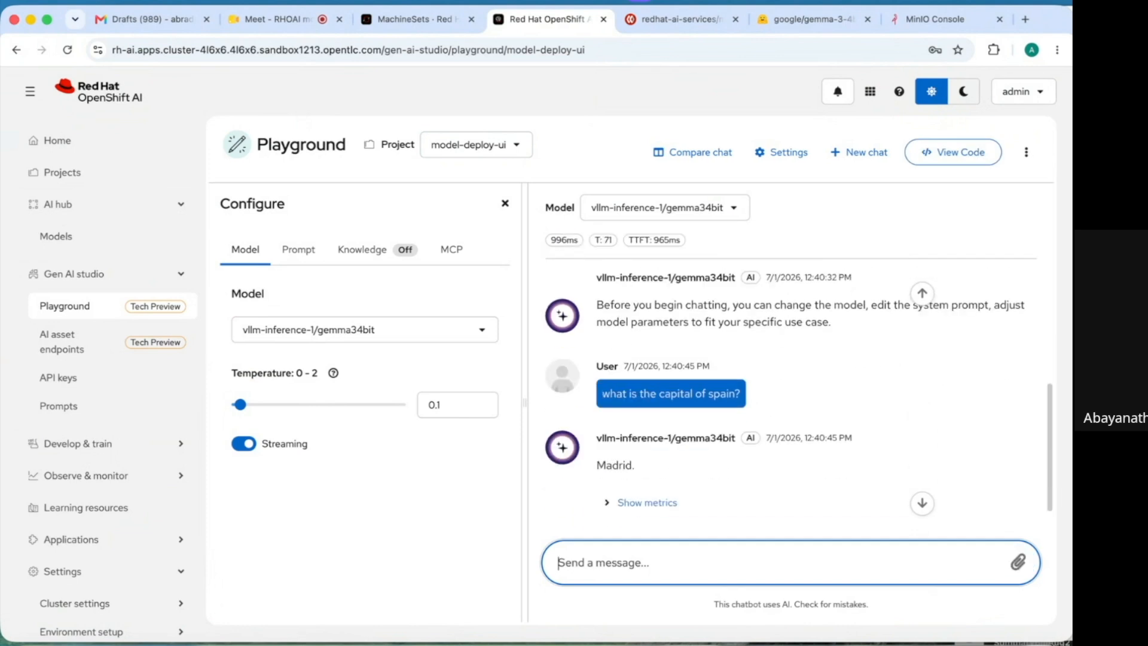
text(Explain the benefits of Openshift AI)
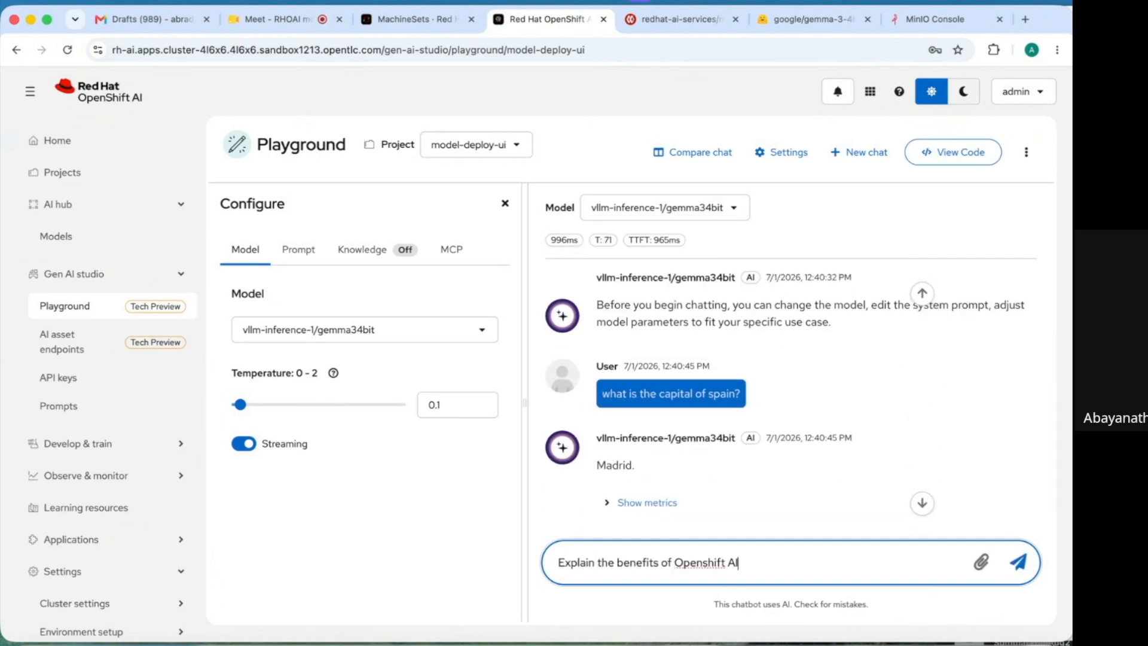
key(Return)
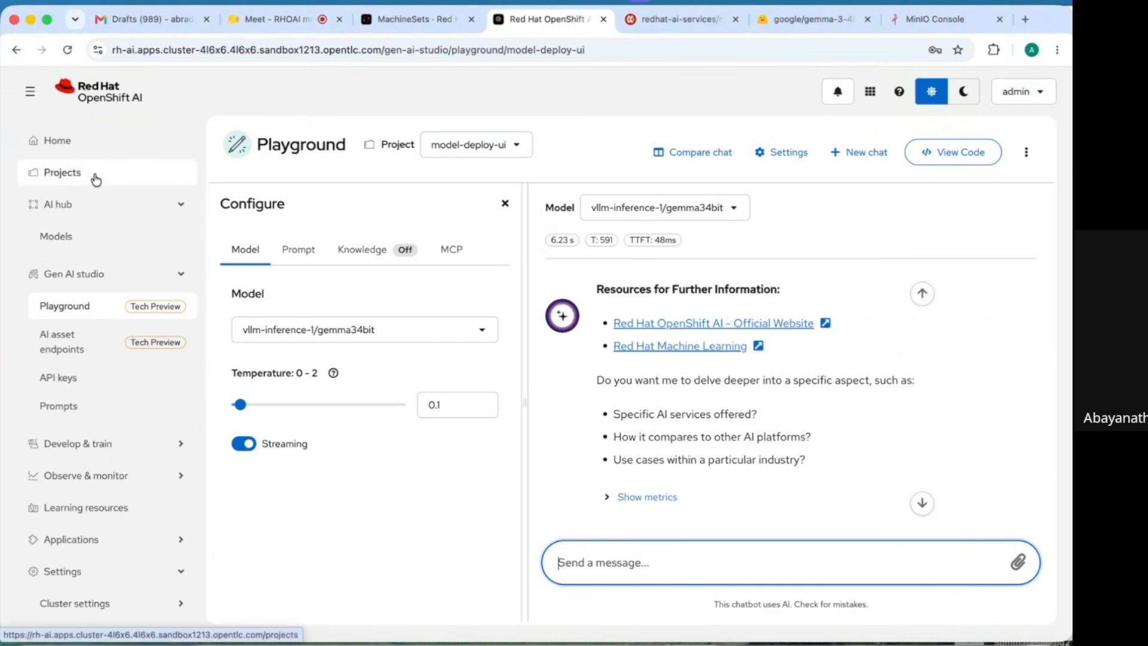
click(96, 180)
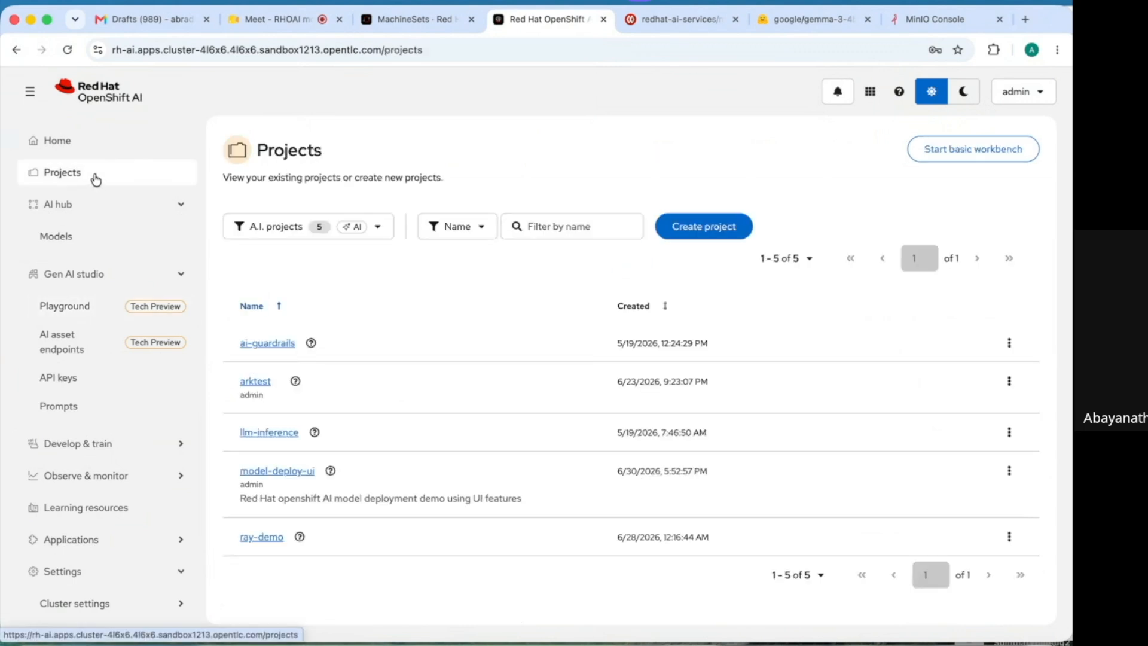
- View the model deployments of the model-deploy-ui project
click(280, 473)
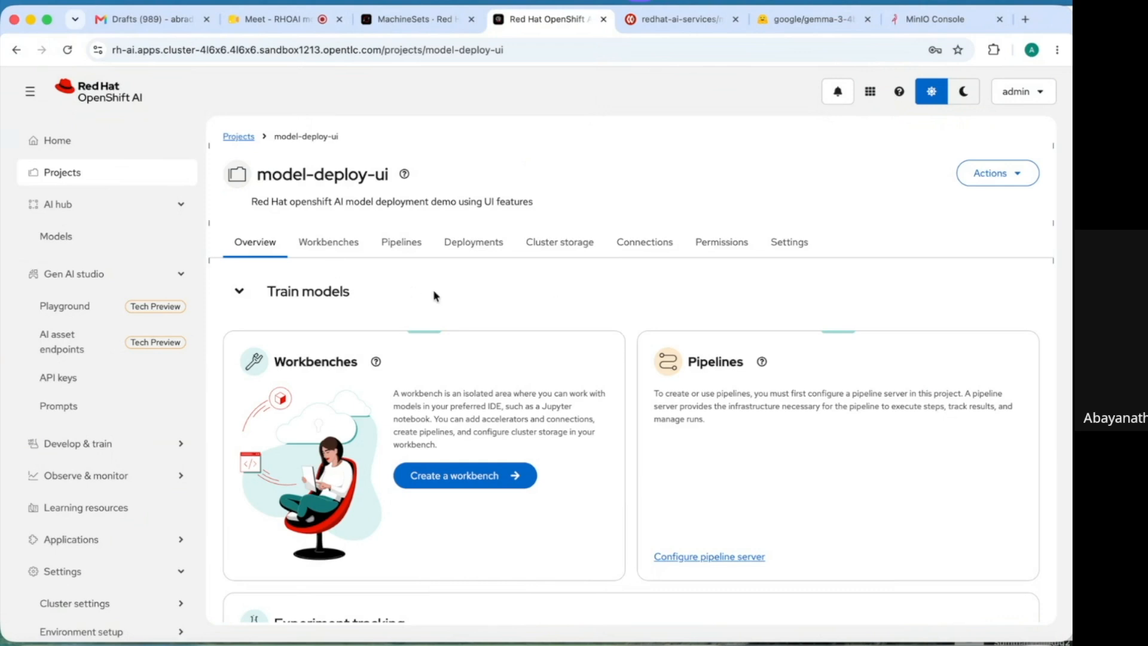
click(488, 241)
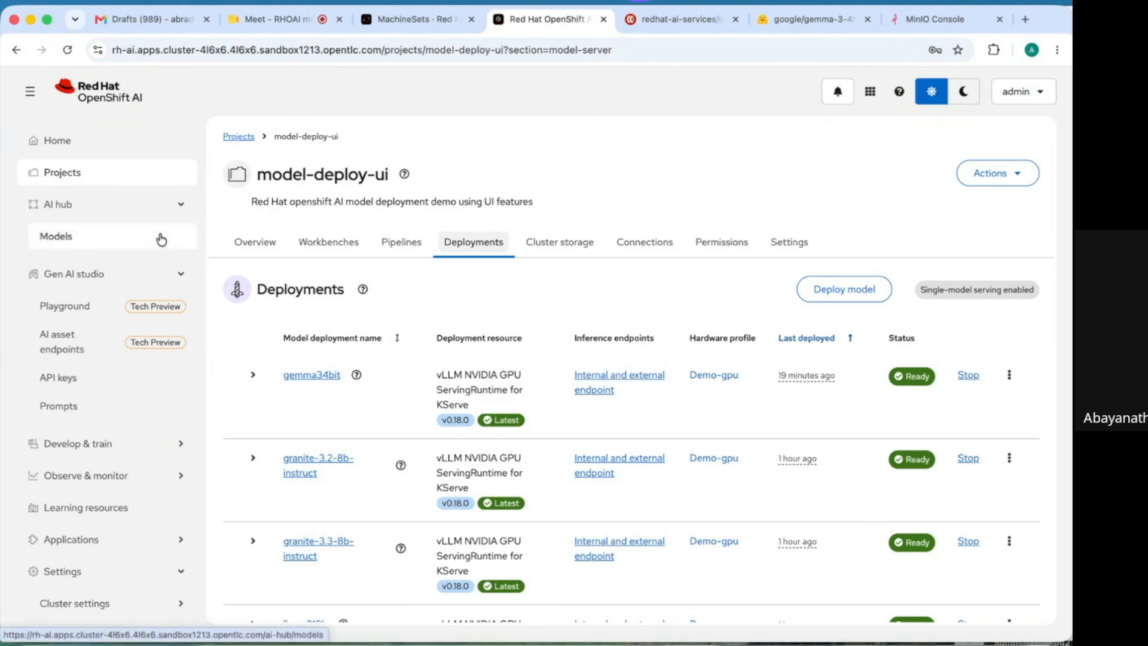
click(182, 206)
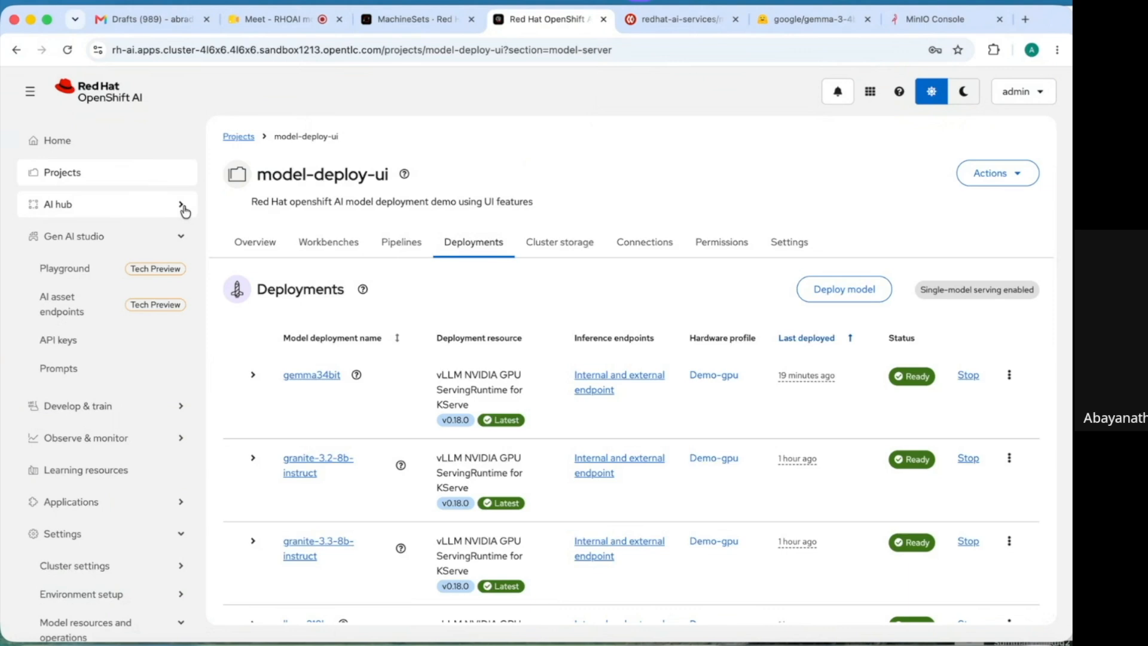
click(110, 209)
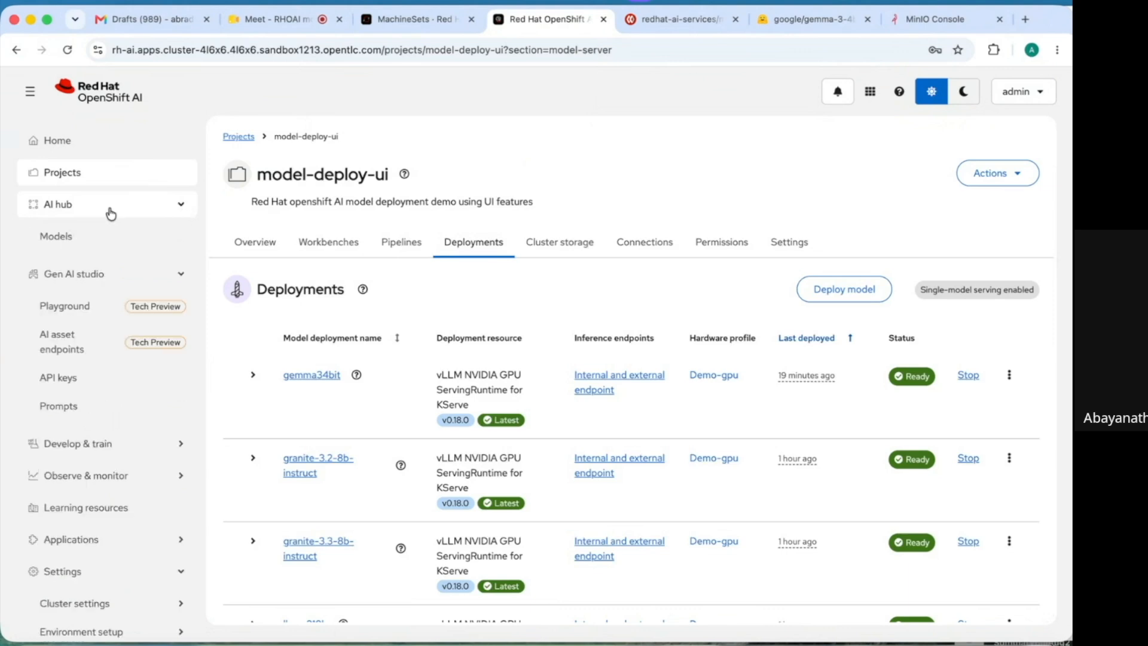
- Filter the models catalog to Red Hat AI models and open granite-3.3-8b-instruct
click(75, 241)
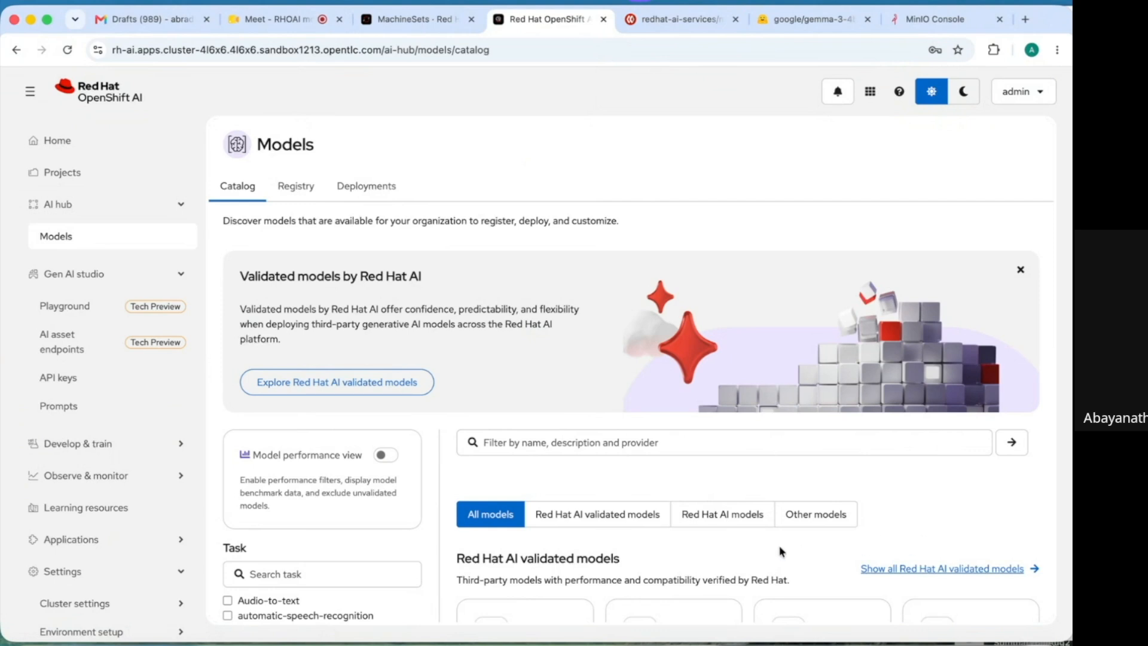
click(740, 523)
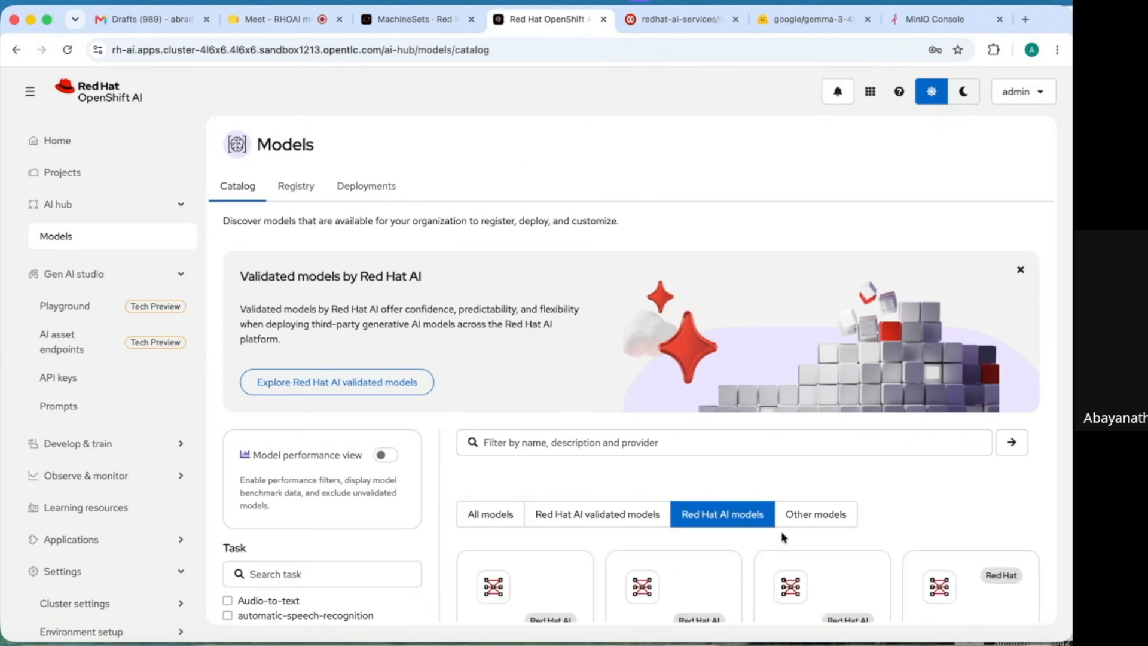
scroll(870, 537, down, 5)
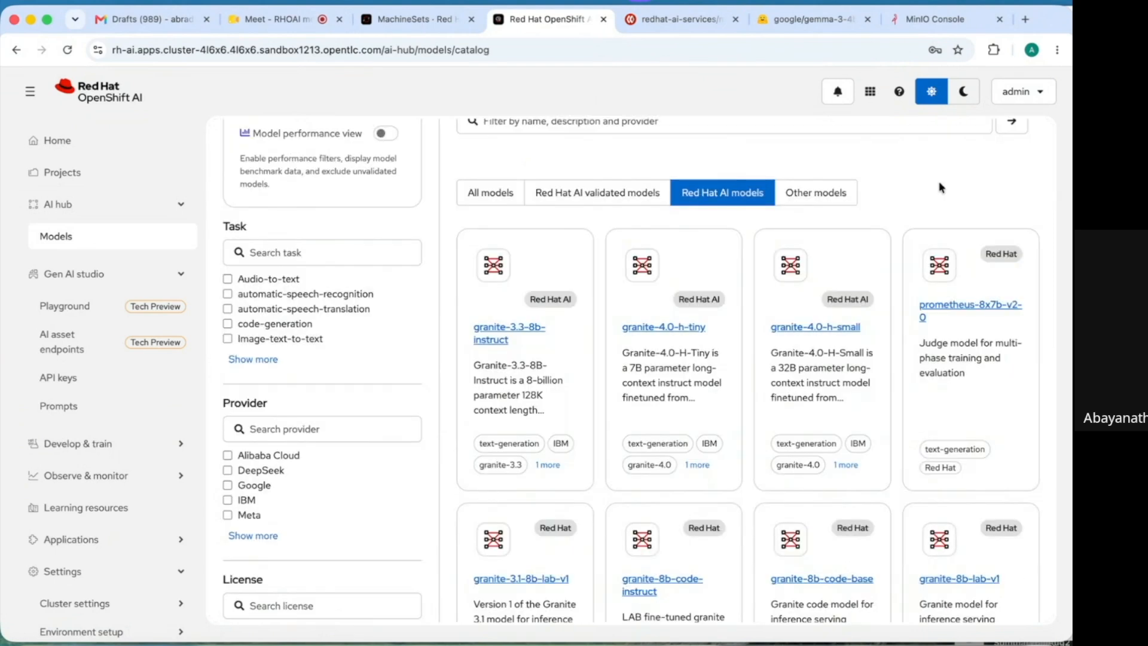
click(512, 329)
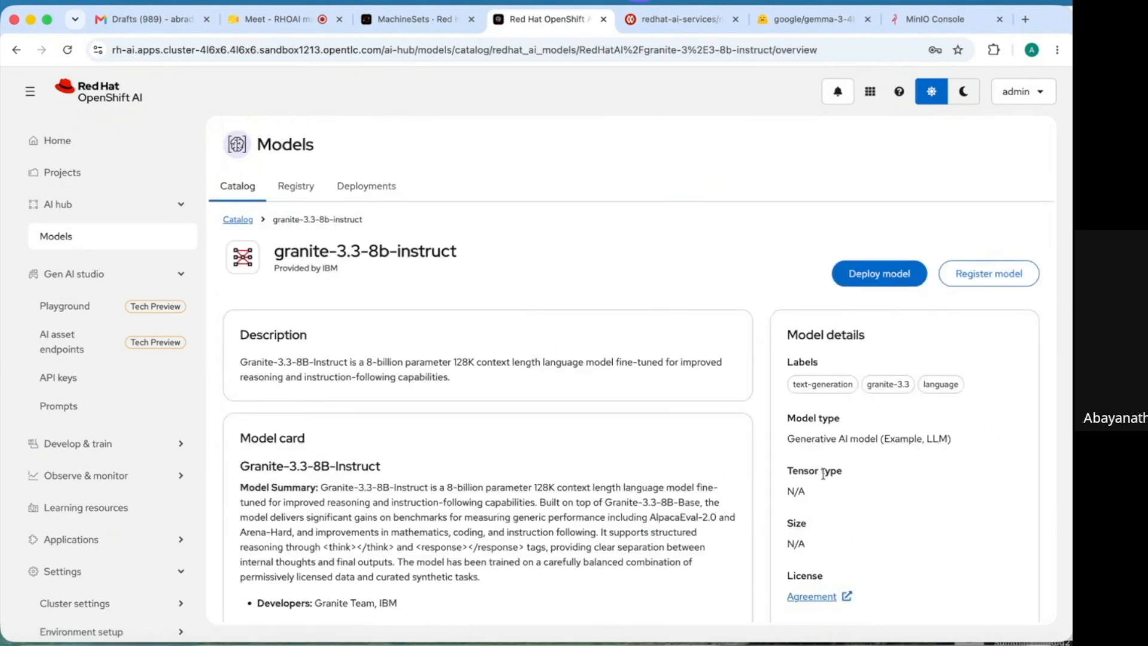
scroll(825, 470, down, 6)
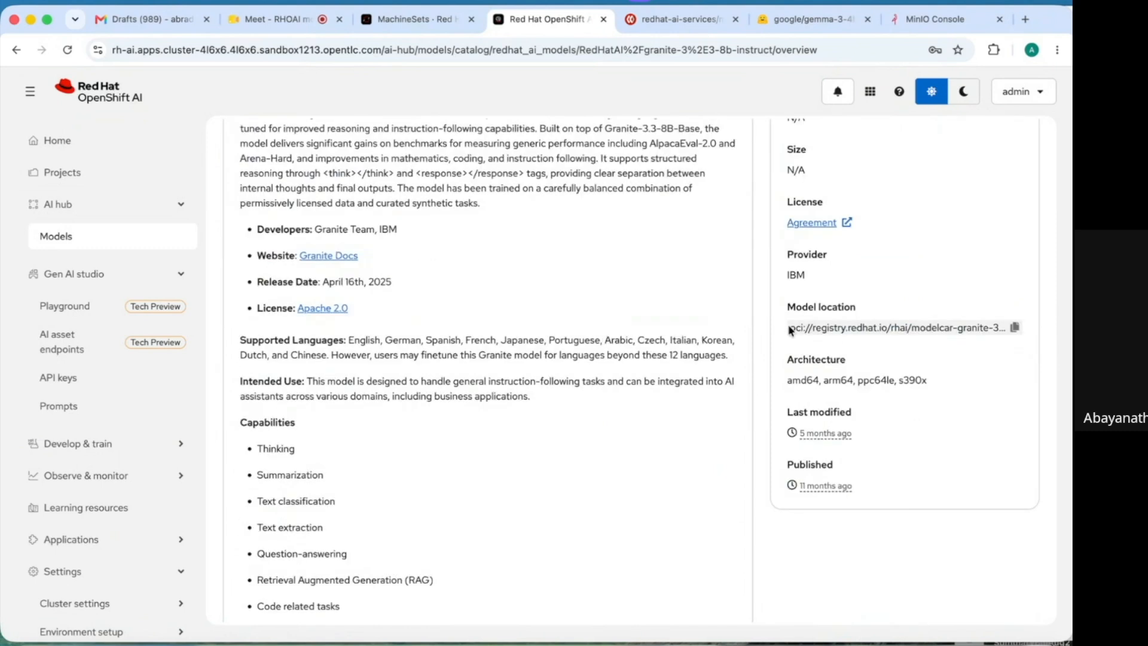
- Highlight the granite-3.3-8b-instruct OCI registry model location address
drag(789, 329, 868, 340)
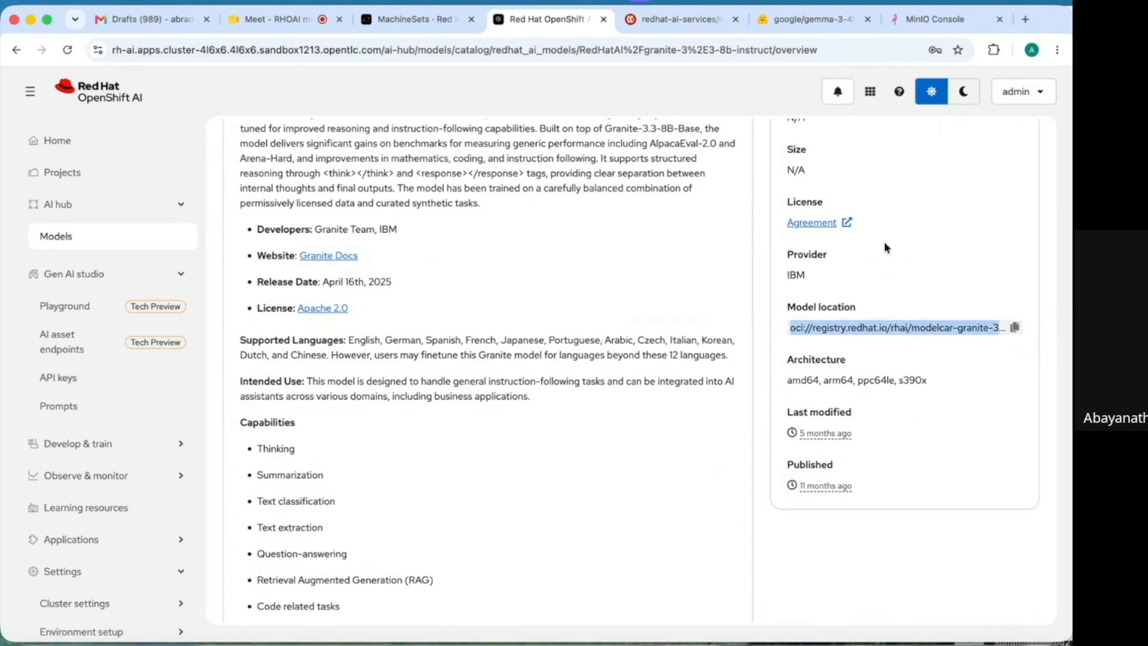
click(917, 233)
drag(919, 246, 886, 156)
scroll(886, 156, up, 6)
click(183, 206)
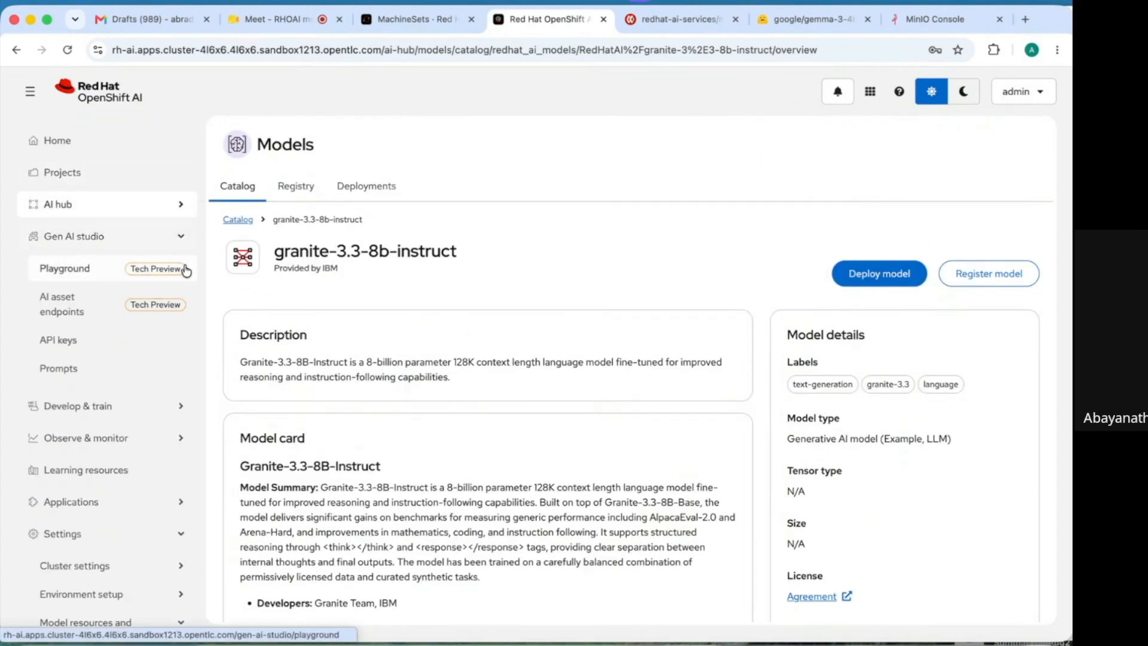
- Review the granite3.2 models catalog source, then move to the Quay.io modelcar-catalog tags
click(182, 243)
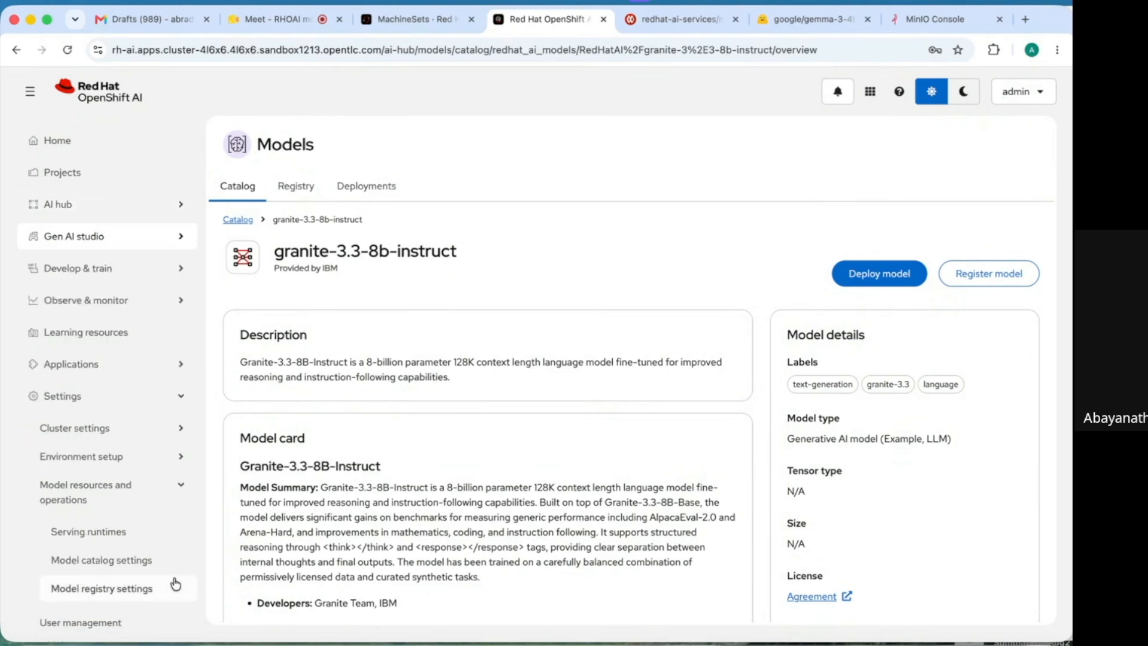
click(126, 562)
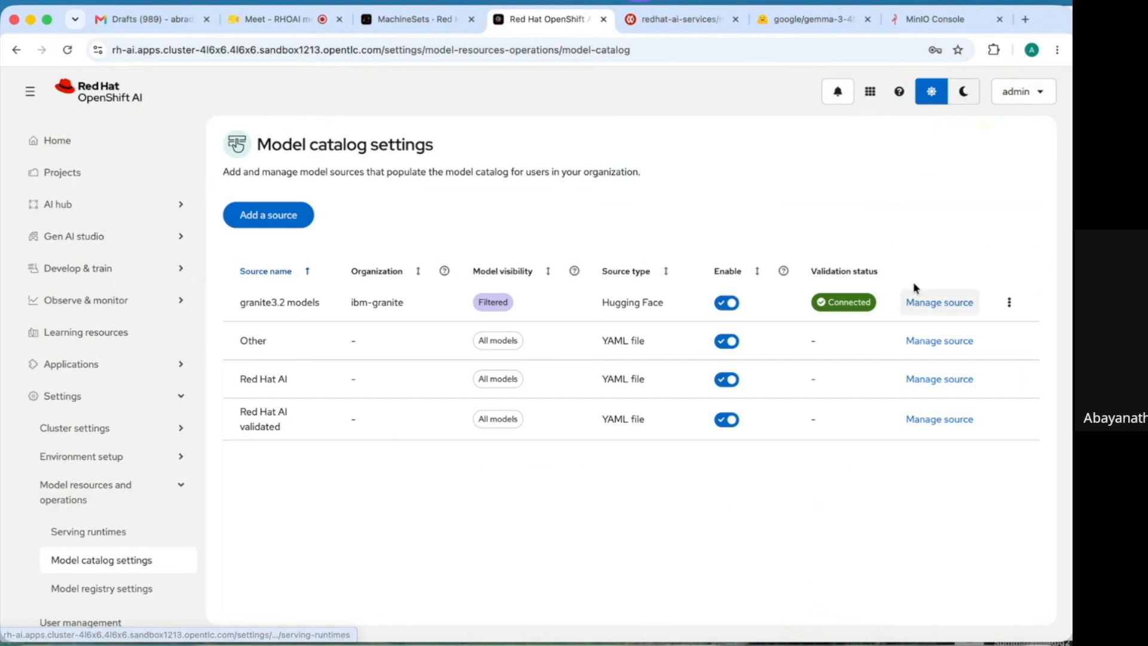
click(939, 300)
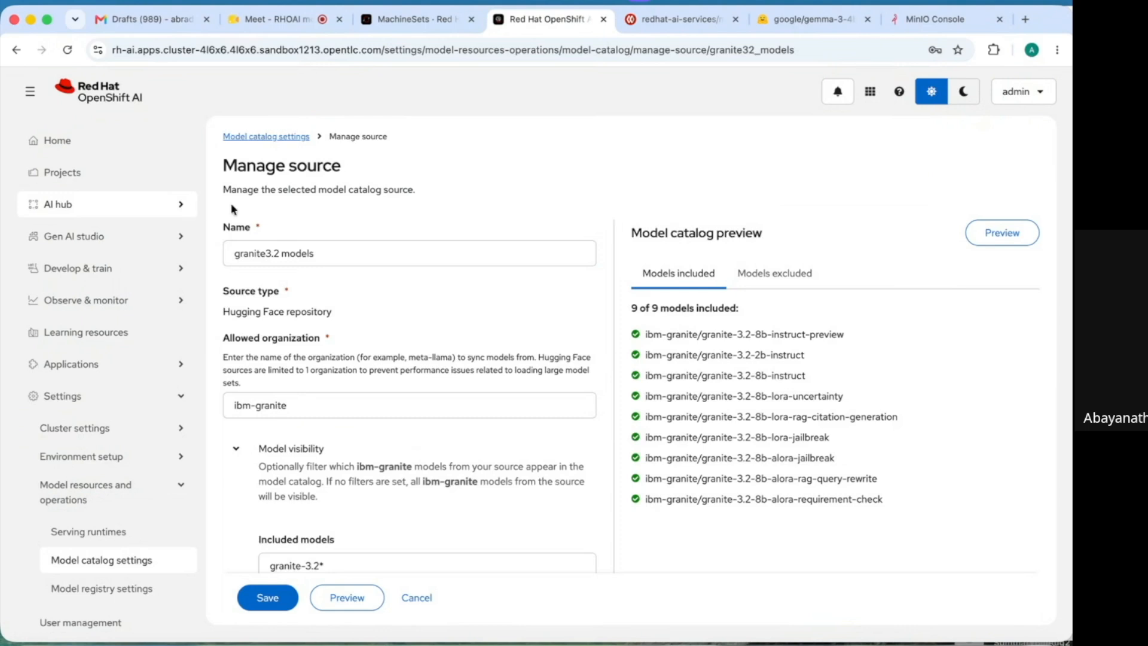
click(685, 22)
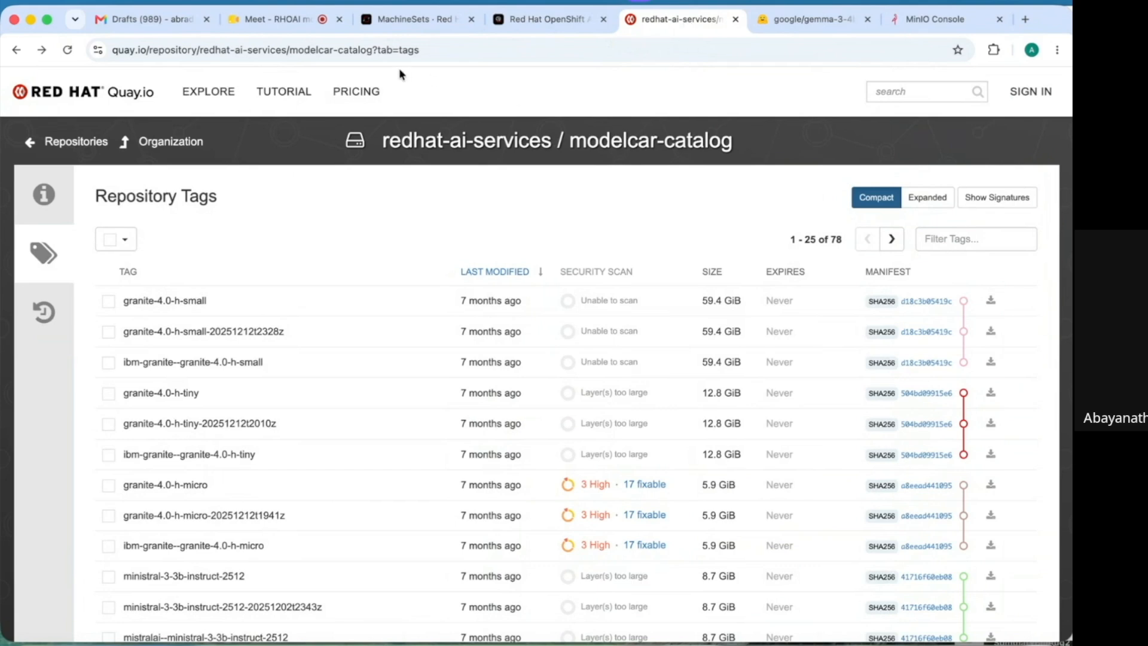
- Filter the modelcar-catalog tags by 'llama' and tick llama-3.1-8b-instruct
click(976, 238)
text(llama)
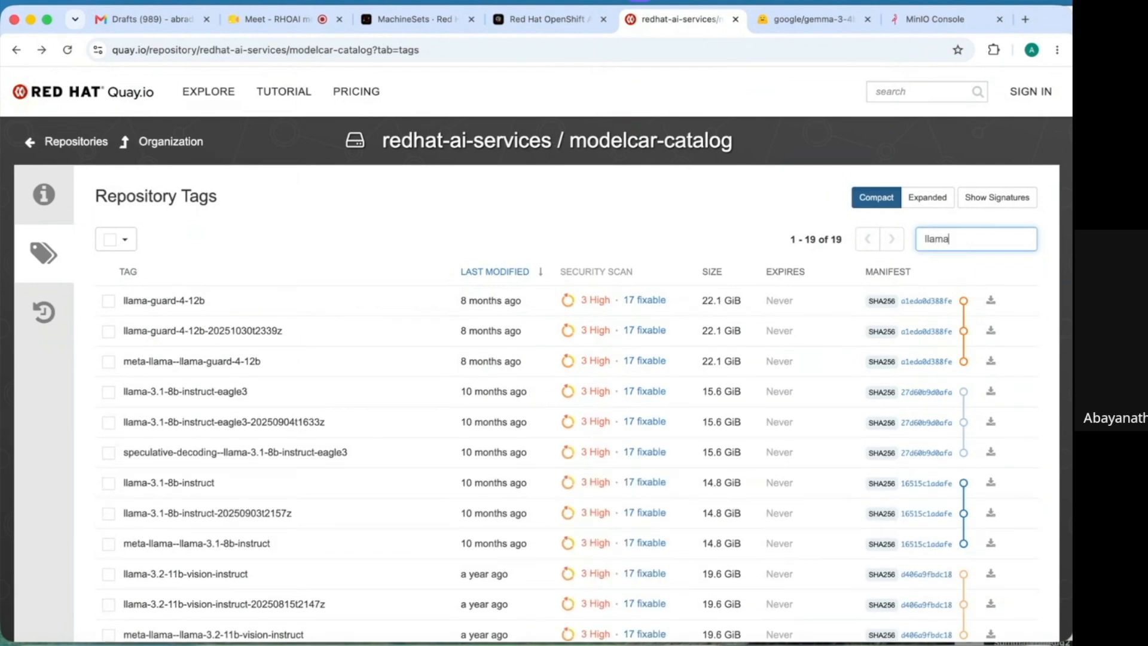
click(113, 486)
- Glance at the MinIO gemma-3-4b-it folder, then return to the granite3.2 Manage source page
click(933, 23)
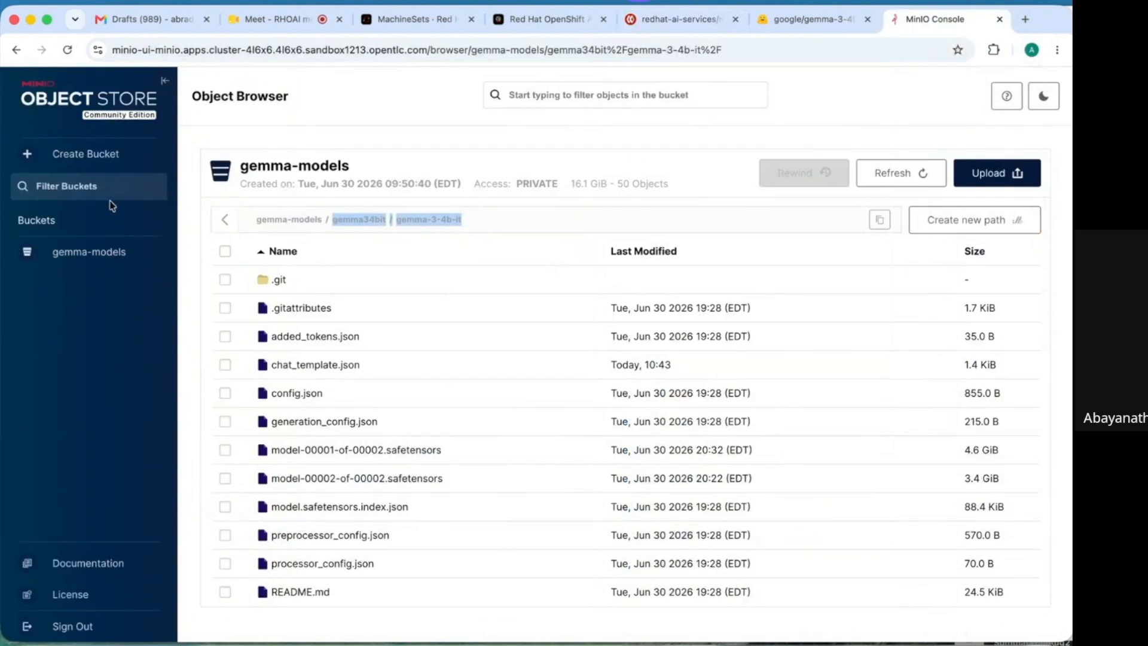
click(148, 284)
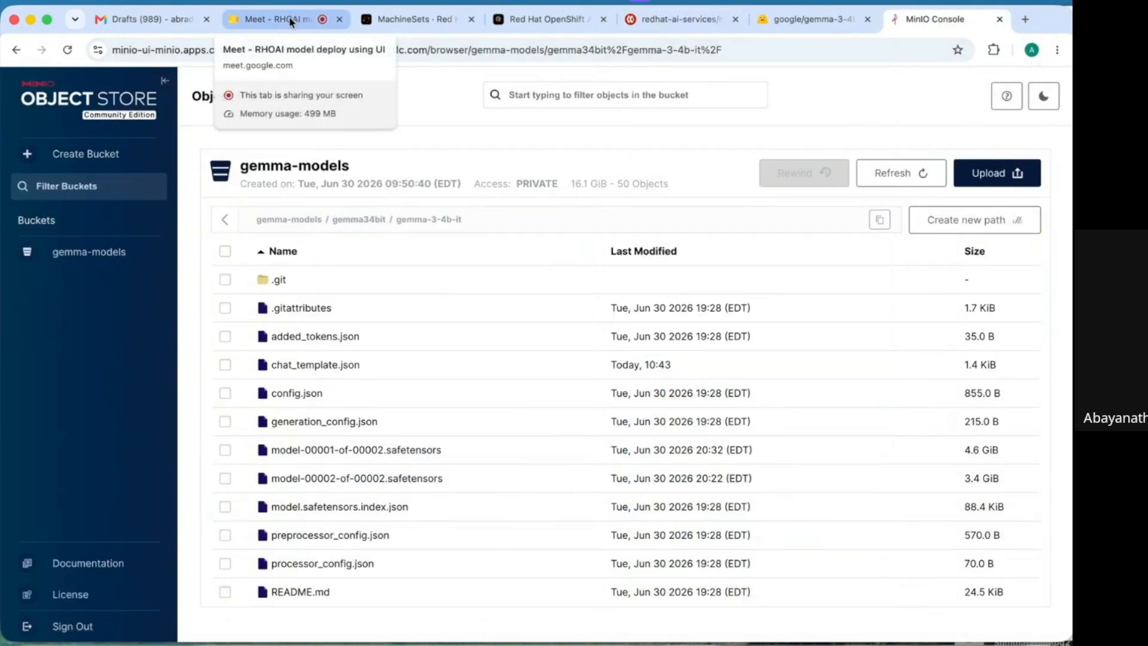
click(549, 21)
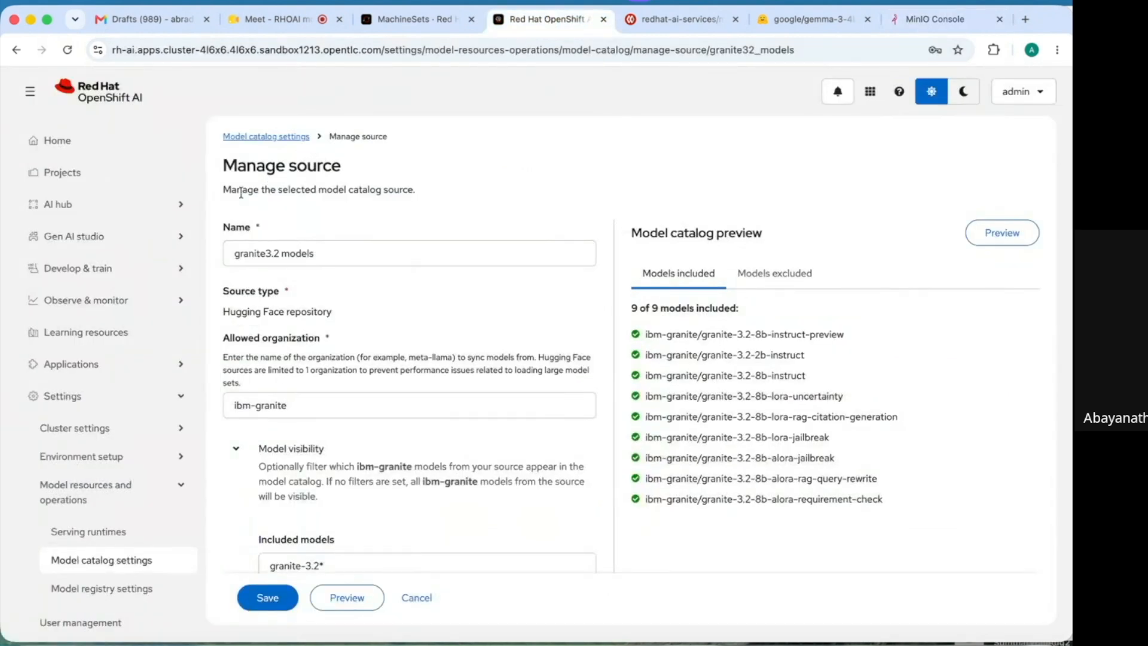
- Open the model Deployments list and confirm gemma34bit shows Ready
click(179, 208)
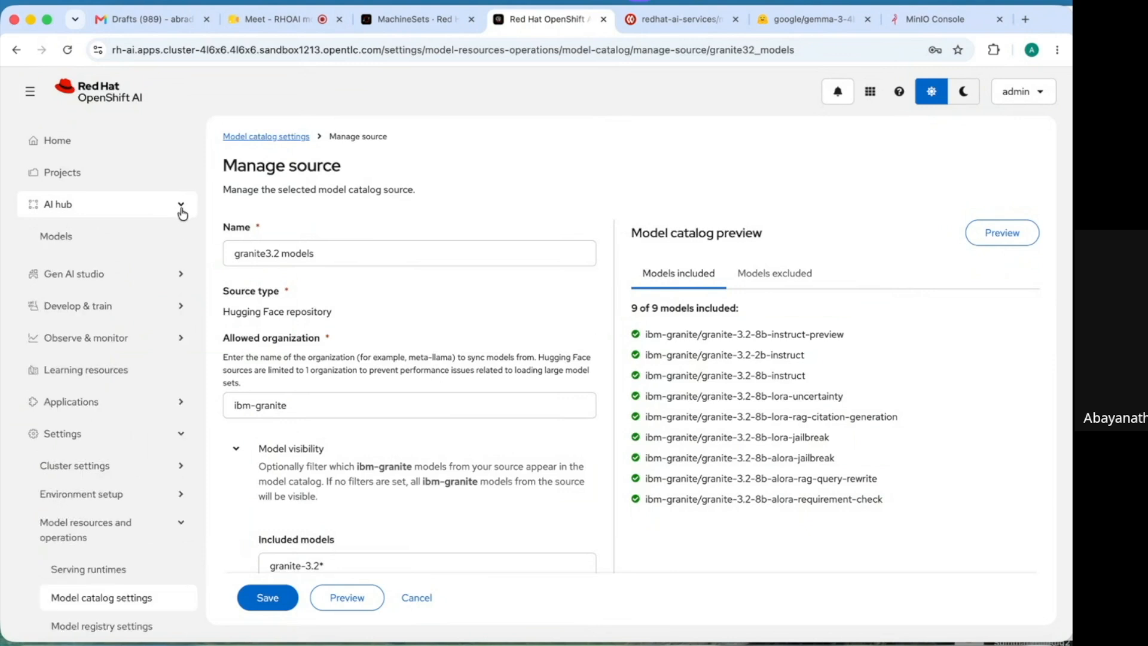
click(82, 237)
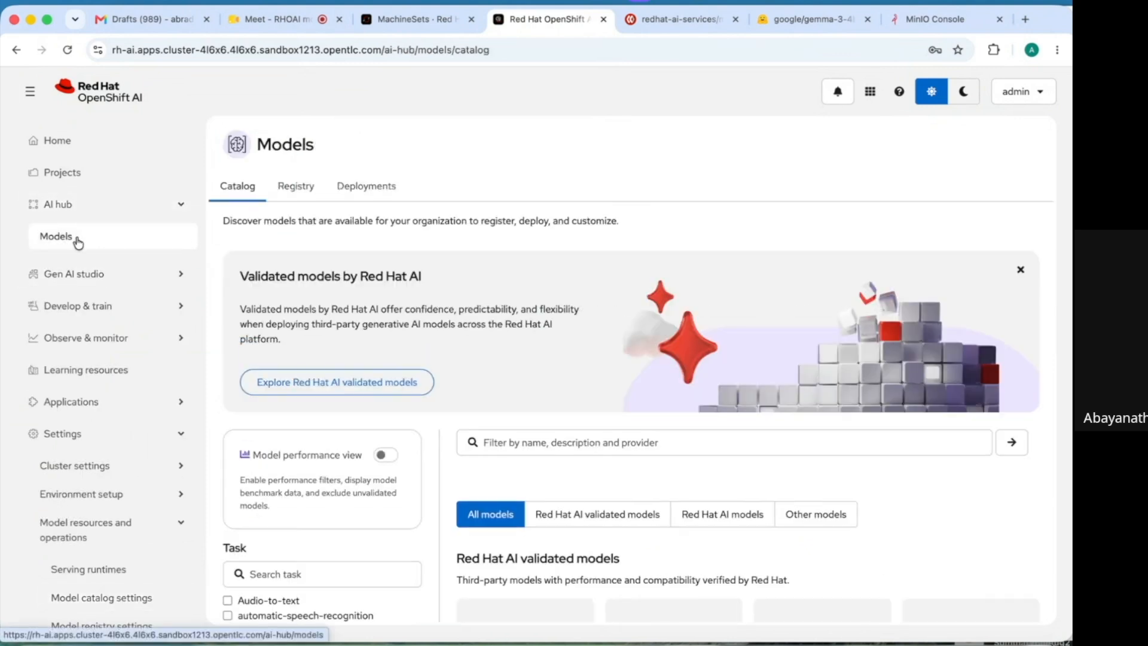
click(380, 189)
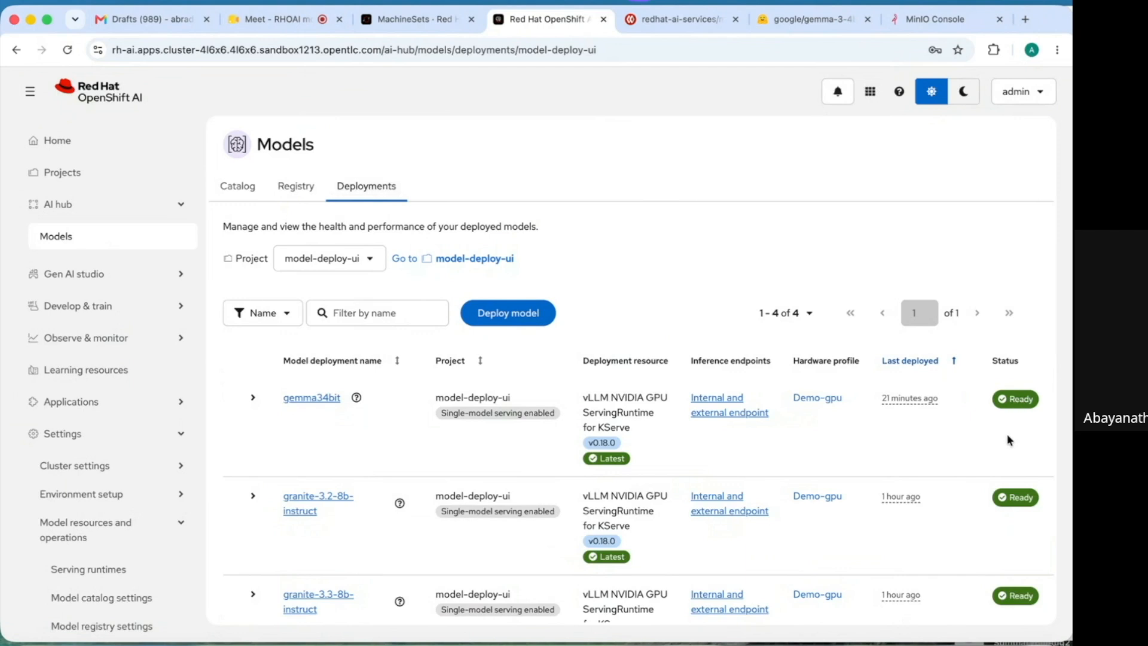
scroll(1008, 440, down, 3)
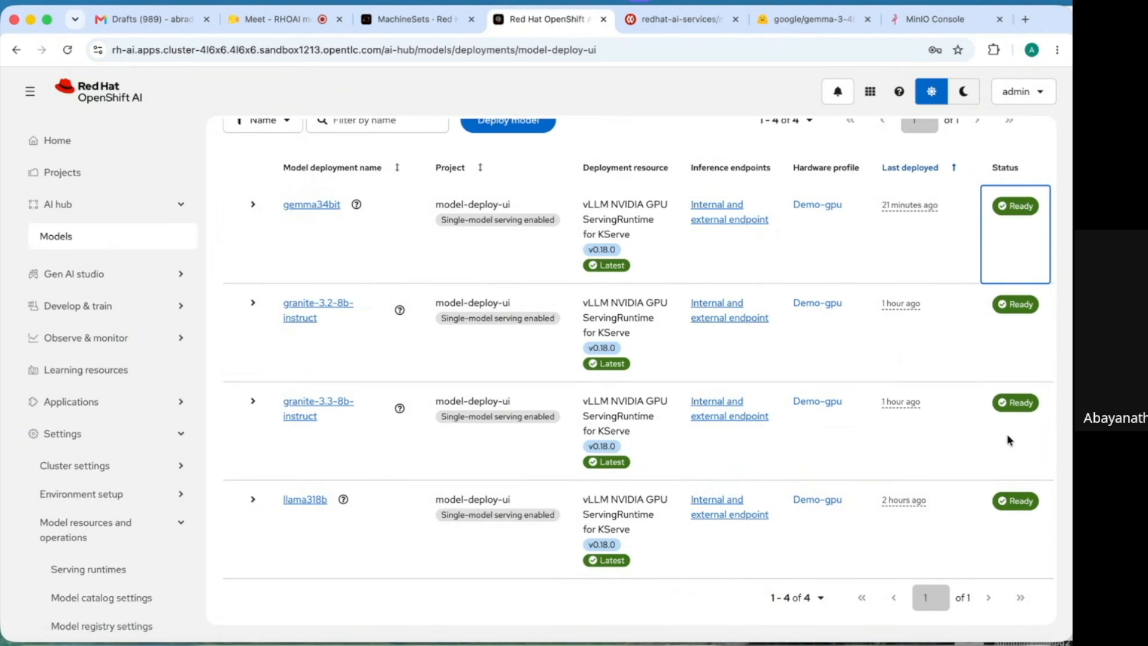
scroll(1008, 440, up, 3)
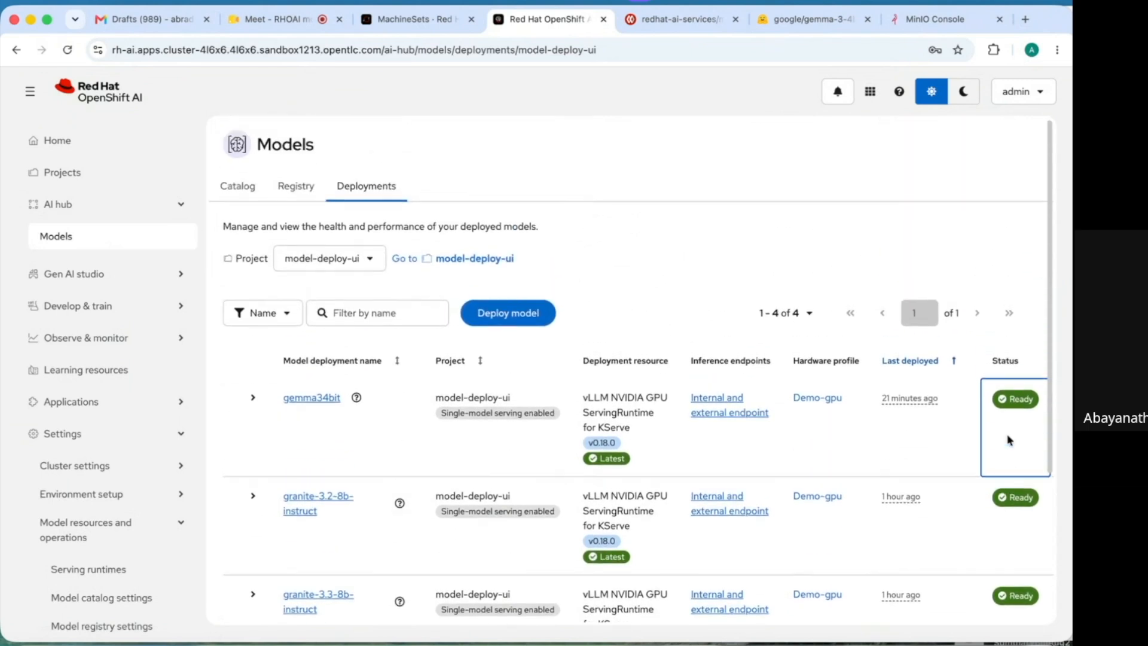
- Search the project list for 'a', then switch to the cluster's MachineSets list
click(371, 261)
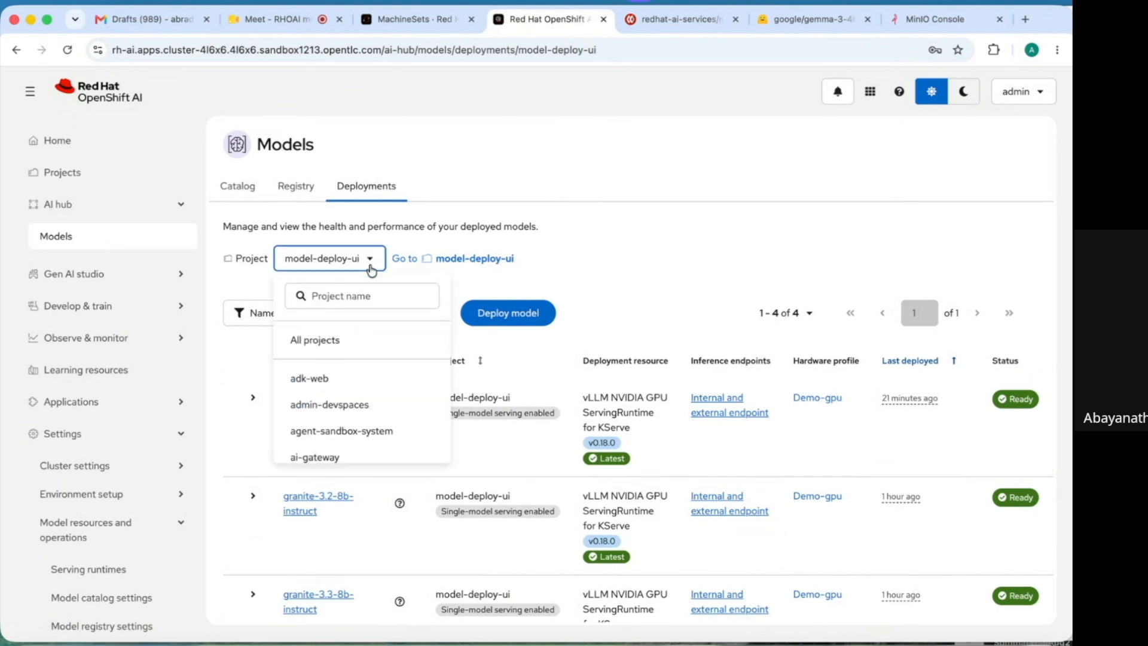
click(333, 295)
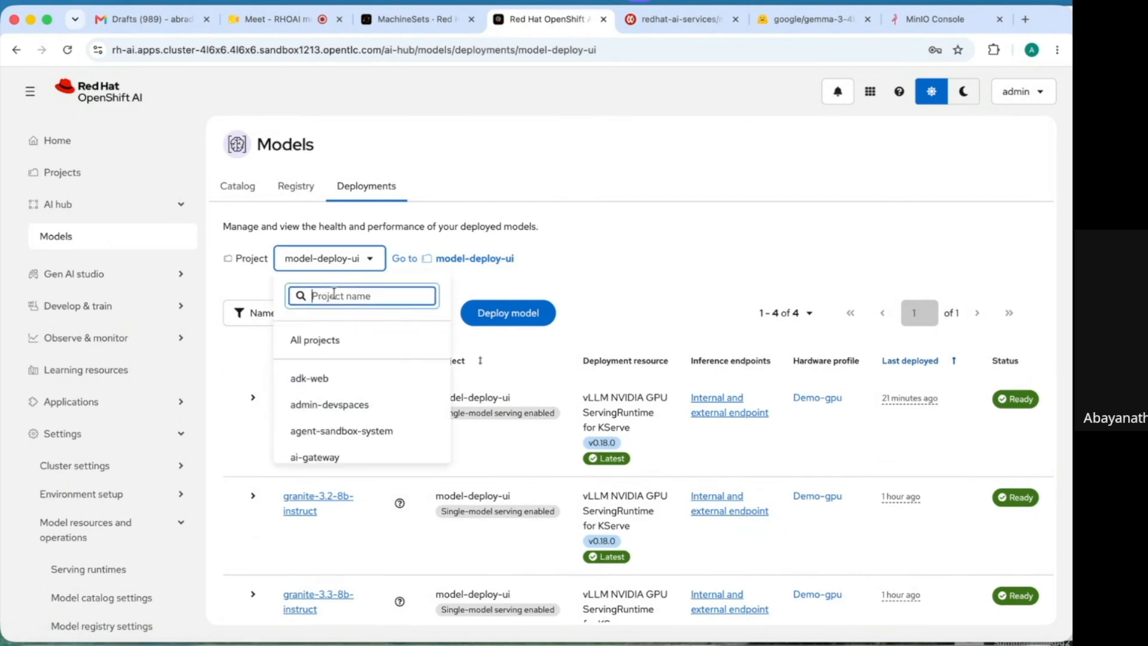
text(a)
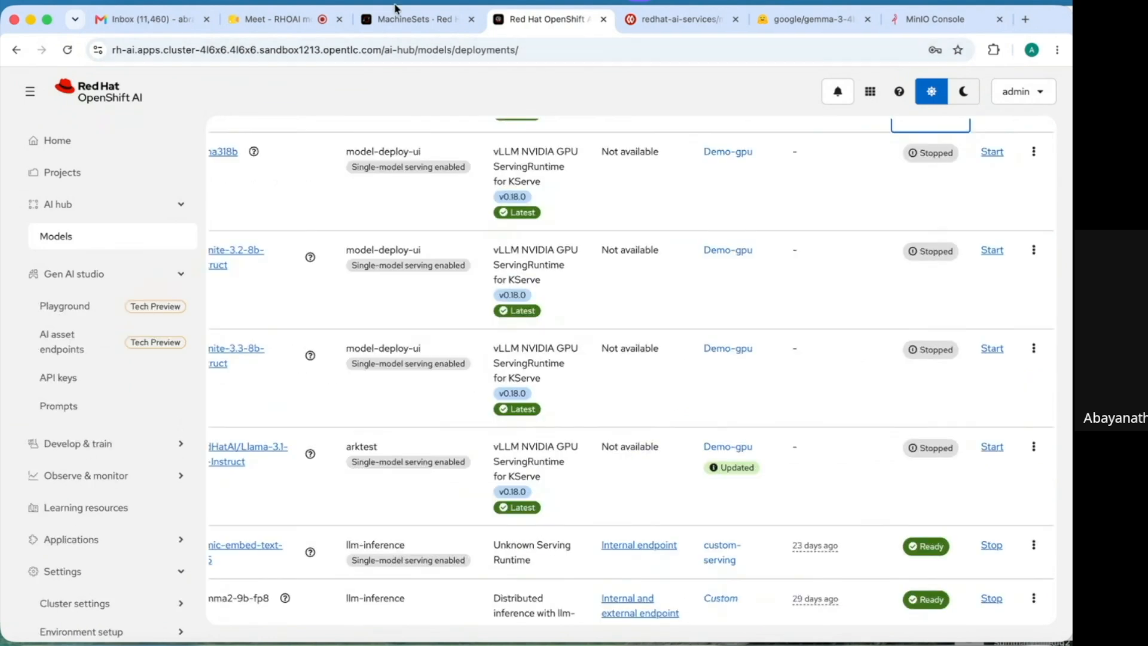
click(399, 21)
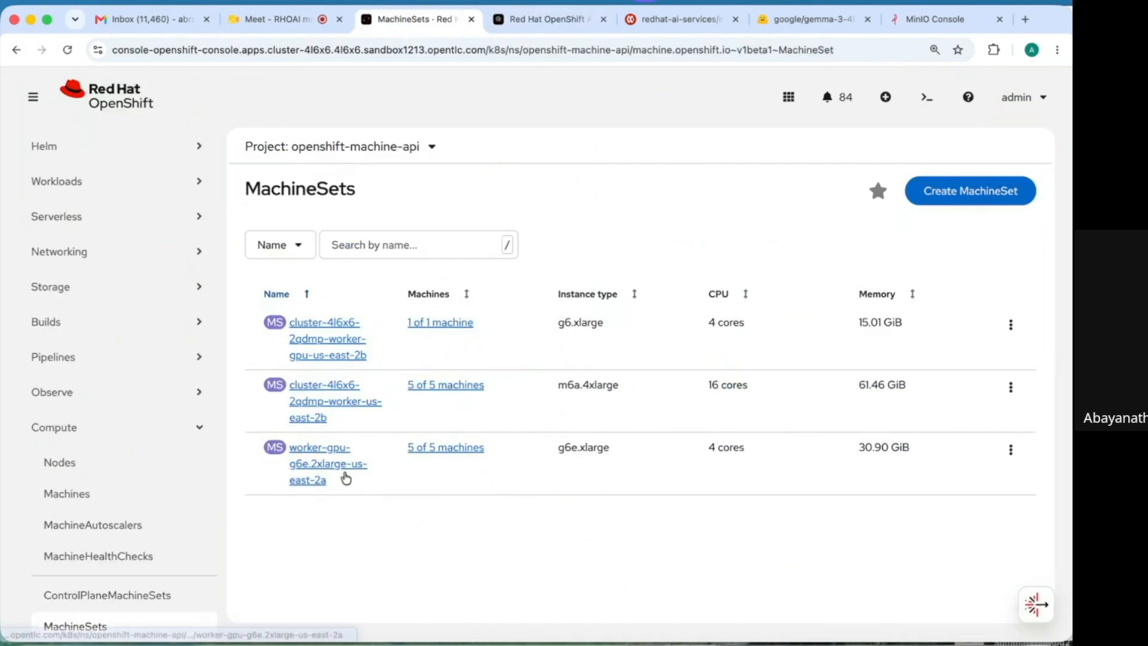
- Open Edit MachineSet for worker-gpu-g6e.2xlarge-us-east-2a
click(1010, 452)
click(897, 269)
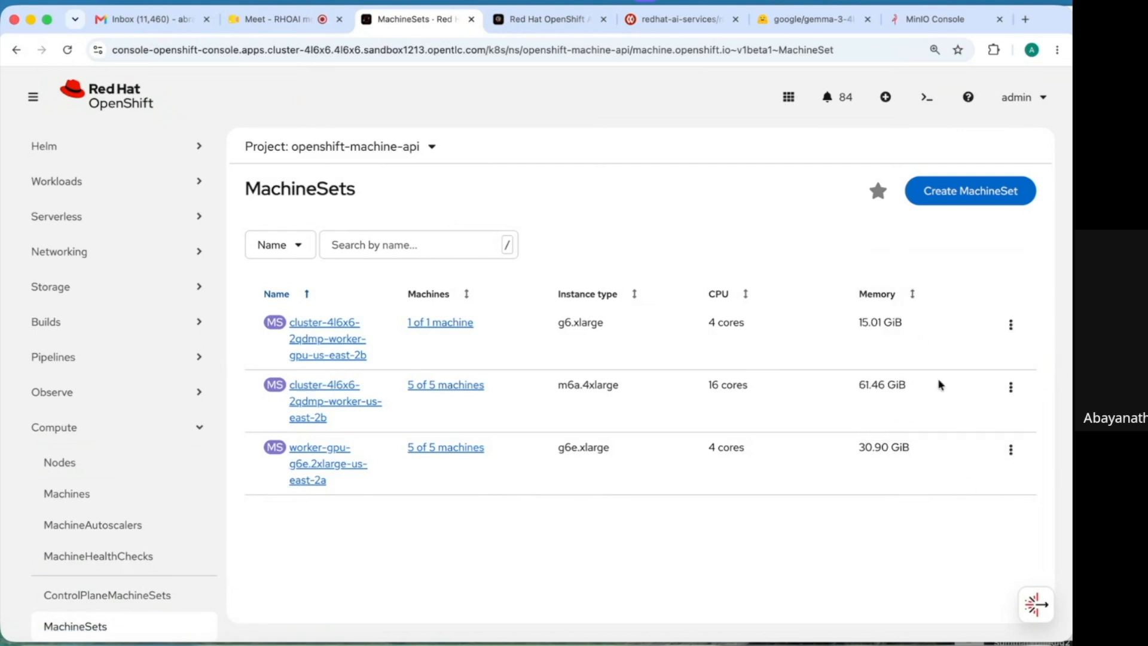
click(1009, 456)
click(1010, 453)
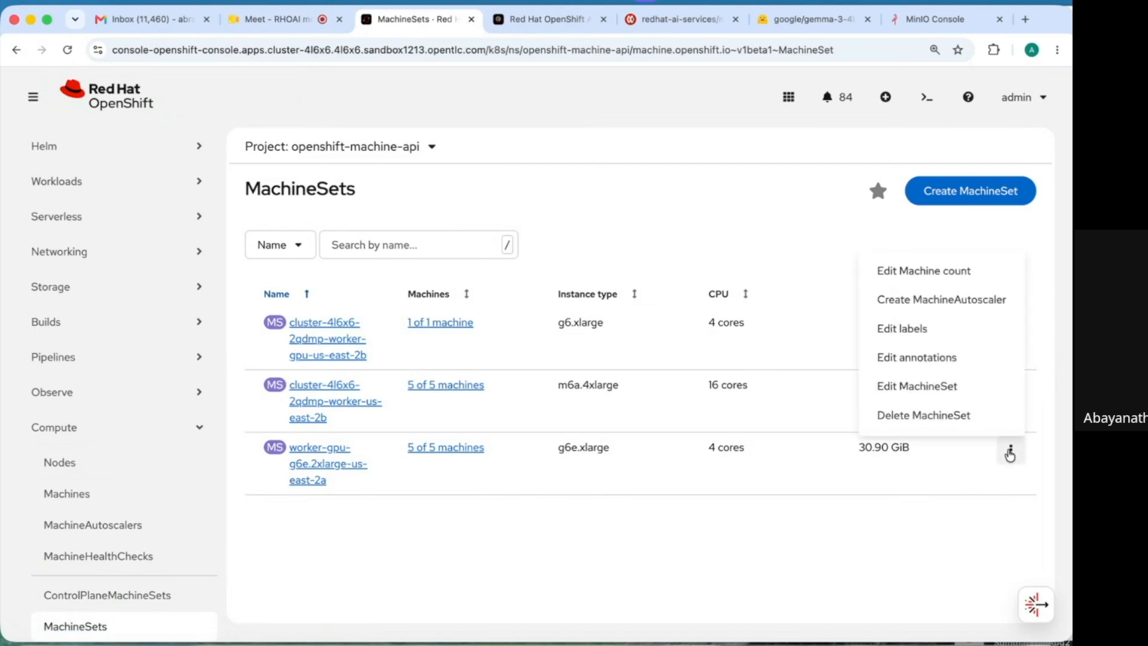
click(942, 393)
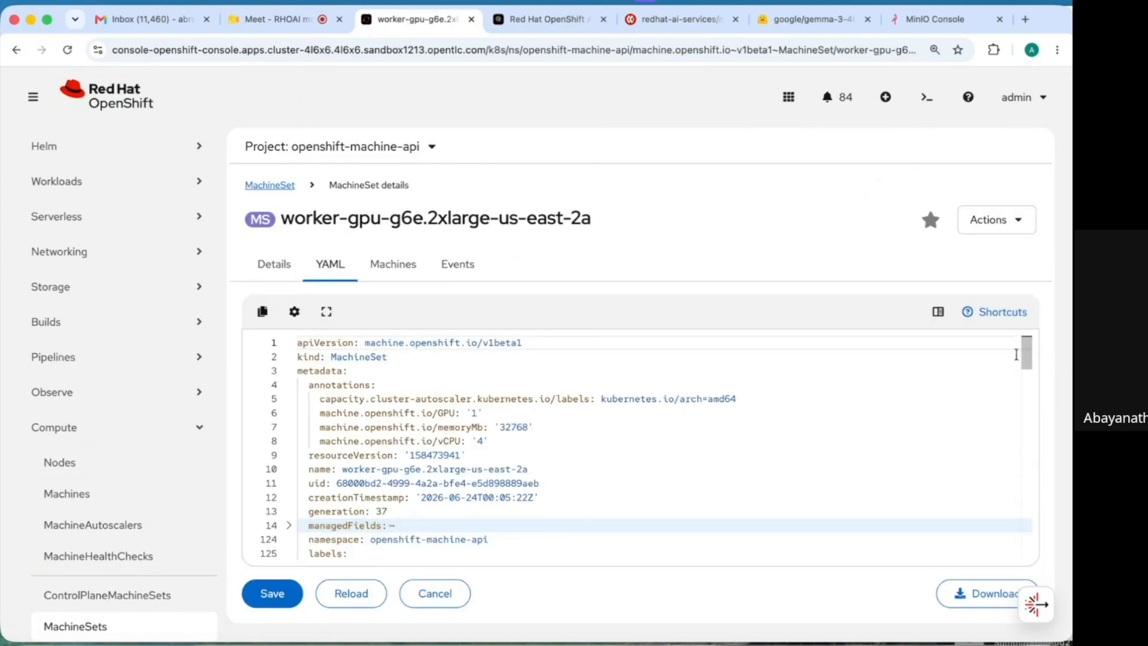
- Highlight the nvidia.com/gpu NoSchedule taint at the end of the YAML and zoom in
drag(1029, 351, 1002, 579)
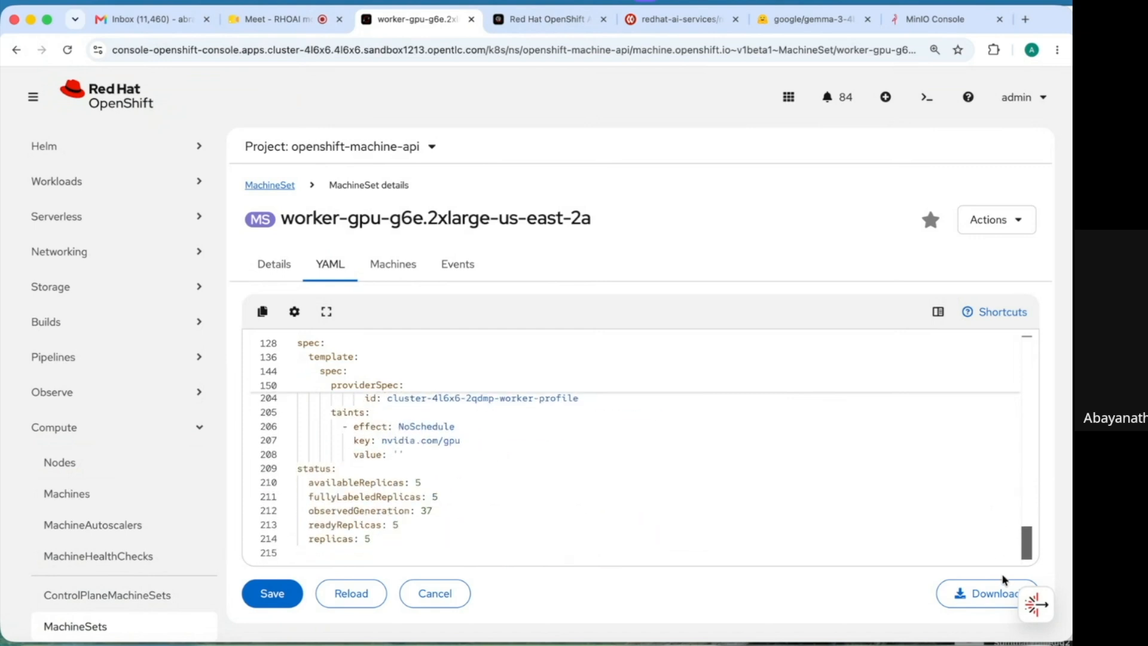
drag(1004, 556, 1002, 555)
drag(419, 455, 244, 406)
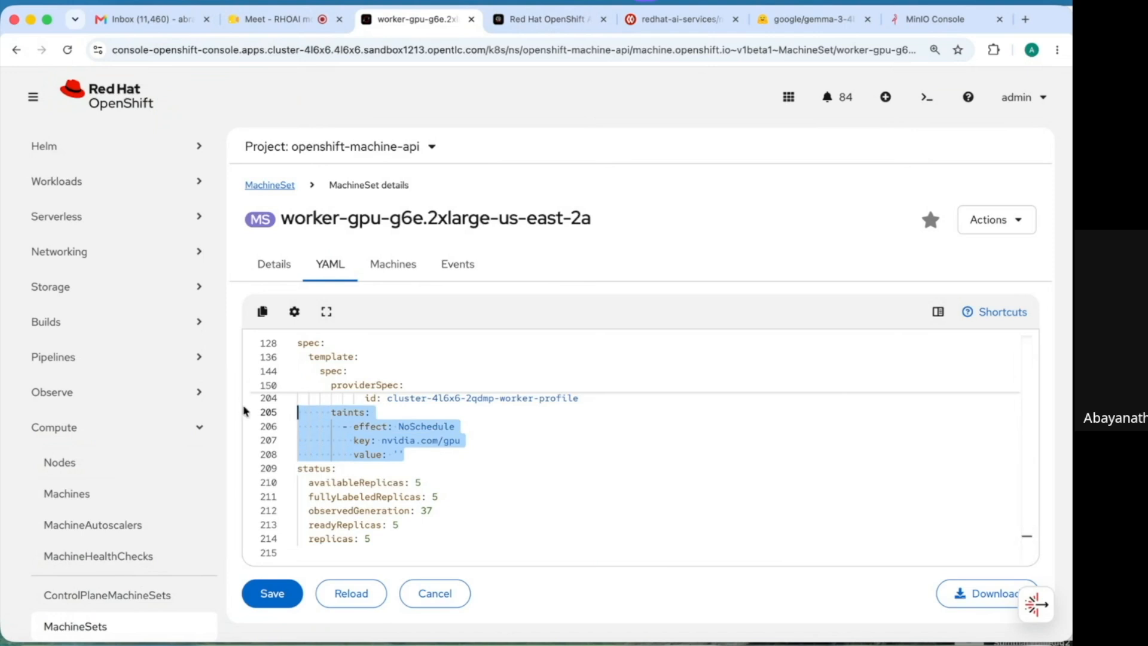
key(super+plus)
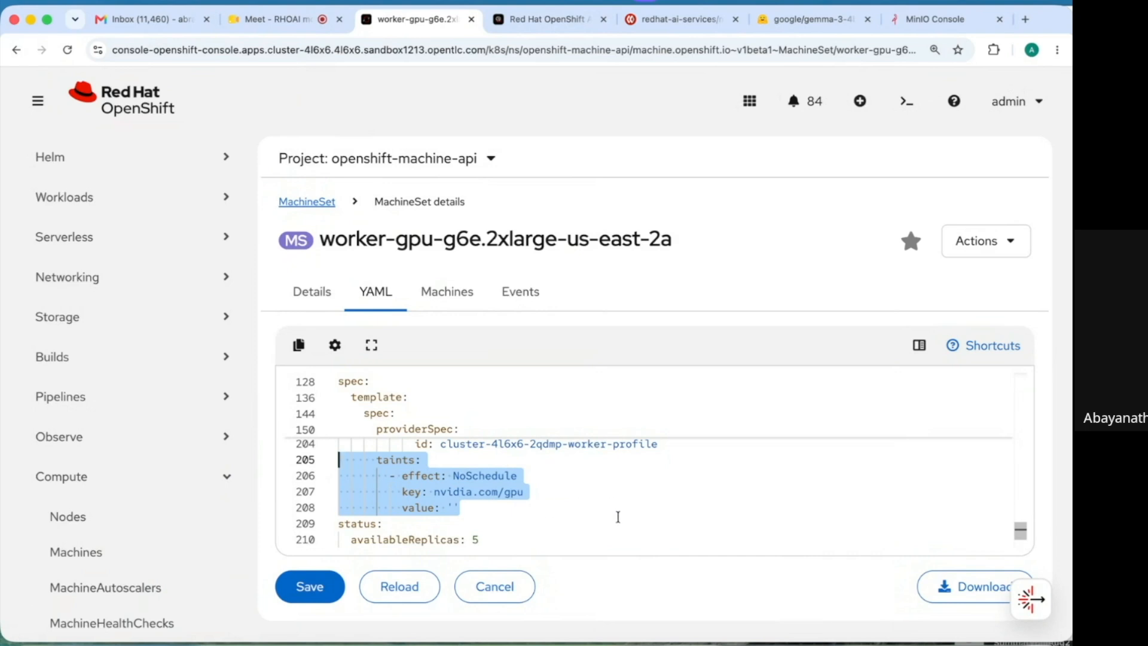
- Filter hardware profiles by 'Demo' and open Demo-gpu for editing
click(555, 33)
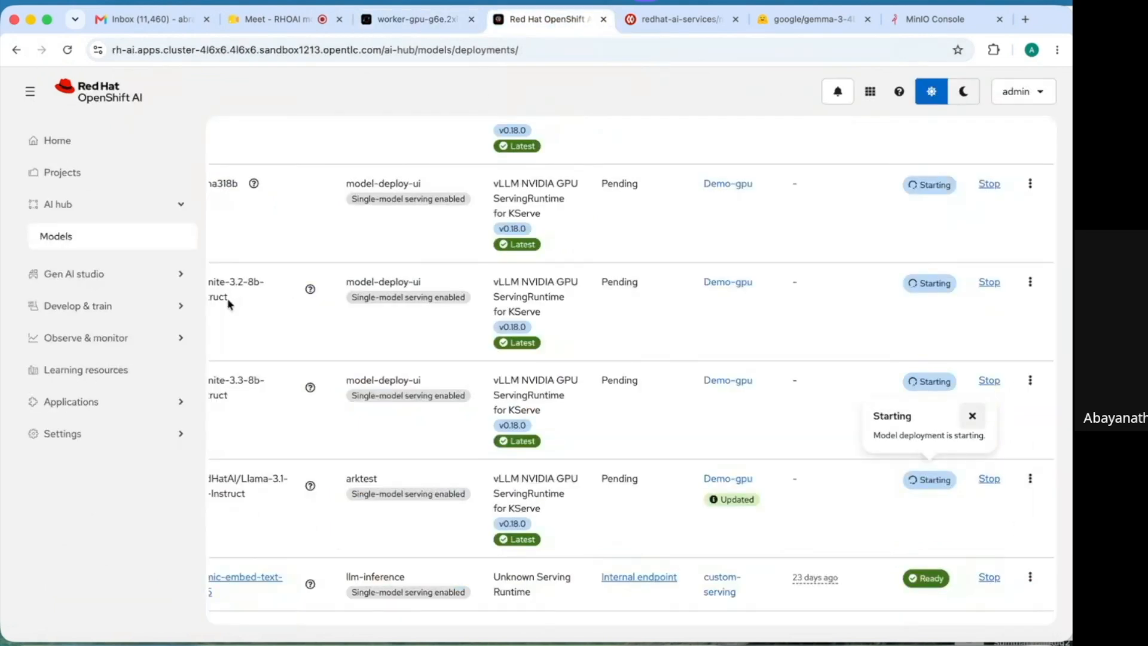
click(184, 445)
click(159, 495)
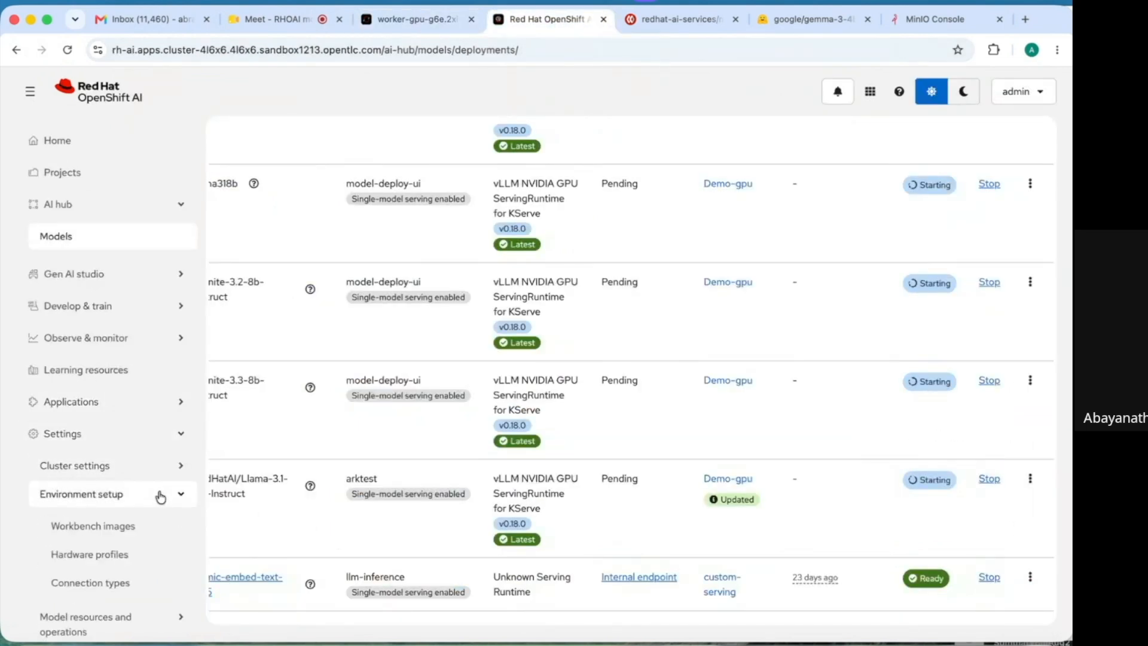
click(101, 554)
click(382, 240)
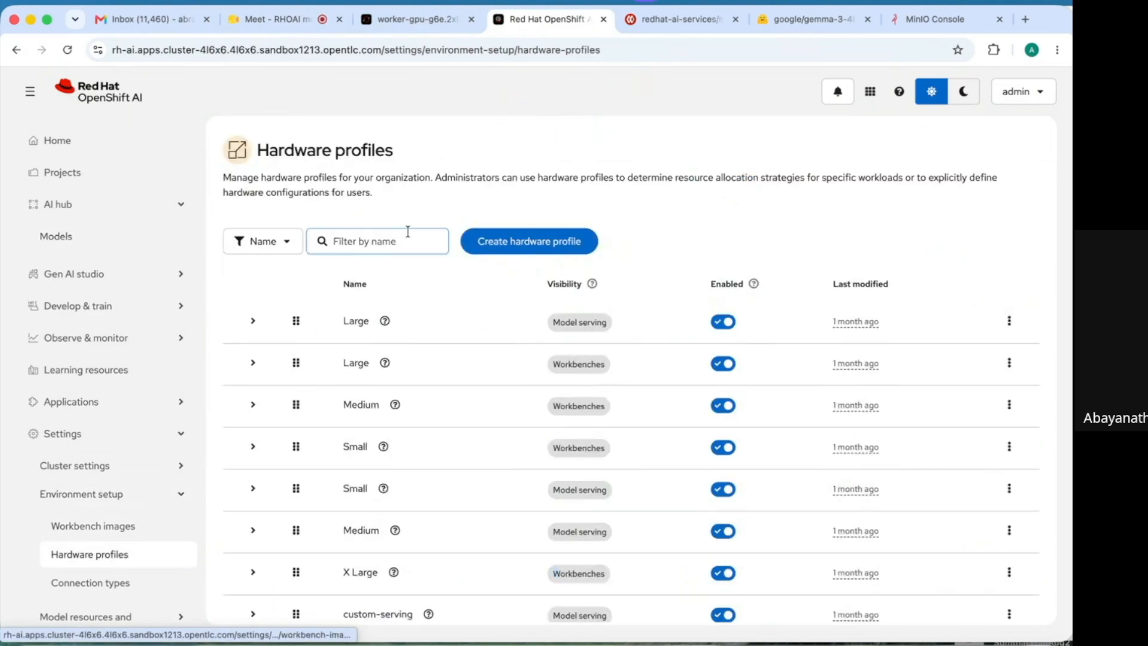
text(Demo)
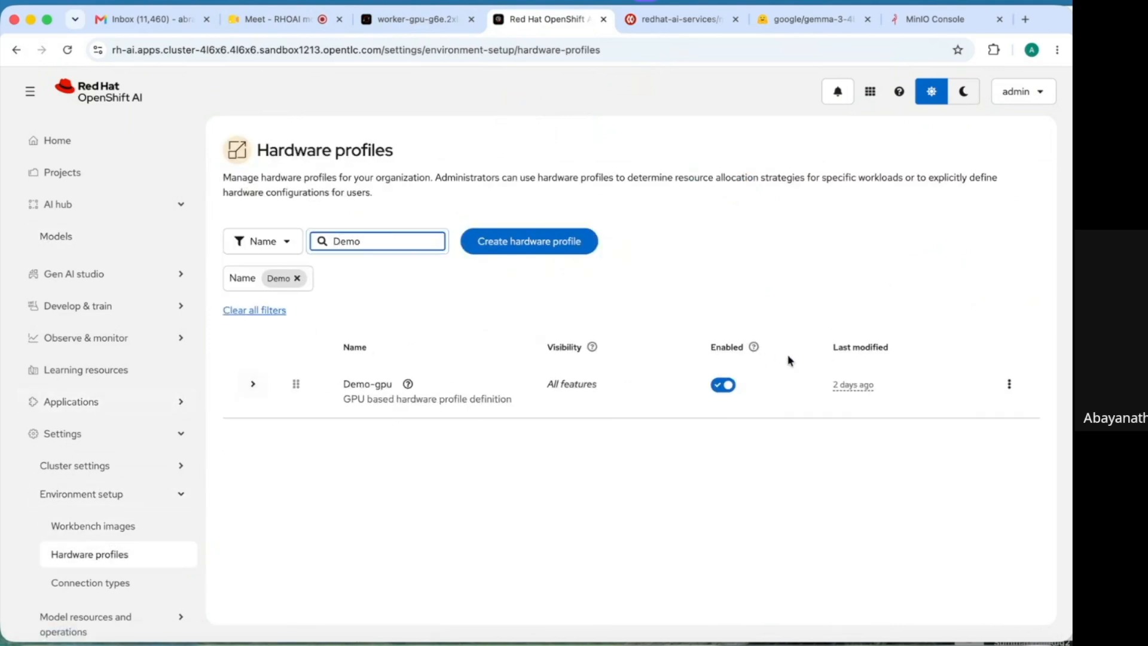
click(1011, 389)
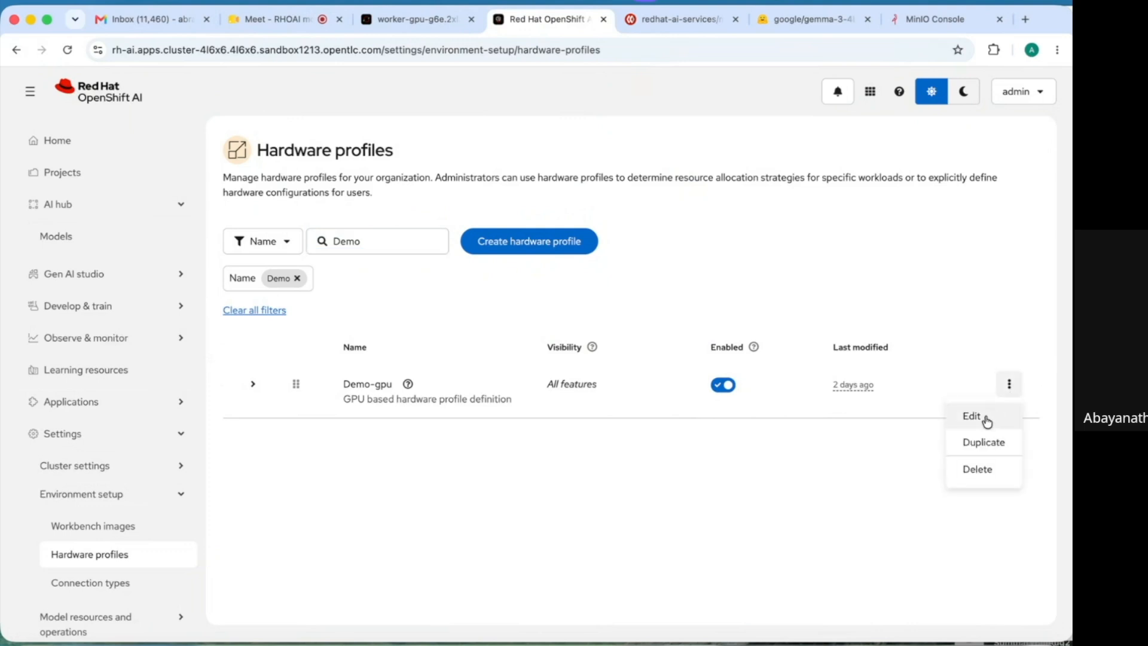
click(986, 415)
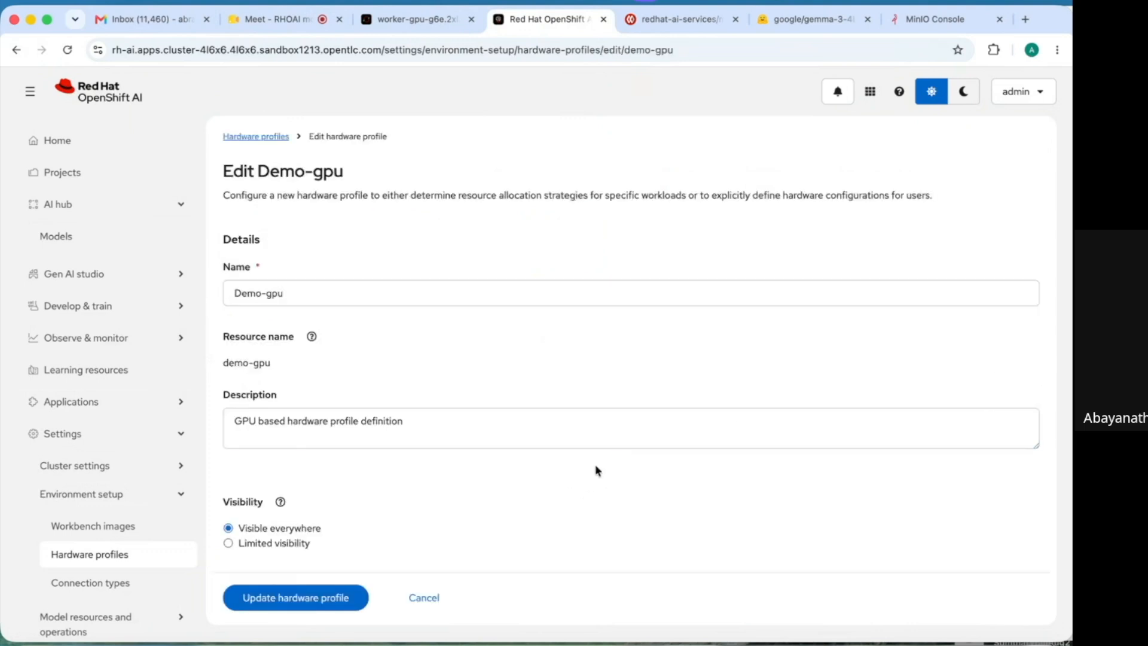
- Check Demo-gpu's Exists nvidia.com/gpu NoSchedule toleration
click(562, 422)
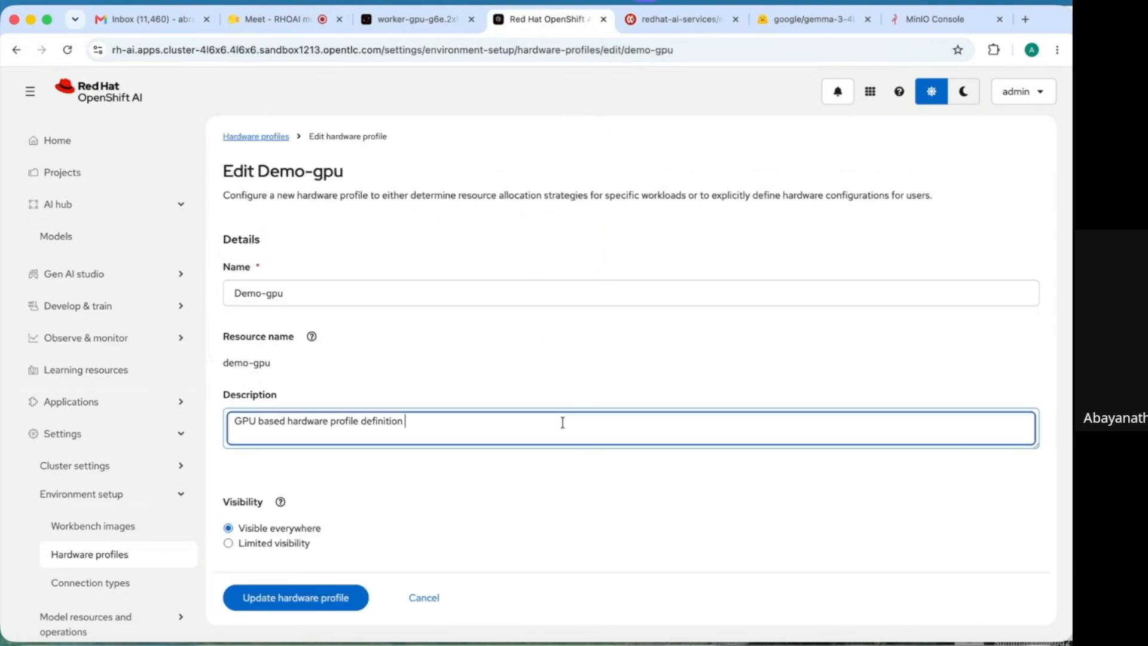
scroll(312, 371, down, 5)
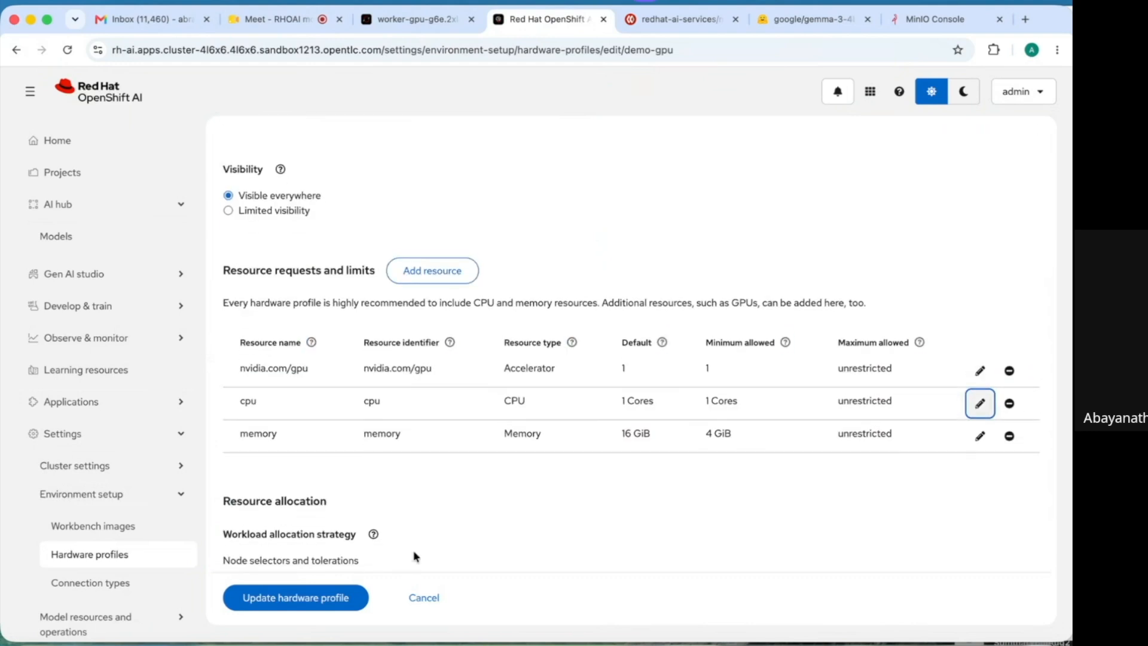
scroll(414, 556, down, 2)
scroll(415, 556, down, 3)
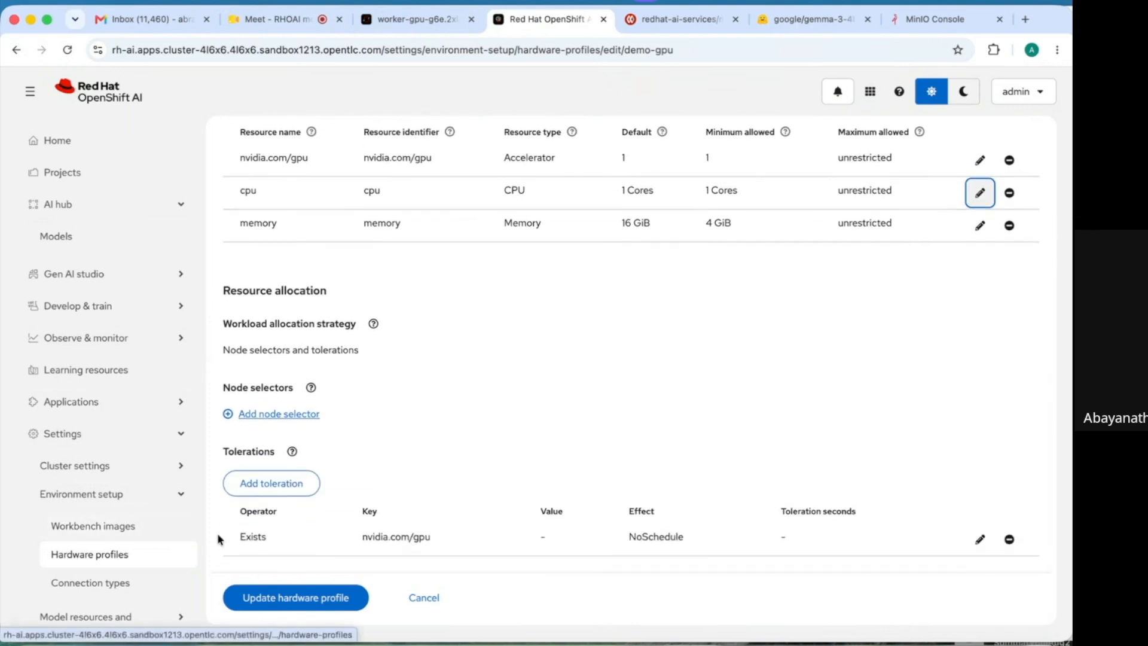
drag(342, 547, 687, 541)
click(686, 466)
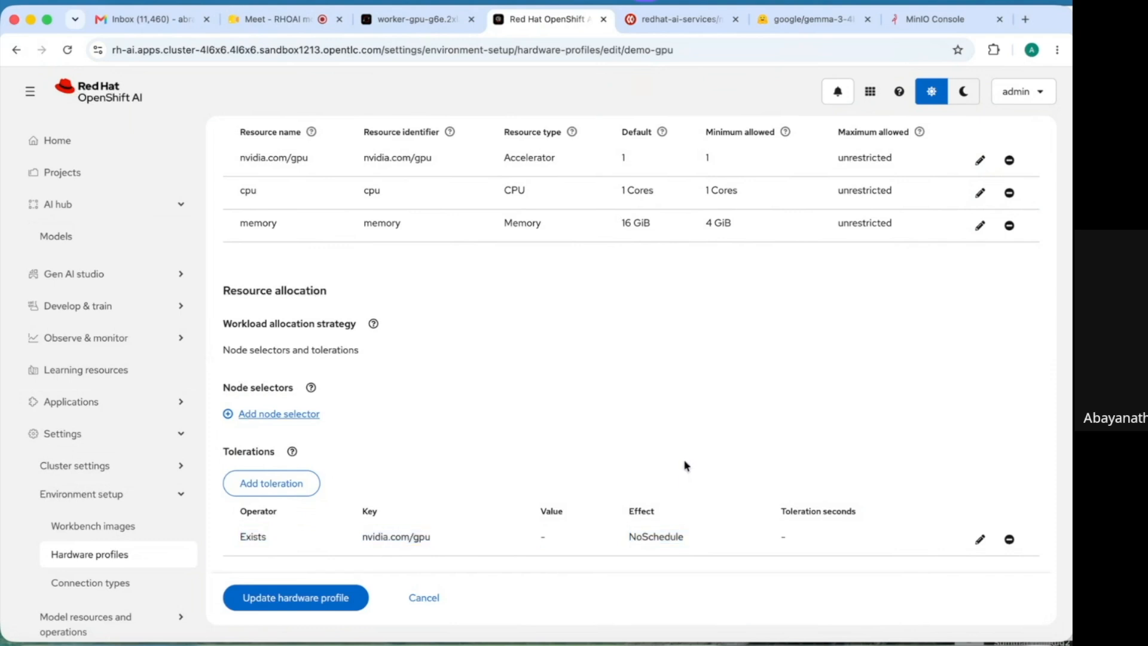